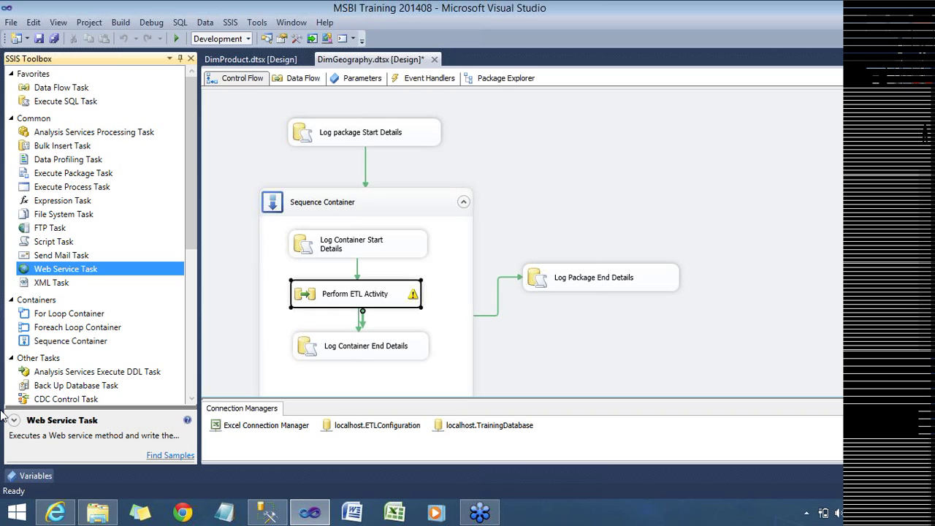
Switch to File Explorer and view the files in the WebServicesExample folder under C:\Material
{"action": "left_click", "coordinate": [97, 513]}
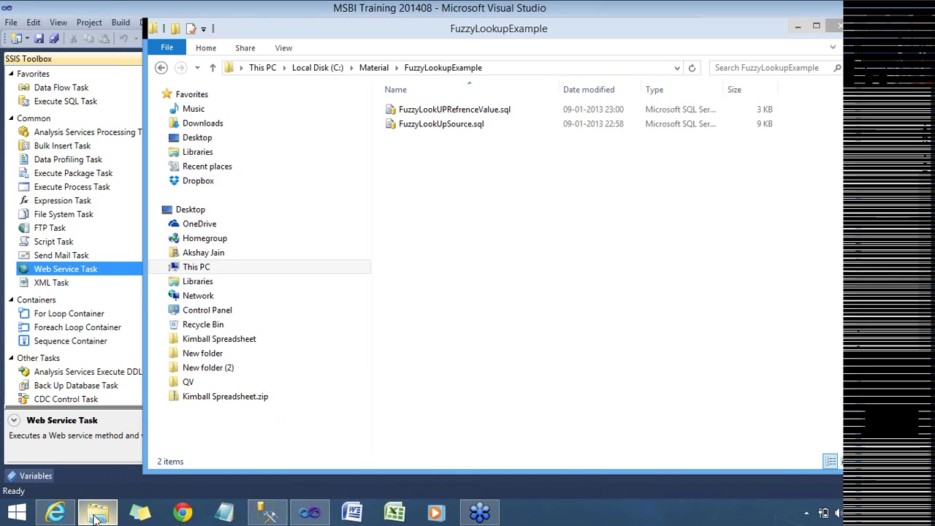
{"action": "left_click", "coordinate": [374, 68]}
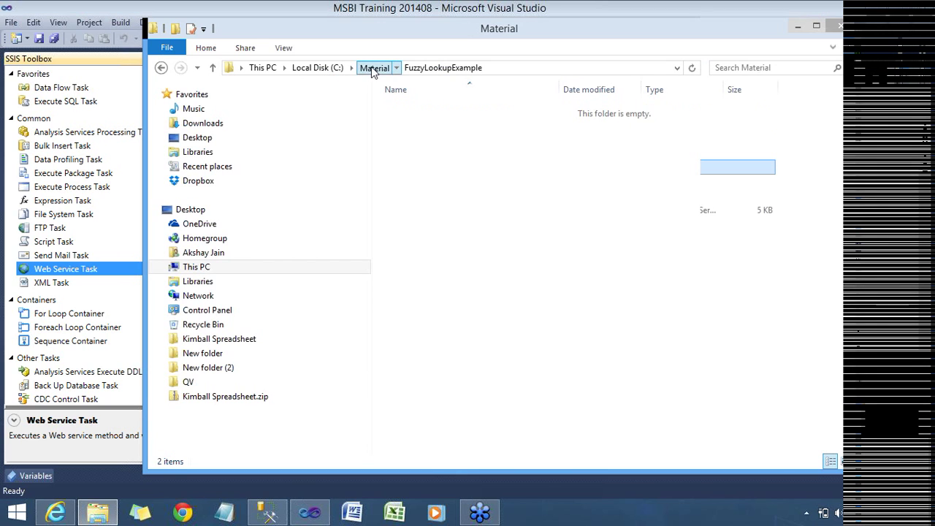
{"action": "double_click", "coordinate": [445, 196]}
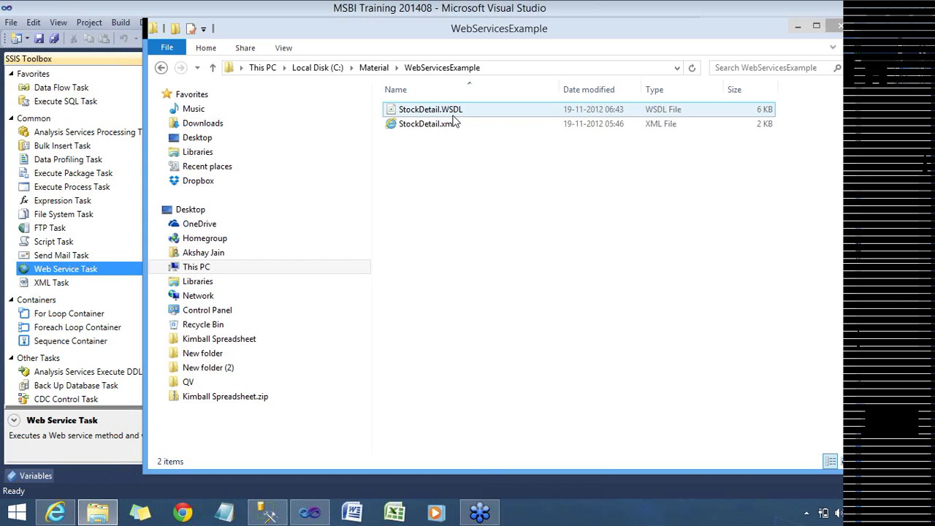
{"action": "left_click", "coordinate": [450, 124]}
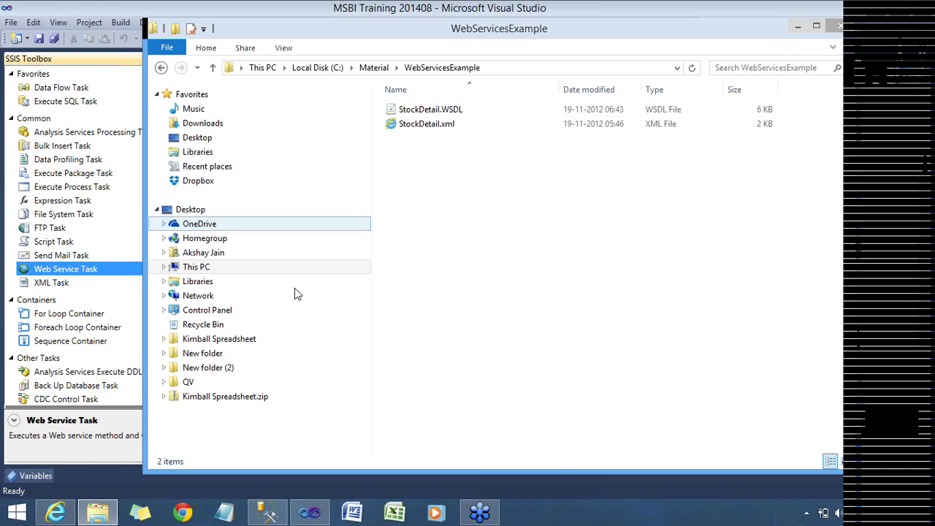
Switch to Internet Explorer, check the WebserviceX.NET home page address and open the Stock Quote web service page
{"action": "left_click", "coordinate": [54, 514]}
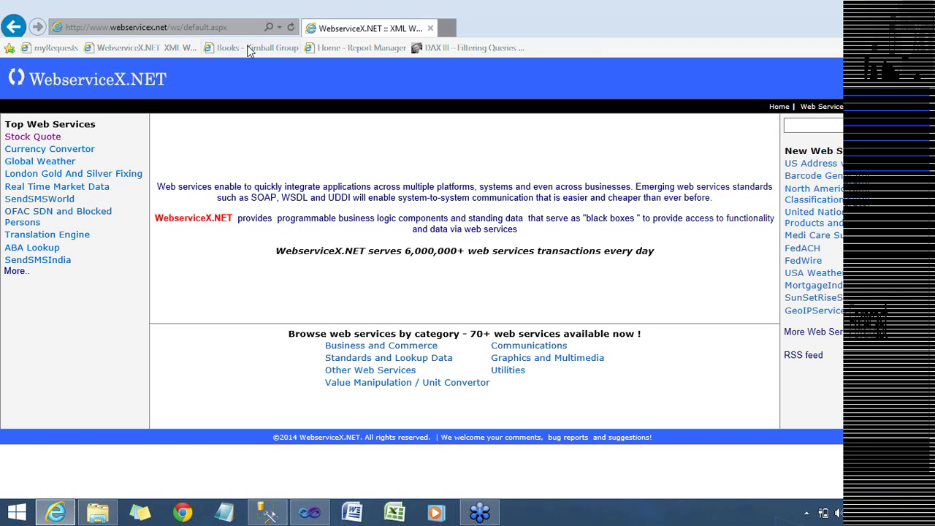
{"action": "left_click", "coordinate": [235, 29]}
{"action": "left_click", "coordinate": [235, 29]}
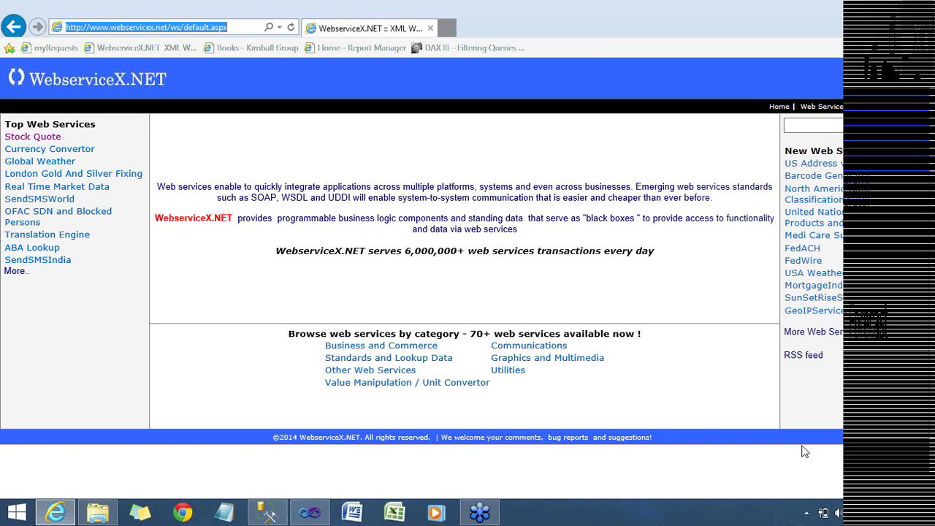
{"action": "left_click", "coordinate": [760, 374]}
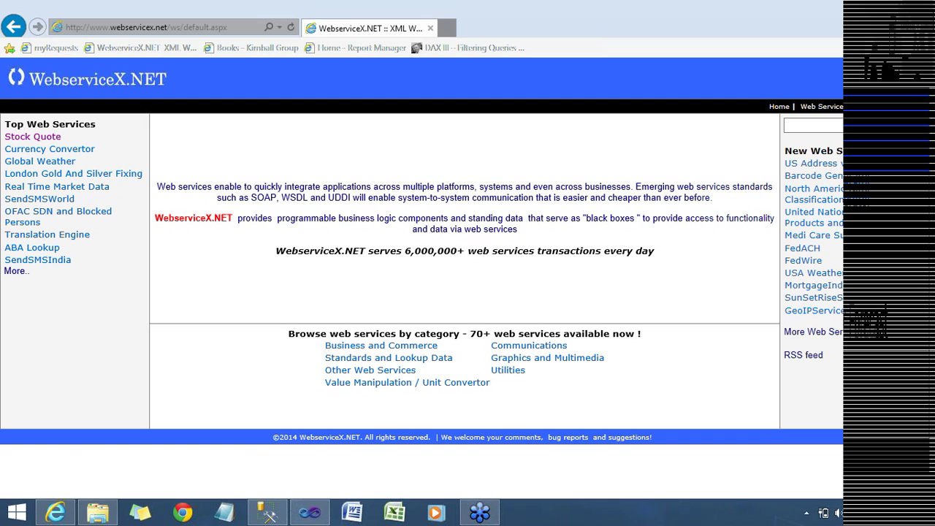
{"action": "left_click", "coordinate": [45, 142]}
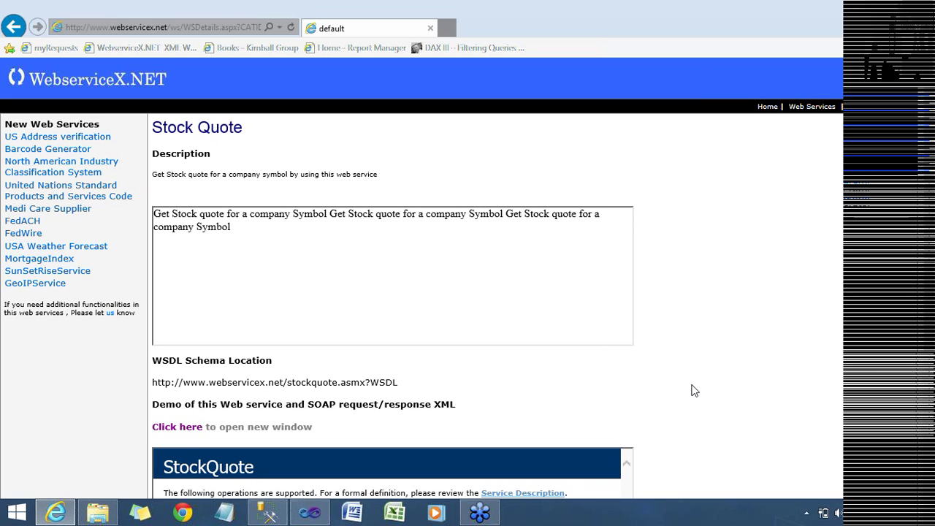
Open the GetQuote operation of the StockQuote service in a new browser tab and go to it
{"action": "scroll", "coordinate": [694, 391], "scroll_direction": "down", "scroll_amount": 3}
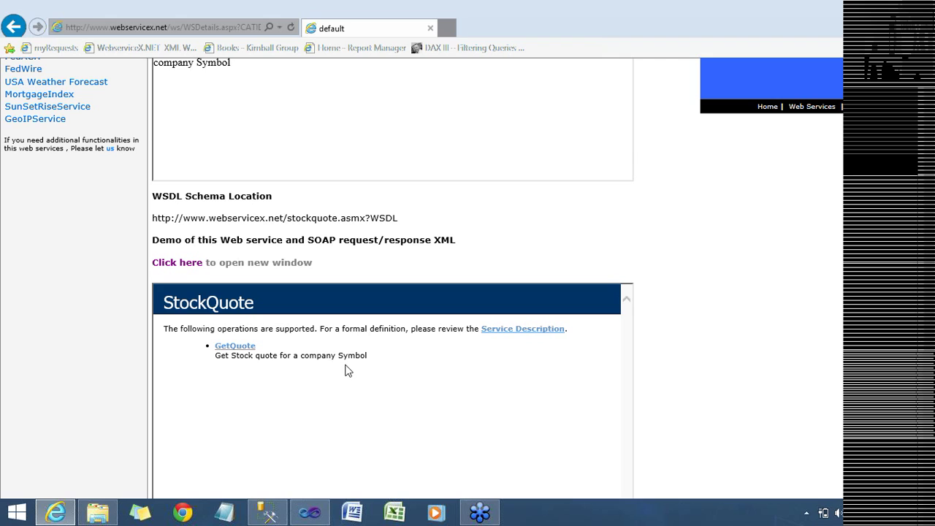
{"action": "right_click", "coordinate": [233, 351]}
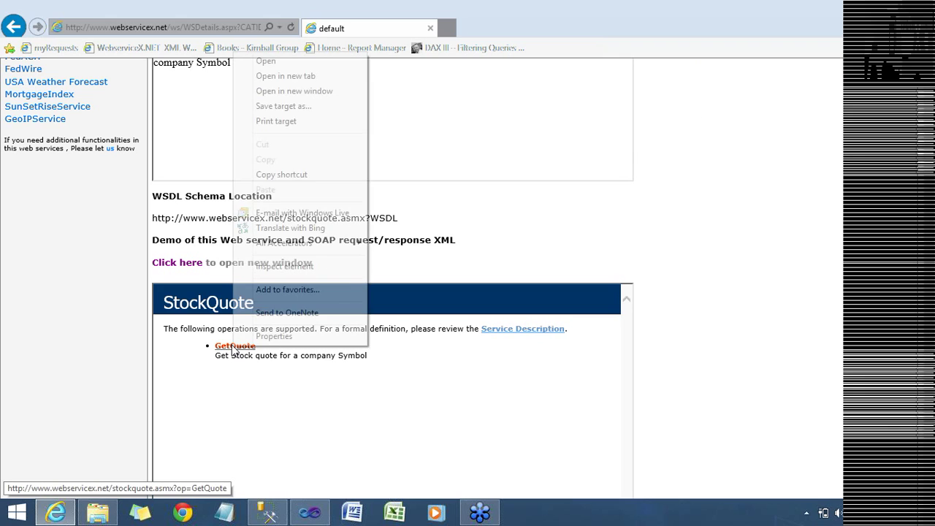
{"action": "left_click", "coordinate": [285, 76]}
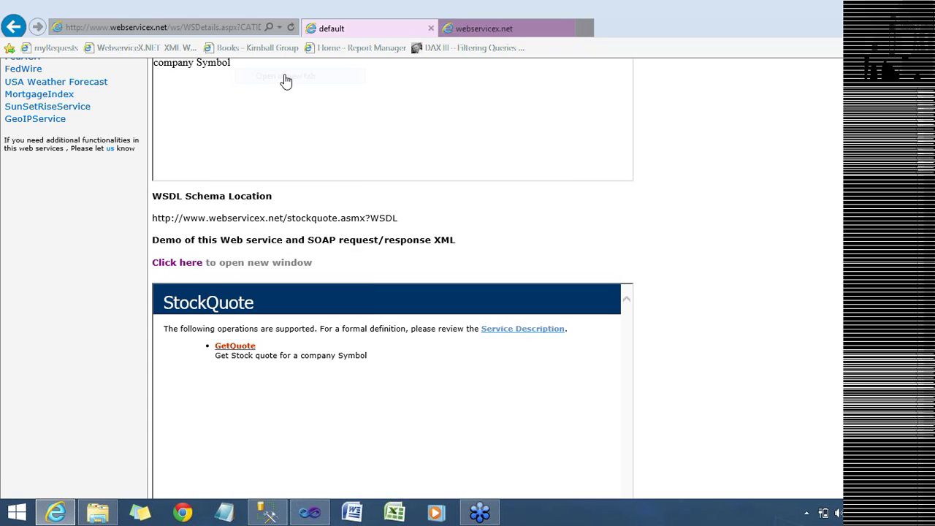
{"action": "left_click", "coordinate": [515, 29]}
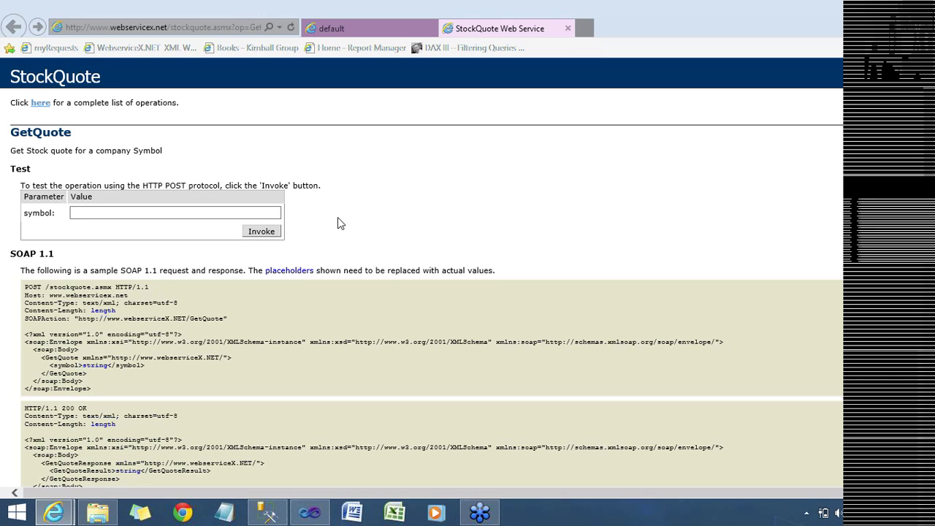
Test the GetQuote operation with the symbol GOOG and examine the date and annual range in the XML response
{"action": "left_click", "coordinate": [175, 213]}
{"action": "type", "text": "GOOG"}
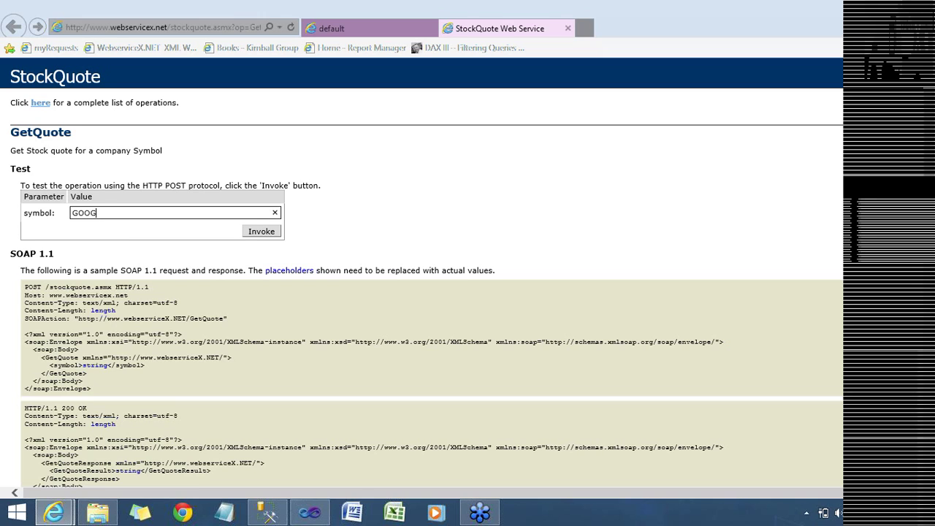
{"action": "left_click", "coordinate": [261, 234]}
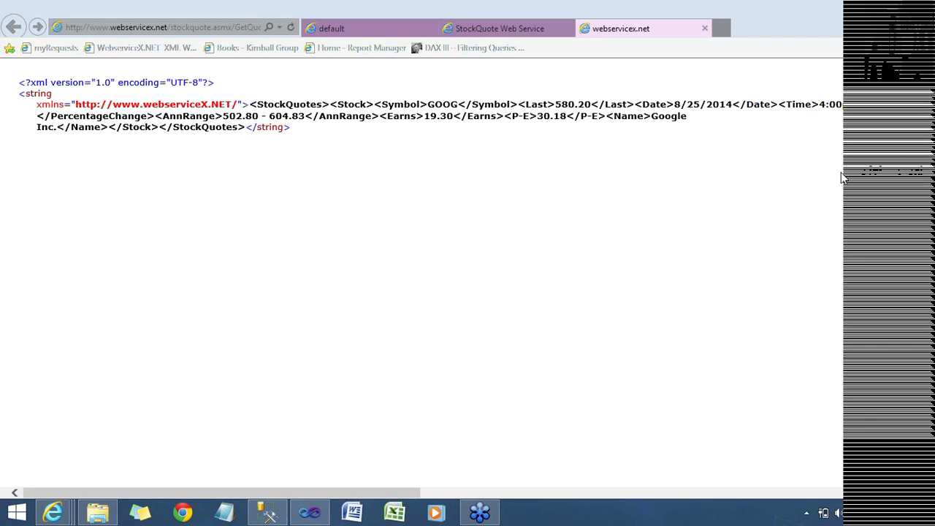
{"action": "left_click", "coordinate": [501, 151]}
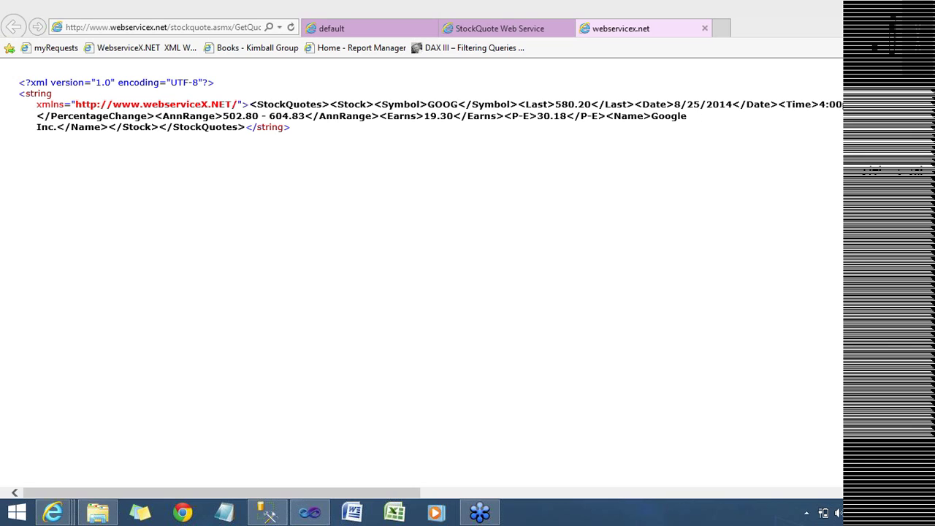
{"action": "left_click_drag", "start_coordinate": [674, 105], "coordinate": [733, 106]}
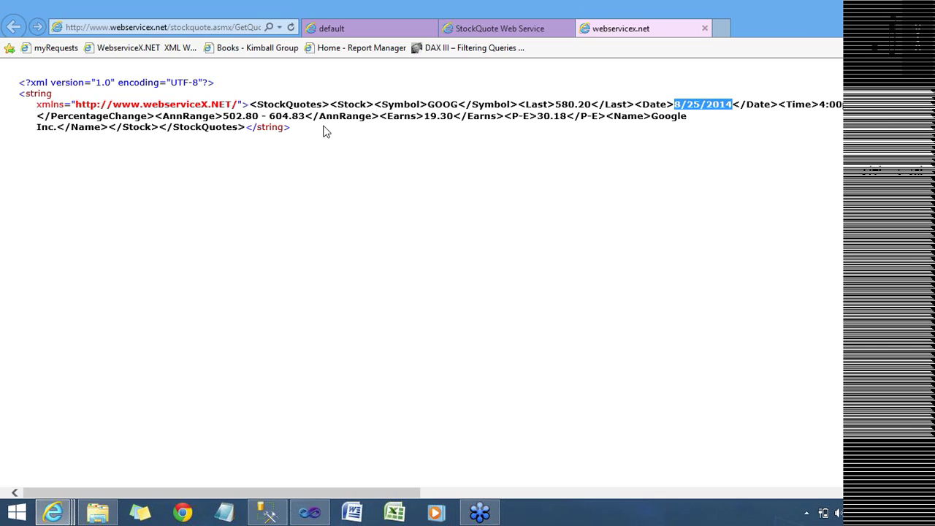
{"action": "left_click_drag", "start_coordinate": [222, 116], "coordinate": [305, 119]}
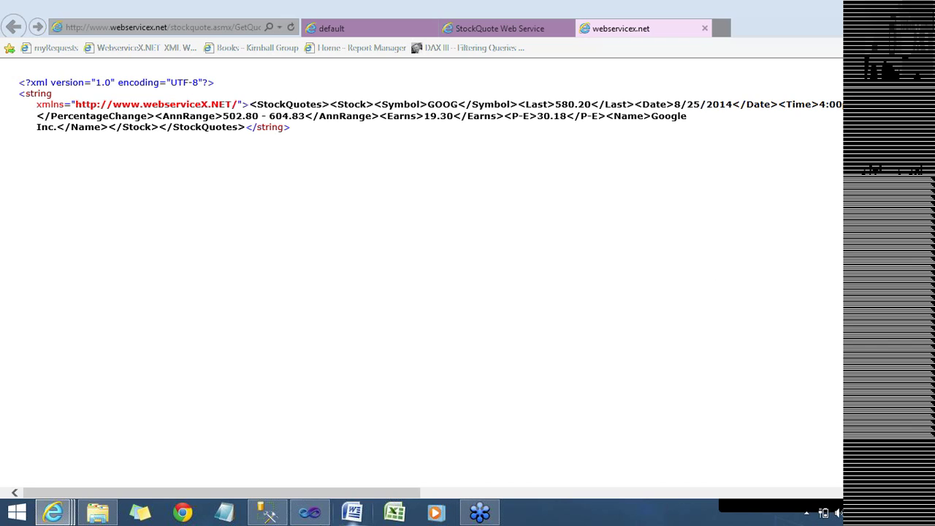
Copy the WSDL schema location URL from the Stock Quote details page and open it in a new browser tab
{"action": "left_click", "coordinate": [310, 512]}
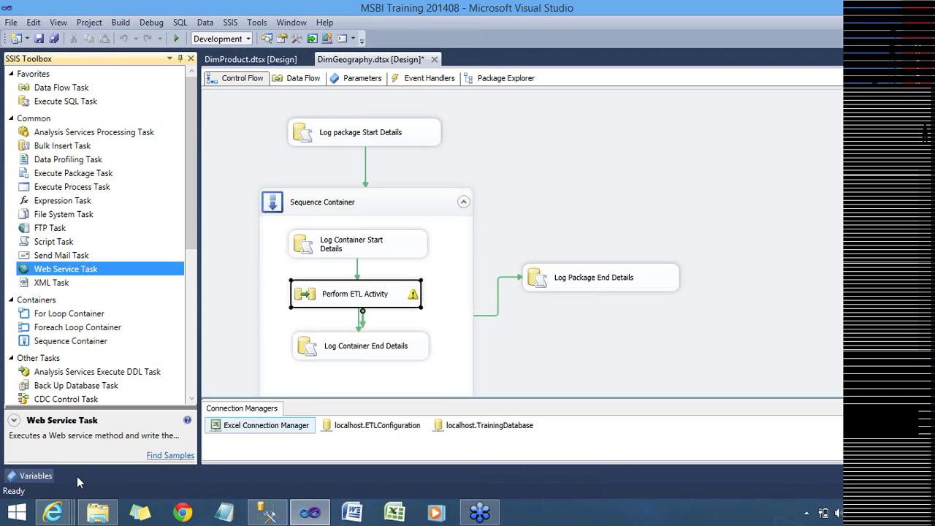
{"action": "mouse_move", "coordinate": [63, 512]}
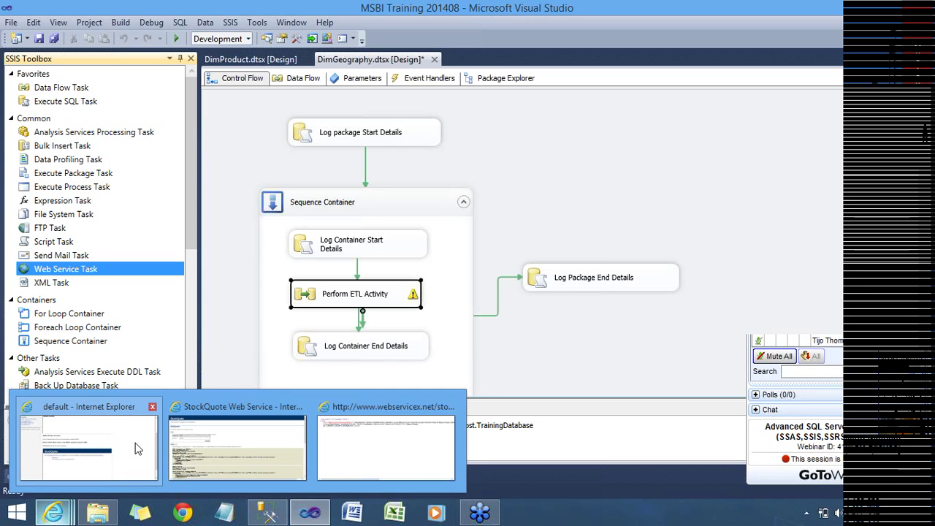
{"action": "left_click", "coordinate": [217, 472]}
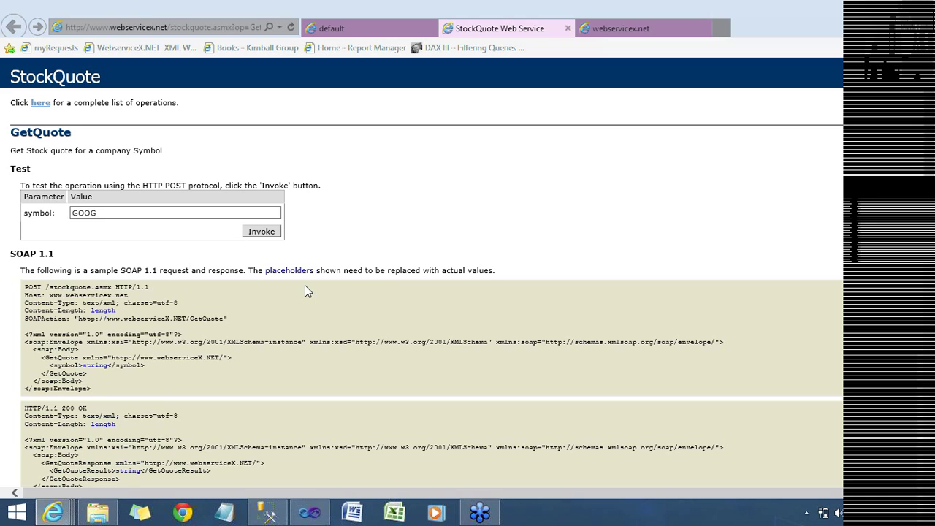
{"action": "left_click", "coordinate": [394, 27]}
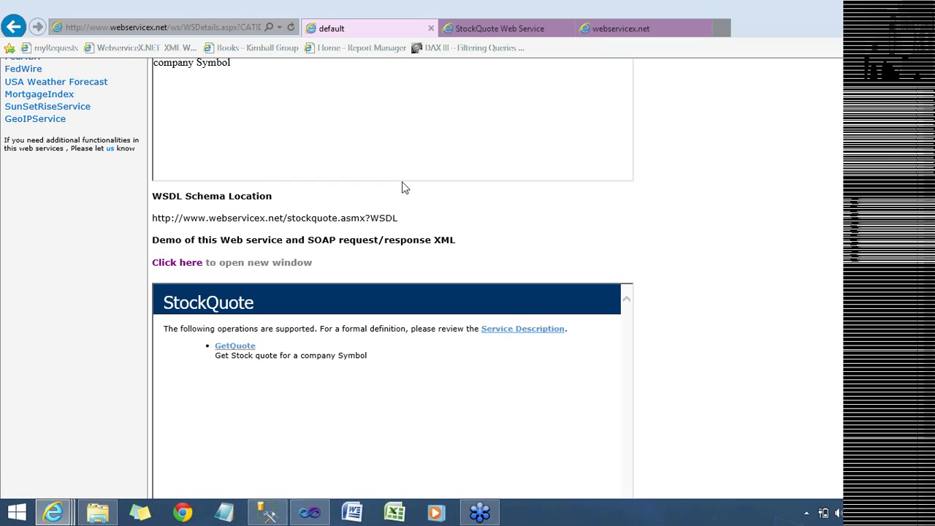
{"action": "scroll", "coordinate": [667, 207], "scroll_direction": "up", "scroll_amount": 3}
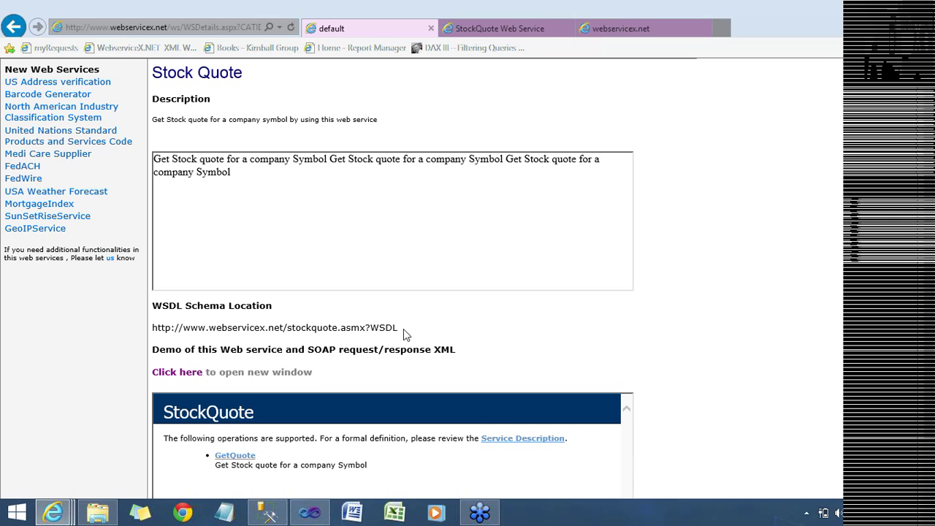
{"action": "left_click_drag", "start_coordinate": [401, 328], "coordinate": [161, 330]}
{"action": "key", "text": "ctrl+c"}
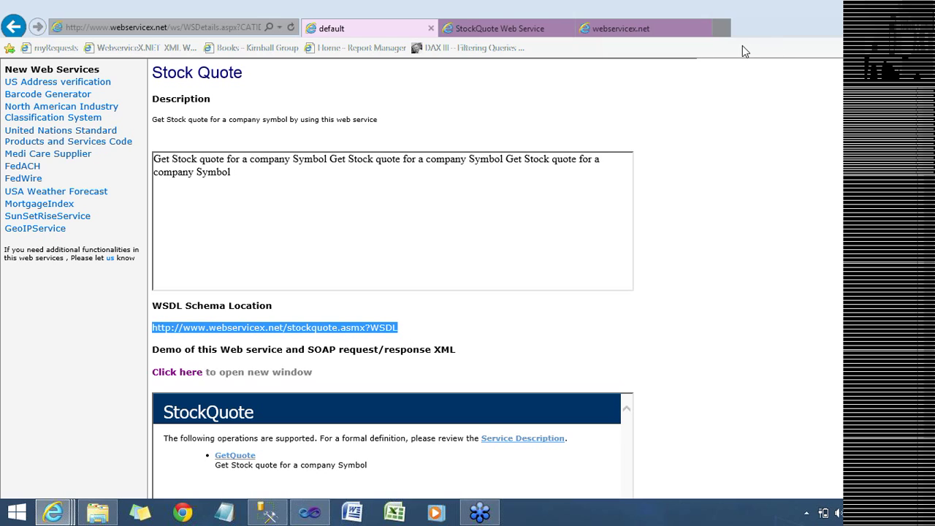
{"action": "left_click", "coordinate": [722, 30]}
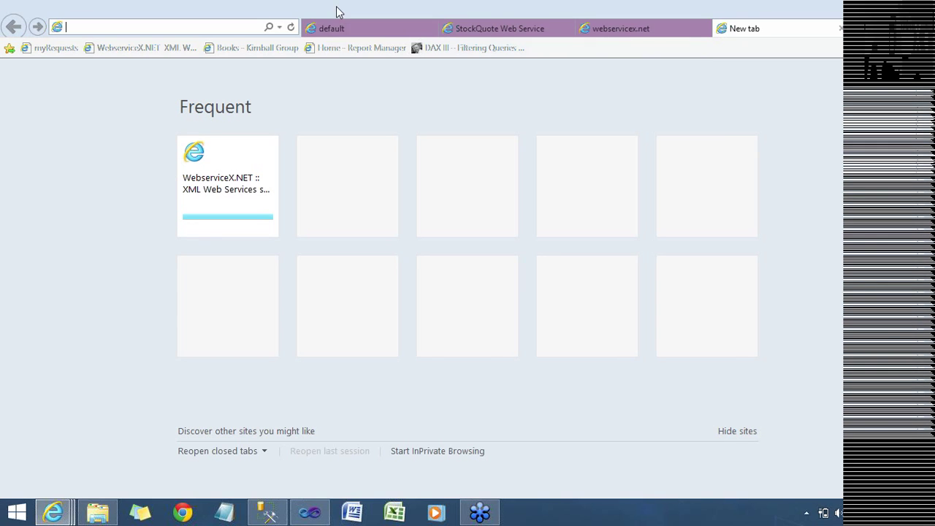
{"action": "key", "text": "ctrl+v"}
{"action": "key", "text": "Return"}
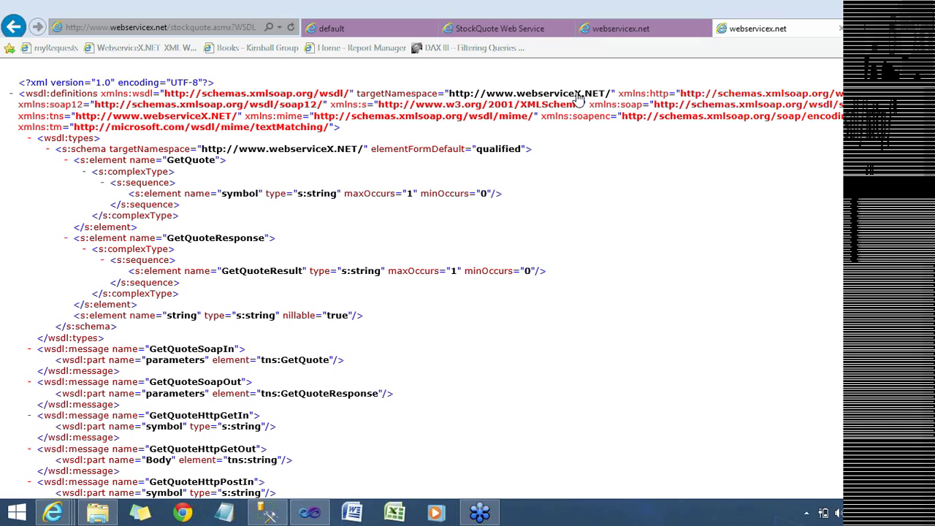
Switch to Visual Studio and add a new SSIS package named WebServicesDemo.dtsx to the MSBI Training 201408 project
{"action": "left_click", "coordinate": [516, 34]}
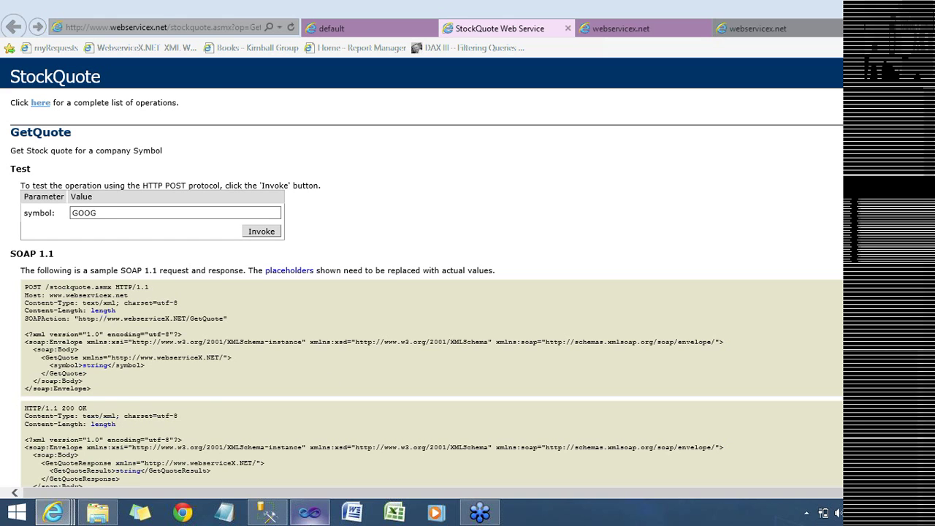
{"action": "left_click", "coordinate": [310, 512]}
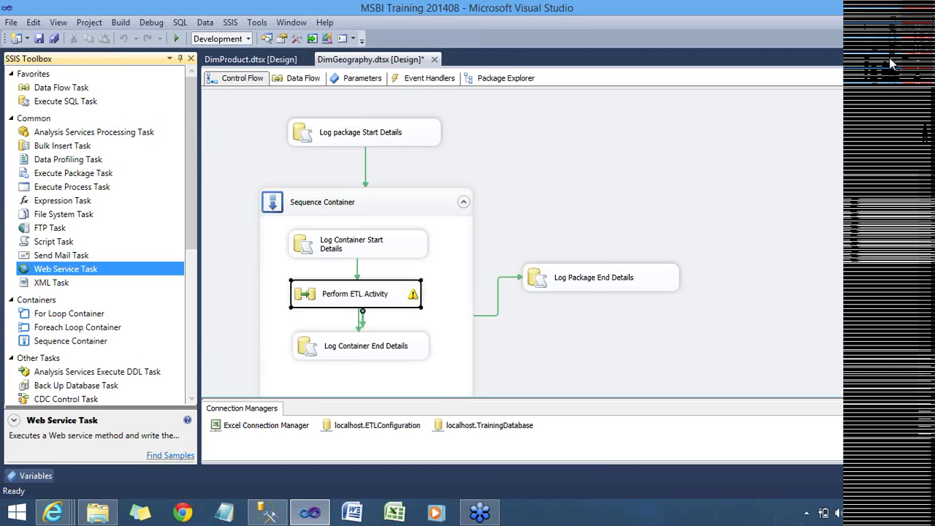
{"action": "left_click", "coordinate": [266, 38]}
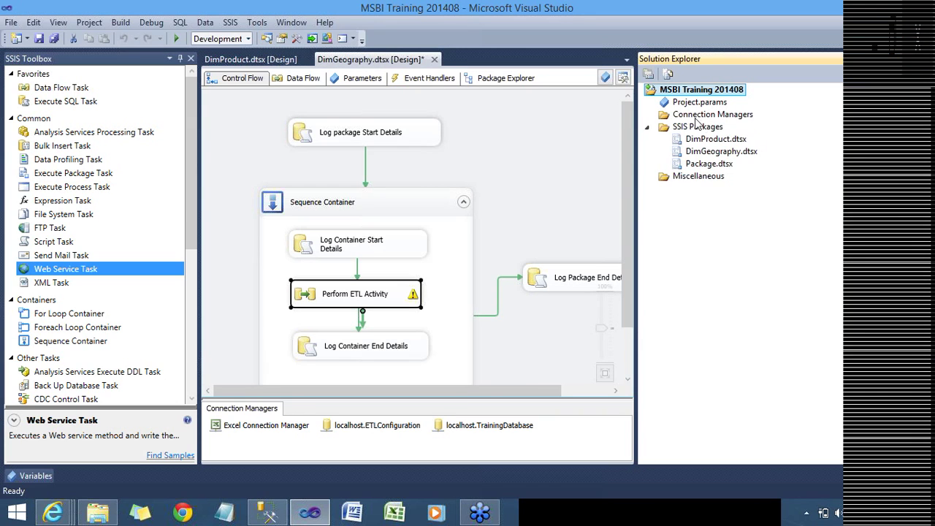
{"action": "right_click", "coordinate": [685, 94]}
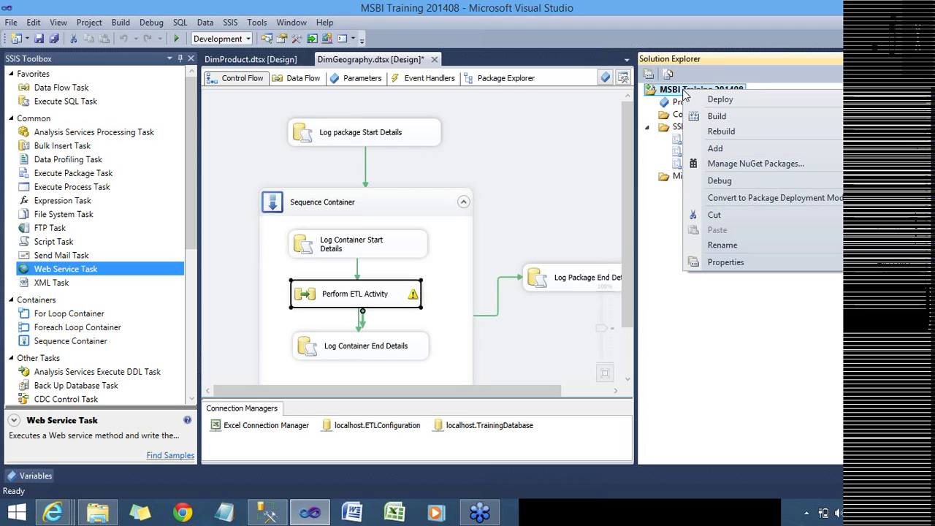
{"action": "mouse_move", "coordinate": [701, 152]}
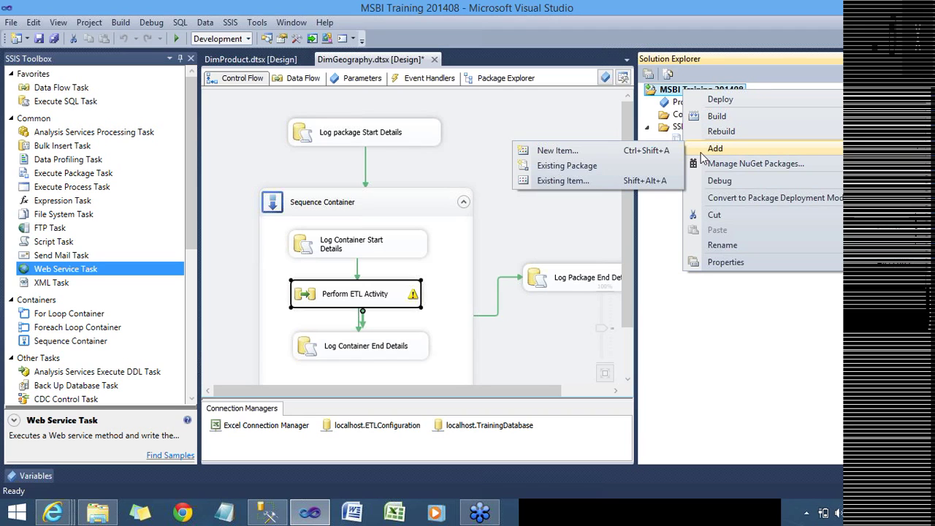
{"action": "left_click", "coordinate": [662, 157]}
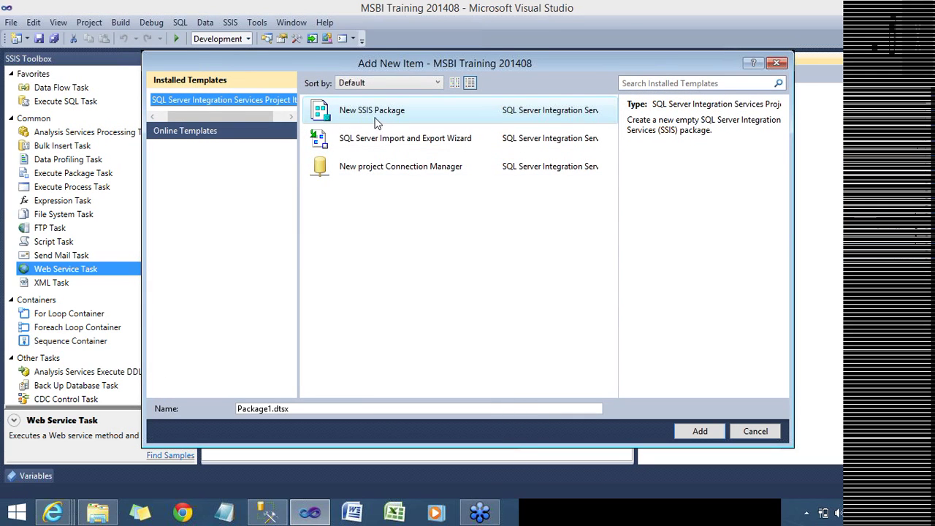
{"action": "double_click", "coordinate": [260, 409]}
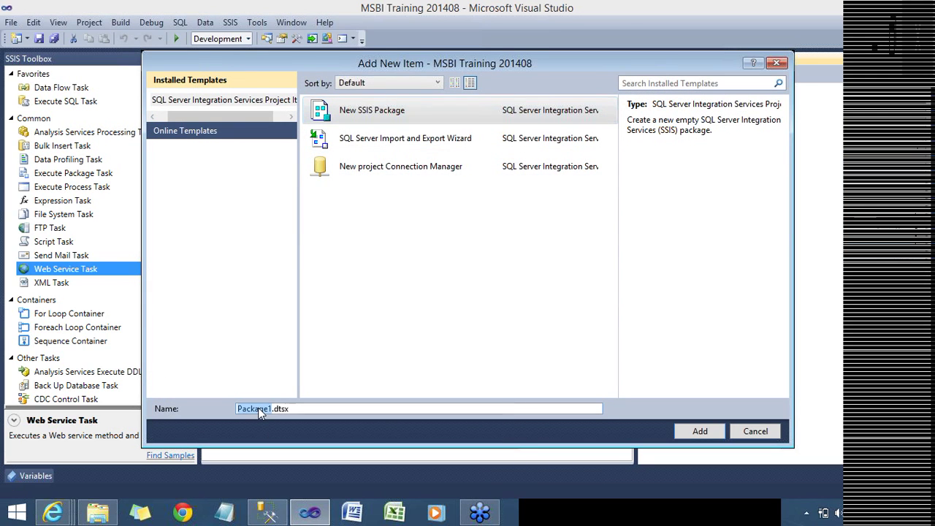
{"action": "type", "text": "WebS"}
{"action": "type", "text": "ervices"}
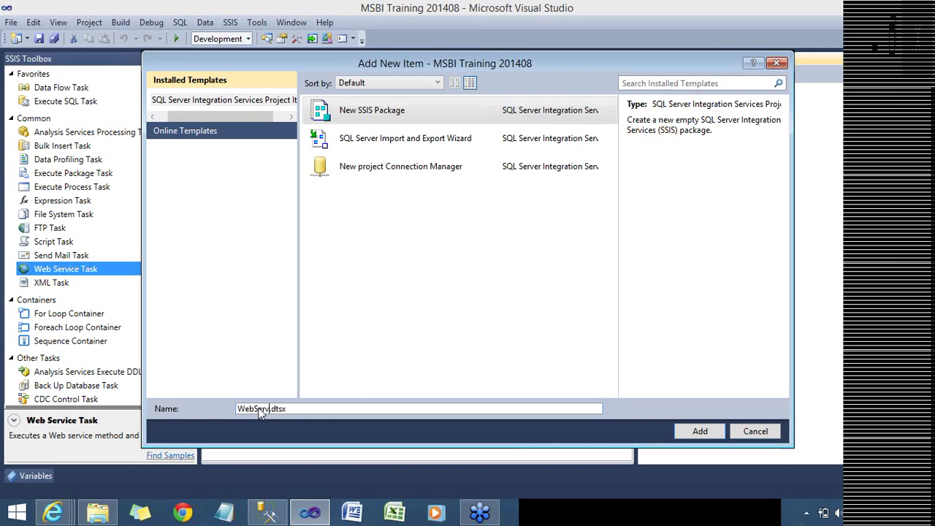
{"action": "type", "text": "Demo"}
{"action": "left_click", "coordinate": [696, 430]}
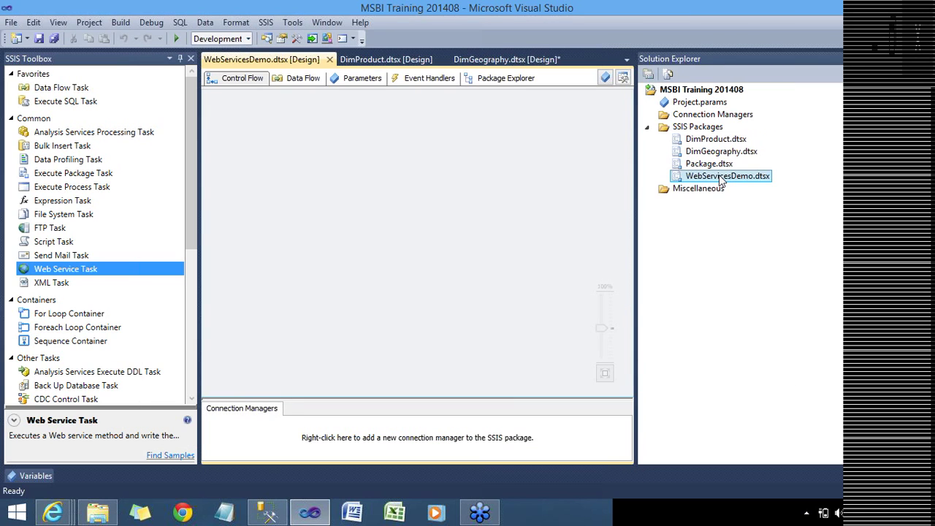
Set WebServicesDemo.dtsx as the startup object and add a Web Service Task to its control flow
{"action": "right_click", "coordinate": [720, 179]}
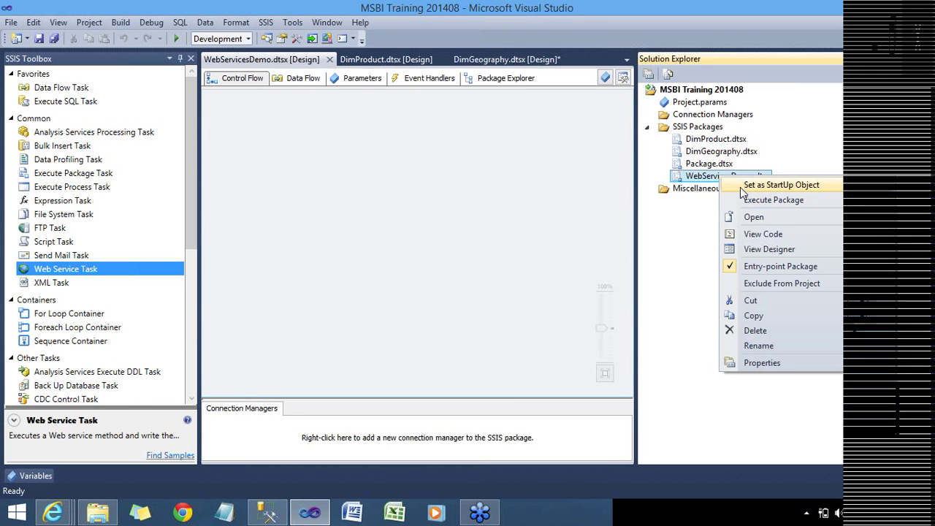
{"action": "left_click", "coordinate": [740, 187]}
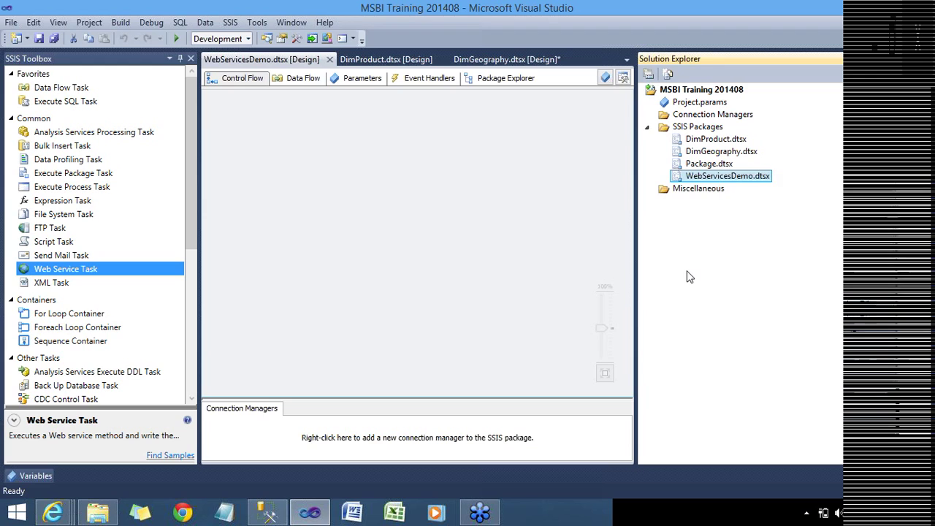
{"action": "left_click", "coordinate": [441, 269]}
{"action": "left_click_drag", "start_coordinate": [86, 268], "coordinate": [305, 190]}
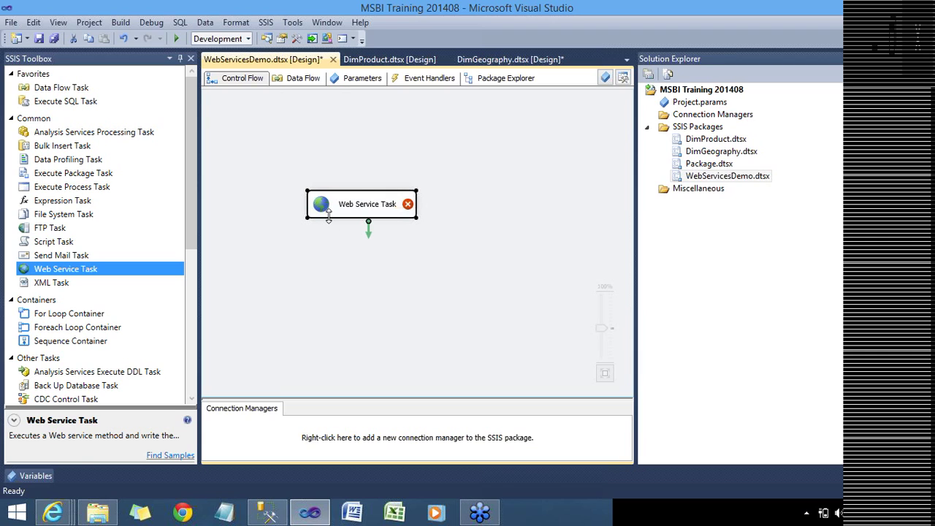
{"action": "right_click", "coordinate": [328, 208]}
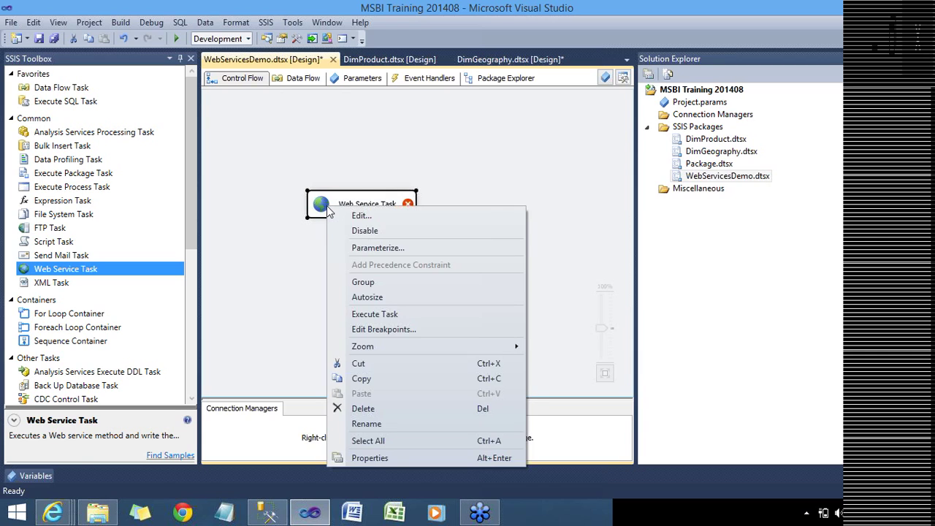
{"action": "left_click", "coordinate": [360, 215]}
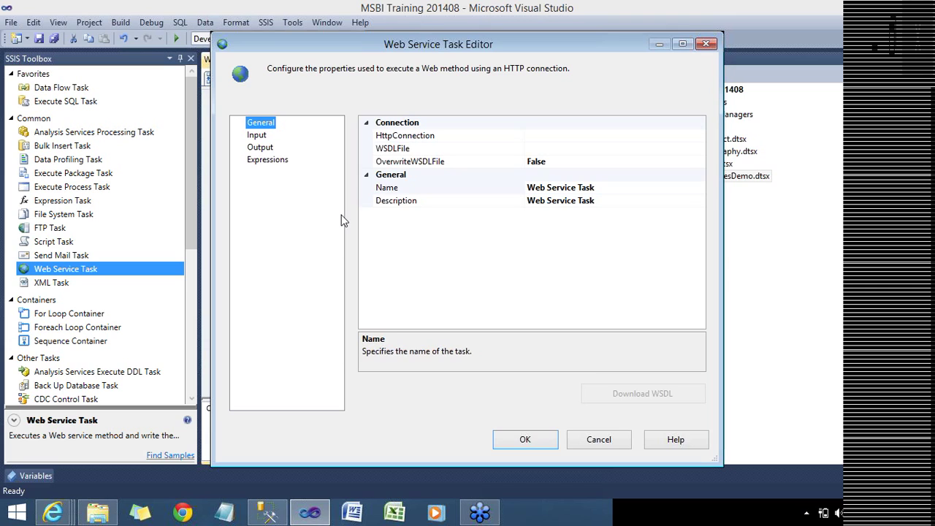
{"action": "left_click", "coordinate": [555, 141]}
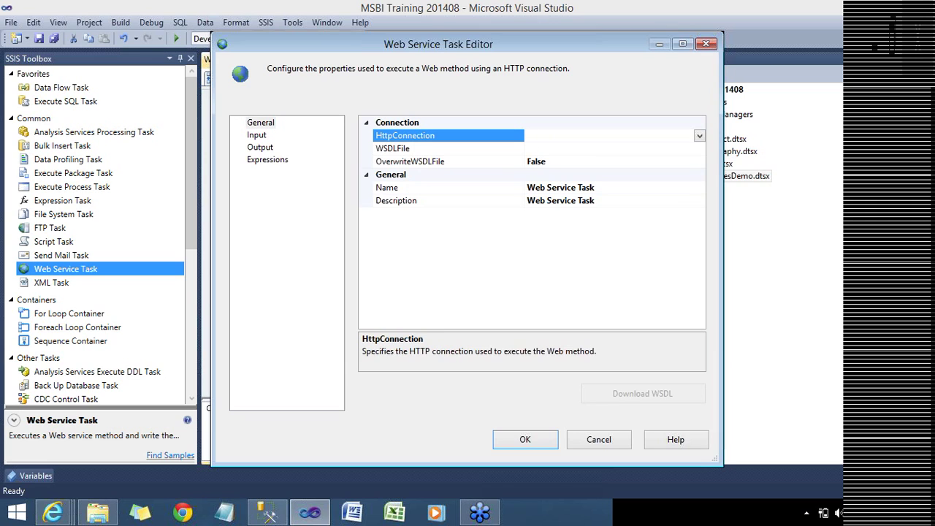
{"action": "left_click", "coordinate": [699, 137]}
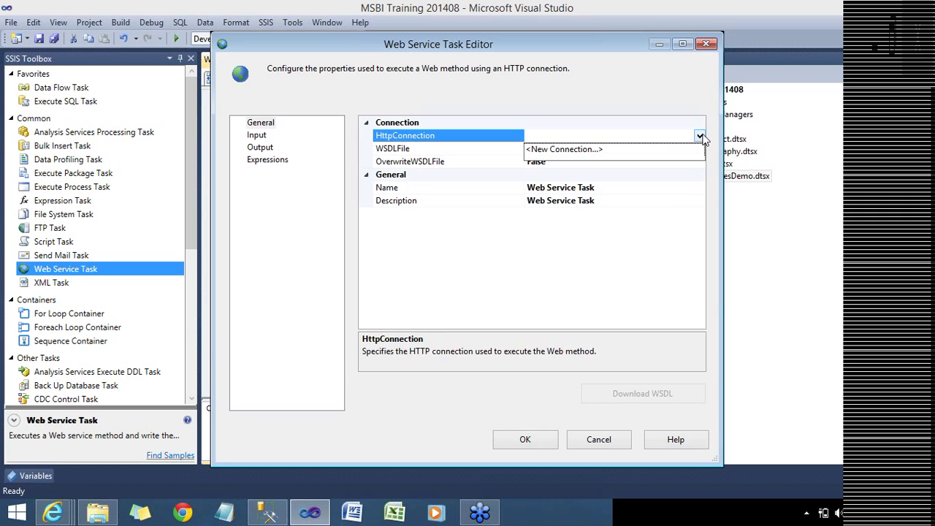
{"action": "left_click", "coordinate": [612, 149]}
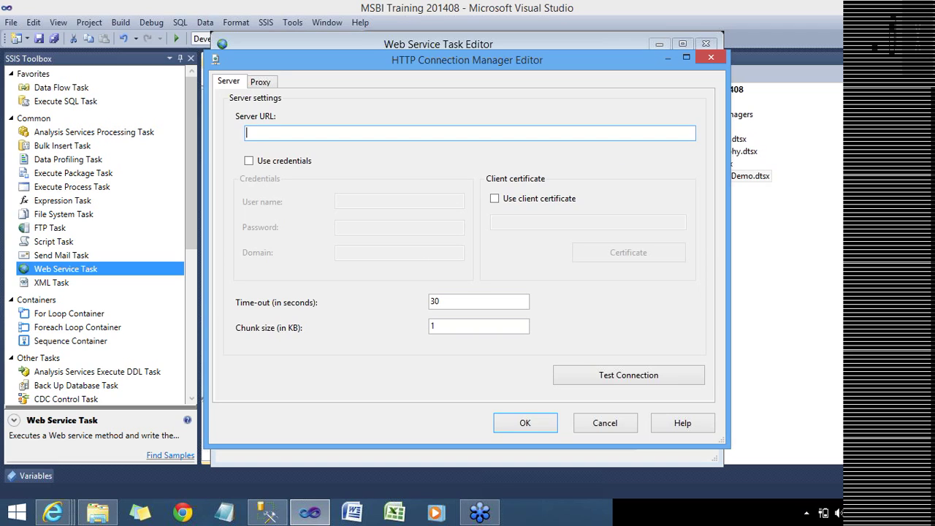
{"action": "key", "text": "ctrl+v"}
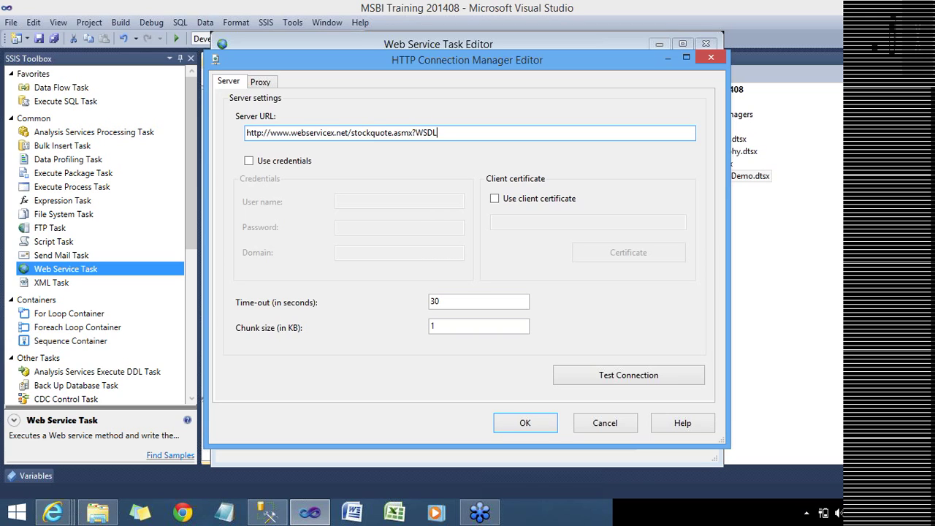
Look at the credential fields of the HTTP connection without enabling them, and test the connection to the server
{"action": "left_click", "coordinate": [249, 161]}
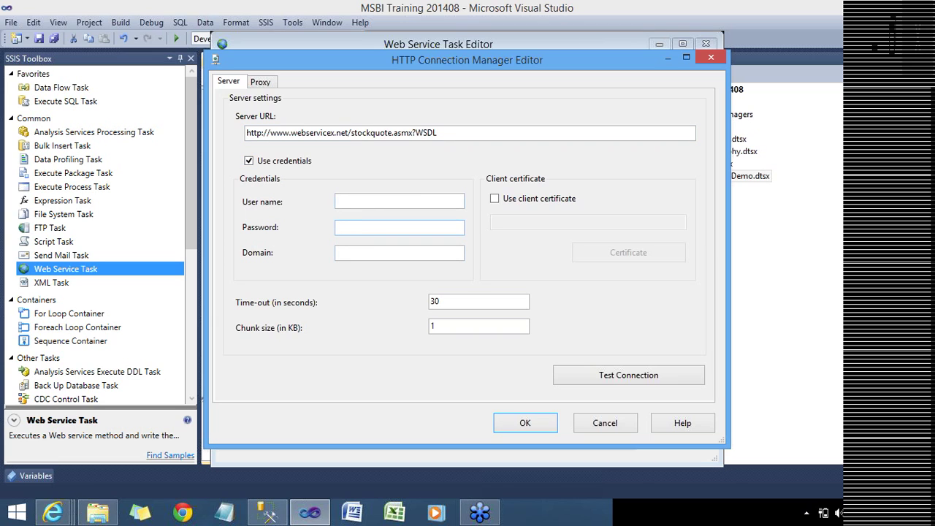
{"action": "left_click", "coordinate": [249, 161]}
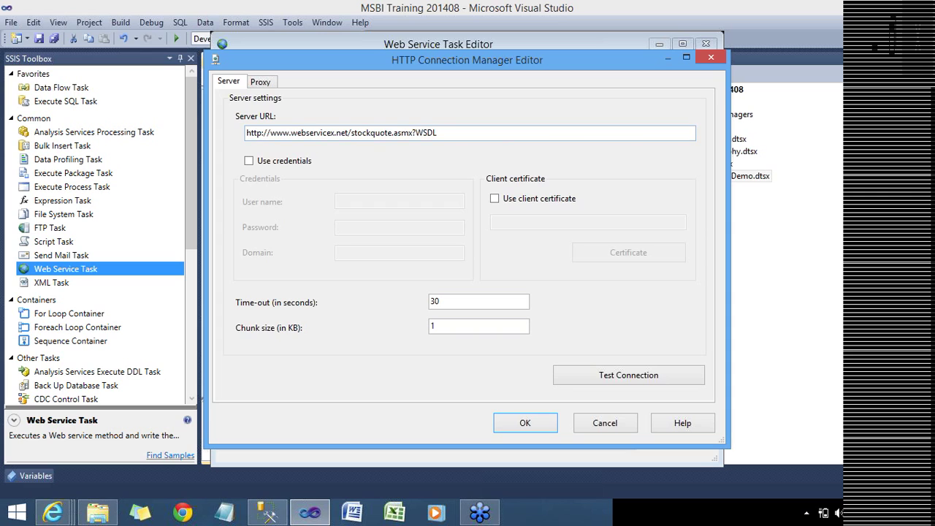
{"action": "left_click", "coordinate": [584, 381]}
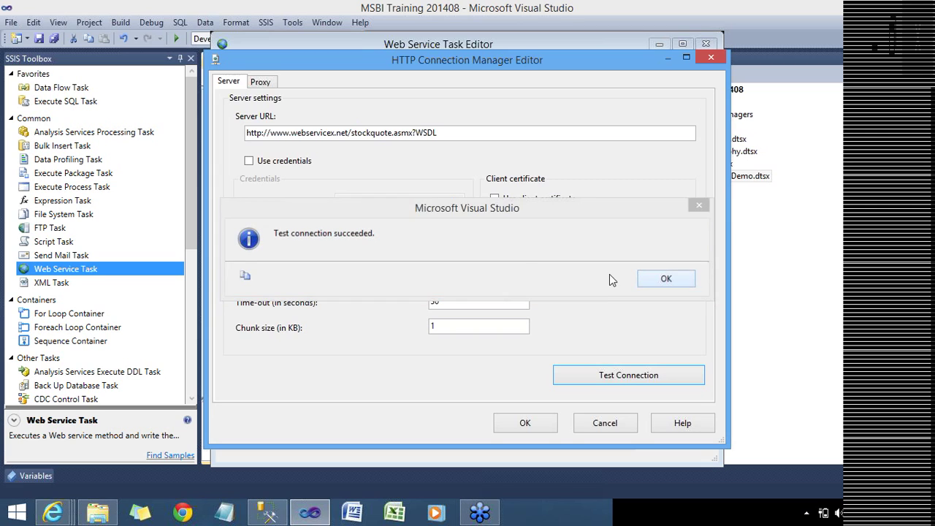
{"action": "left_click", "coordinate": [665, 278]}
Examine the proxy options of the HTTP connection, leaving the proxy disabled, and return to the server settings
{"action": "left_click", "coordinate": [258, 86]}
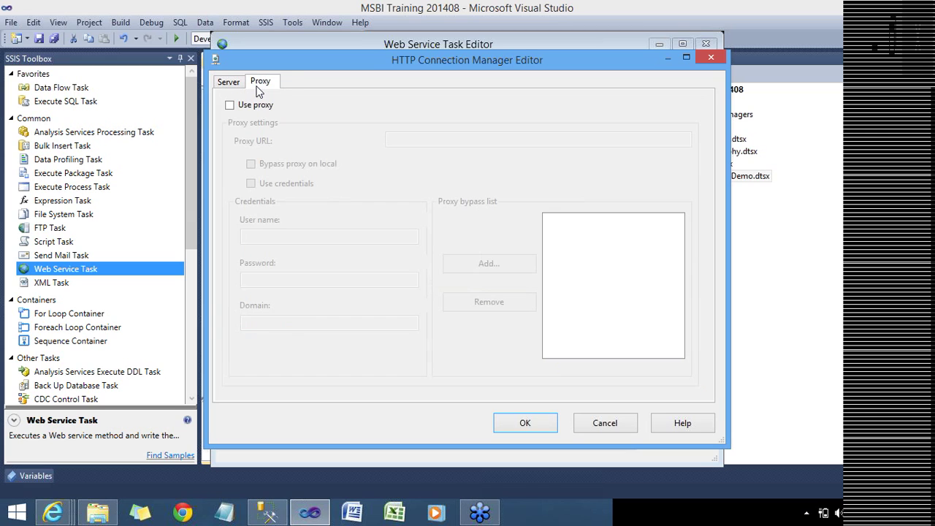
{"action": "left_click", "coordinate": [230, 106]}
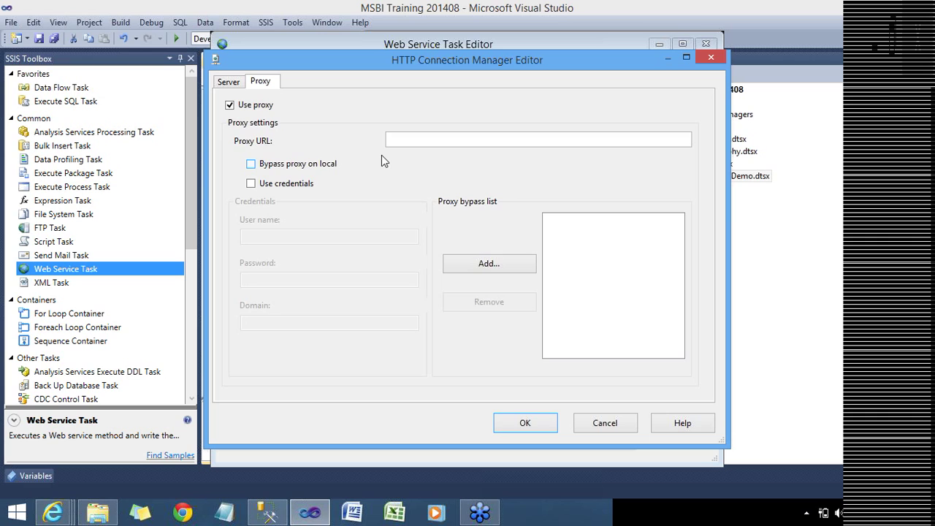
{"action": "left_click", "coordinate": [229, 104]}
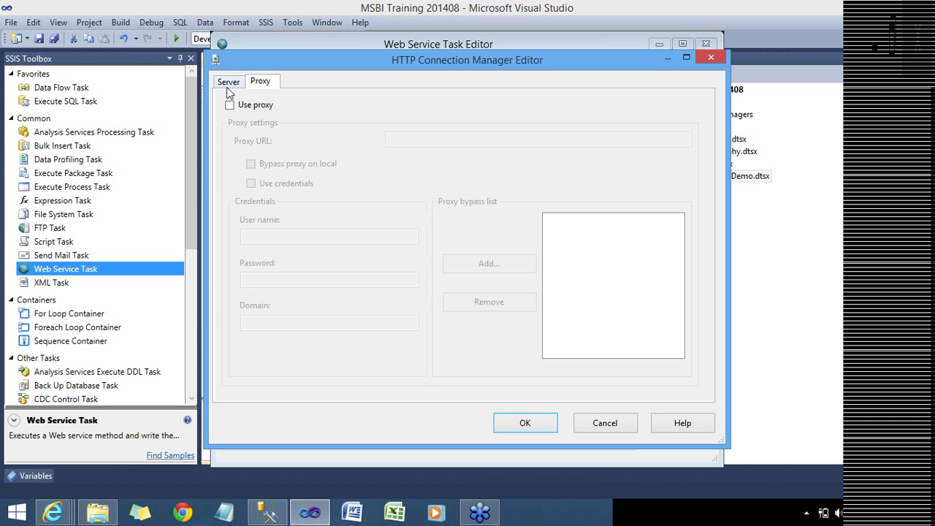
{"action": "left_click", "coordinate": [227, 85]}
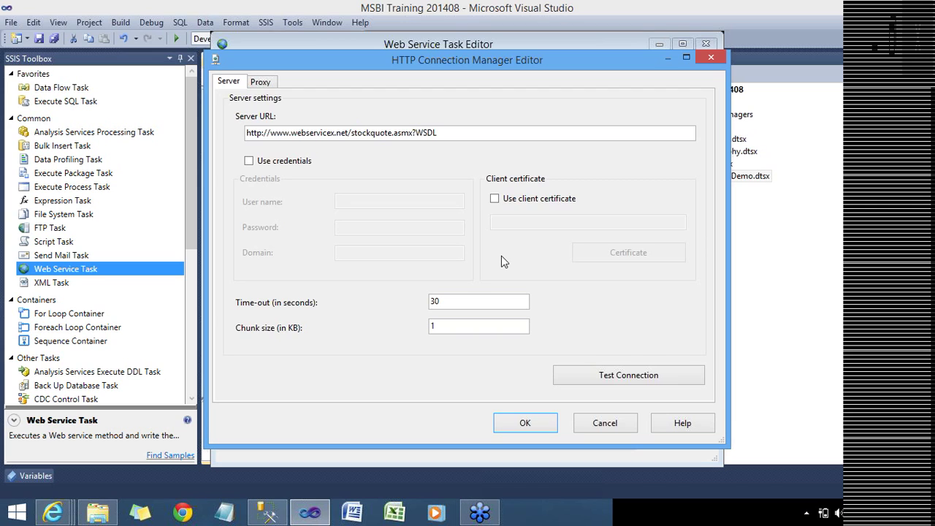
Retest the HTTP connection and save it as the Web Service Task's connection
{"action": "left_click", "coordinate": [586, 384]}
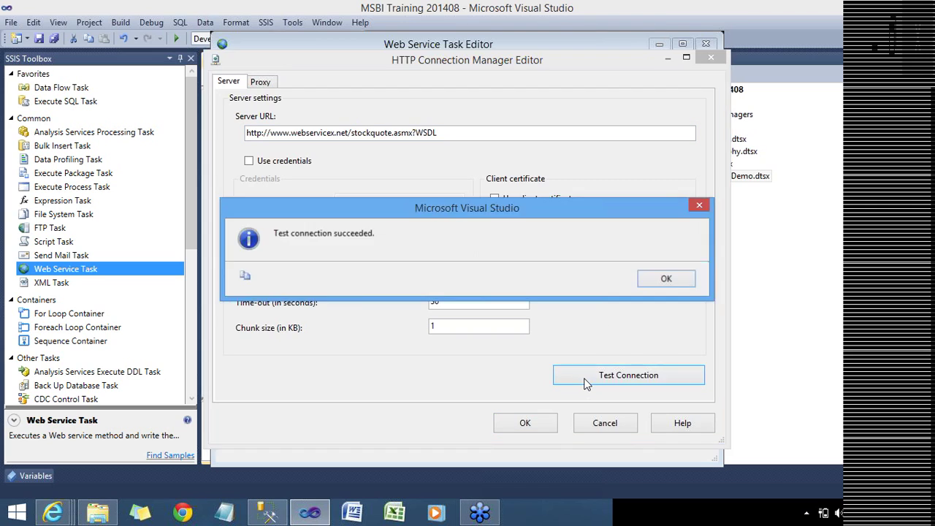
{"action": "left_click", "coordinate": [666, 279]}
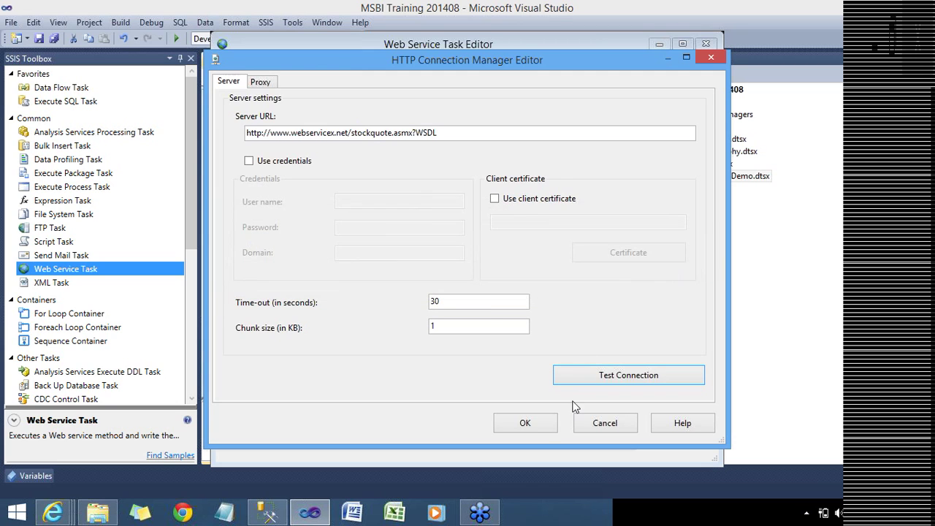
{"action": "left_click", "coordinate": [537, 422]}
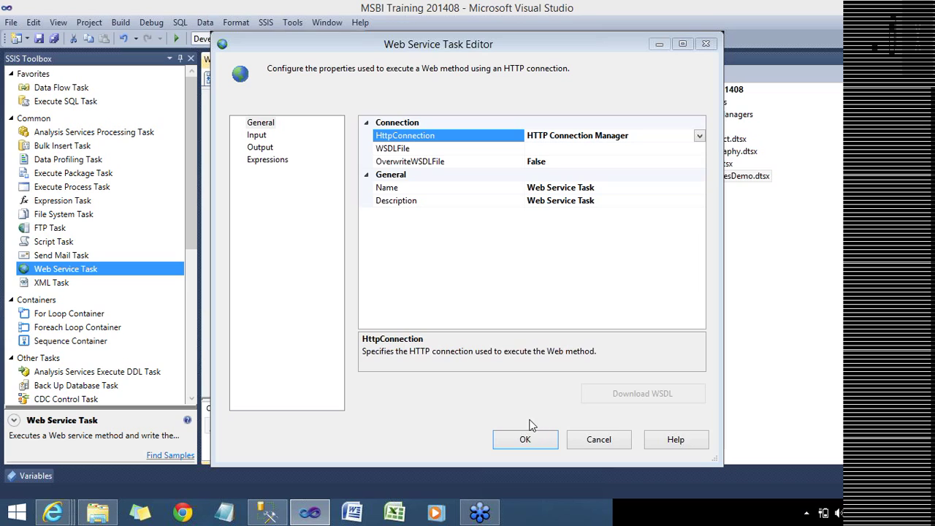
Set the task's WSDL file to StockDetail.WSDL from the C:\Material\WebServicesExample folder
{"action": "left_click", "coordinate": [576, 150]}
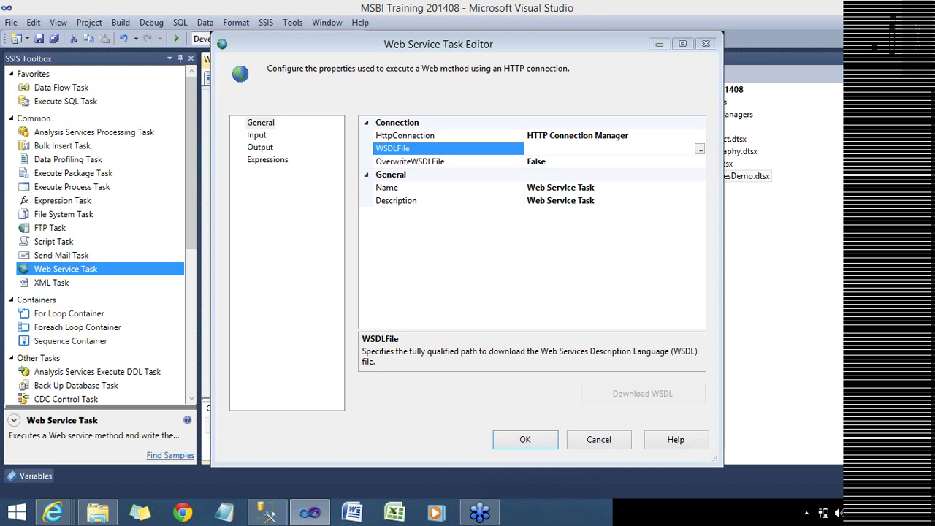
{"action": "left_click", "coordinate": [699, 152]}
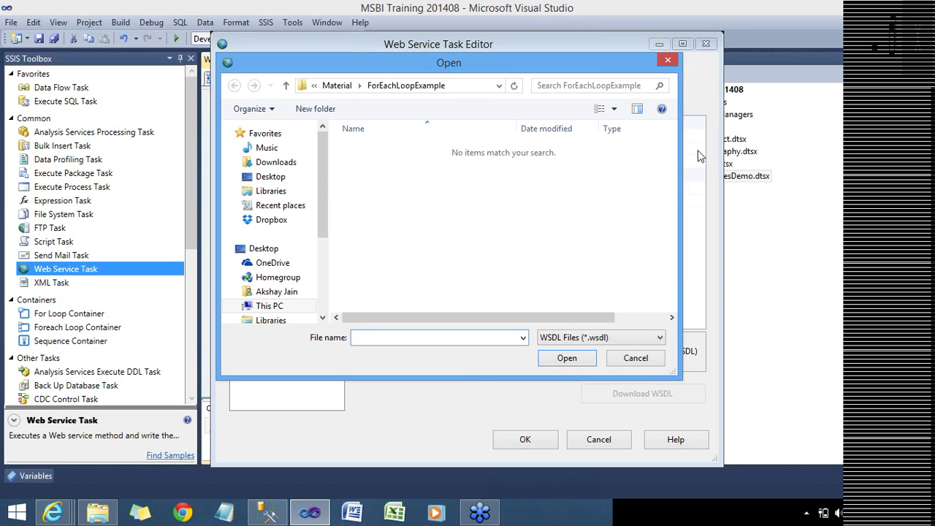
{"action": "left_click", "coordinate": [338, 85]}
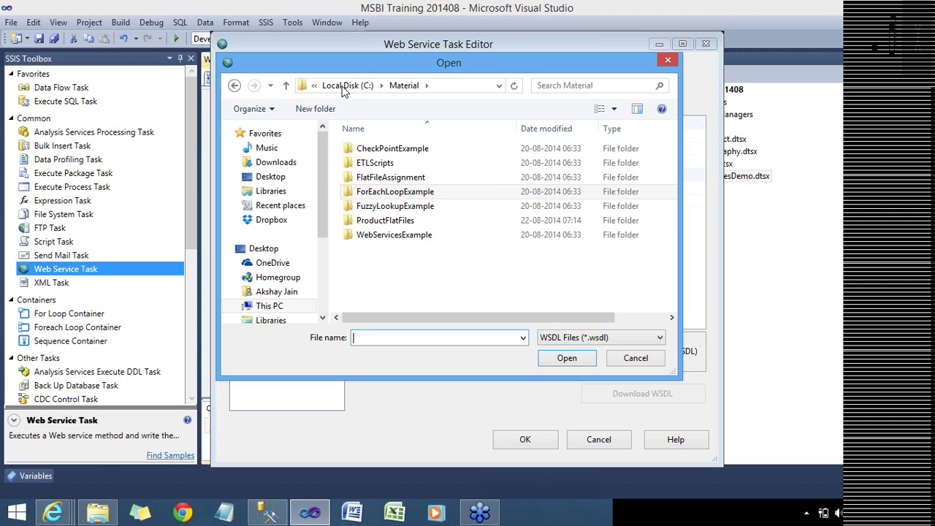
{"action": "left_click", "coordinate": [420, 236]}
{"action": "double_click", "coordinate": [421, 236]}
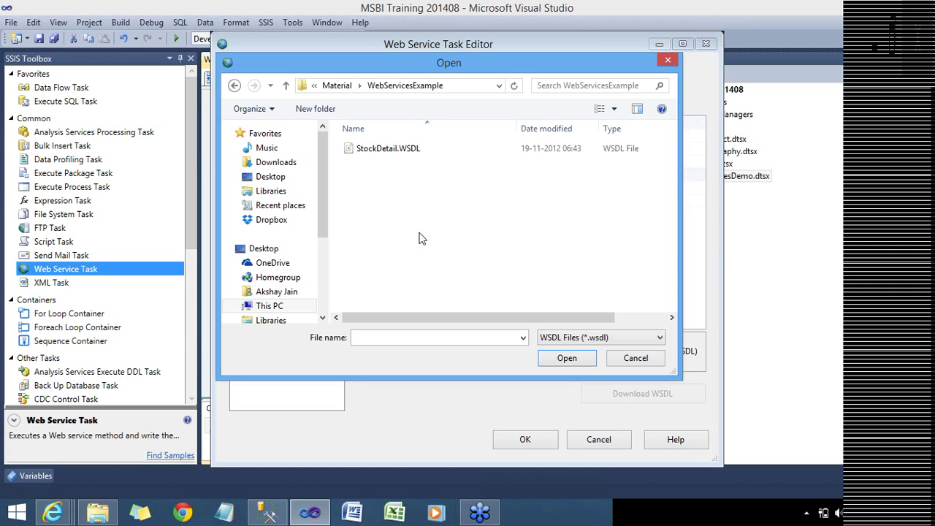
{"action": "left_click", "coordinate": [390, 149]}
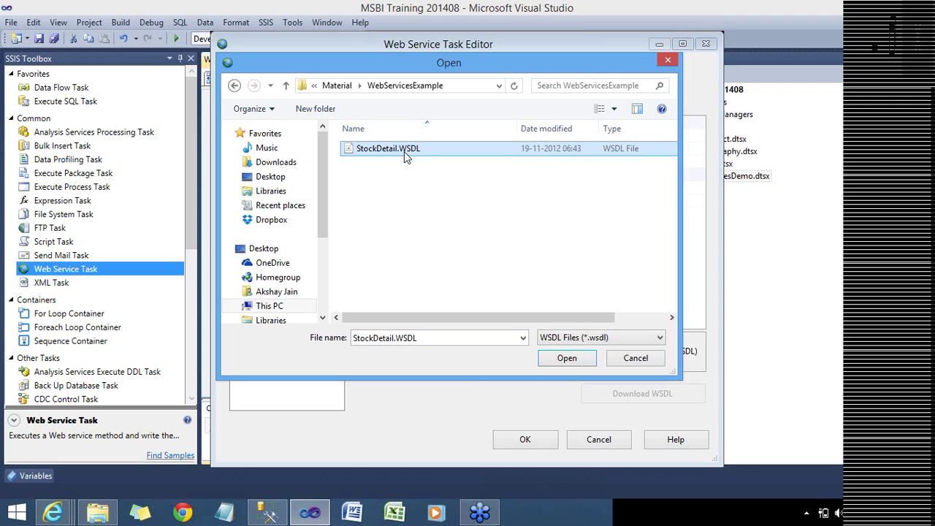
{"action": "double_click", "coordinate": [403, 152]}
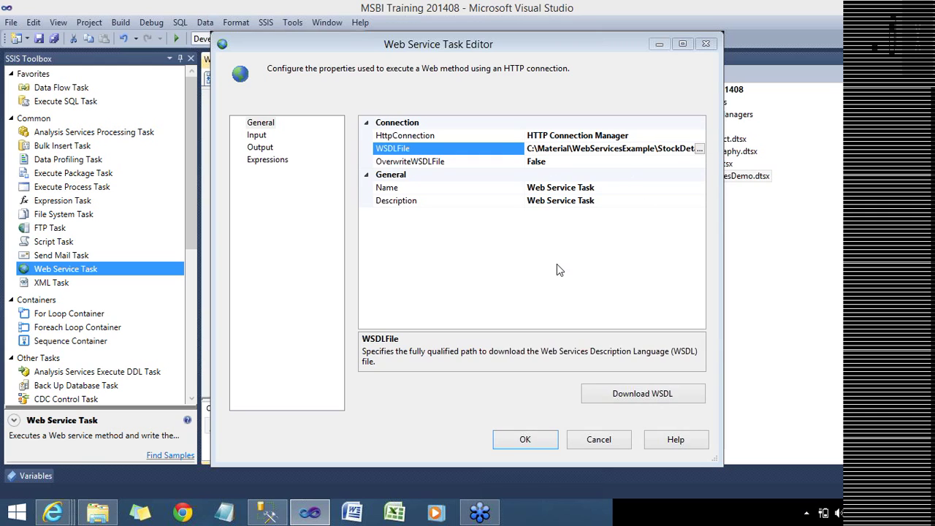
Set OverwriteWSDLFile to True and download the WSDL into the selected file
{"action": "double_click", "coordinate": [556, 161]}
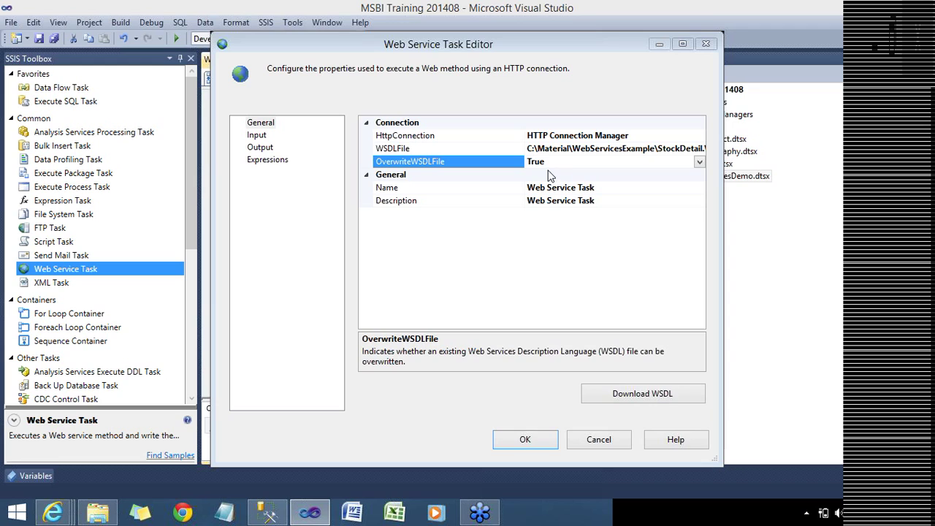
{"action": "left_click", "coordinate": [638, 398]}
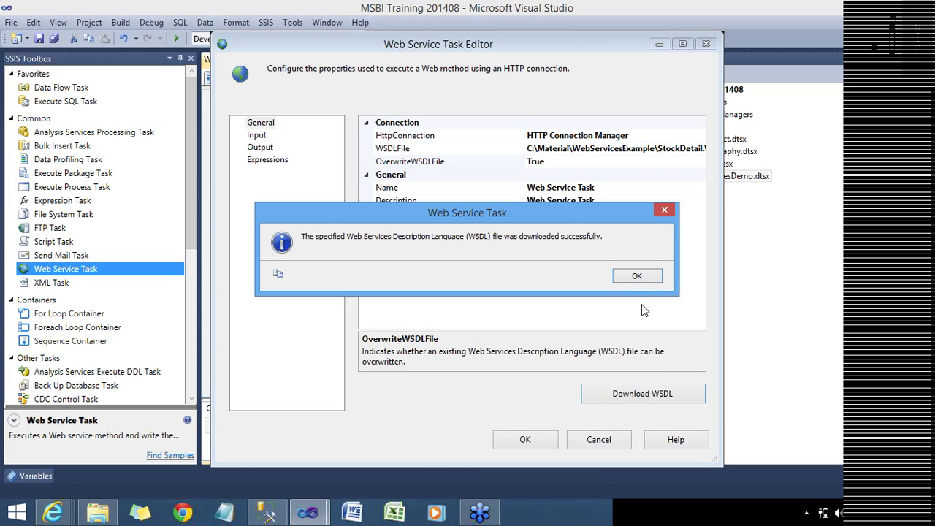
{"action": "left_click", "coordinate": [637, 277]}
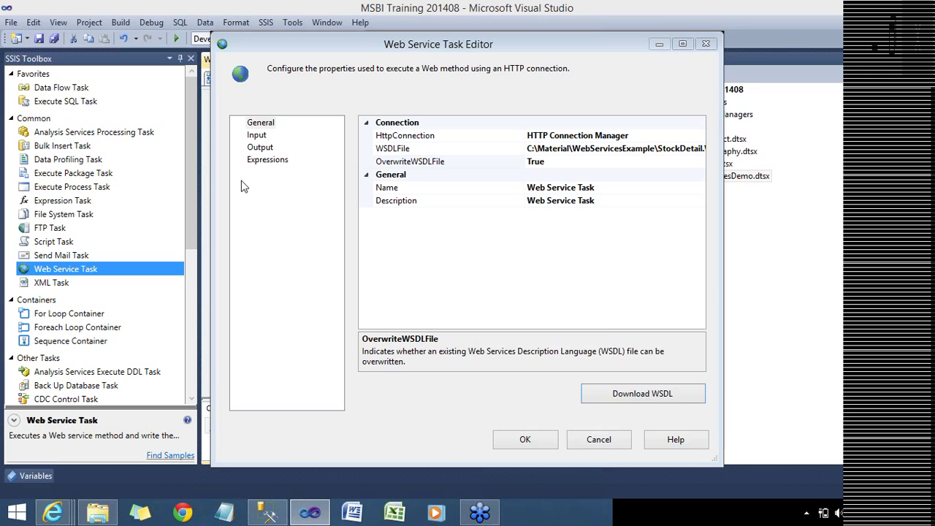
Set the service in the Web Service Task's input settings to StockQuote
{"action": "left_click", "coordinate": [262, 137]}
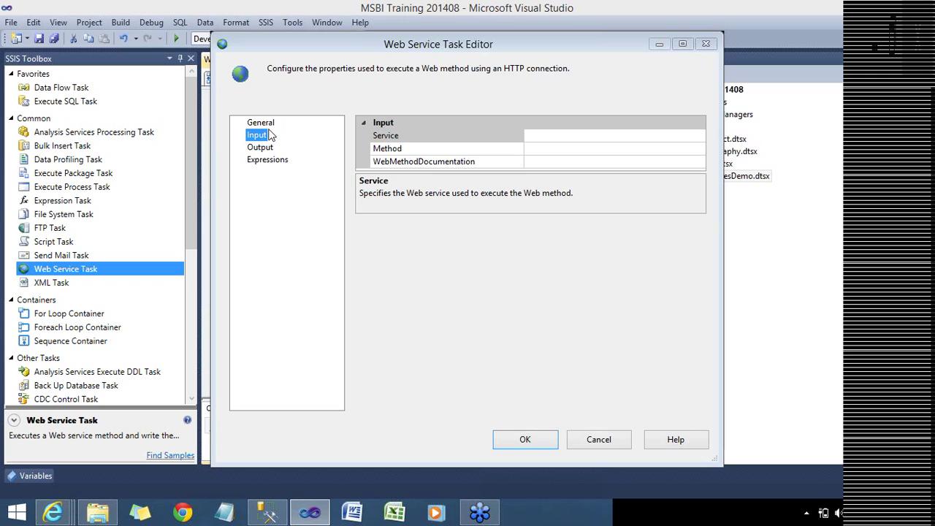
{"action": "left_click", "coordinate": [699, 136]}
{"action": "left_click", "coordinate": [700, 136]}
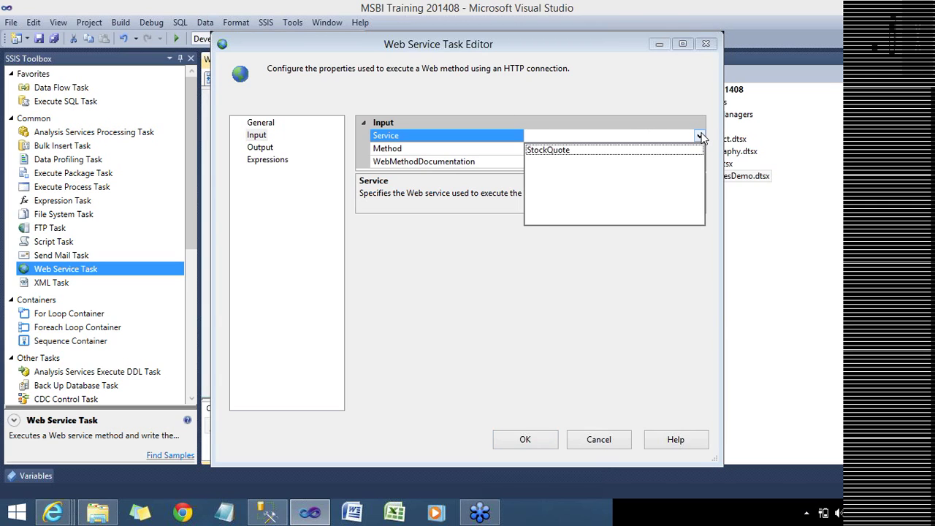
{"action": "left_click", "coordinate": [592, 149]}
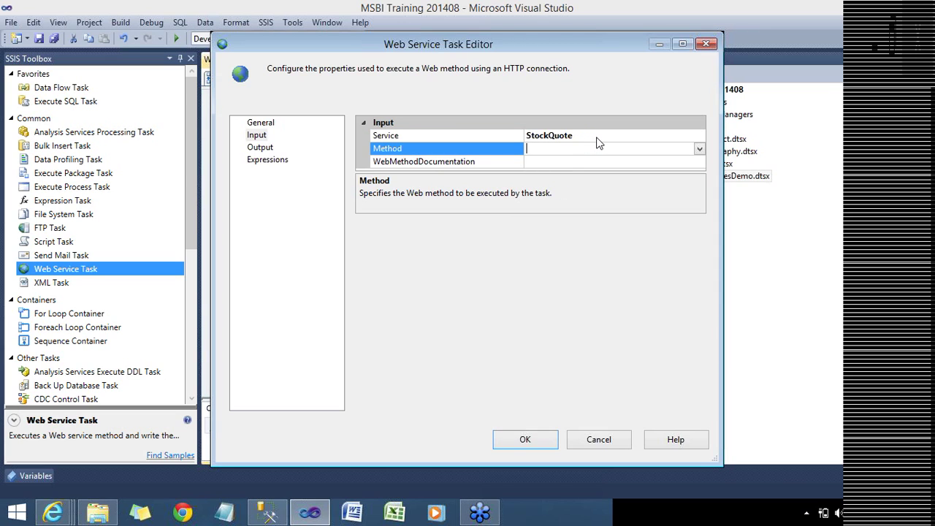
Check the operation on the StockQuote page in Internet Explorer, and set the task's method to GetQuote back in Visual Studio
{"action": "left_click", "coordinate": [53, 511]}
{"action": "left_click", "coordinate": [215, 461]}
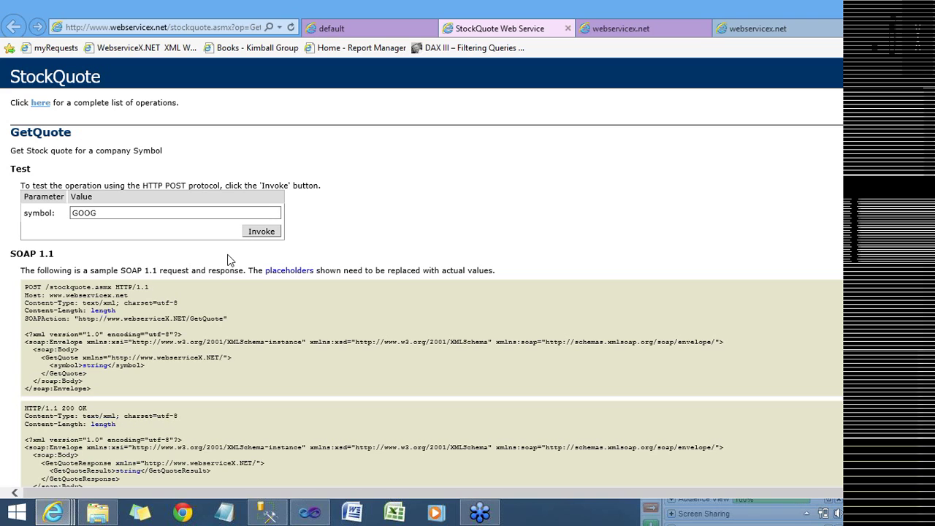
{"action": "left_click", "coordinate": [320, 512]}
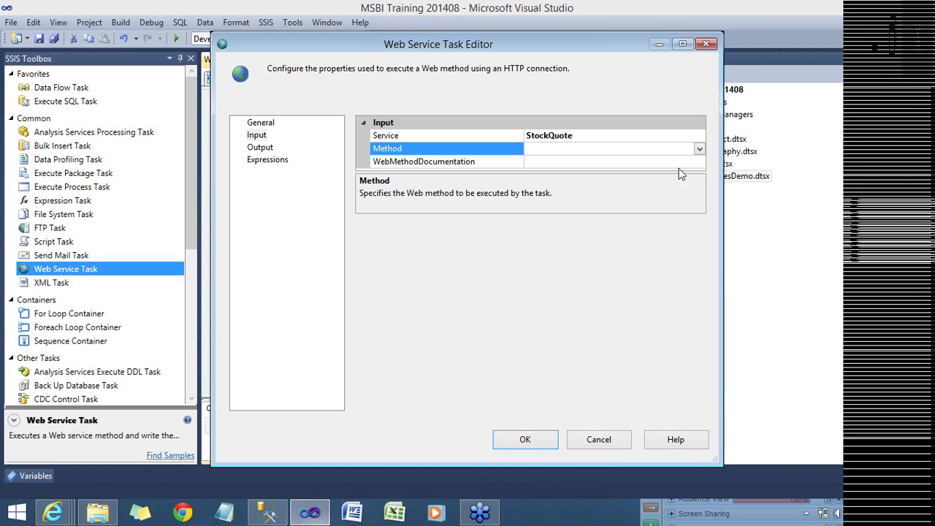
{"action": "left_click", "coordinate": [699, 151]}
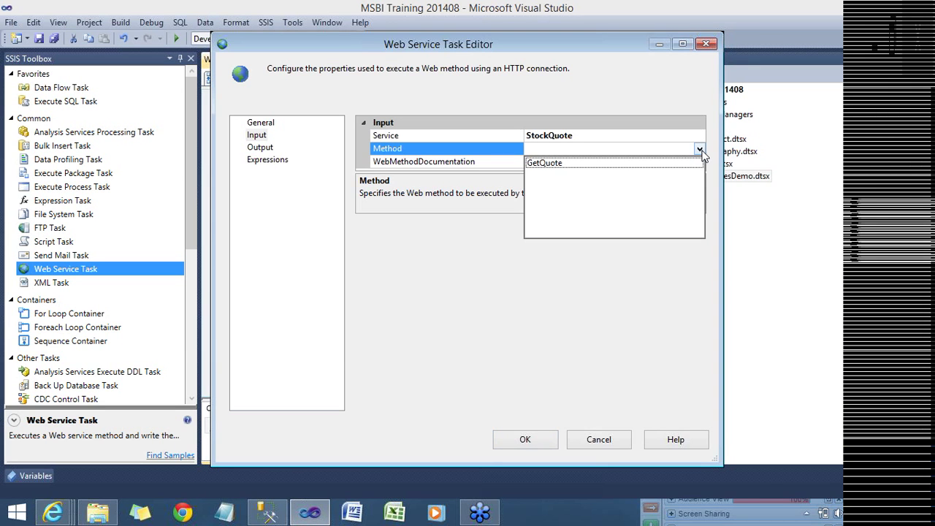
{"action": "left_click", "coordinate": [646, 164]}
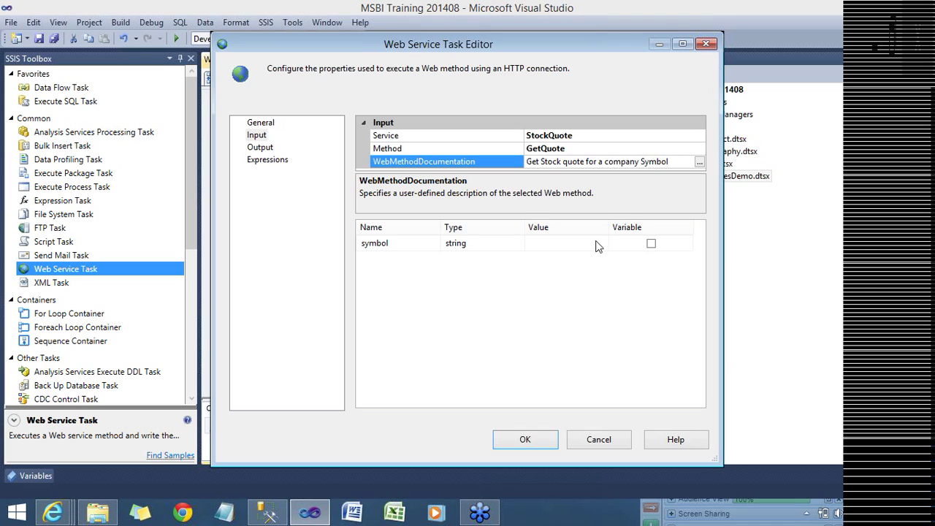
Set the value of the GetQuote method's symbol parameter to ACN in the Web Service Task's input settings
{"action": "left_click", "coordinate": [563, 242]}
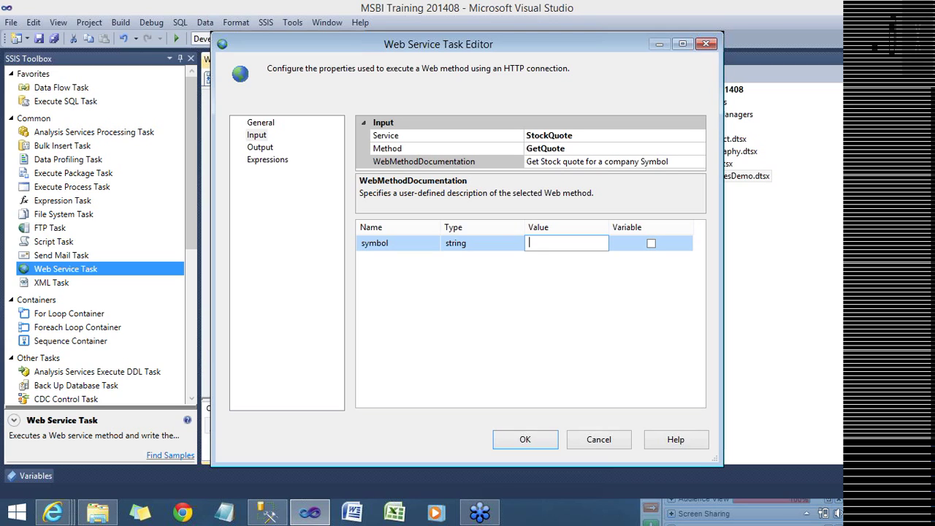
{"action": "type", "text": "ACN"}
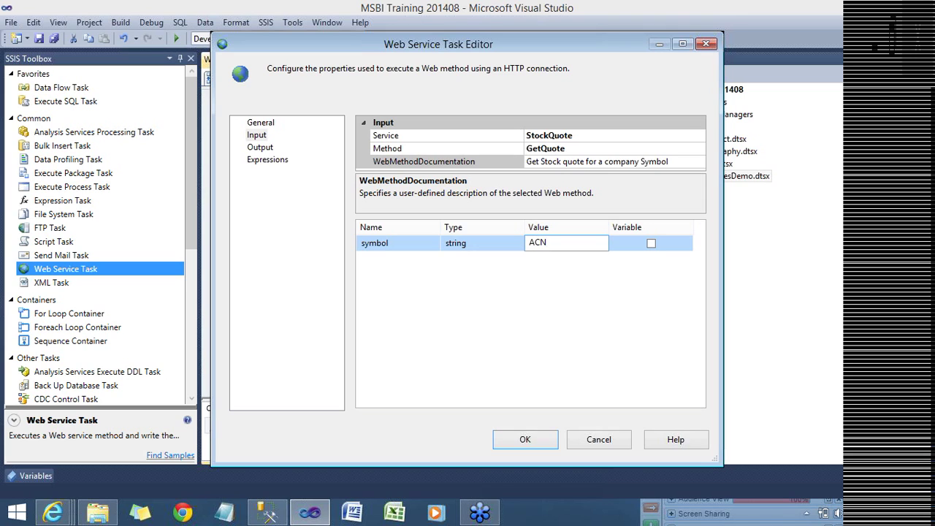
{"action": "left_click", "coordinate": [573, 283]}
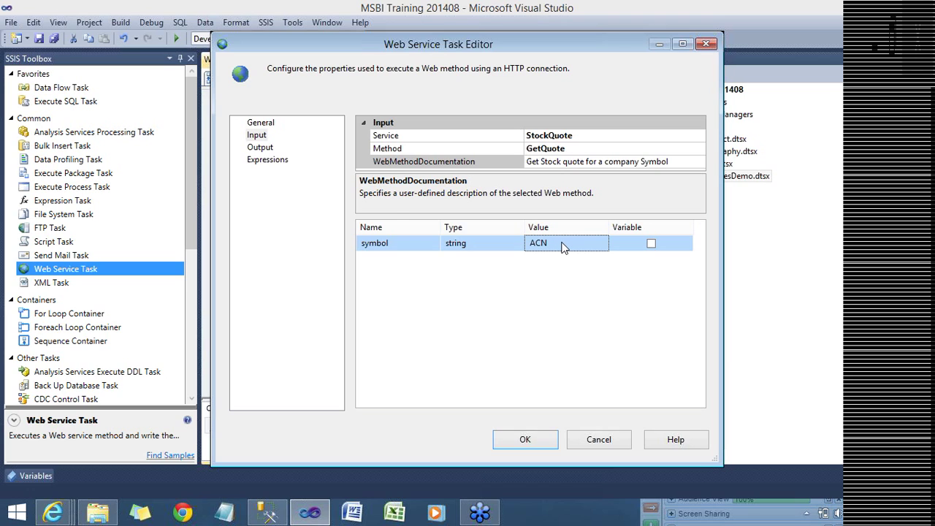
Send the task's output to a new file connection for the existing StockDetail.xml in C:\Material\WebServicesExample, keeping File Connection as the output type
{"action": "left_click", "coordinate": [261, 148]}
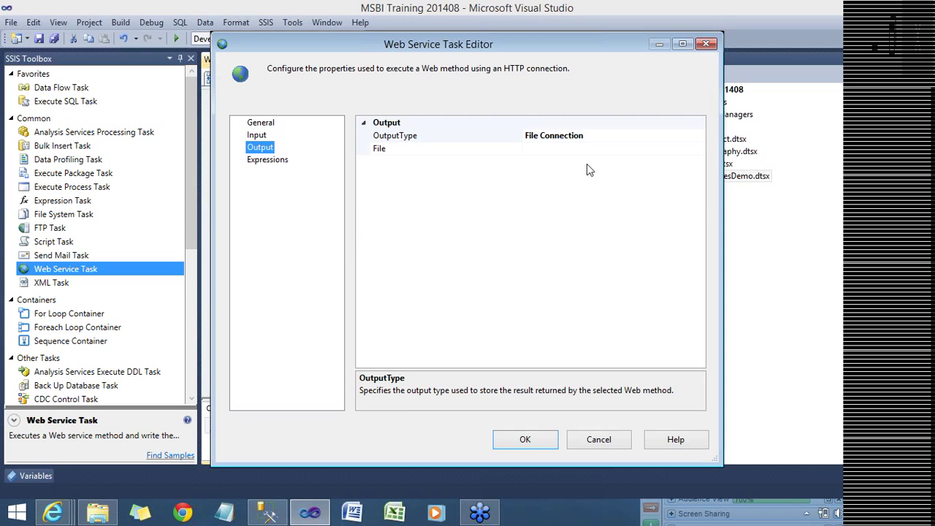
{"action": "left_click", "coordinate": [665, 138]}
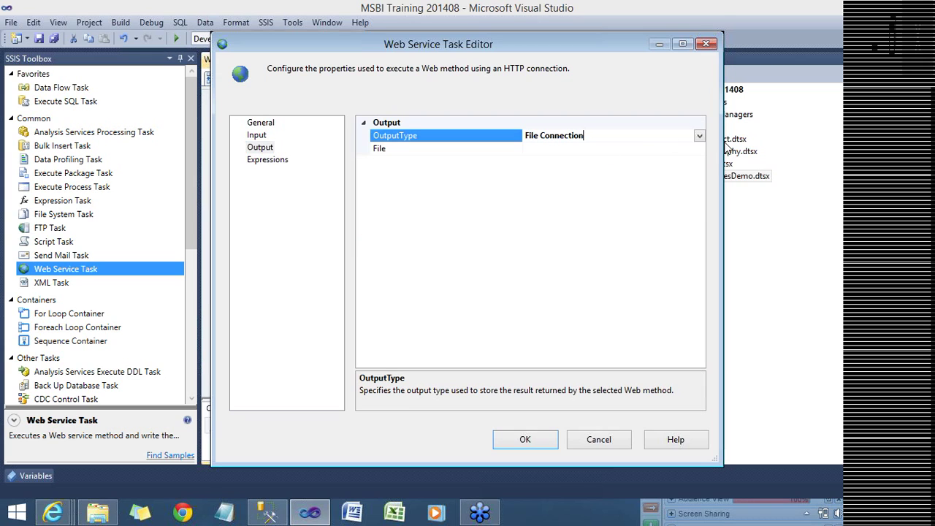
{"action": "left_click", "coordinate": [699, 136]}
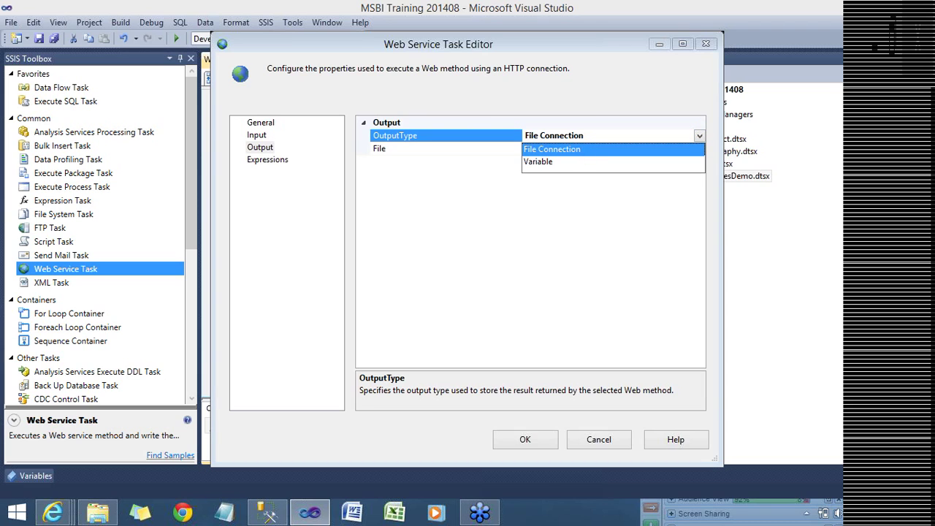
{"action": "left_click", "coordinate": [438, 148]}
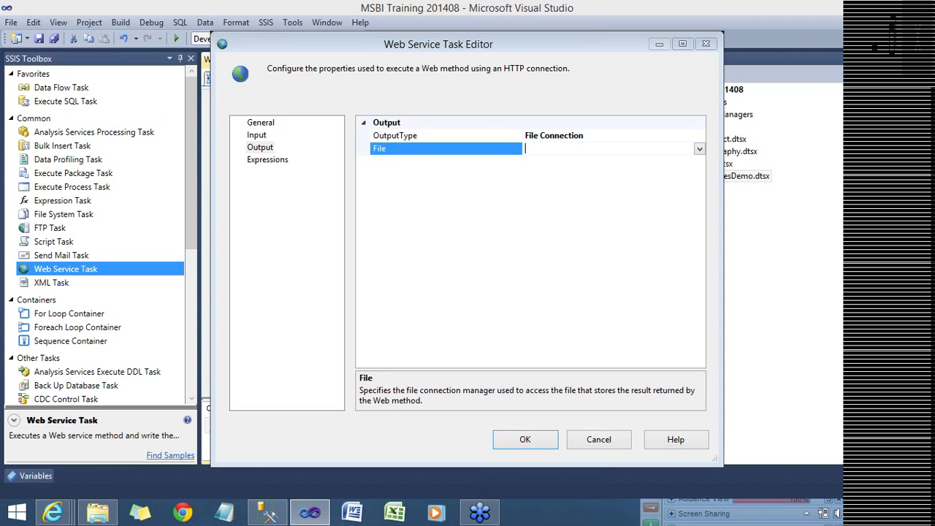
{"action": "left_click", "coordinate": [698, 151]}
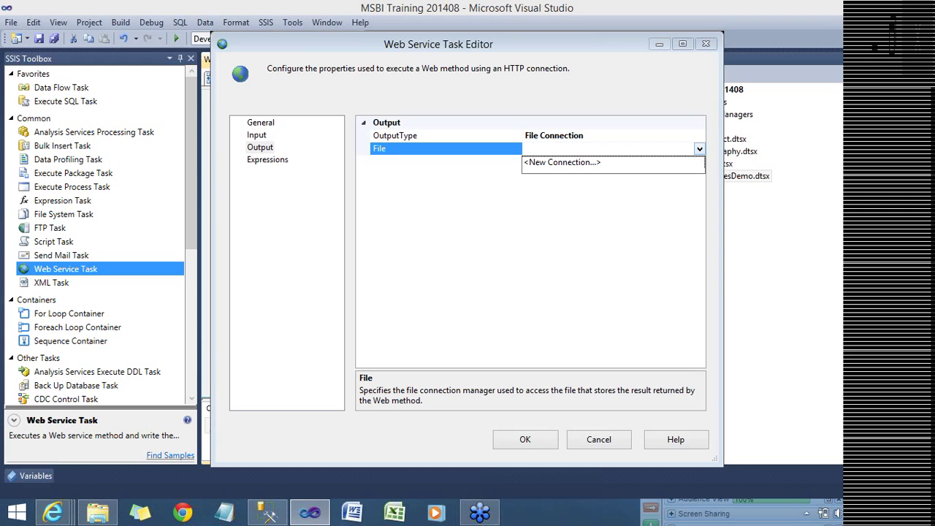
{"action": "left_click", "coordinate": [629, 164]}
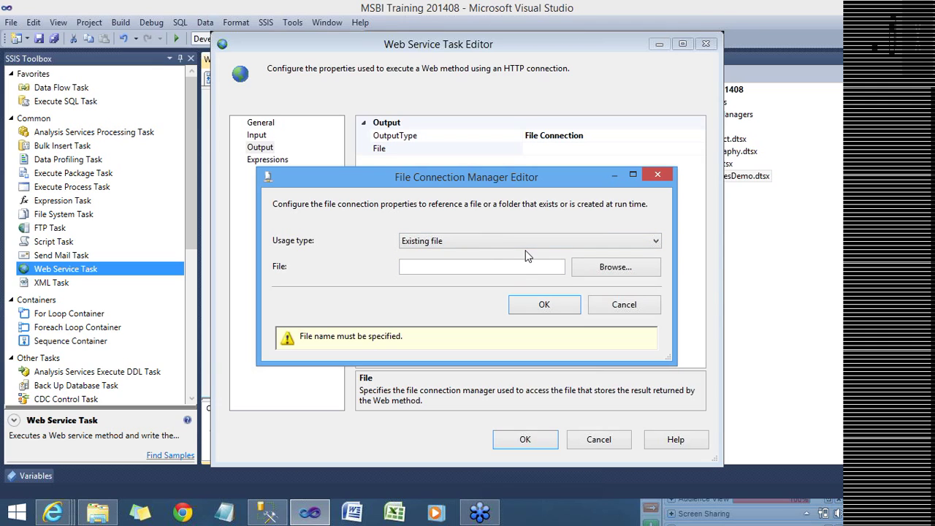
{"action": "left_click", "coordinate": [615, 267]}
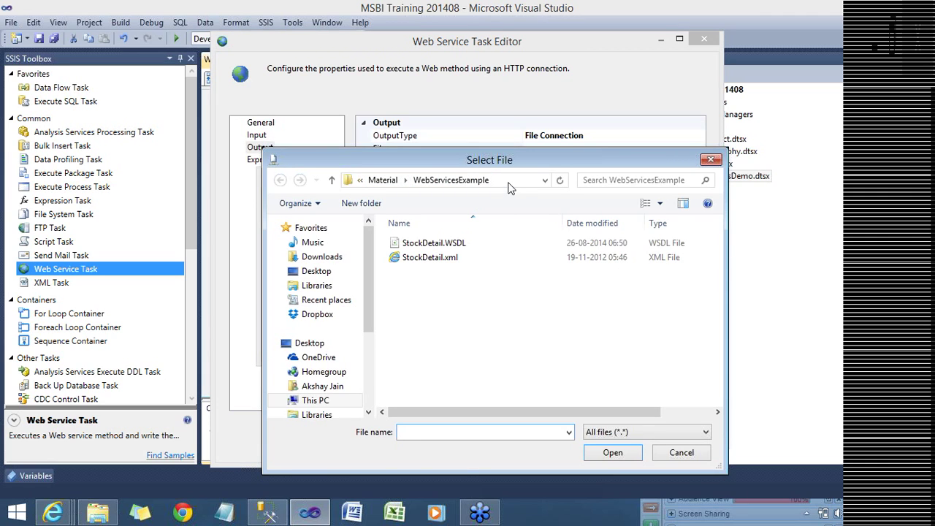
{"action": "left_click", "coordinate": [434, 263]}
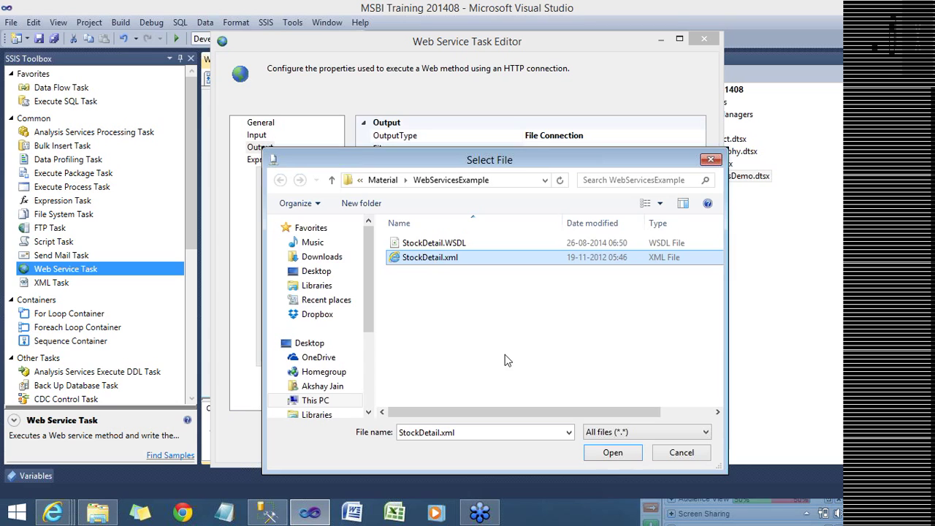
{"action": "left_click", "coordinate": [613, 453]}
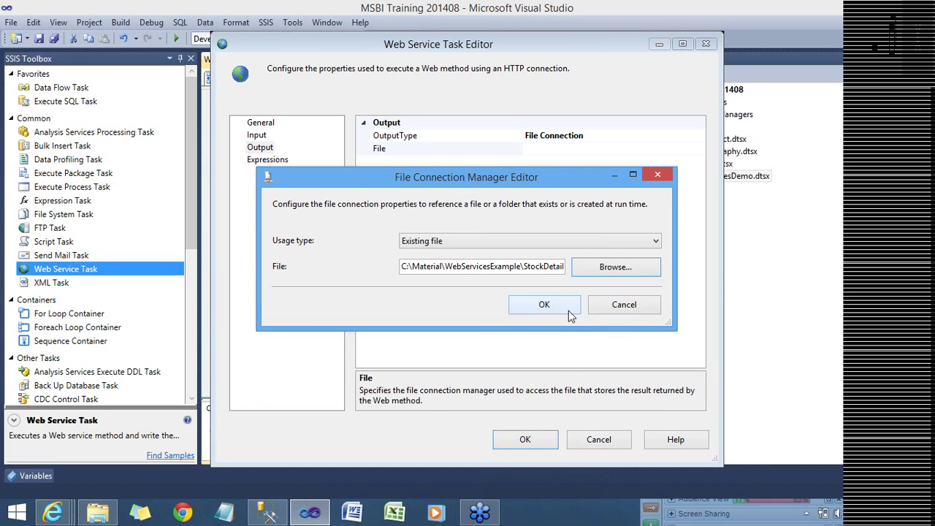
{"action": "left_click", "coordinate": [568, 310]}
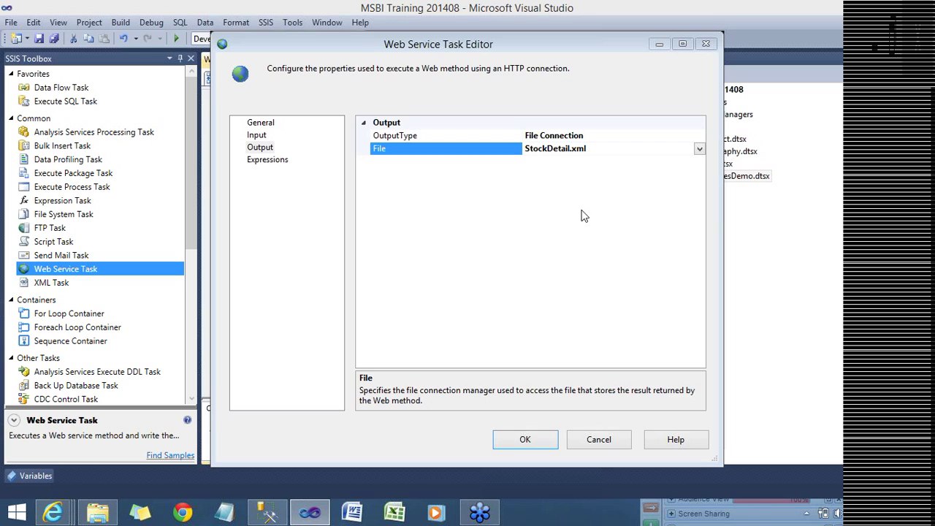
{"action": "left_click", "coordinate": [588, 150]}
Examine which task properties can be set through property expressions, and leave the expressions editor without adding any
{"action": "left_click", "coordinate": [278, 168]}
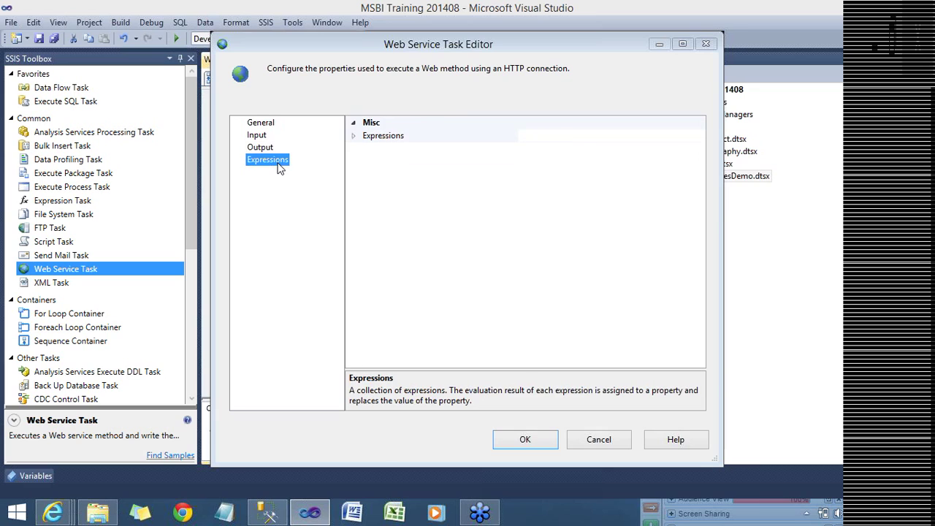
{"action": "left_click", "coordinate": [354, 139]}
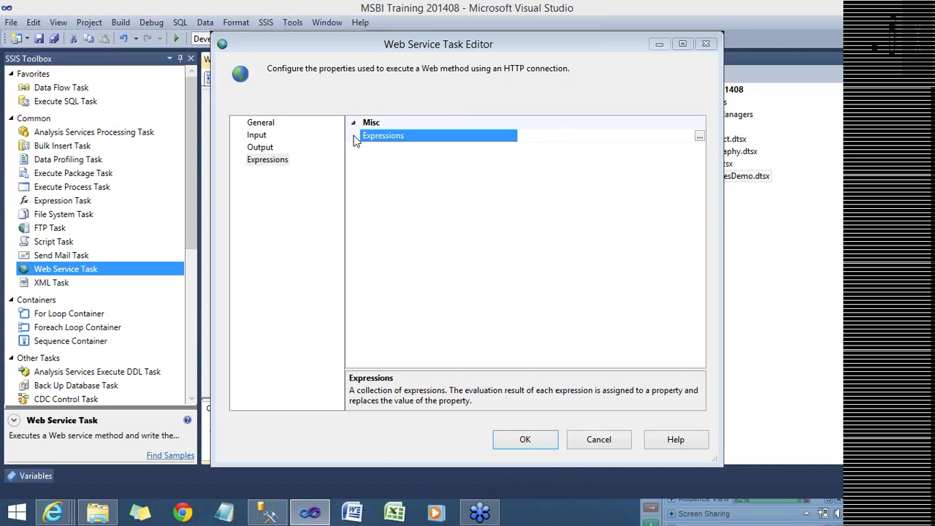
{"action": "left_click", "coordinate": [698, 139]}
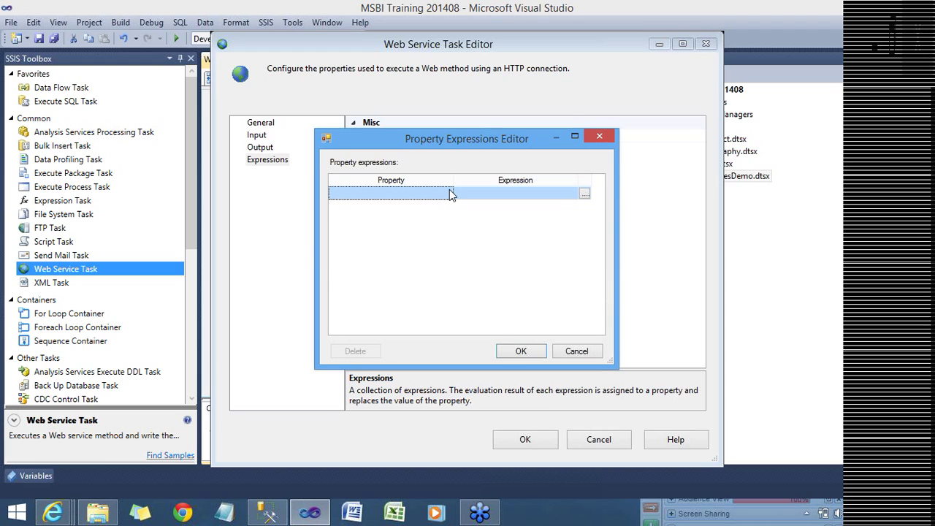
{"action": "left_click", "coordinate": [448, 193]}
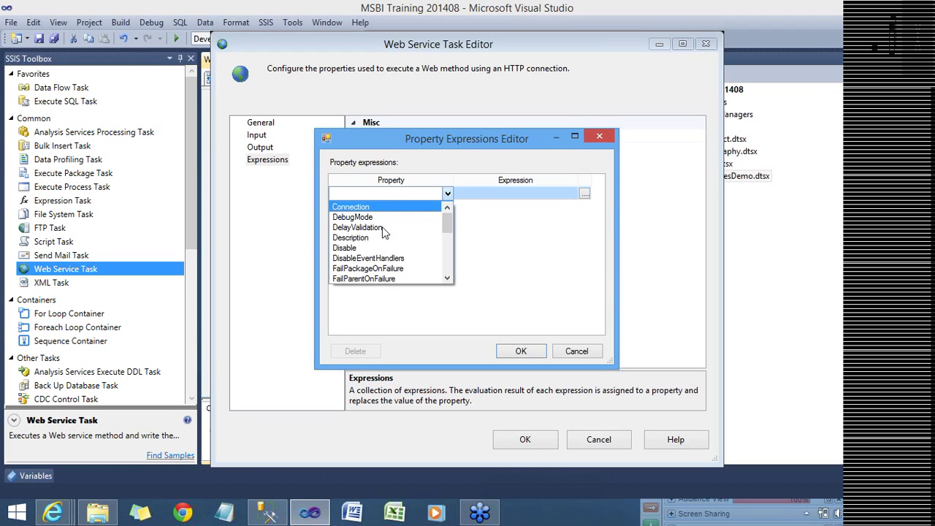
{"action": "left_click", "coordinate": [531, 263]}
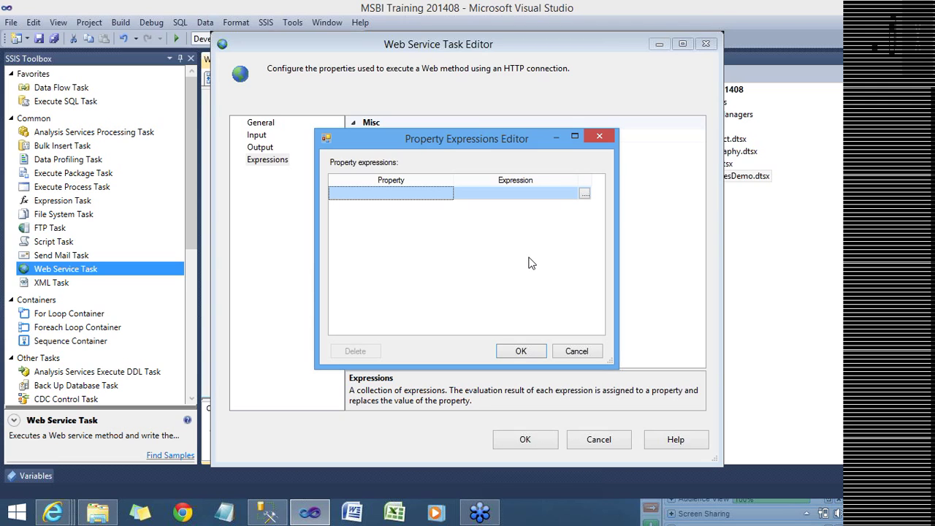
{"action": "left_click", "coordinate": [578, 348]}
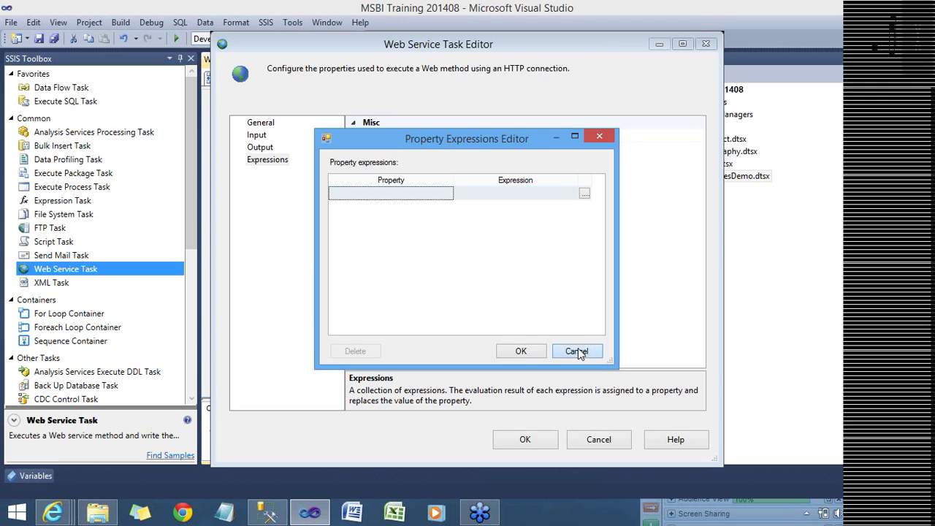
Review the task's input and general settings and apply the Web Service Task configuration
{"action": "left_click", "coordinate": [271, 149]}
{"action": "left_click", "coordinate": [260, 135]}
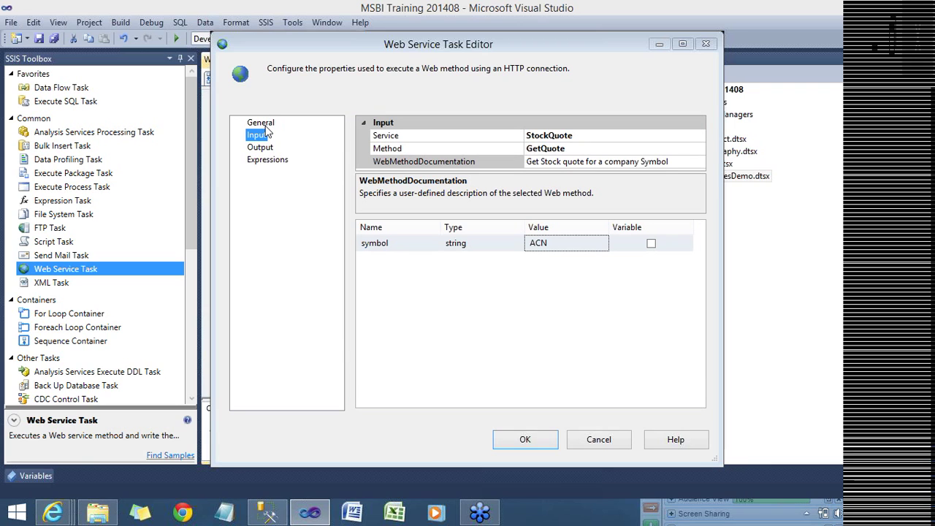
{"action": "left_click", "coordinate": [266, 125]}
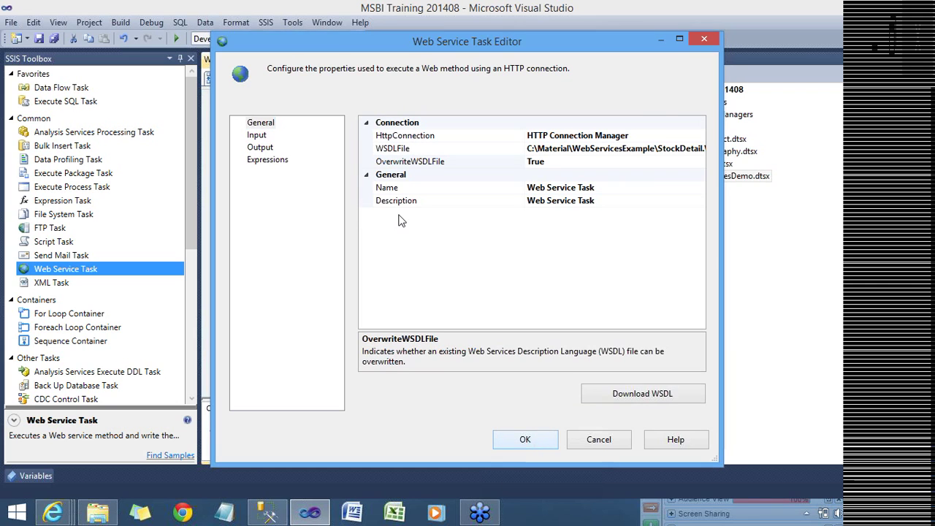
{"action": "left_click", "coordinate": [525, 440]}
{"action": "left_click_drag", "start_coordinate": [415, 203], "coordinate": [454, 205]}
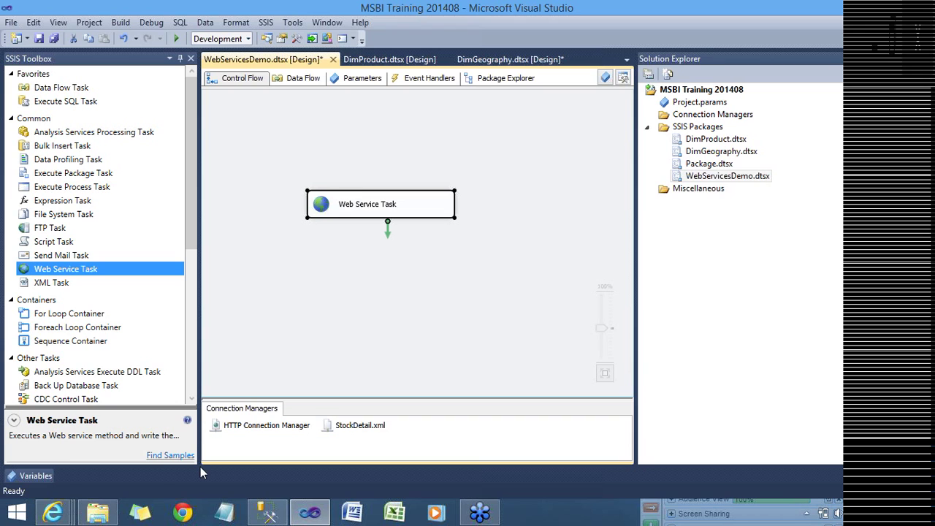
Switch to File Explorer and view the contents of StockDetail.xml in the WebServicesExample folder, then close the file
{"action": "left_click", "coordinate": [98, 513]}
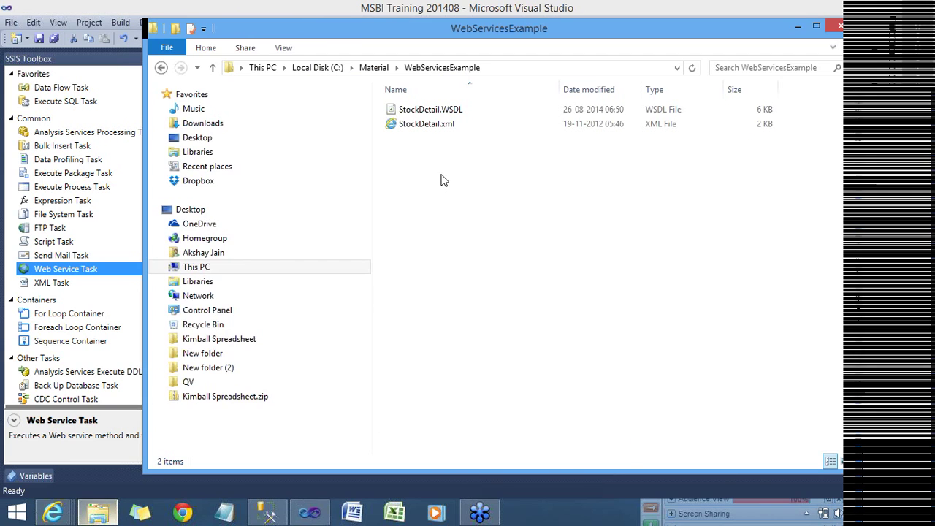
{"action": "left_click", "coordinate": [440, 126]}
{"action": "double_click", "coordinate": [441, 126]}
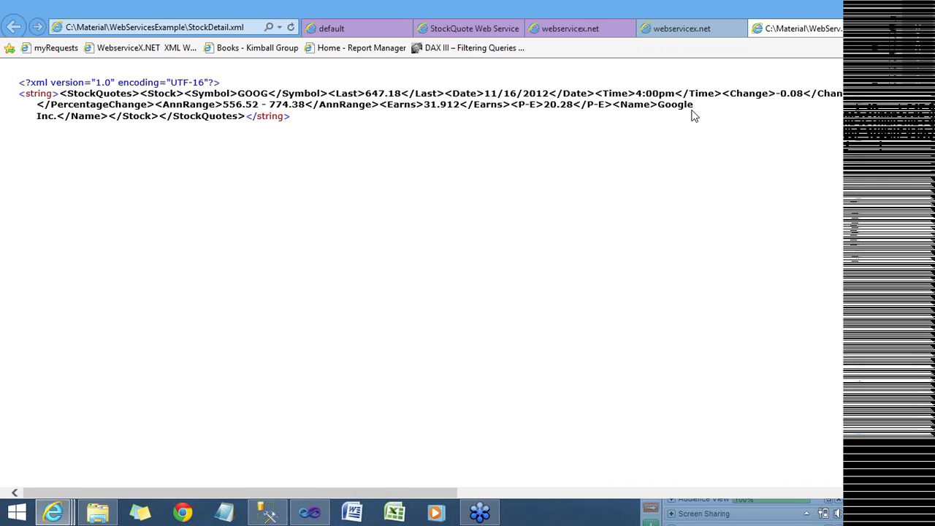
{"action": "left_click", "coordinate": [851, 30]}
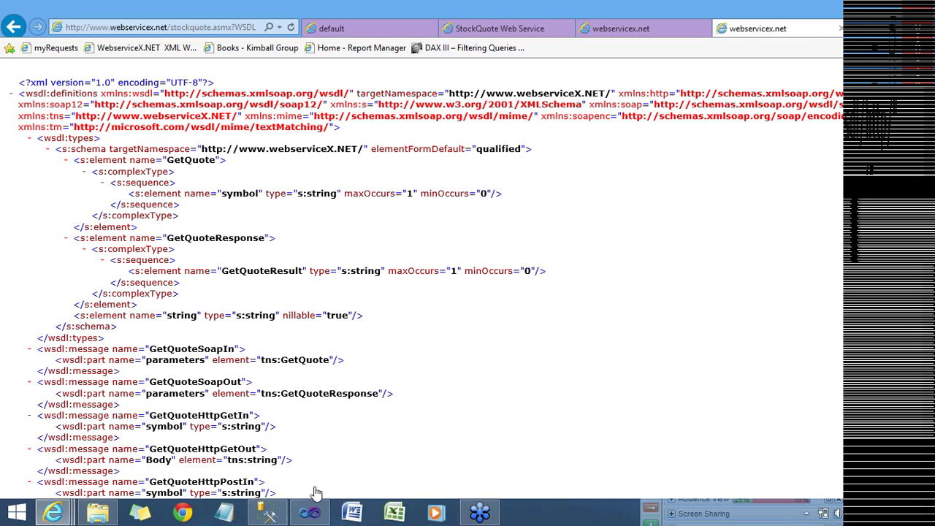
Switch back to Visual Studio, run the WebServicesDemo package, and stop debugging once it has executed
{"action": "left_click", "coordinate": [311, 513]}
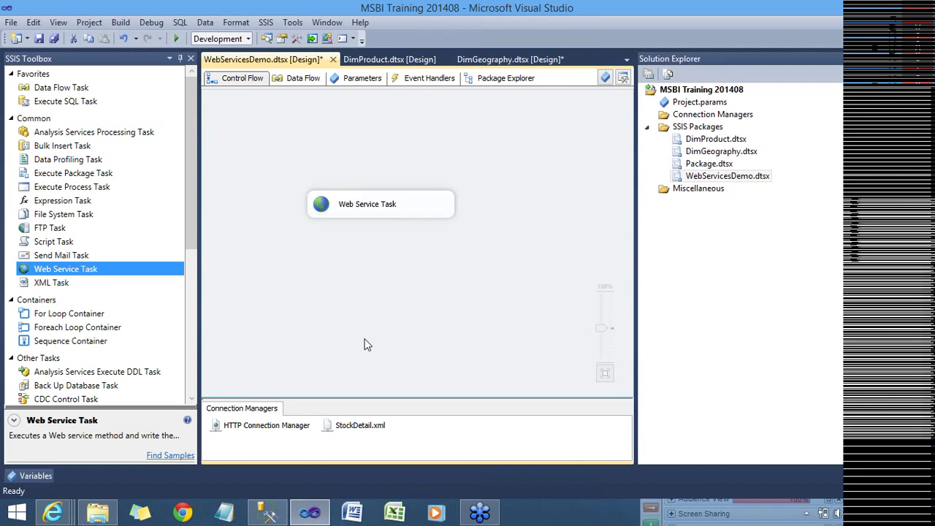
{"action": "left_click", "coordinate": [177, 42]}
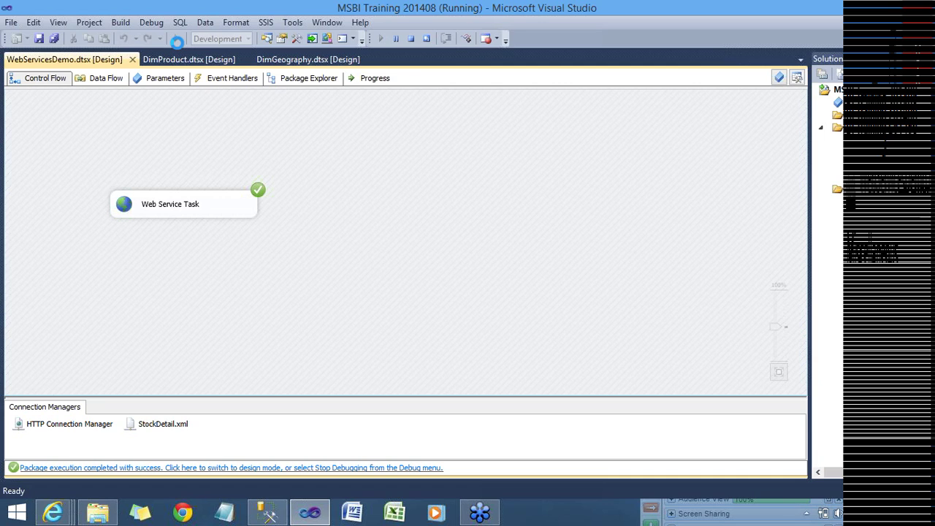
{"action": "left_click", "coordinate": [413, 40]}
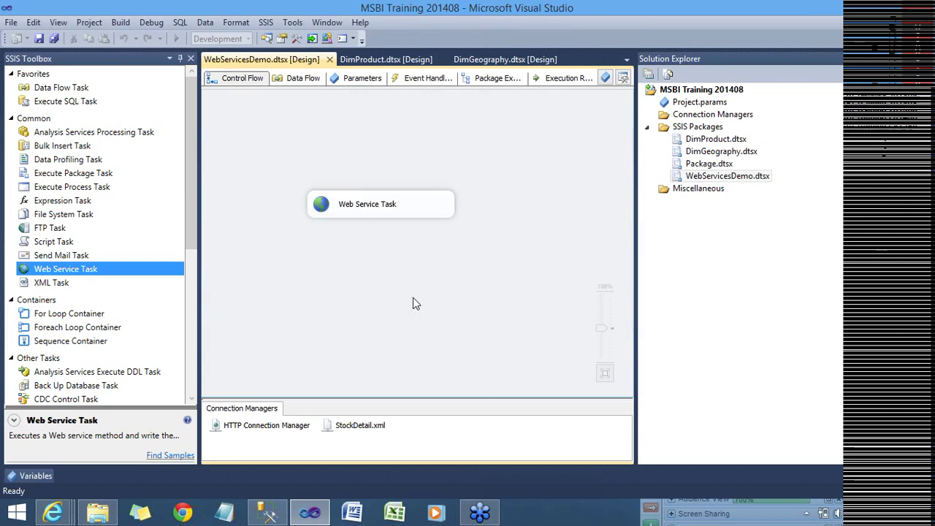
Switch to File Explorer and sort the WebServicesExample folder by date modified to check when StockDetail.xml was updated
{"action": "left_click", "coordinate": [97, 513]}
{"action": "left_click", "coordinate": [452, 307]}
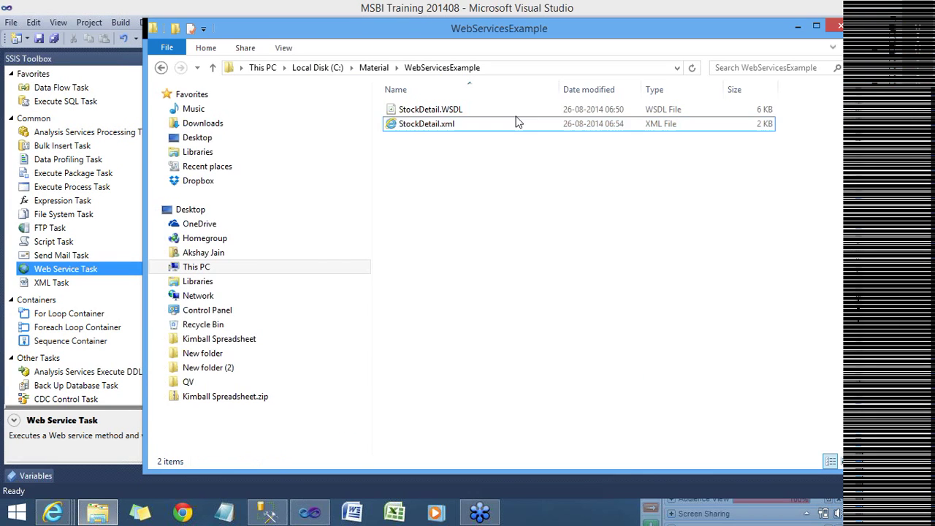
{"action": "left_click", "coordinate": [590, 88]}
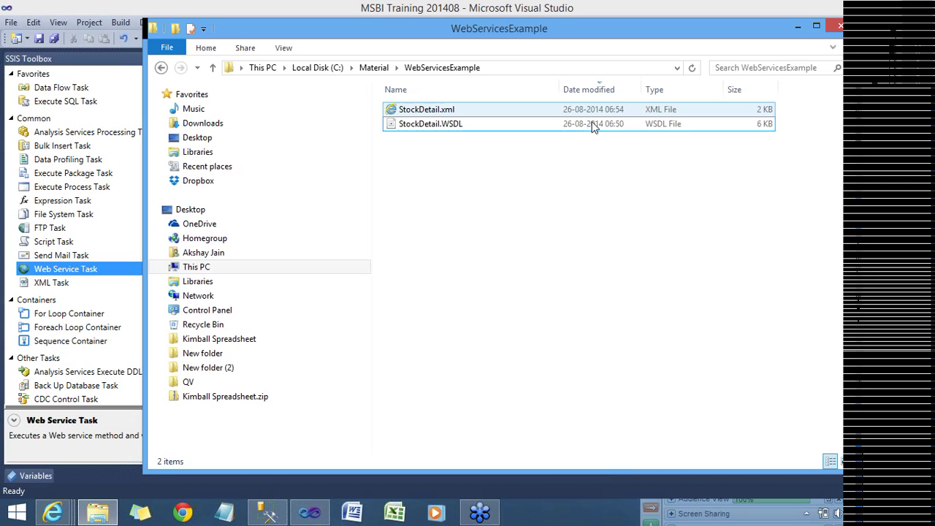
Open StockDetail.xml to examine the returned stock's last price, close it, and return to Visual Studio via the Stock Quote page
{"action": "double_click", "coordinate": [448, 110]}
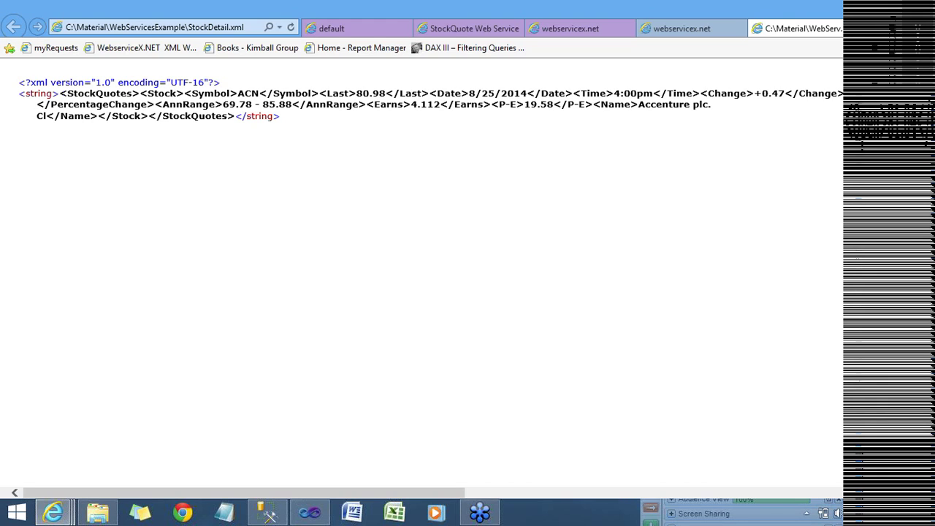
{"action": "double_click", "coordinate": [364, 95]}
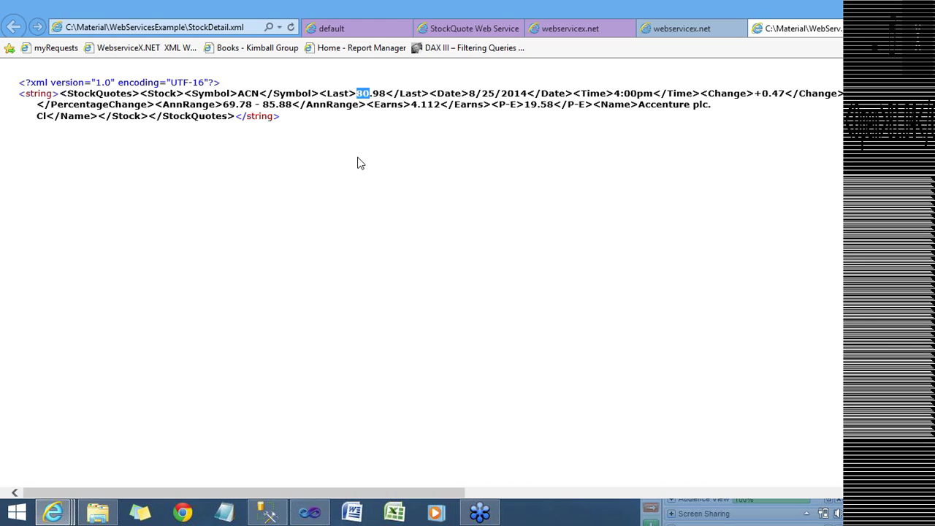
{"action": "left_click", "coordinate": [849, 31]}
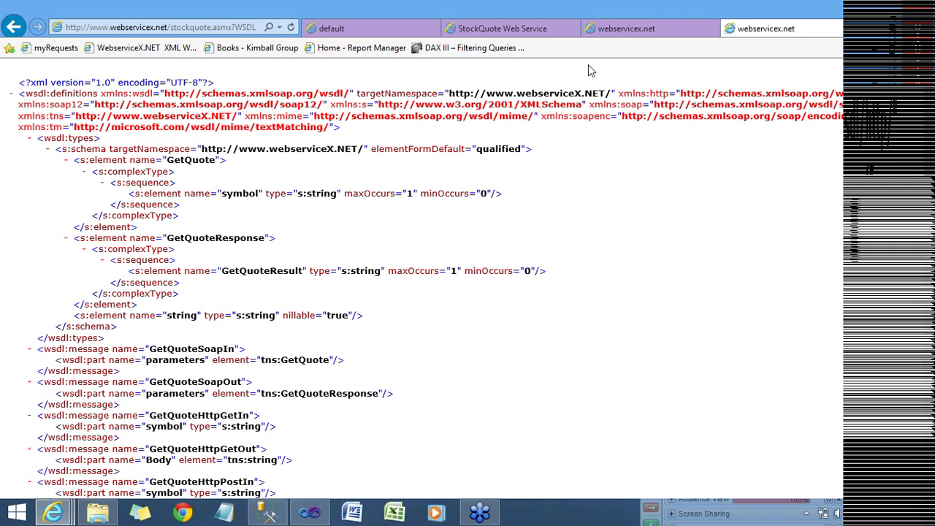
{"action": "left_click", "coordinate": [340, 28]}
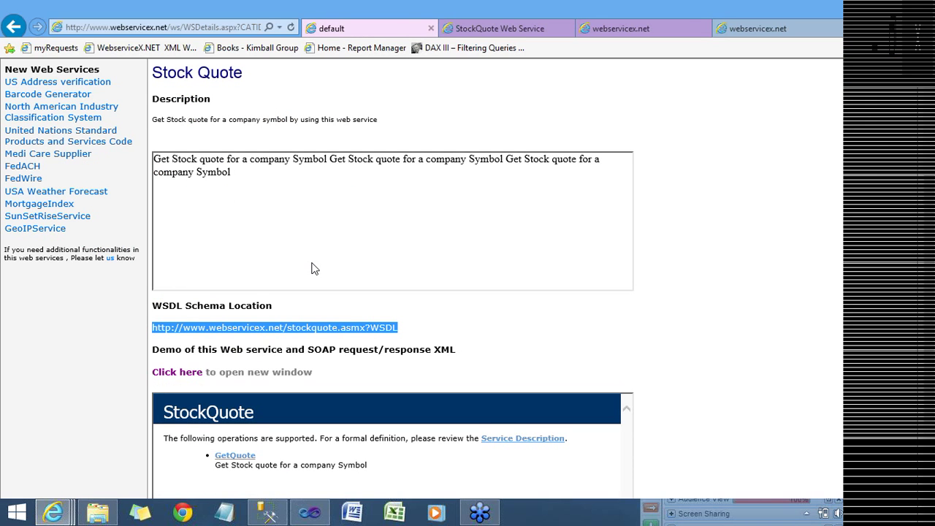
{"action": "left_click", "coordinate": [308, 515]}
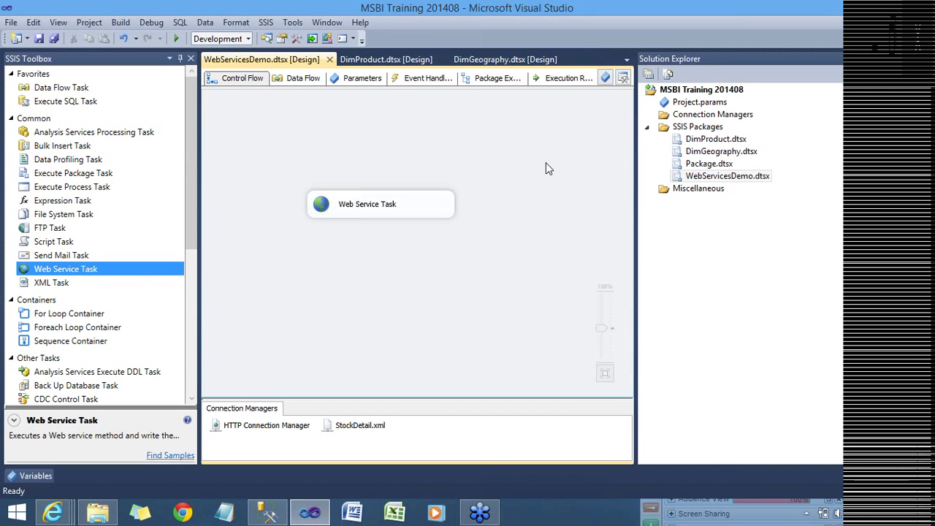
Create a package variable named StockName in WebServicesDemo with data type String and value GOOG
{"action": "left_click", "coordinate": [605, 79]}
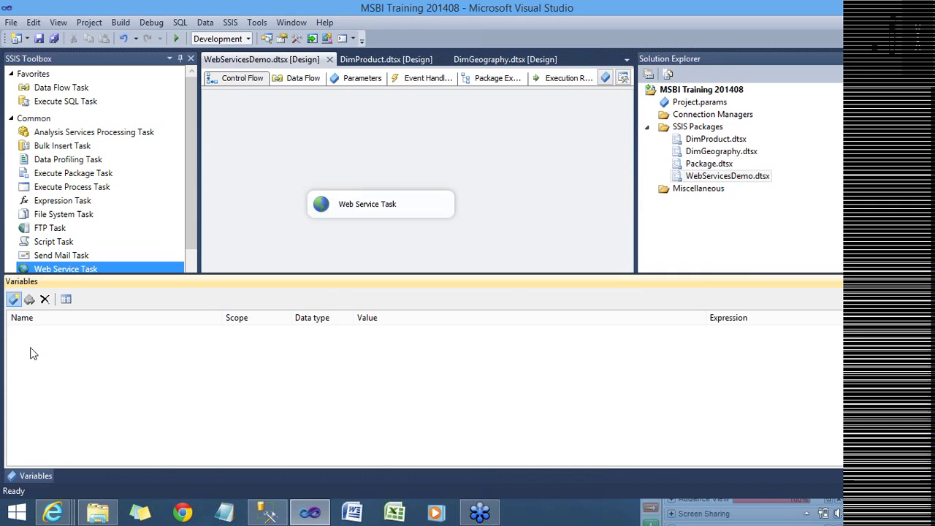
{"action": "left_click", "coordinate": [13, 299]}
{"action": "type", "text": "StockName"}
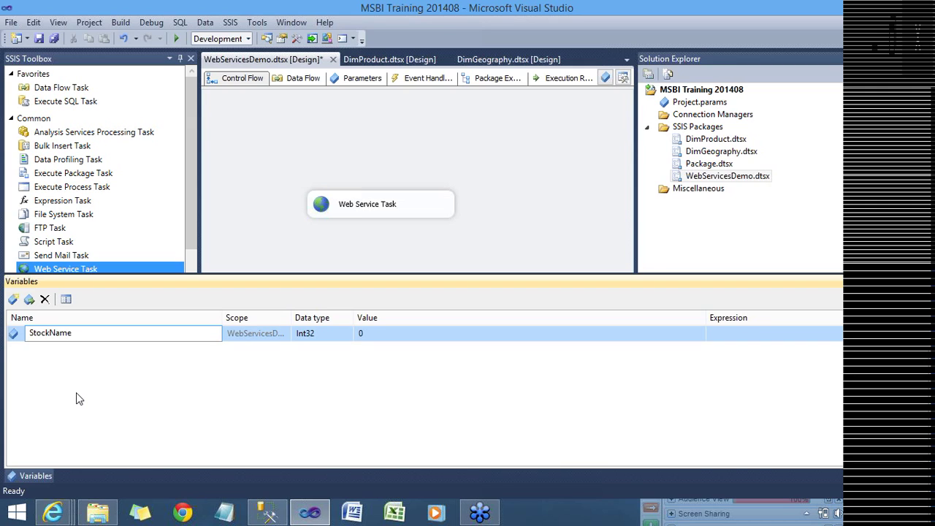
{"action": "key", "text": "Tab"}
{"action": "type", "text": "st"}
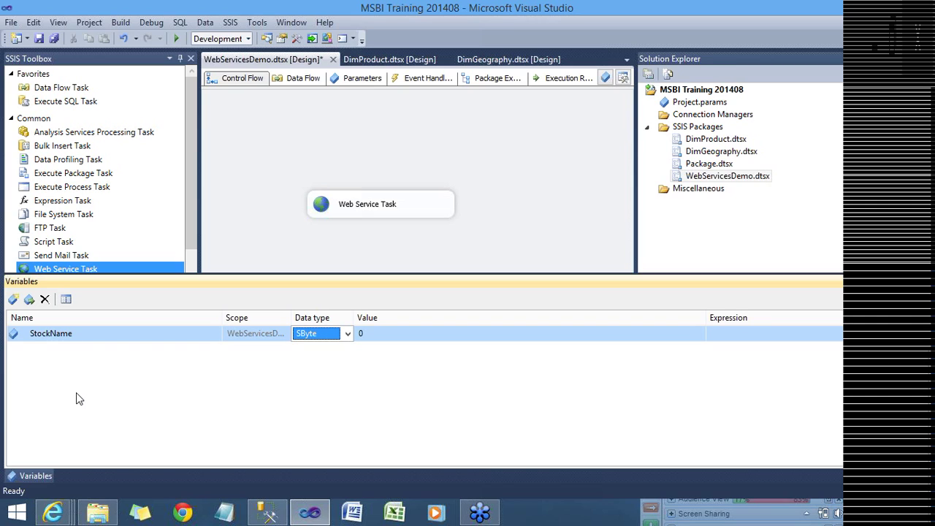
{"action": "key", "text": "Tab"}
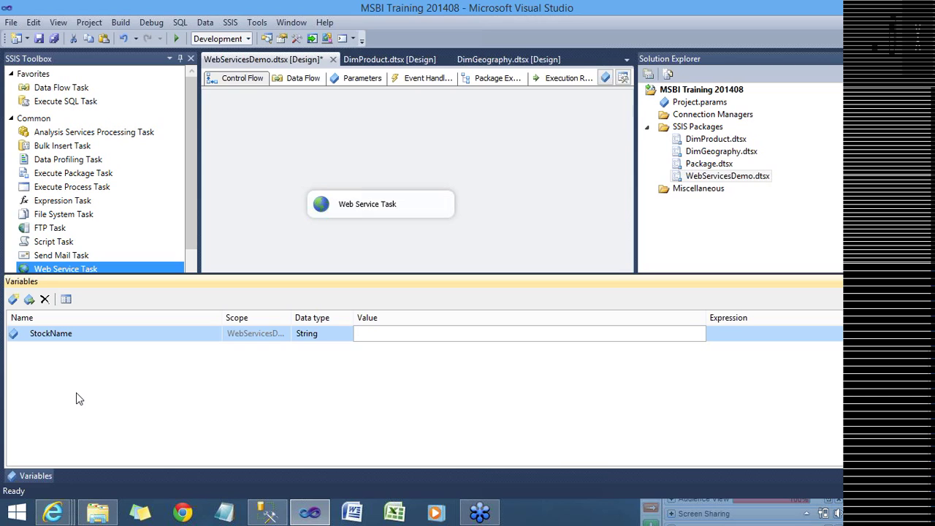
{"action": "type", "text": "G"}
{"action": "type", "text": "OOG"}
{"action": "left_click", "coordinate": [501, 216]}
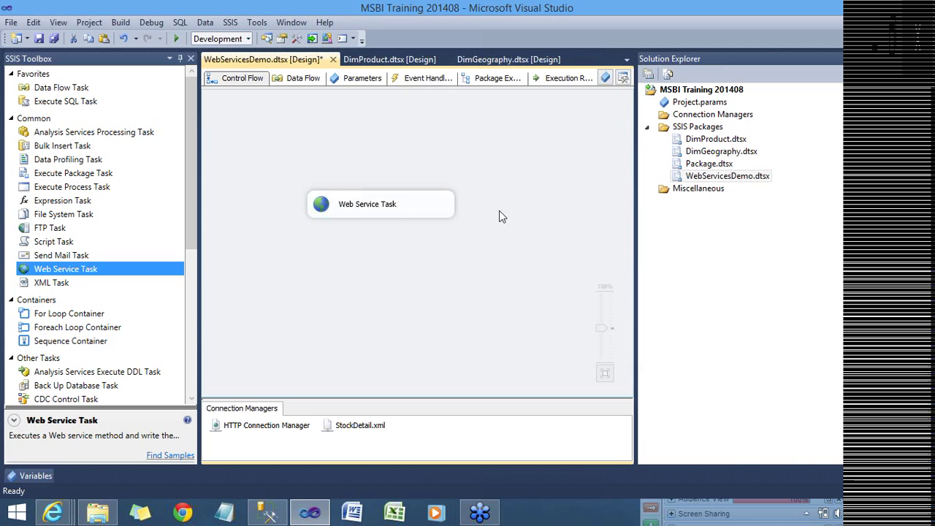
Set the Web Service Task's symbol input to come from the variable User::StockName and accept the task changes
{"action": "double_click", "coordinate": [391, 210]}
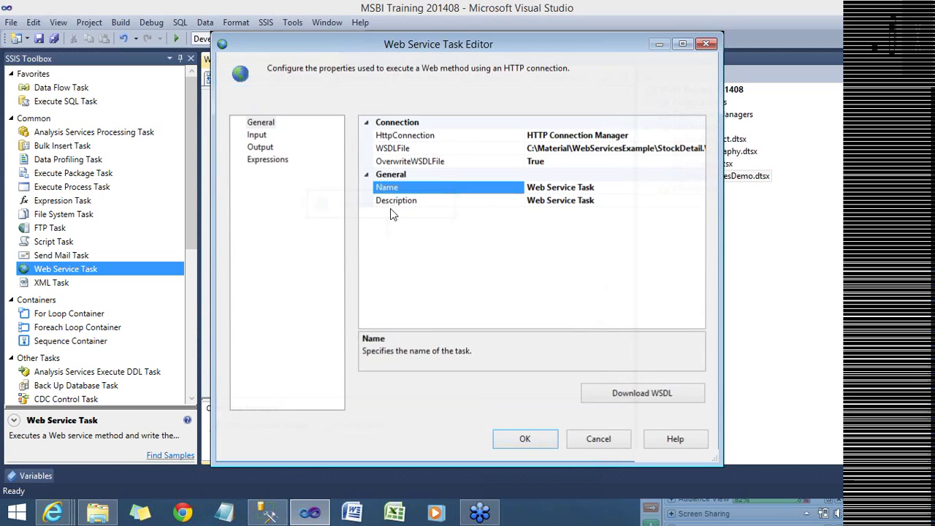
{"action": "left_click", "coordinate": [257, 137]}
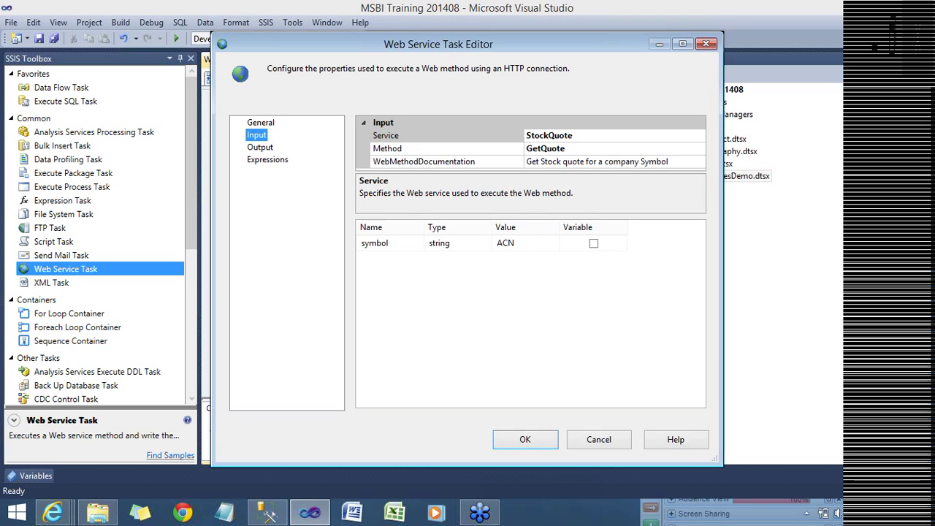
{"action": "left_click", "coordinate": [536, 245]}
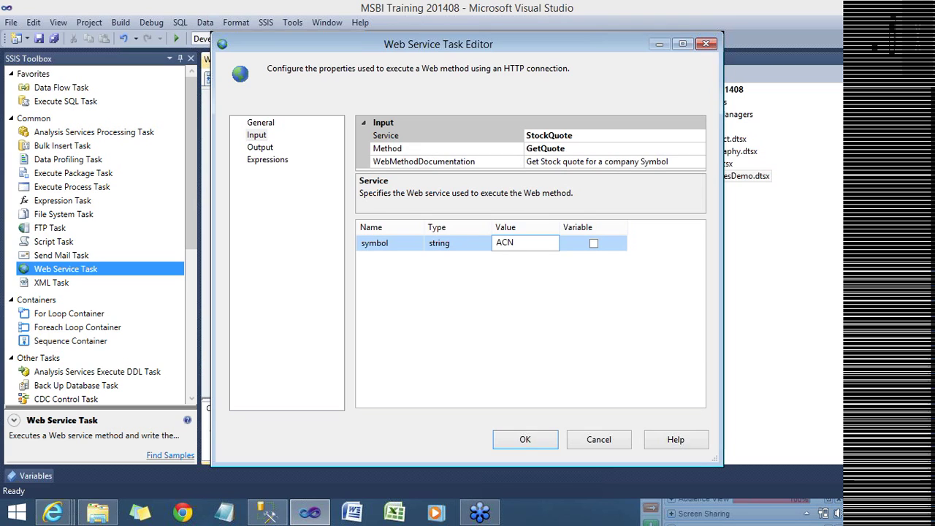
{"action": "left_click", "coordinate": [593, 243]}
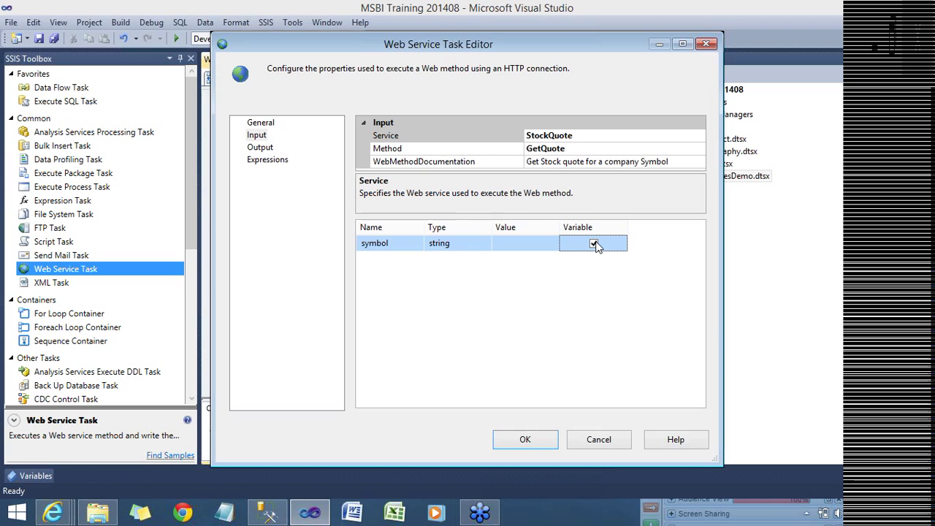
{"action": "left_click_drag", "start_coordinate": [560, 227], "coordinate": [614, 228]}
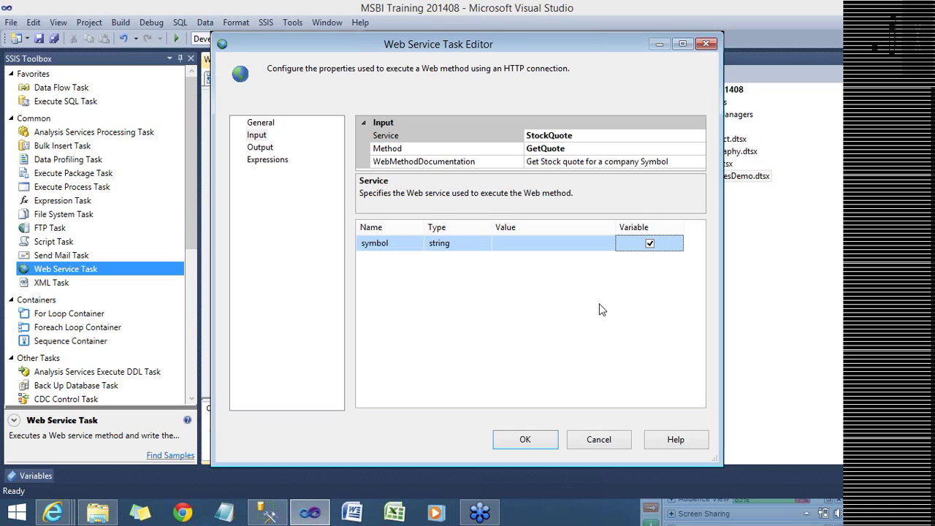
{"action": "left_click", "coordinate": [609, 243]}
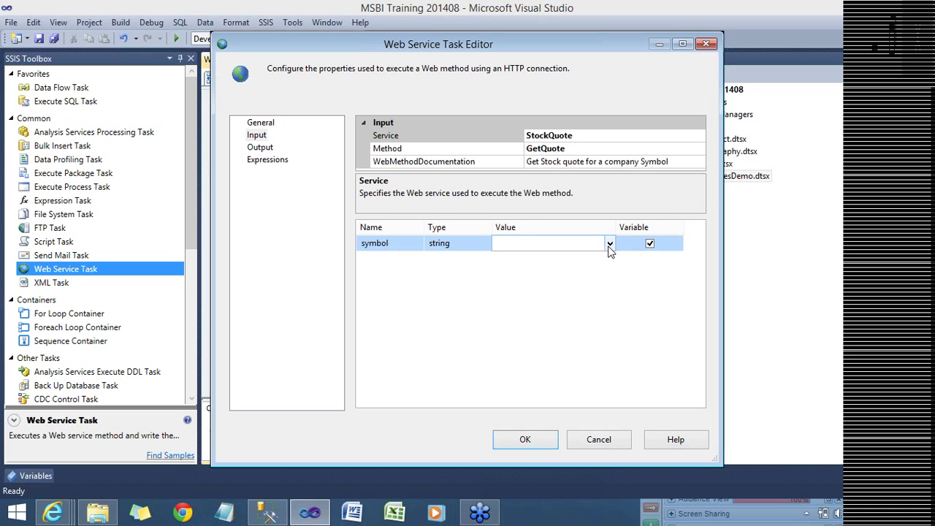
{"action": "left_click", "coordinate": [610, 244]}
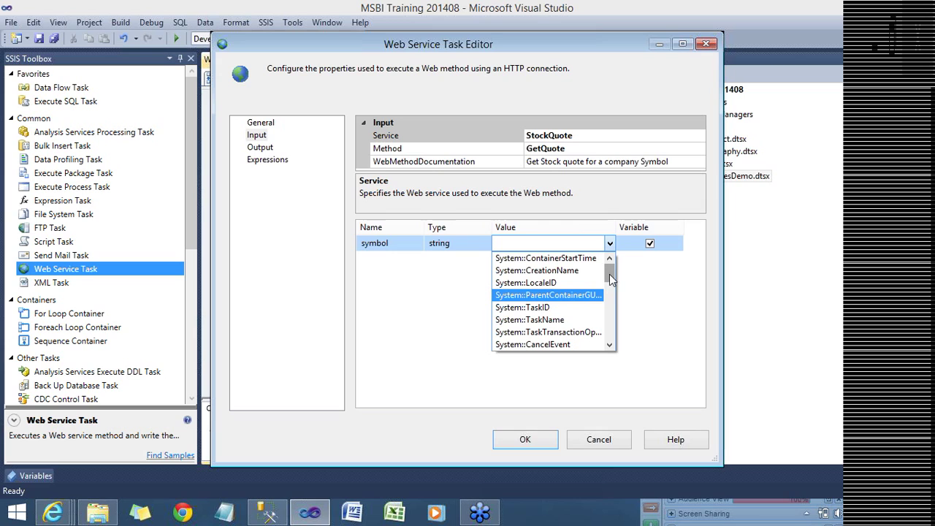
{"action": "left_click_drag", "start_coordinate": [609, 278], "coordinate": [609, 356]}
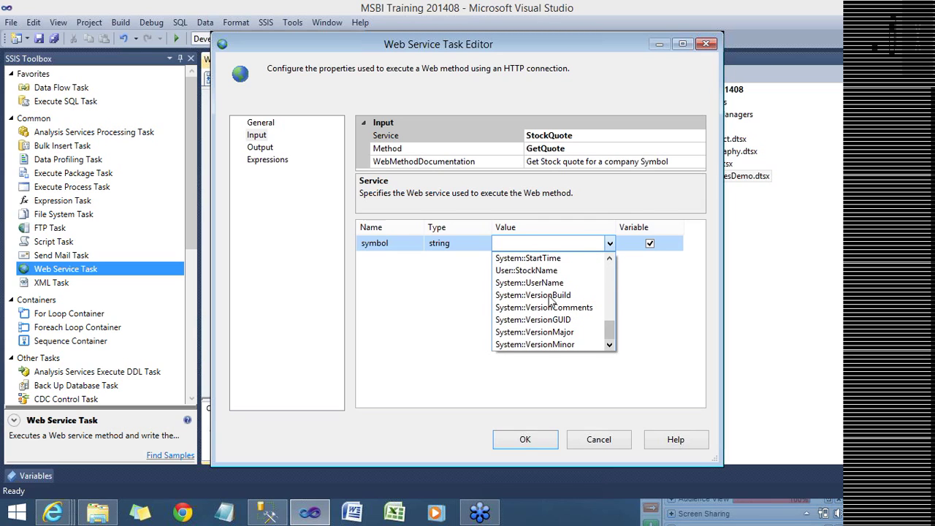
{"action": "left_click", "coordinate": [543, 272]}
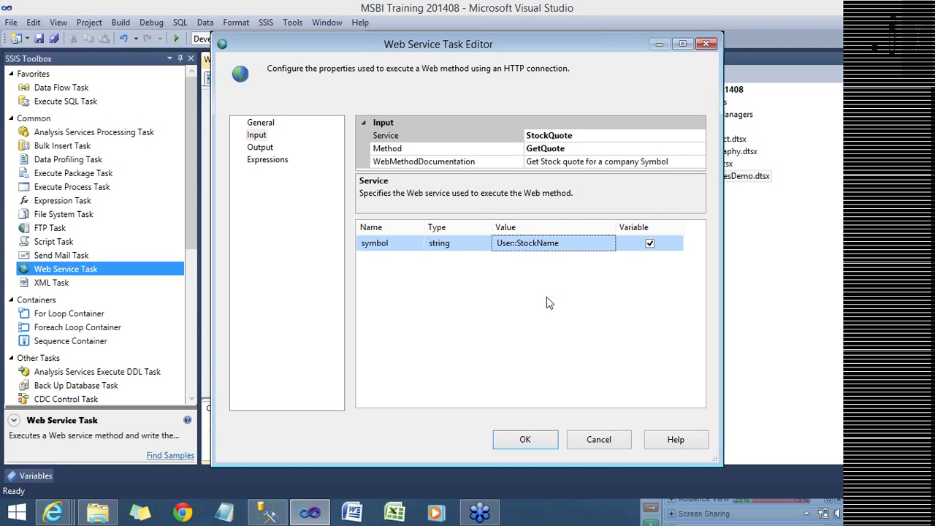
{"action": "left_click", "coordinate": [542, 439]}
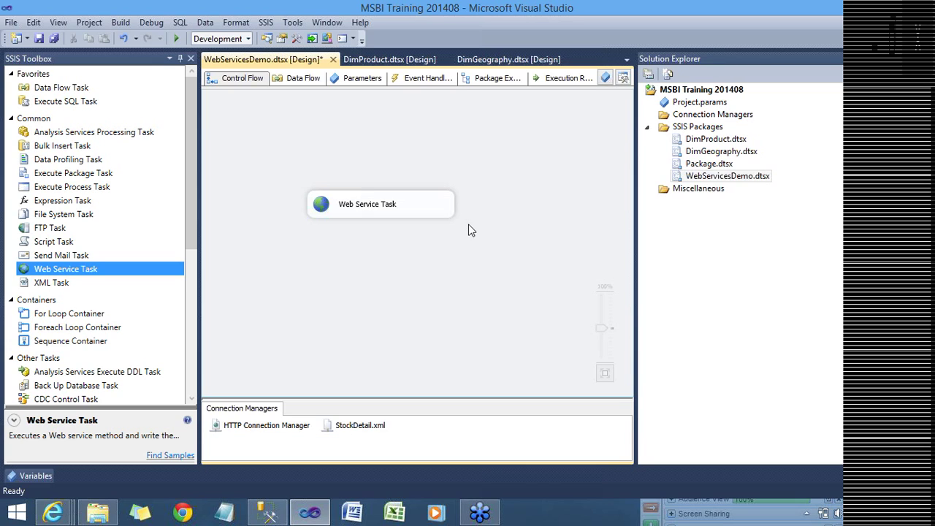
Run the WebServicesDemo package with the variable-driven symbol and stop debugging once it has executed
{"action": "left_click", "coordinate": [177, 39]}
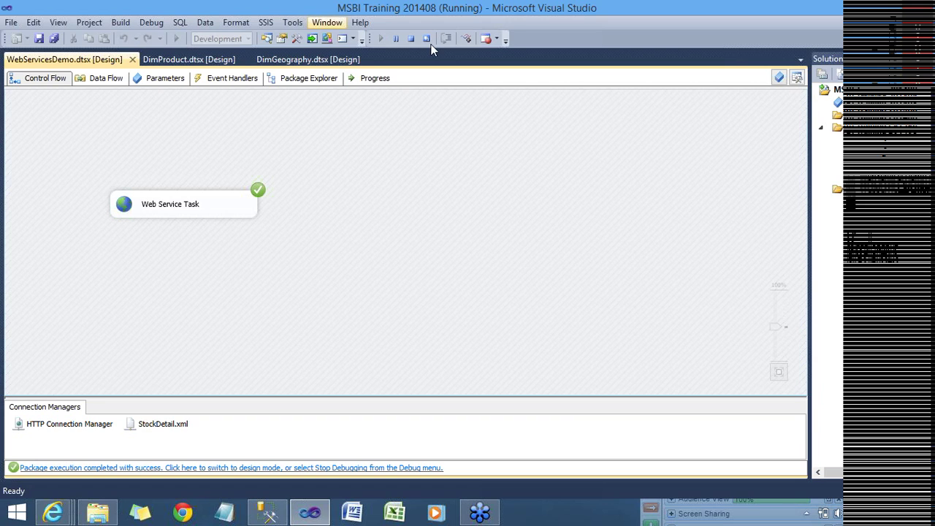
{"action": "left_click", "coordinate": [411, 38]}
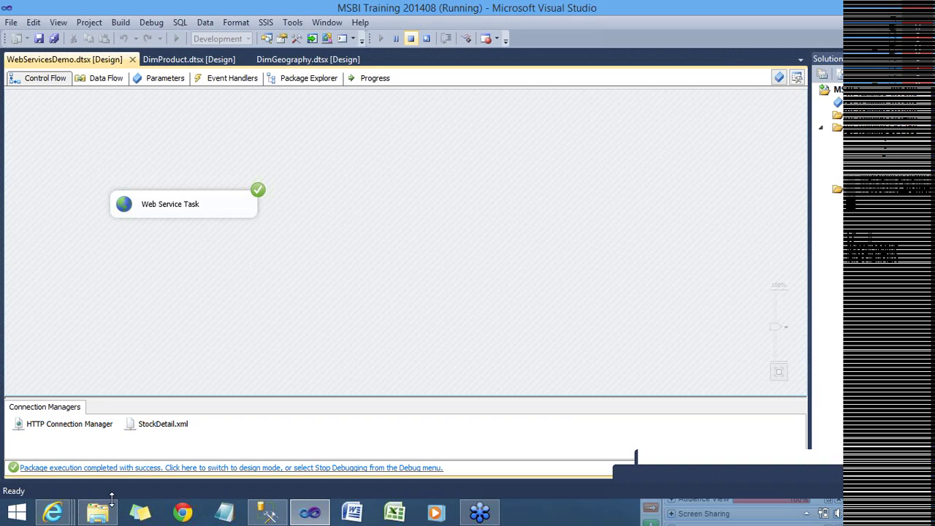
Switch to File Explorer, open StockDetail.xml to examine the returned quote, close it, and return to Visual Studio
{"action": "left_click", "coordinate": [97, 512]}
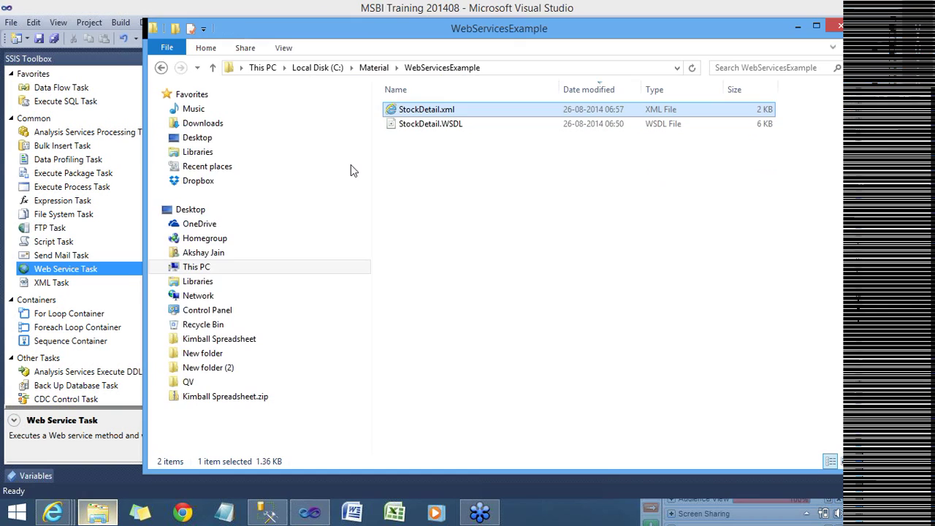
{"action": "double_click", "coordinate": [428, 111]}
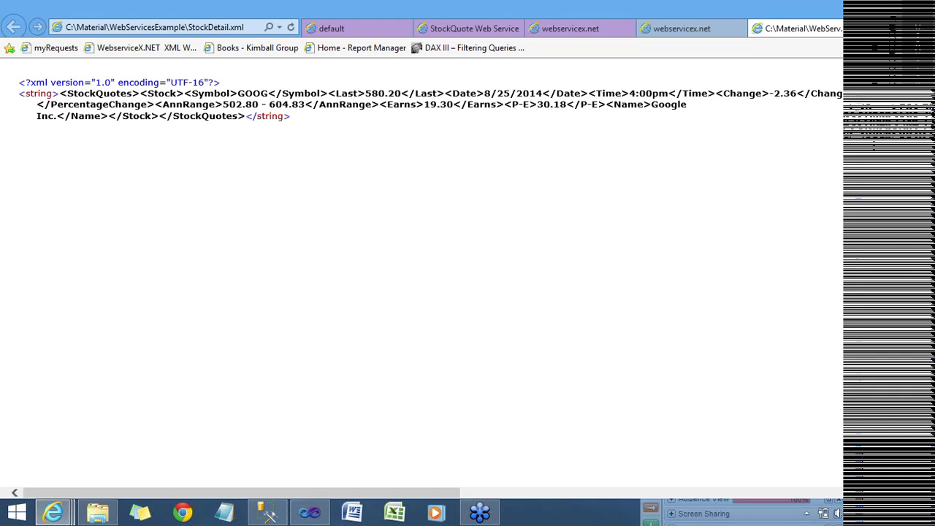
{"action": "right_click", "coordinate": [746, 104]}
{"action": "left_click", "coordinate": [856, 31]}
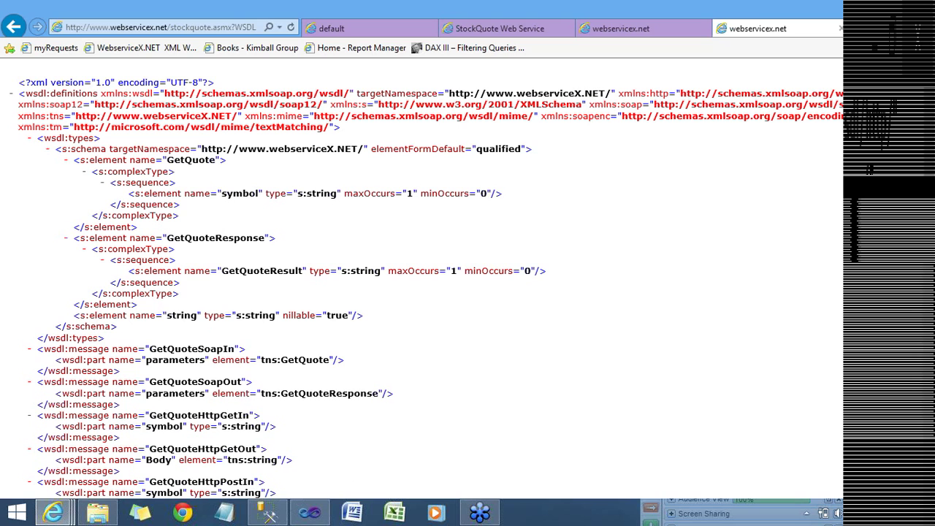
{"action": "left_click", "coordinate": [286, 515]}
{"action": "left_click", "coordinate": [310, 516]}
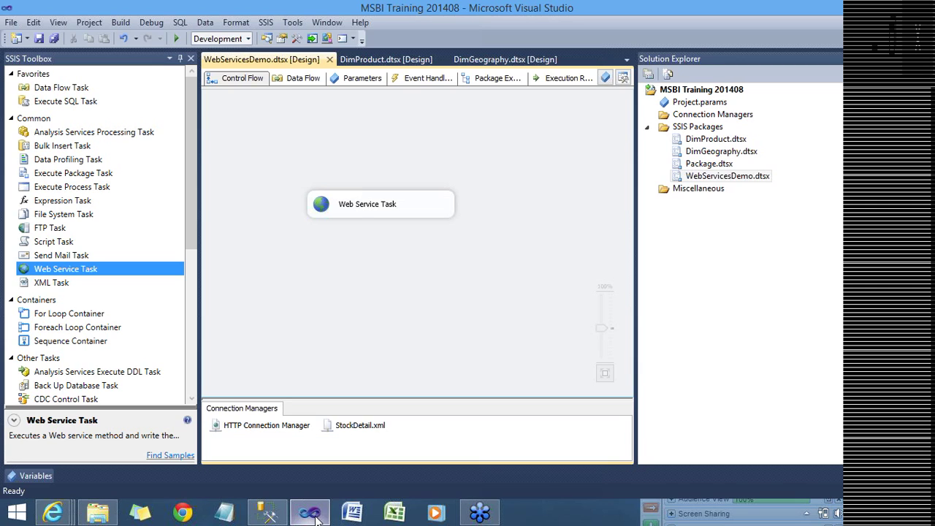
Review the name and value of the StockName variable in the WebServicesDemo package, then return to the control flow
{"action": "left_click", "coordinate": [87, 176]}
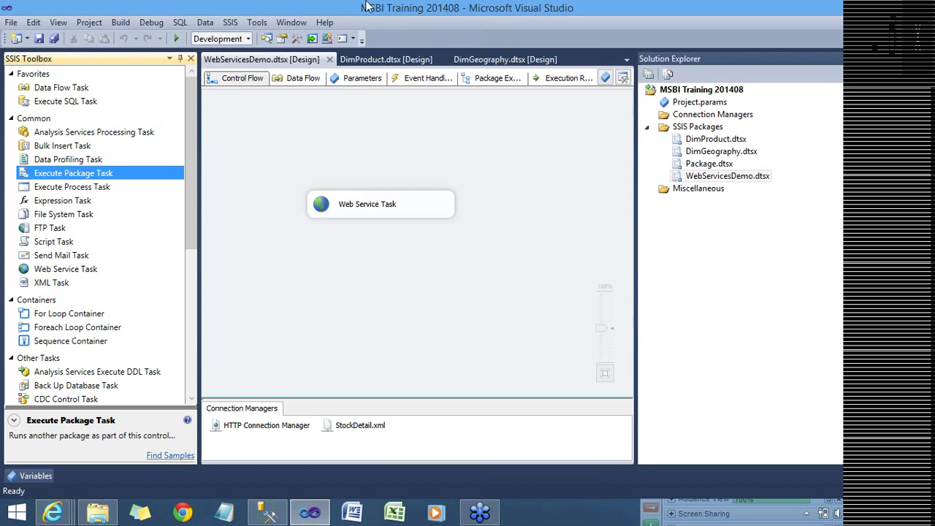
{"action": "left_click", "coordinate": [450, 176]}
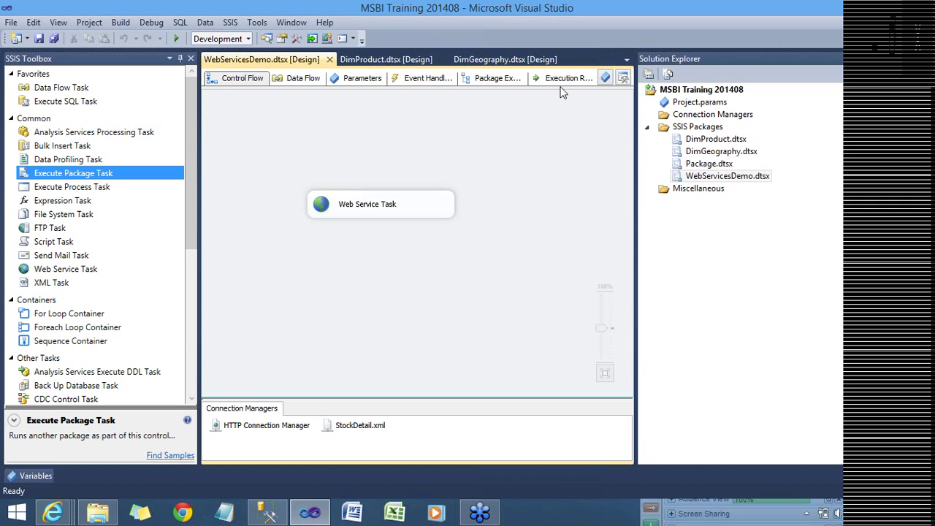
{"action": "left_click", "coordinate": [605, 80]}
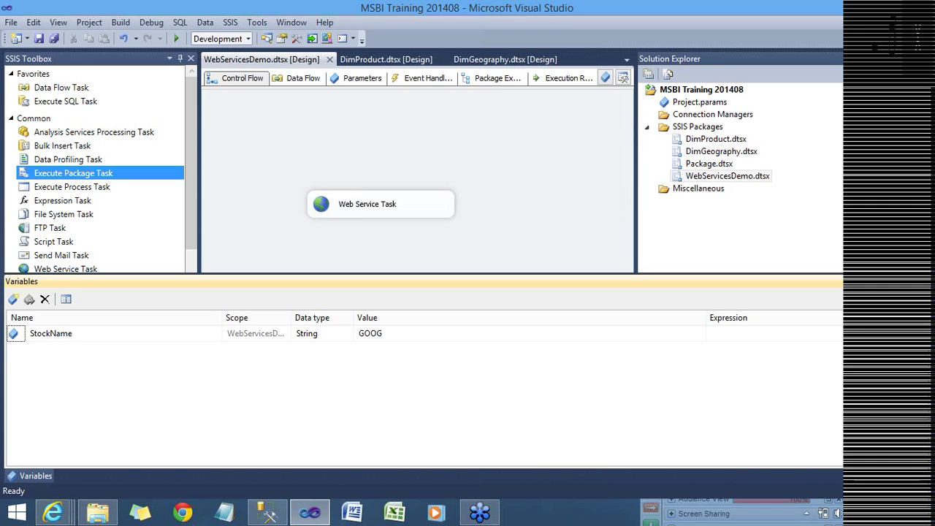
{"action": "left_click", "coordinate": [430, 338]}
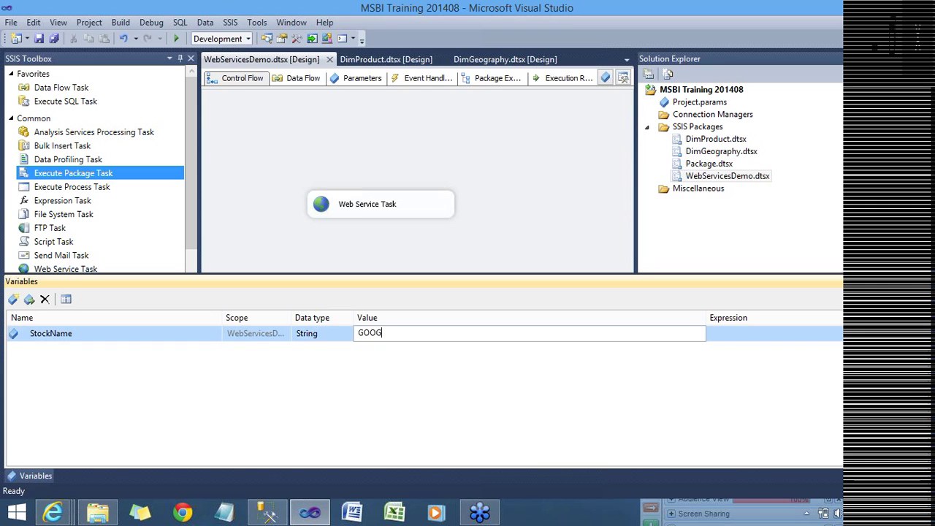
{"action": "left_click", "coordinate": [95, 336]}
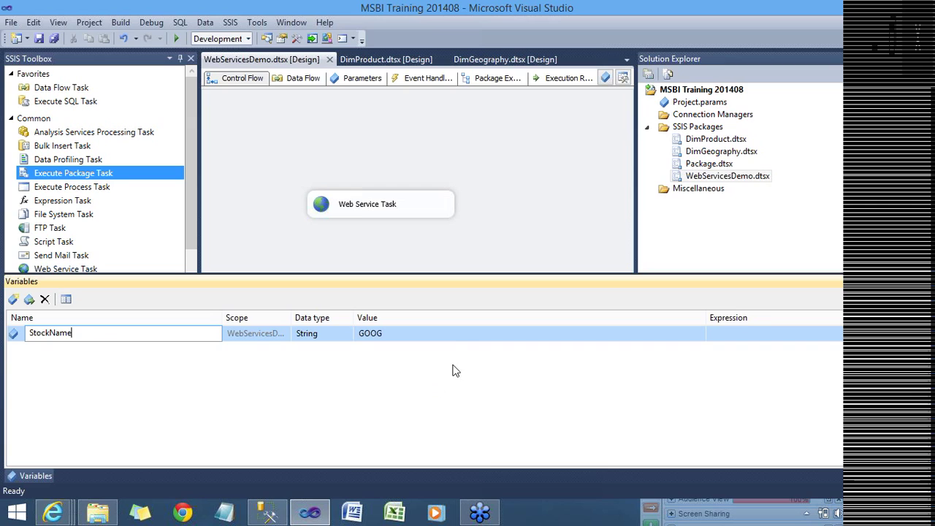
{"action": "left_click", "coordinate": [453, 333]}
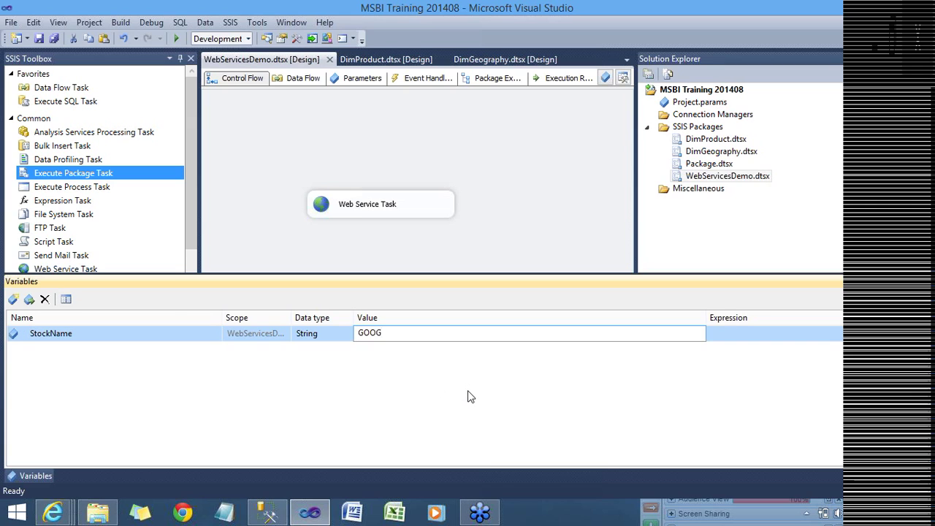
{"action": "key", "text": "Return"}
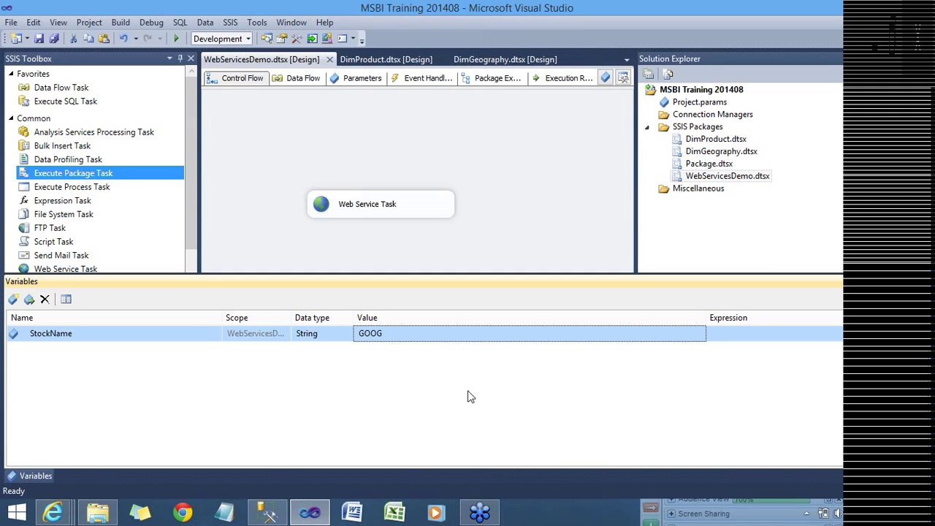
{"action": "left_click", "coordinate": [142, 338]}
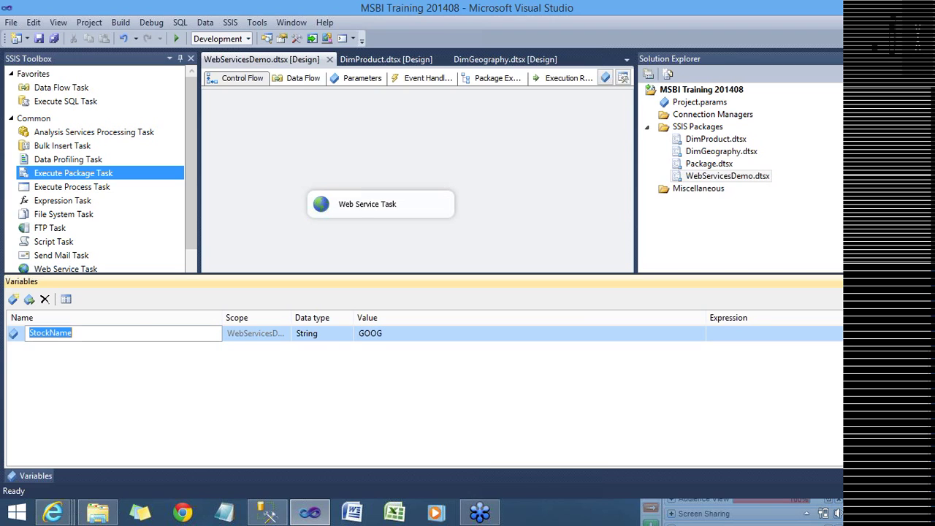
{"action": "left_click", "coordinate": [271, 234]}
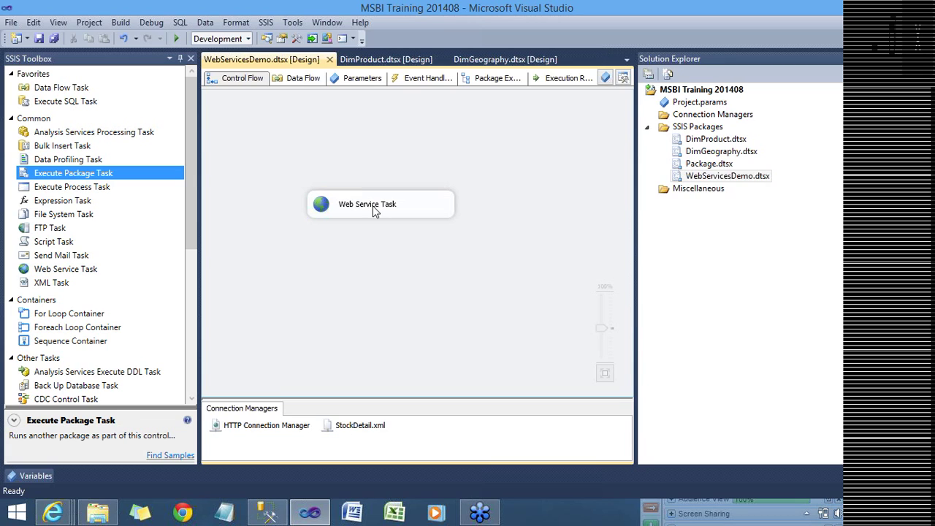
Add a new SSIS package named ExecutePackageDemo.dtsx to the MSBI Training 201408 project
{"action": "right_click", "coordinate": [690, 93]}
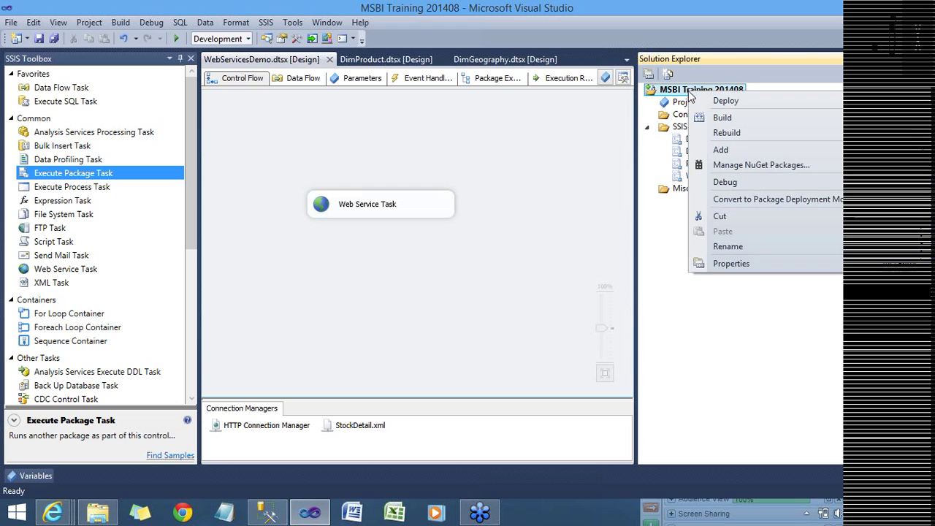
{"action": "mouse_move", "coordinate": [702, 151]}
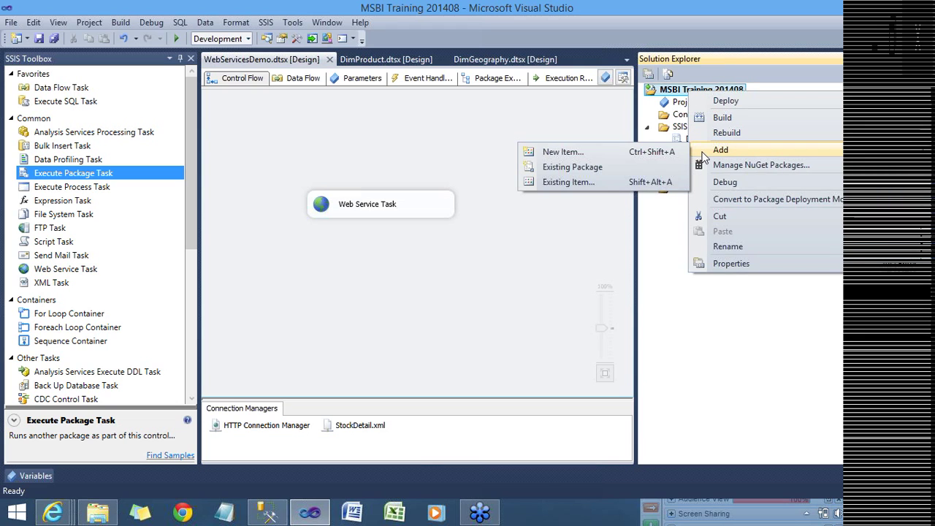
{"action": "left_click", "coordinate": [671, 153]}
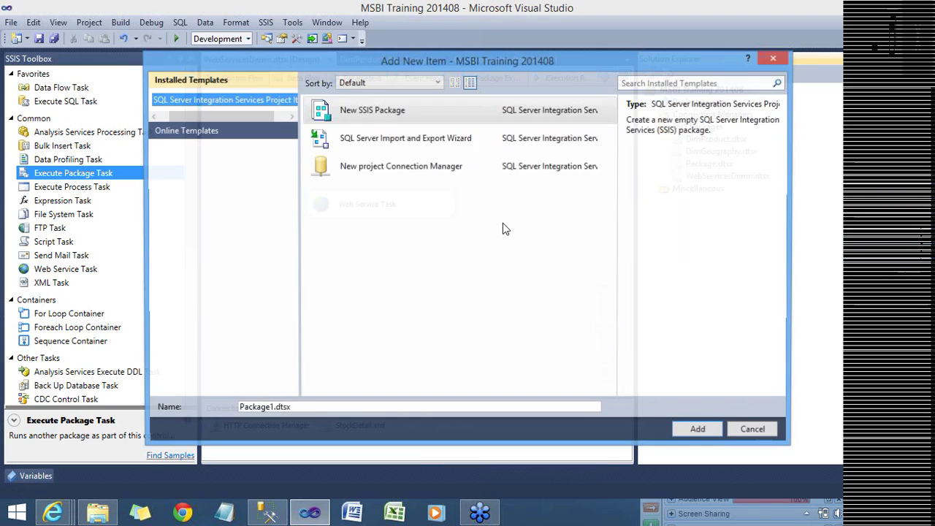
{"action": "left_click", "coordinate": [259, 409]}
{"action": "double_click", "coordinate": [259, 409]}
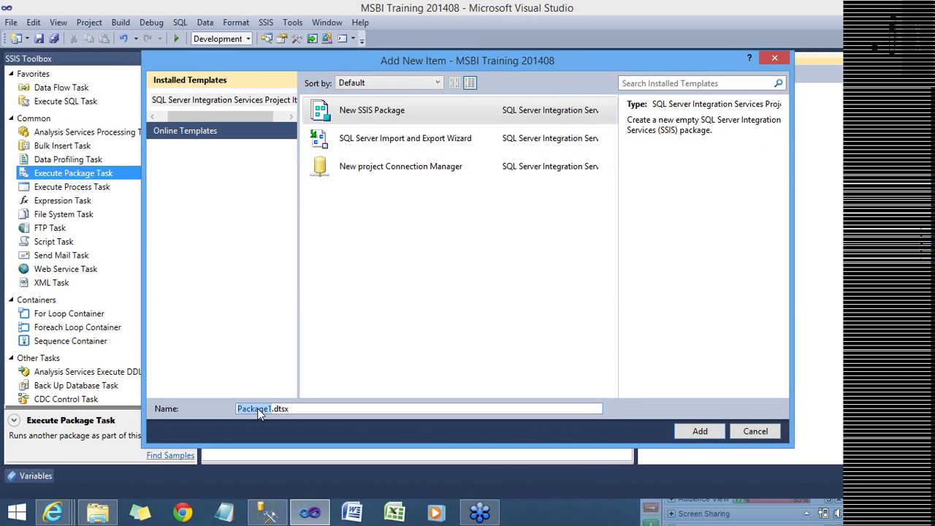
{"action": "type", "text": "Exe"}
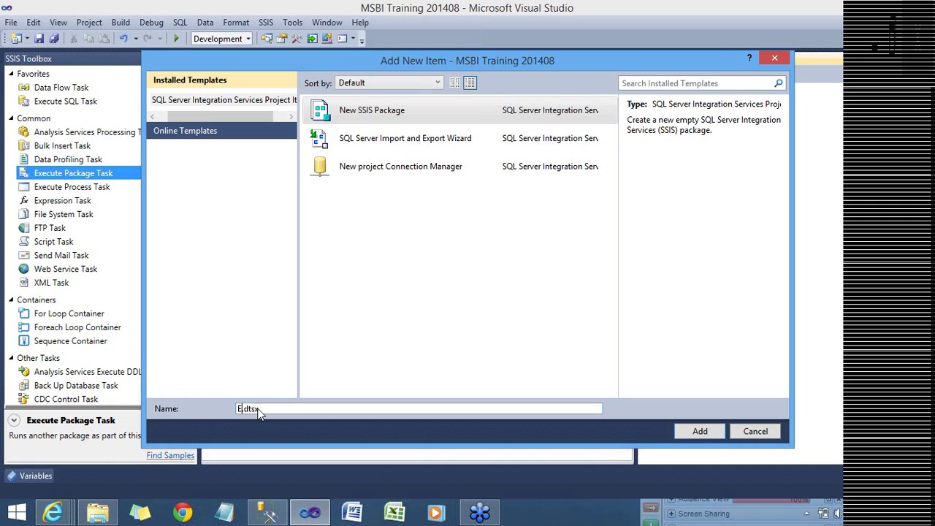
{"action": "type", "text": "cutePackageDemo"}
{"action": "left_click", "coordinate": [699, 431]}
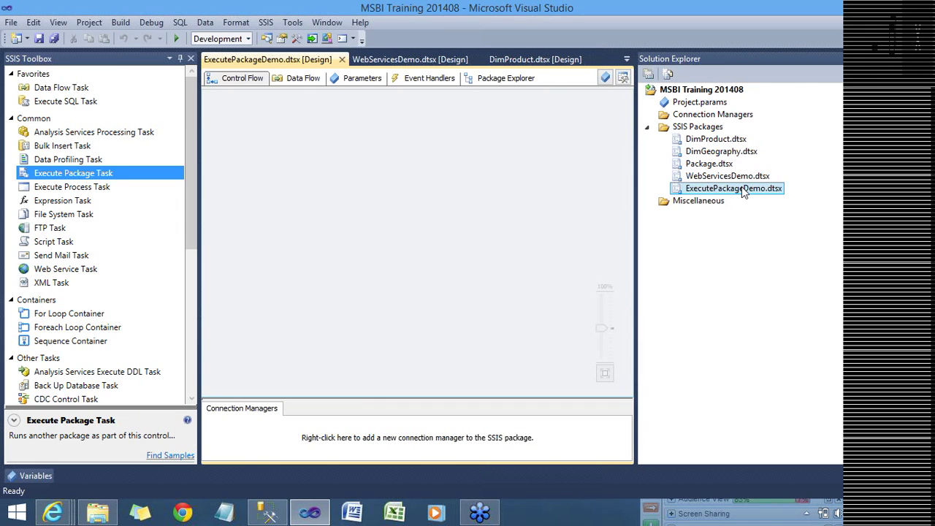
{"action": "right_click", "coordinate": [742, 188]}
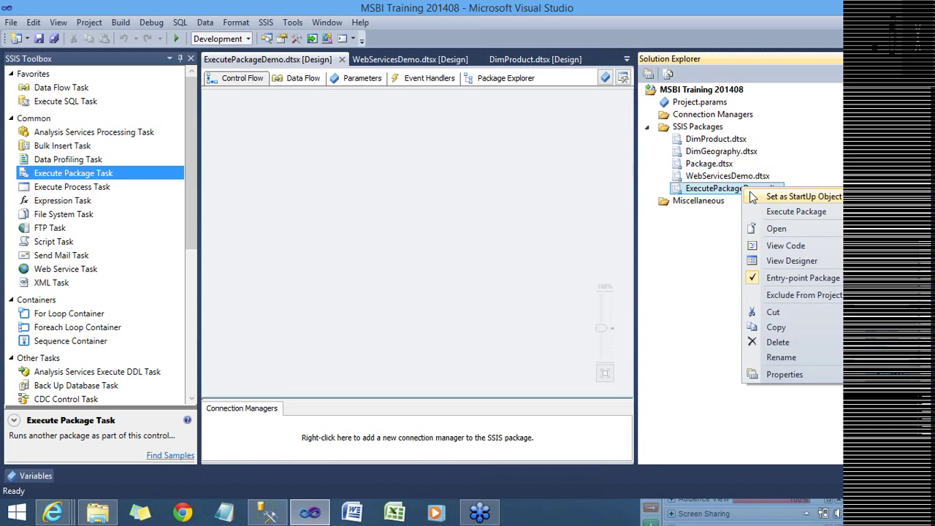
{"action": "key", "text": "Escape"}
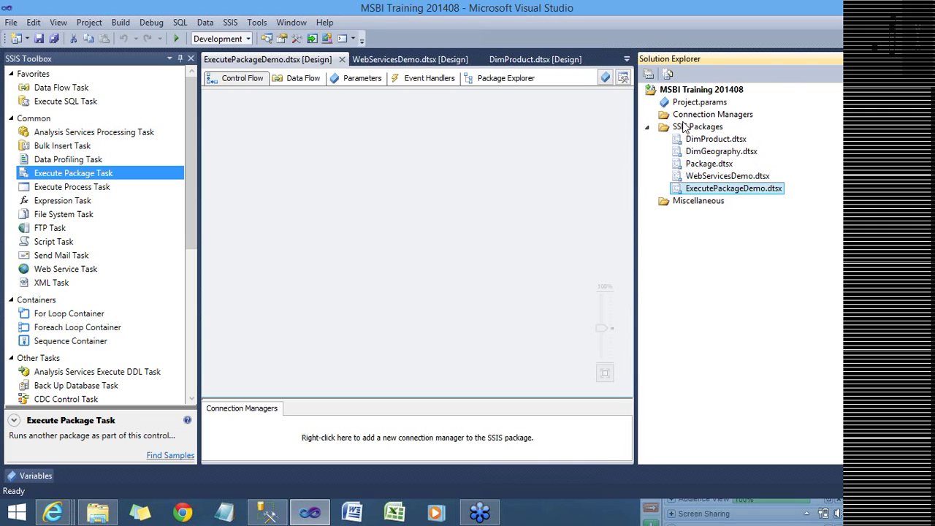
Add a variable named TestCode with the String data type to the ExecutePackageDemo package
{"action": "left_click", "coordinate": [606, 78]}
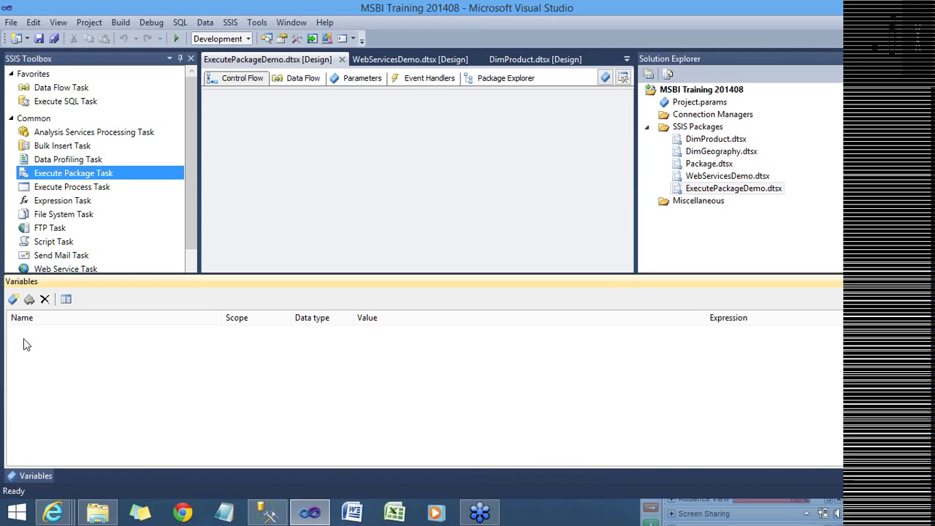
{"action": "left_click", "coordinate": [13, 299]}
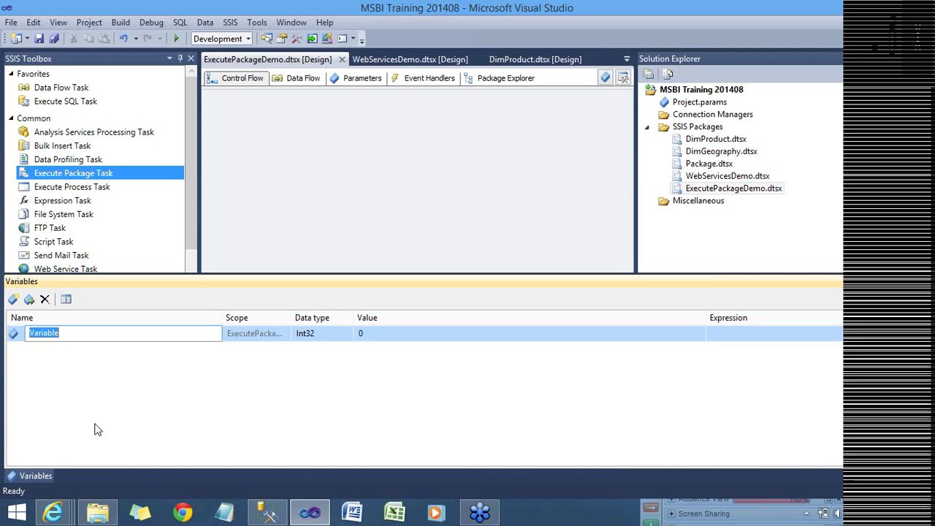
{"action": "type", "text": "TestCode"}
{"action": "key", "text": "Tab"}
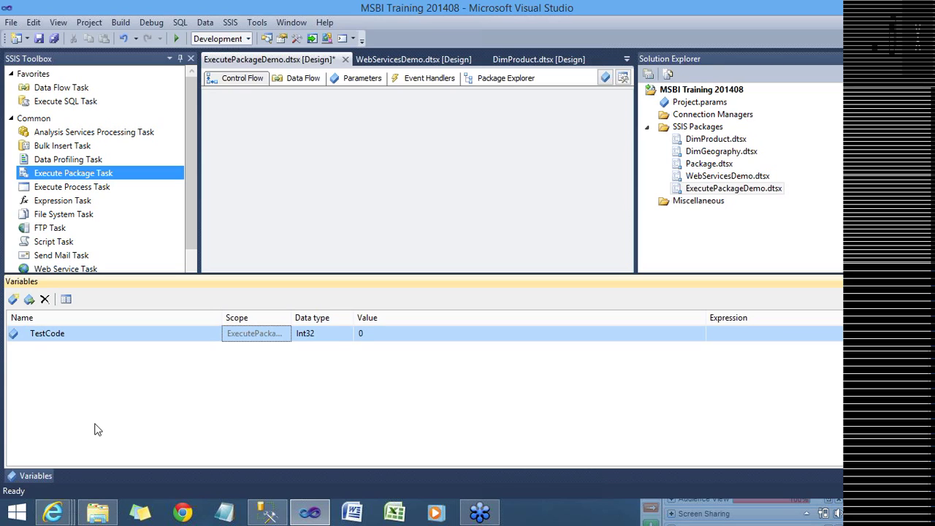
{"action": "key", "text": "Tab"}
{"action": "key", "text": "s"}
{"action": "key", "text": "s"}
{"action": "key", "text": "s"}
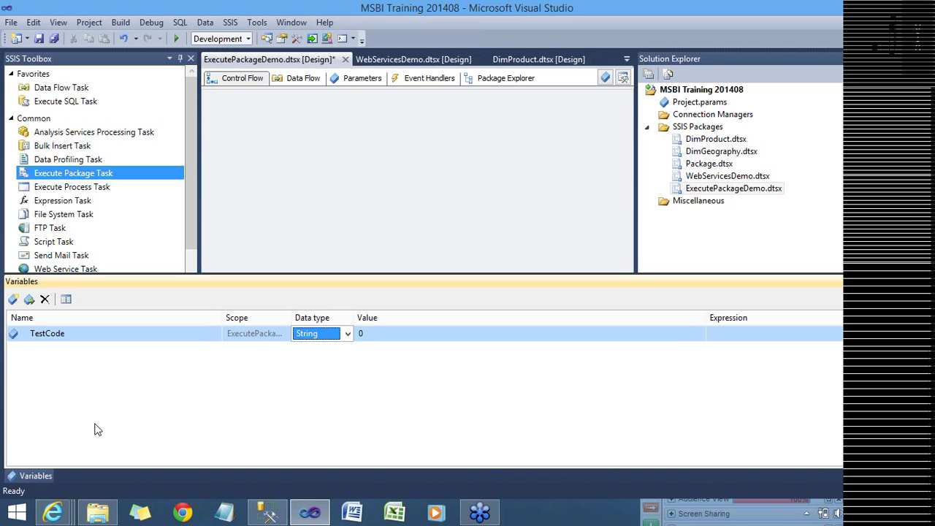
{"action": "key", "text": "Tab"}
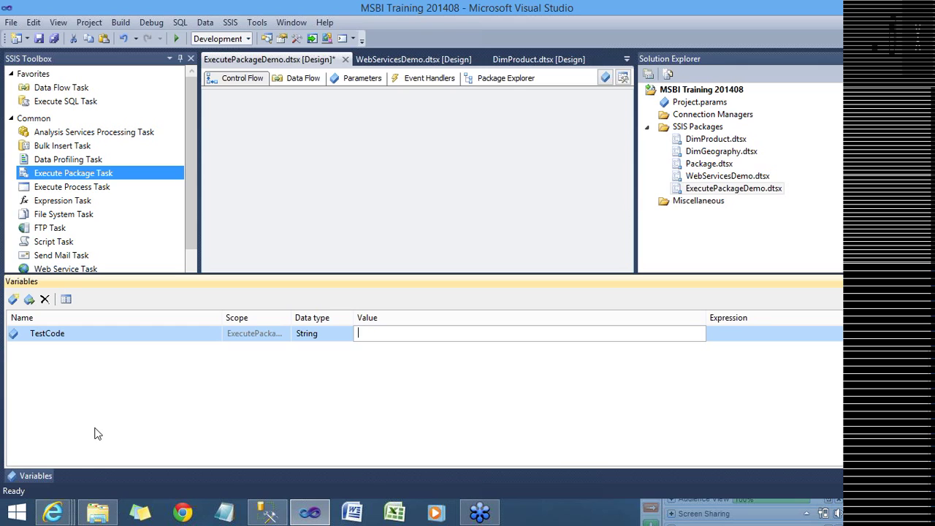
Switch to Internet Explorer and test the StockQuote web service's GetQuote operation with the symbol BAC
{"action": "mouse_move", "coordinate": [63, 517]}
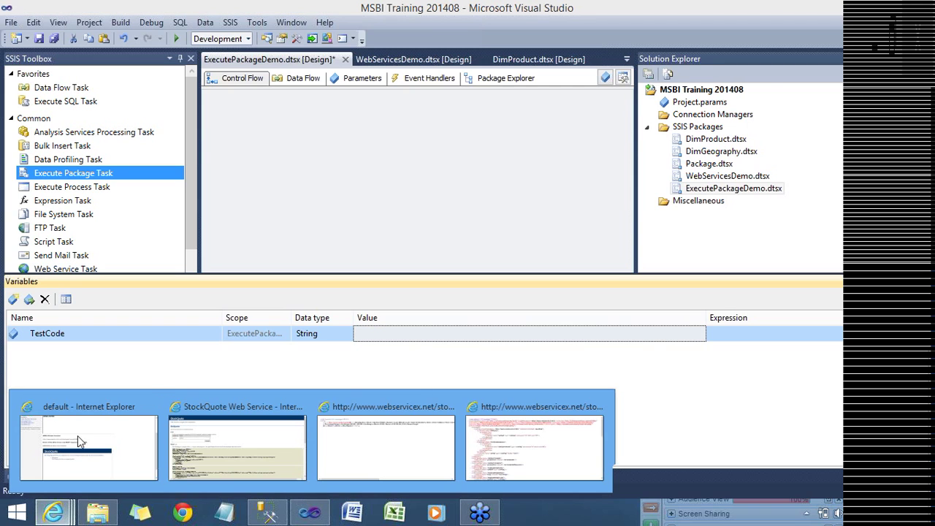
{"action": "left_click", "coordinate": [122, 461]}
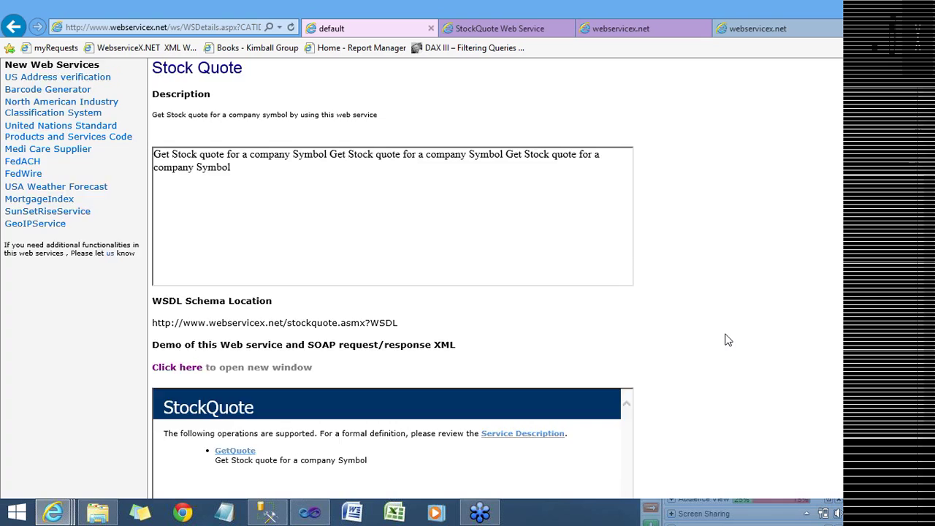
{"action": "scroll", "coordinate": [726, 340], "scroll_direction": "down", "scroll_amount": 3}
{"action": "left_click", "coordinate": [534, 28]}
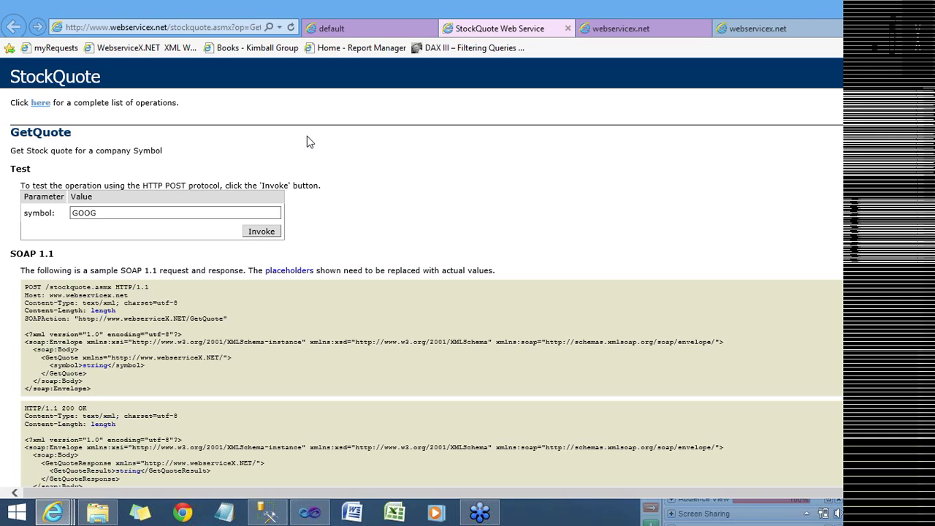
{"action": "double_click", "coordinate": [123, 216]}
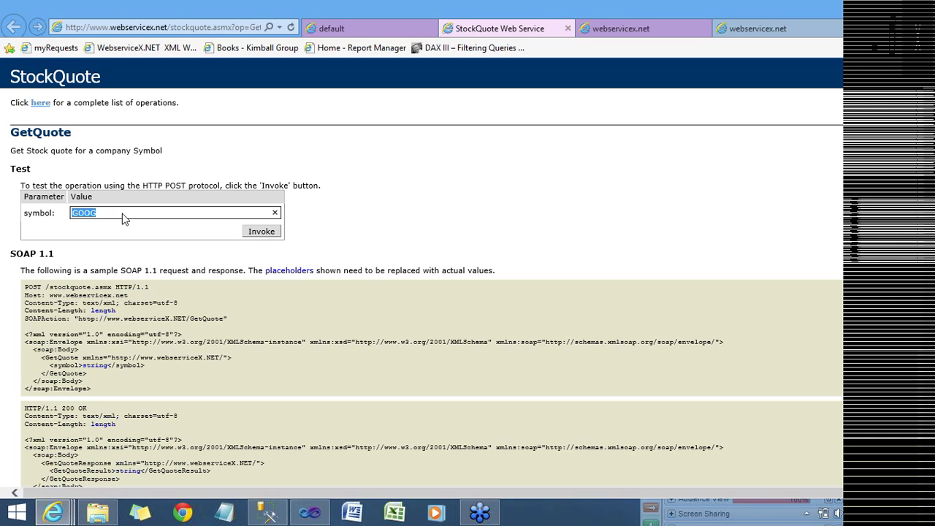
{"action": "type", "text": "BSC"}
{"action": "key", "text": "Left"}
{"action": "key", "text": "Left"}
{"action": "key", "text": "Delete"}
{"action": "type", "text": "A"}
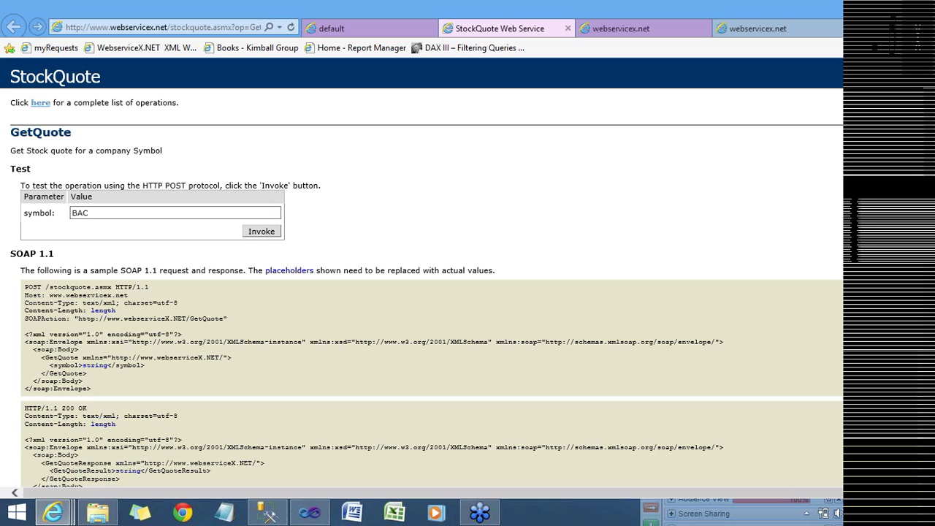
{"action": "left_click", "coordinate": [267, 236]}
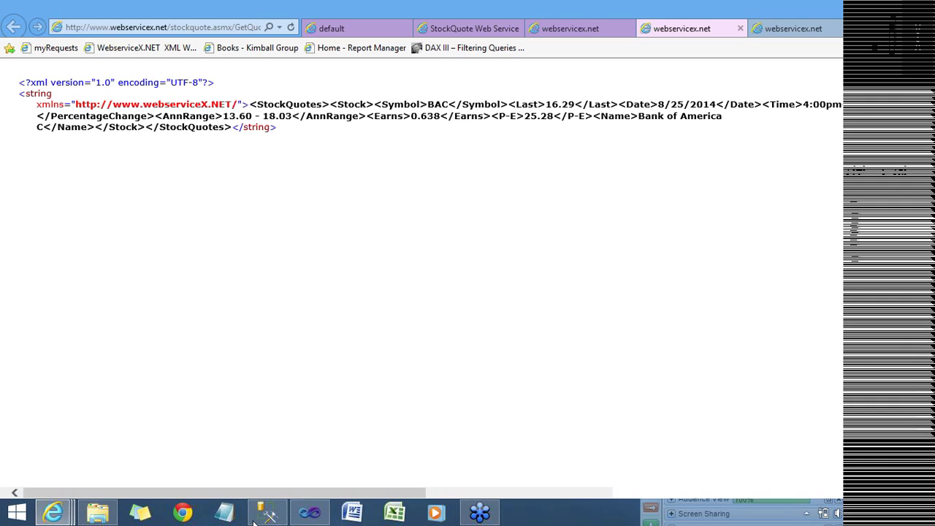
Return to Visual Studio, set the TestCode variable's value to BAC, and go back to the control flow
{"action": "left_click", "coordinate": [302, 517]}
{"action": "left_click", "coordinate": [394, 338]}
{"action": "left_click", "coordinate": [393, 338]}
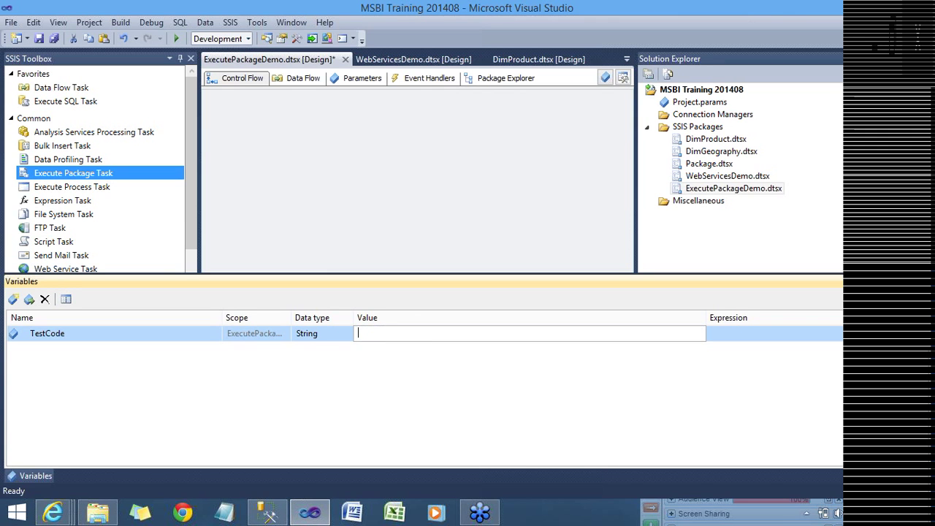
{"action": "type", "text": "BAC"}
{"action": "left_click", "coordinate": [461, 441]}
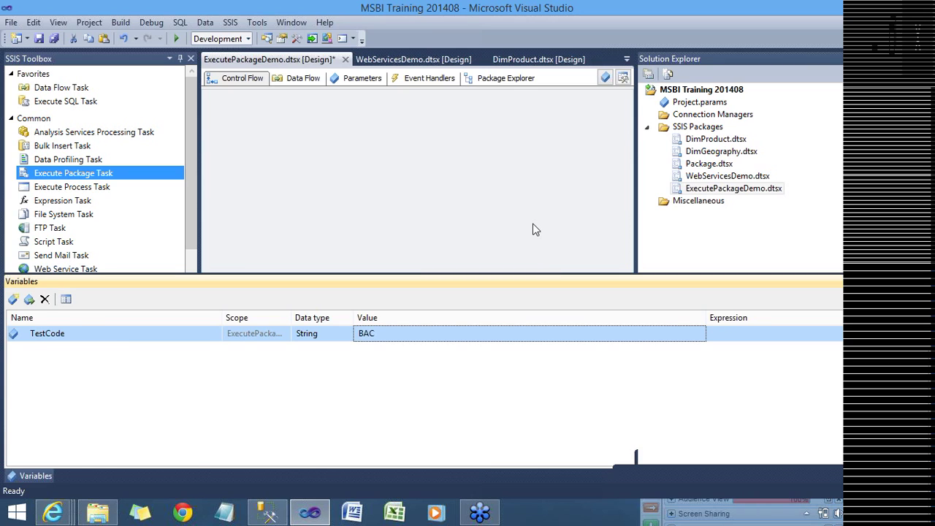
{"action": "left_click", "coordinate": [533, 229]}
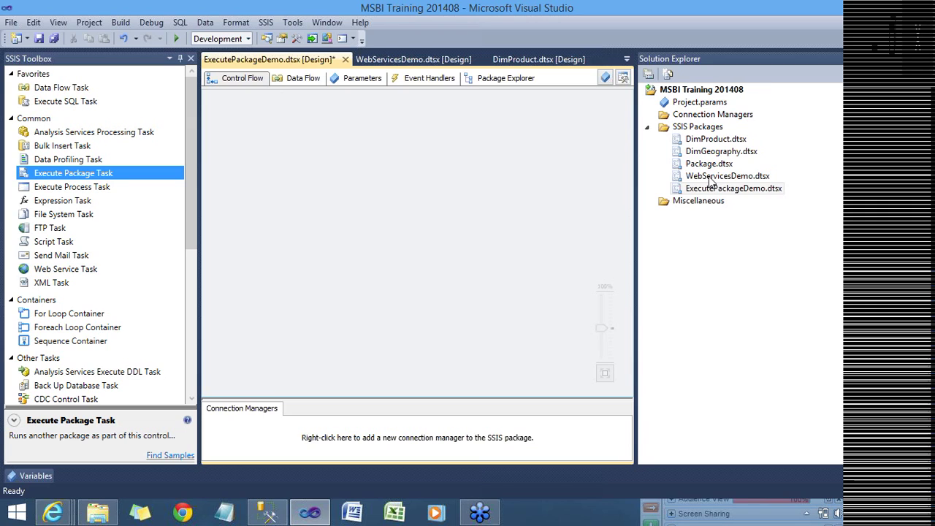
Add an Execute Package Task to the ExecutePackageDemo control flow and widen its box
{"action": "left_click", "coordinate": [710, 179]}
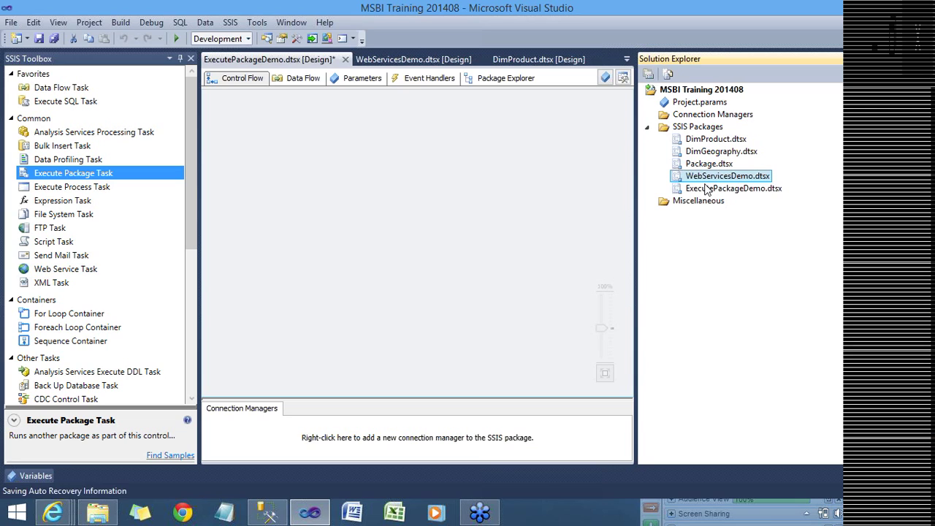
{"action": "left_click", "coordinate": [504, 196]}
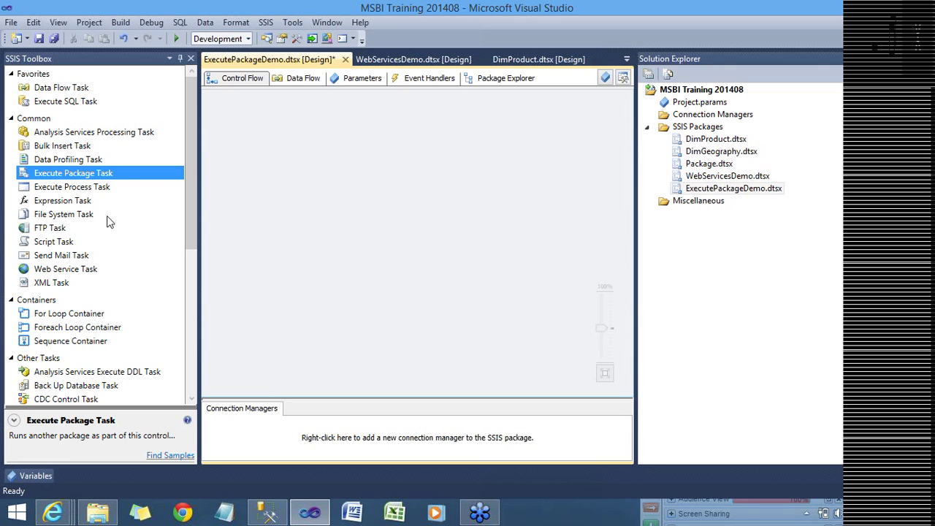
{"action": "left_click_drag", "start_coordinate": [84, 179], "coordinate": [305, 180]}
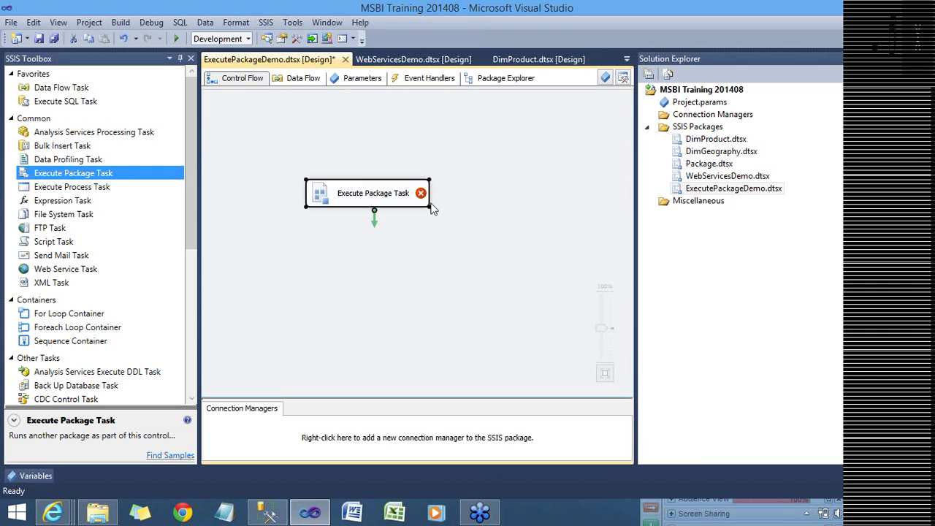
{"action": "left_click_drag", "start_coordinate": [472, 190], "coordinate": [478, 187]}
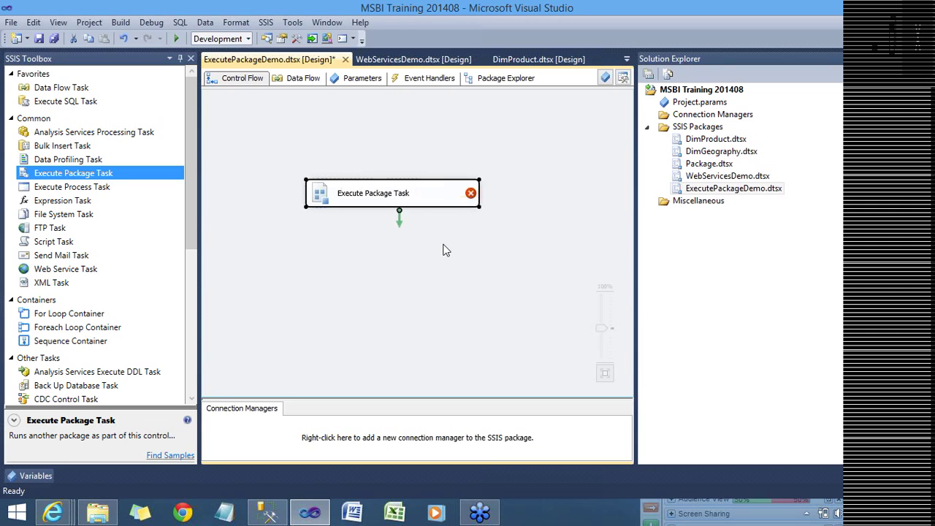
{"action": "left_click", "coordinate": [428, 250]}
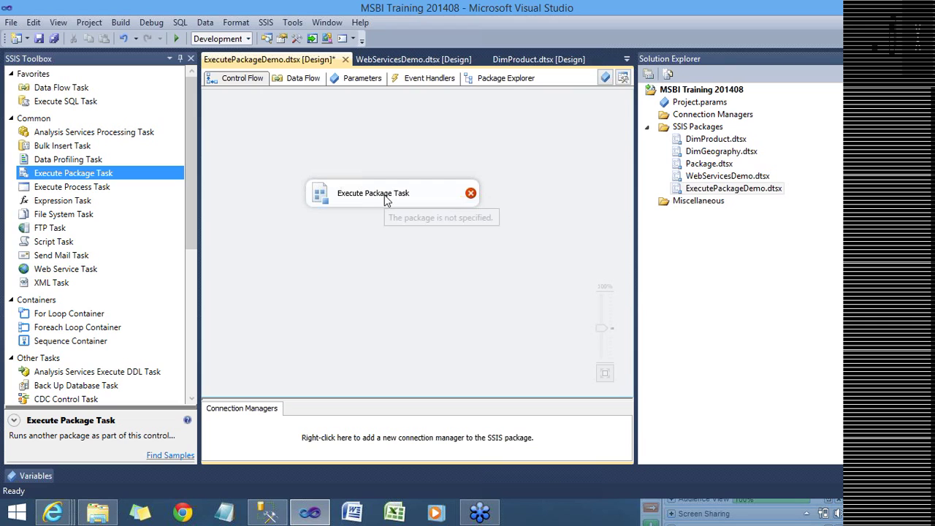
Open the Execute Package Task for editing and show its Package settings
{"action": "right_click", "coordinate": [387, 202]}
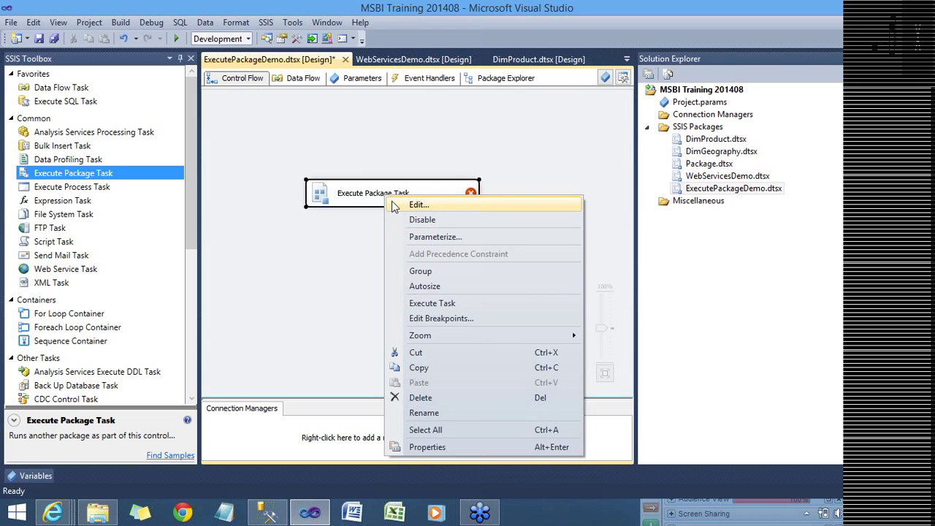
{"action": "left_click", "coordinate": [418, 205]}
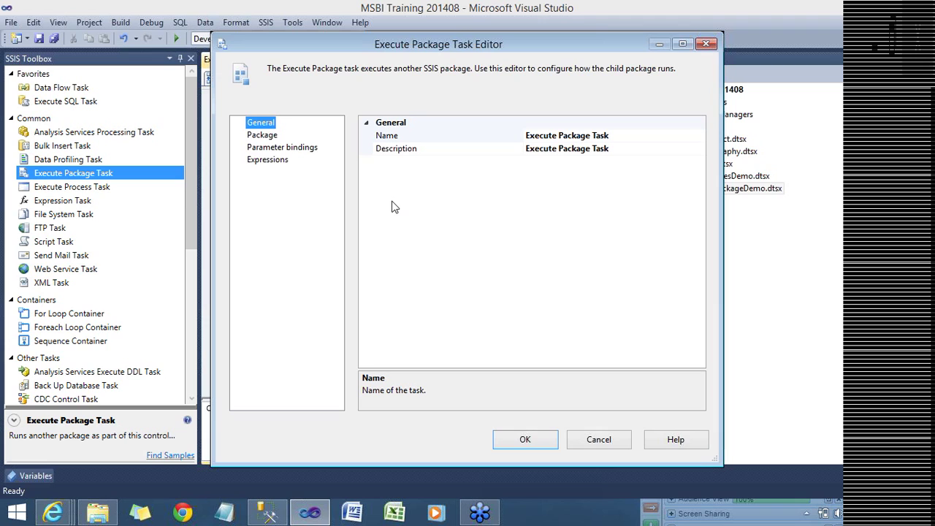
{"action": "left_click", "coordinate": [272, 139]}
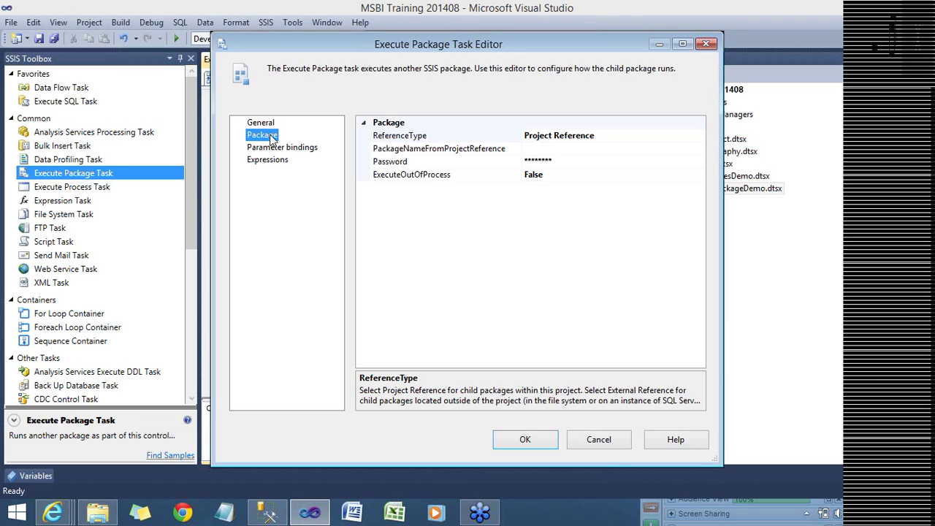
Review the ReferenceType options available for the child package in the Execute Package Task
{"action": "left_click", "coordinate": [697, 136]}
{"action": "left_click", "coordinate": [698, 137]}
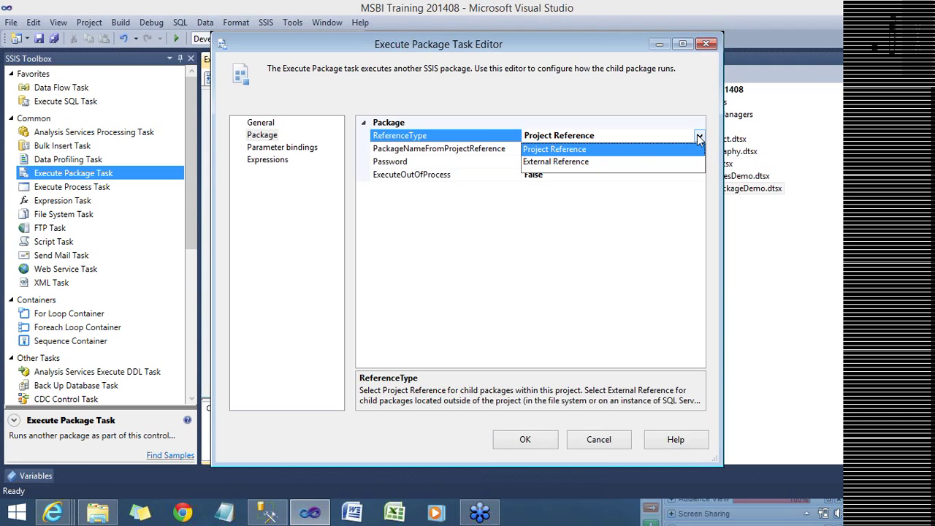
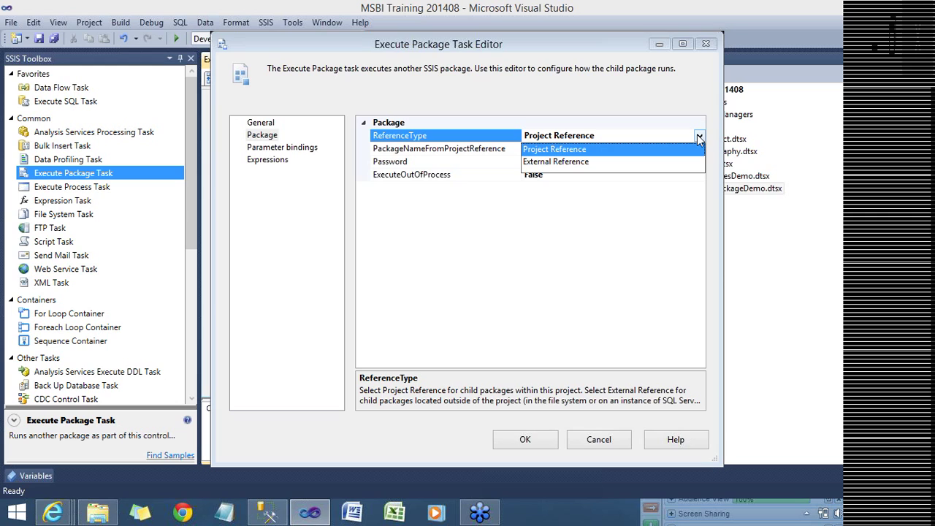
{"action": "left_click", "coordinate": [699, 139]}
{"action": "key", "text": "super+c"}
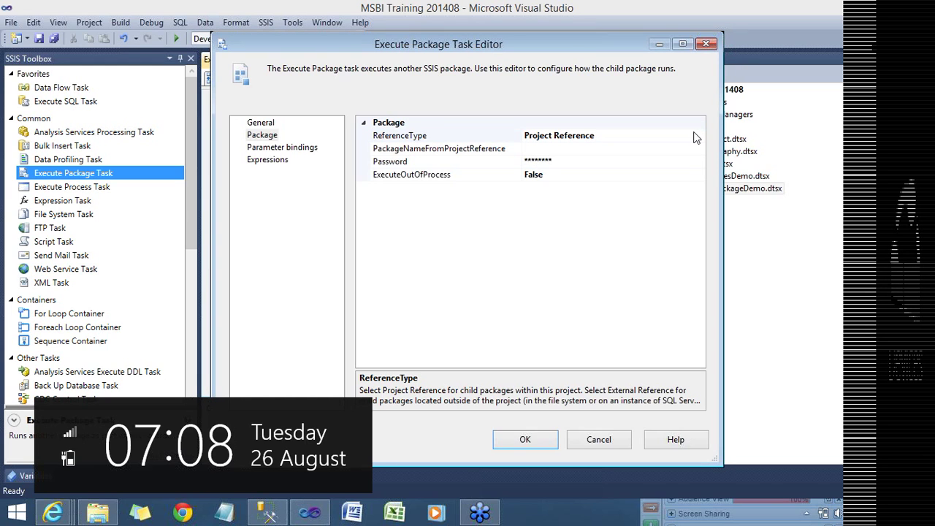
{"action": "left_click", "coordinate": [696, 138]}
{"action": "left_click", "coordinate": [699, 136]}
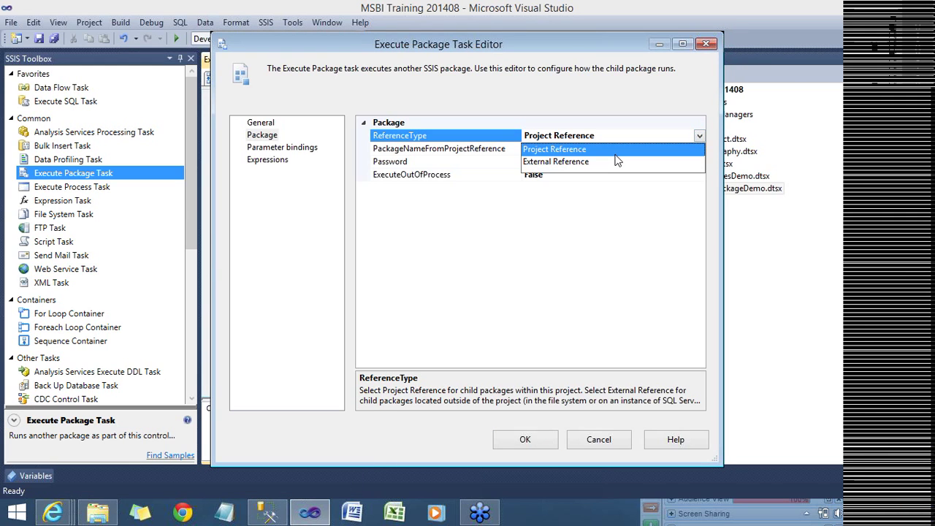
{"action": "key", "text": "Escape"}
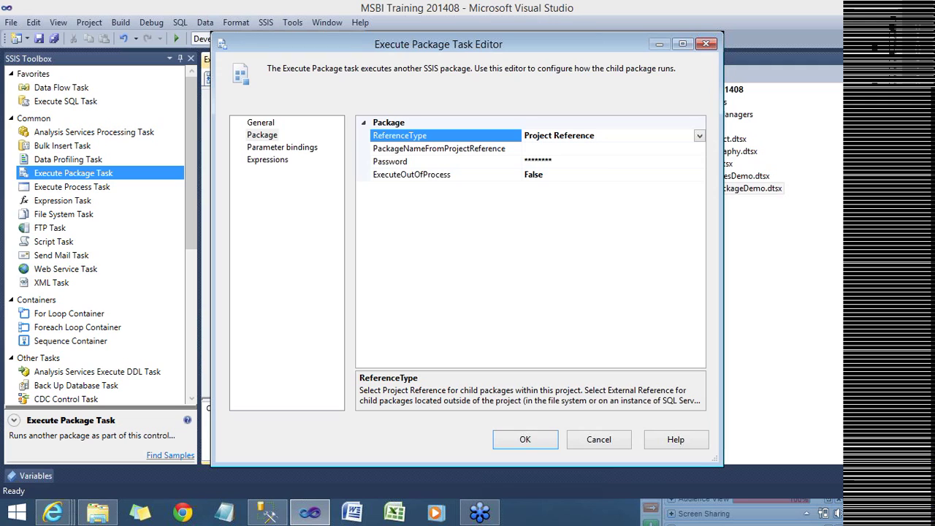
Set the child package's ReferenceType to External Reference and its Location to File system
{"action": "left_click", "coordinate": [699, 136]}
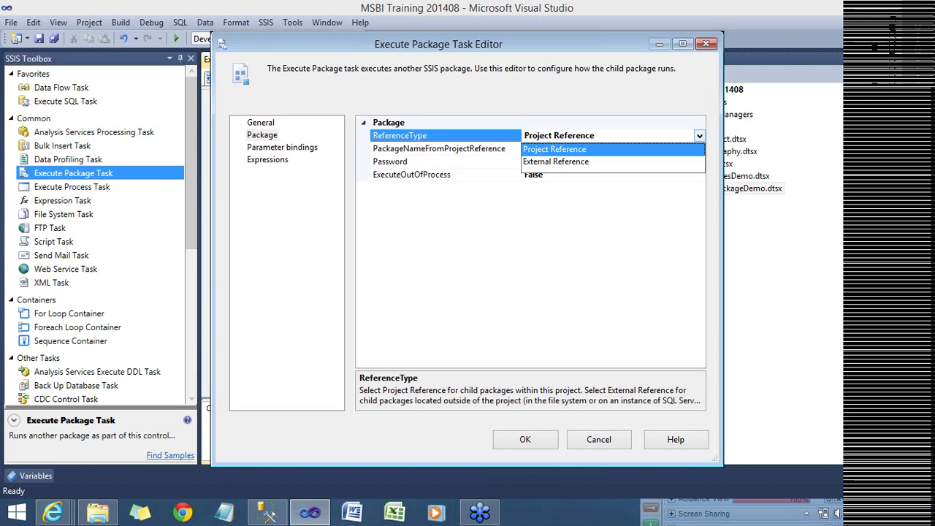
{"action": "left_click", "coordinate": [564, 162]}
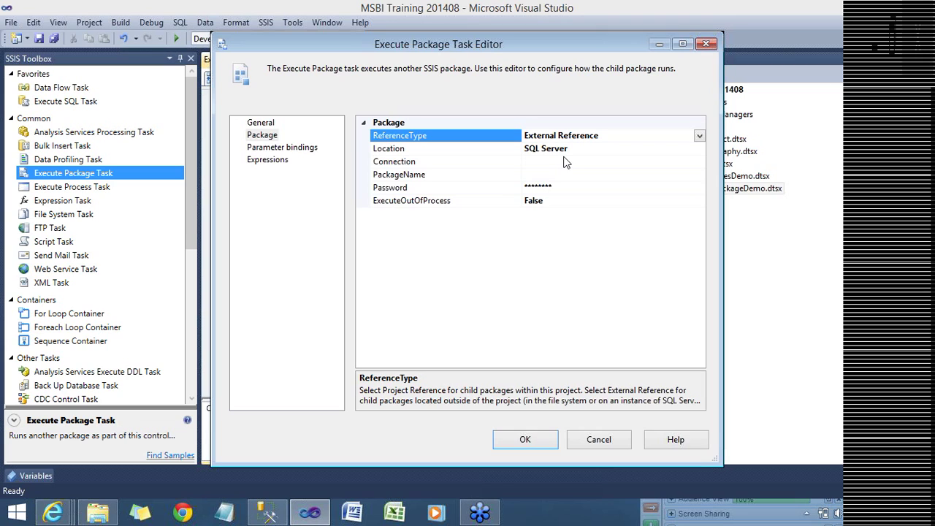
{"action": "left_click", "coordinate": [577, 148]}
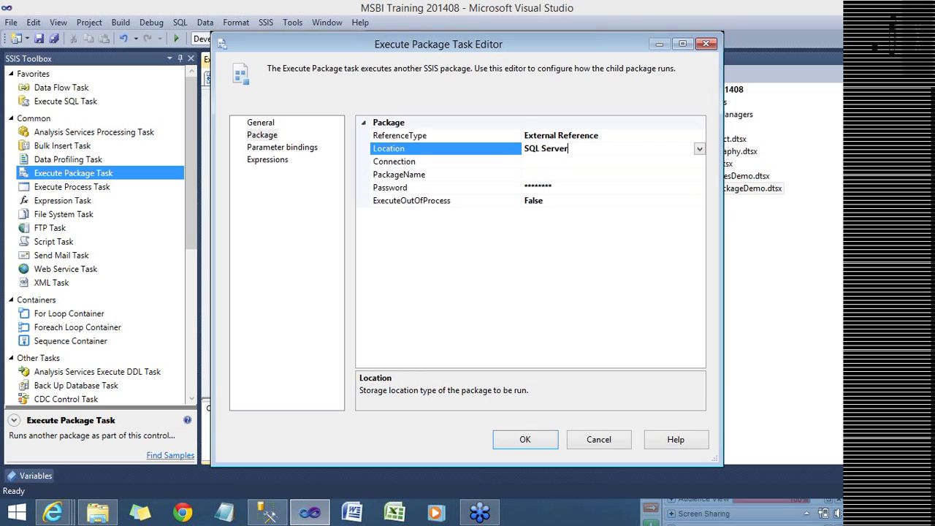
{"action": "left_click", "coordinate": [699, 149]}
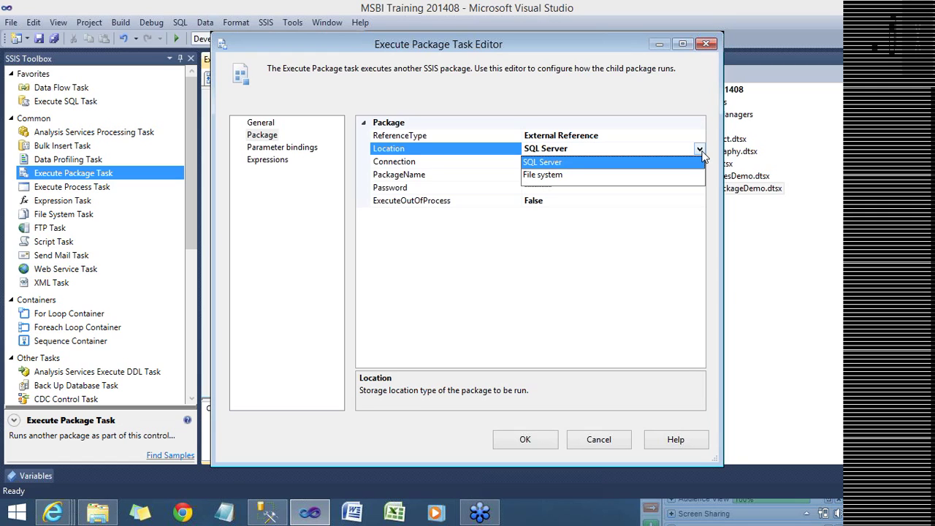
{"action": "left_click", "coordinate": [613, 175]}
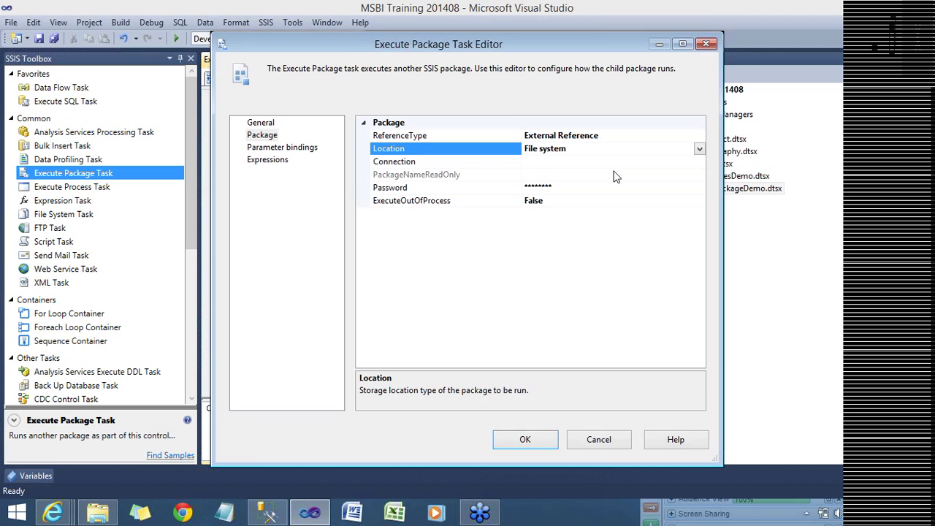
Start a new file connection for the child package and open file browsing for an existing file
{"action": "left_click", "coordinate": [618, 162]}
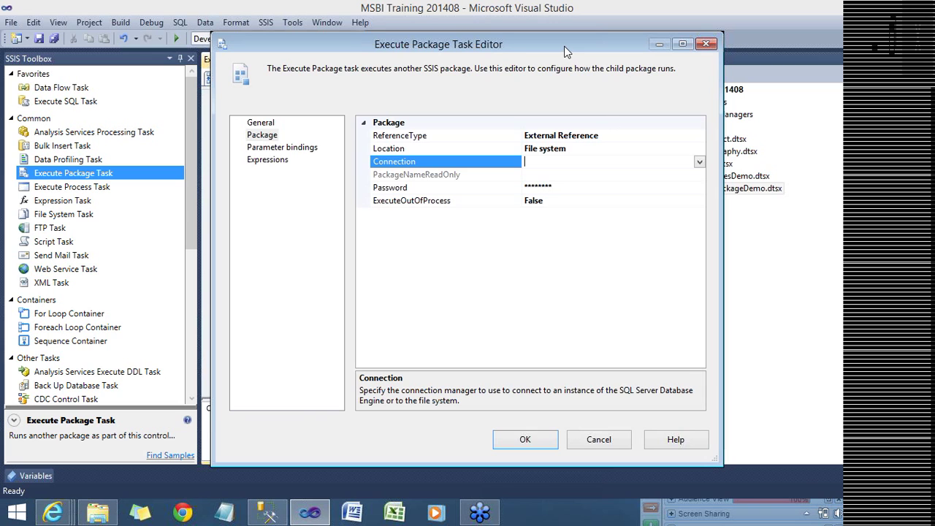
{"action": "left_click_drag", "start_coordinate": [564, 47], "coordinate": [507, 22]}
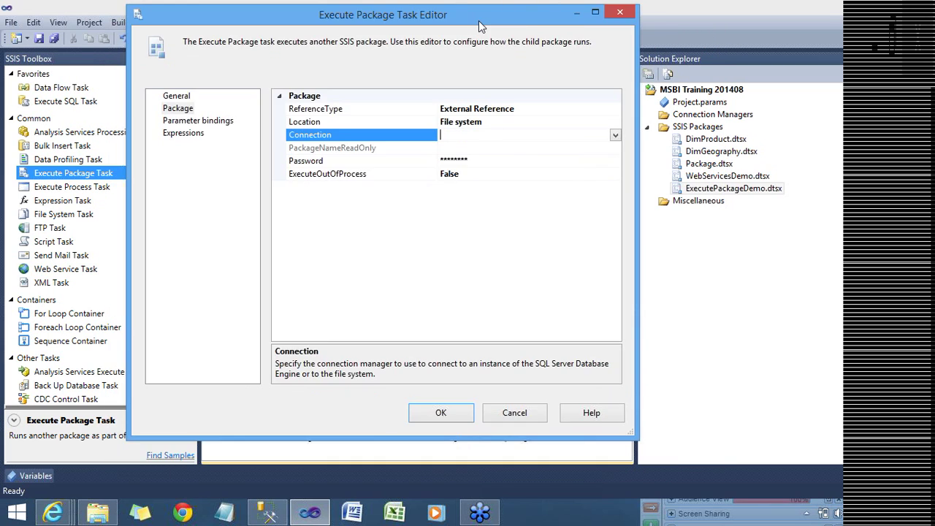
{"action": "left_click", "coordinate": [708, 184]}
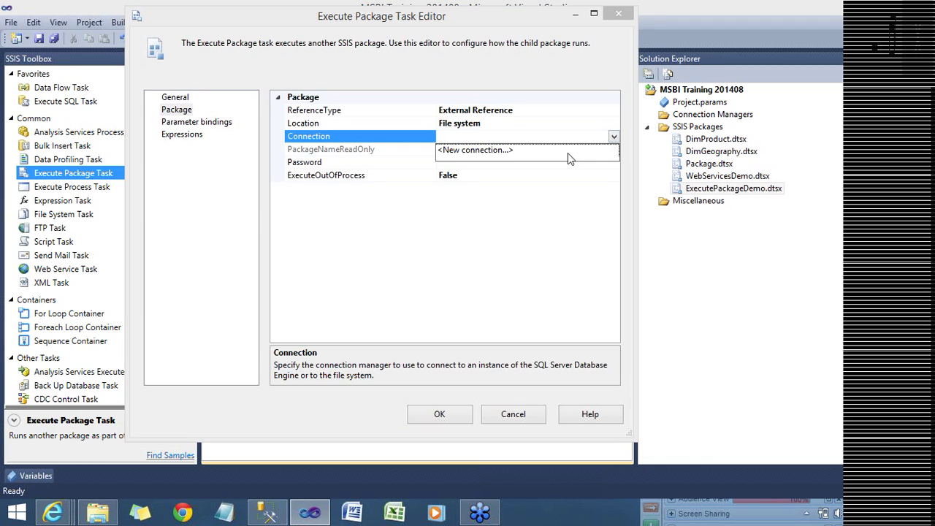
{"action": "left_click", "coordinate": [568, 152]}
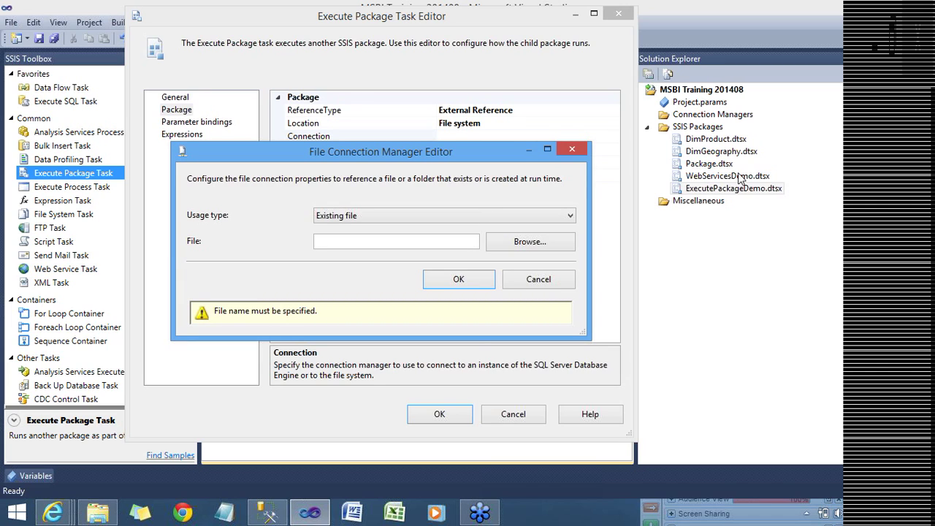
{"action": "left_click", "coordinate": [531, 242]}
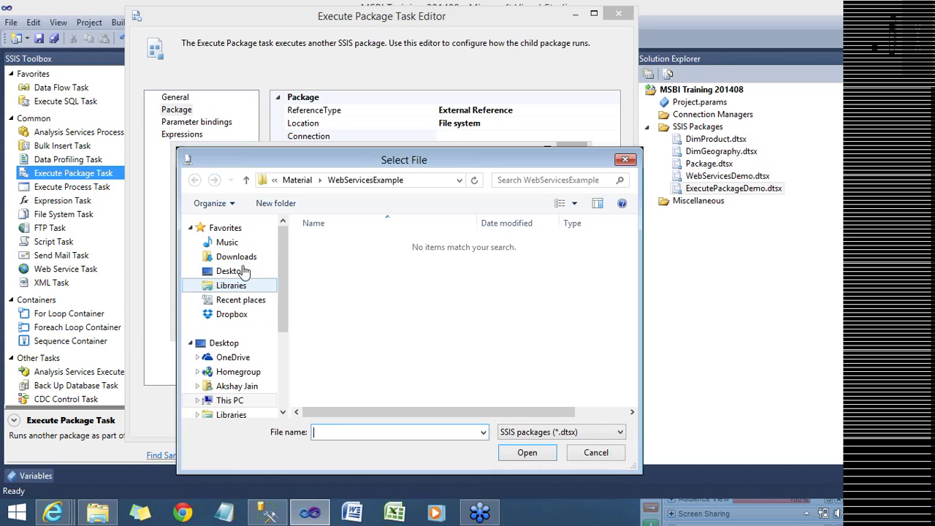
{"action": "left_click", "coordinate": [459, 181]}
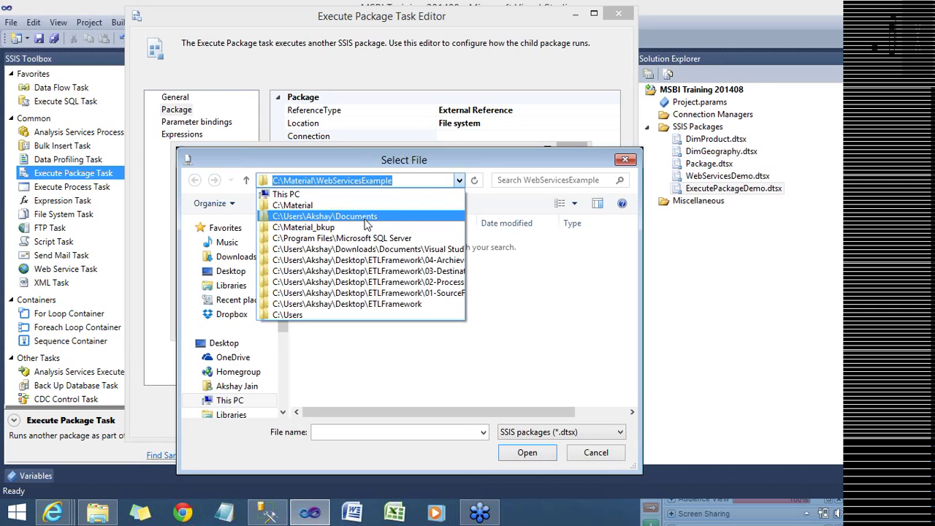
{"action": "left_click", "coordinate": [364, 217]}
{"action": "double_click", "coordinate": [339, 272]}
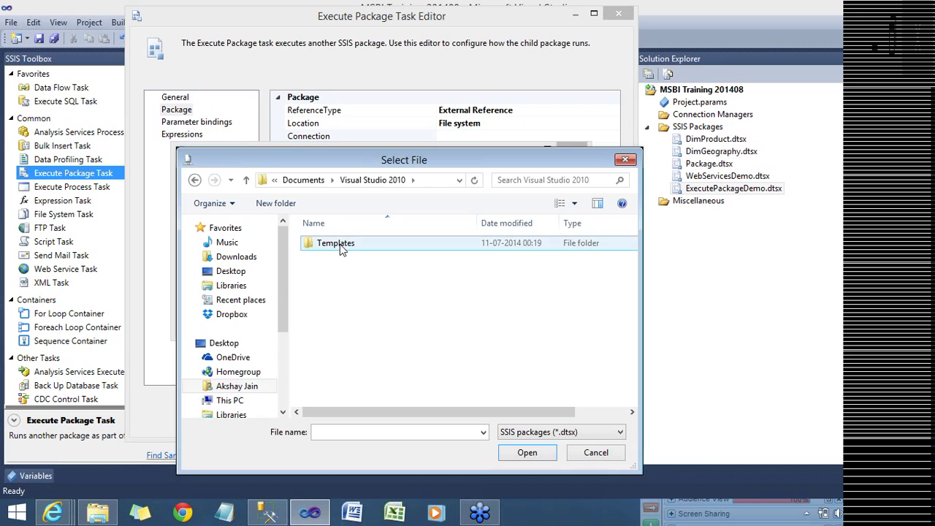
{"action": "double_click", "coordinate": [340, 248]}
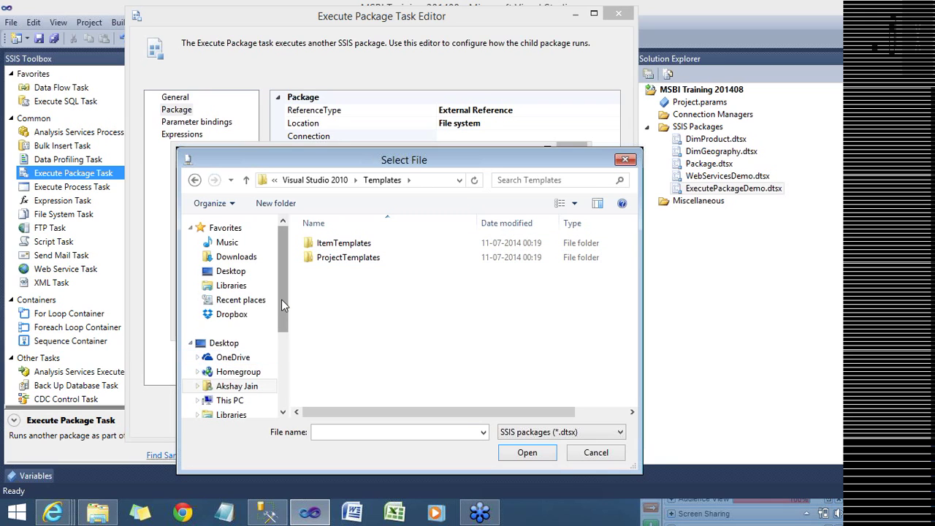
Browse to the inner MSBI Training 201408 project folder under Documents, Visual Studio 2010, Projects
{"action": "scroll", "coordinate": [284, 351], "scroll_direction": "down", "scroll_amount": 3}
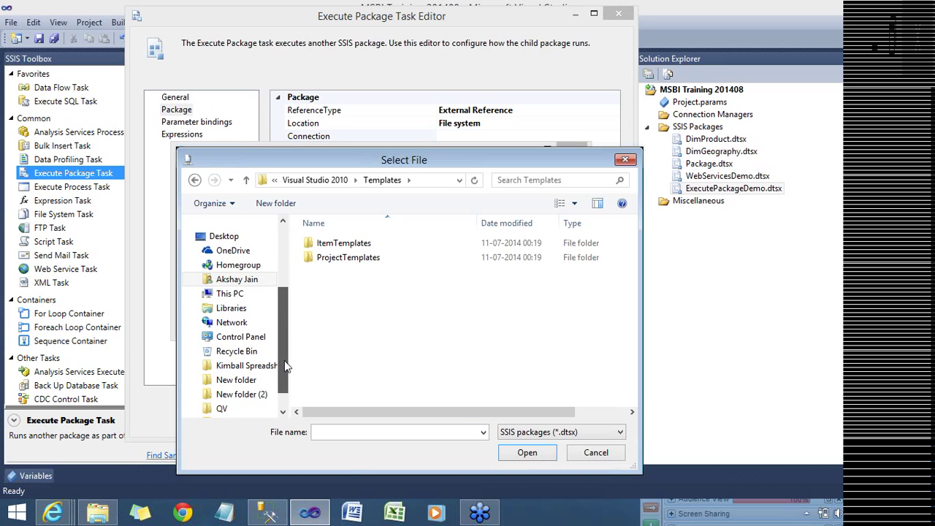
{"action": "left_click", "coordinate": [200, 294]}
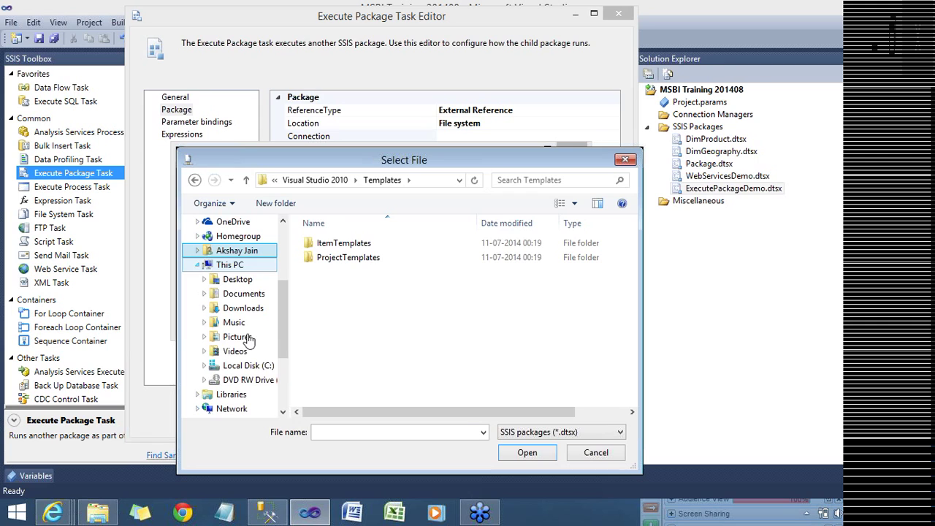
{"action": "left_click", "coordinate": [243, 294]}
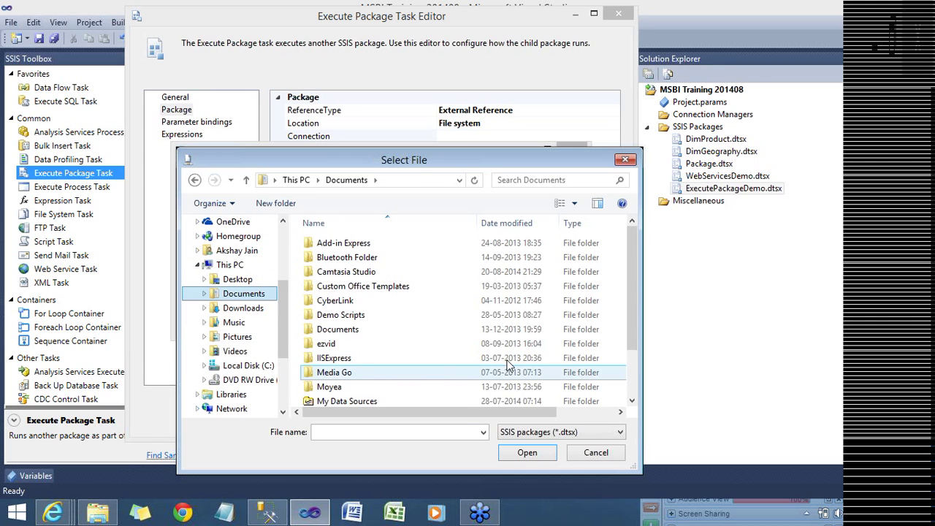
{"action": "left_click_drag", "start_coordinate": [626, 290], "coordinate": [628, 348]}
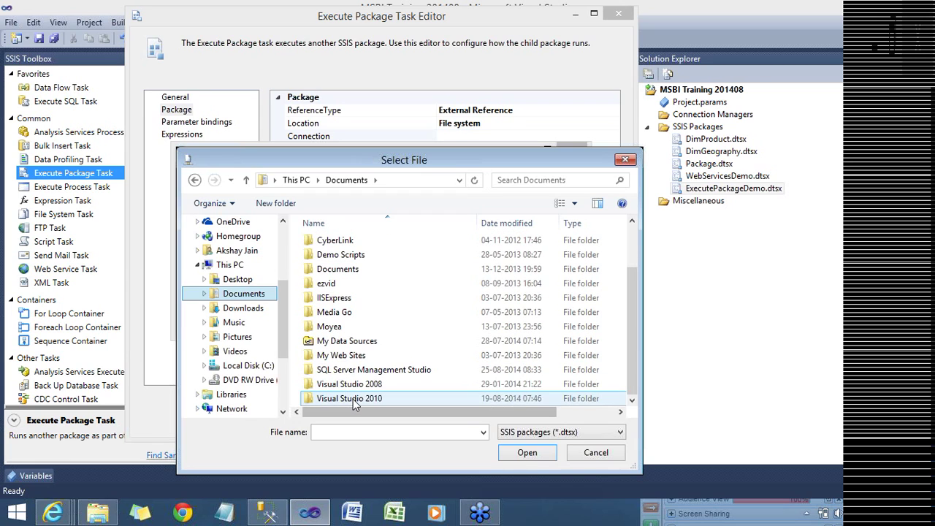
{"action": "double_click", "coordinate": [352, 398]}
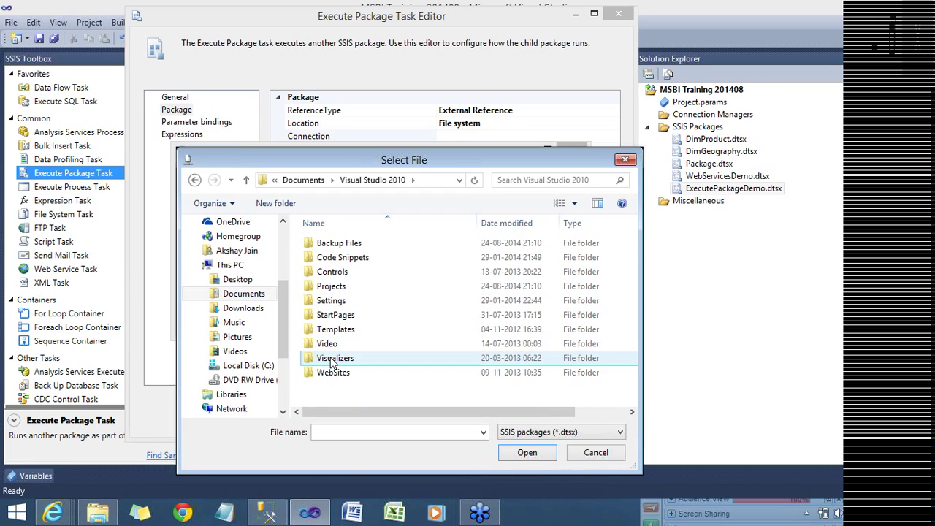
{"action": "double_click", "coordinate": [338, 289]}
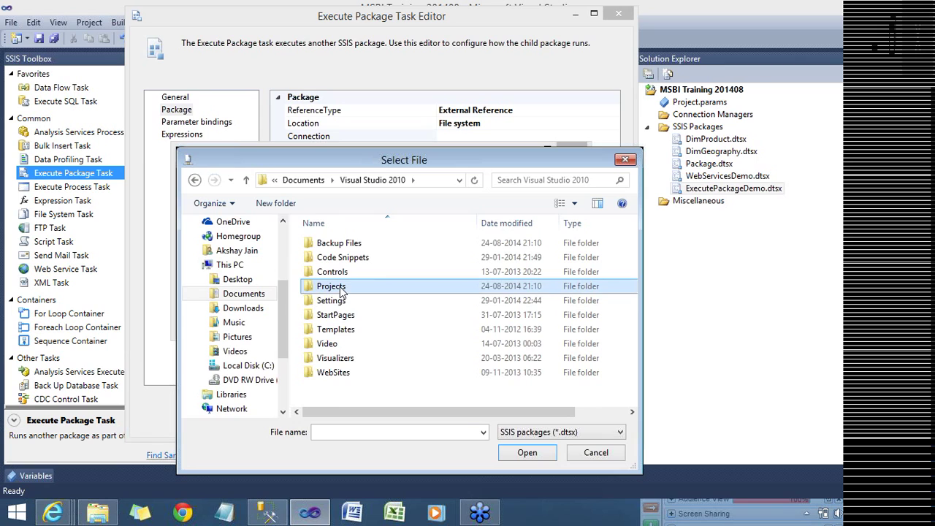
{"action": "left_click", "coordinate": [515, 223]}
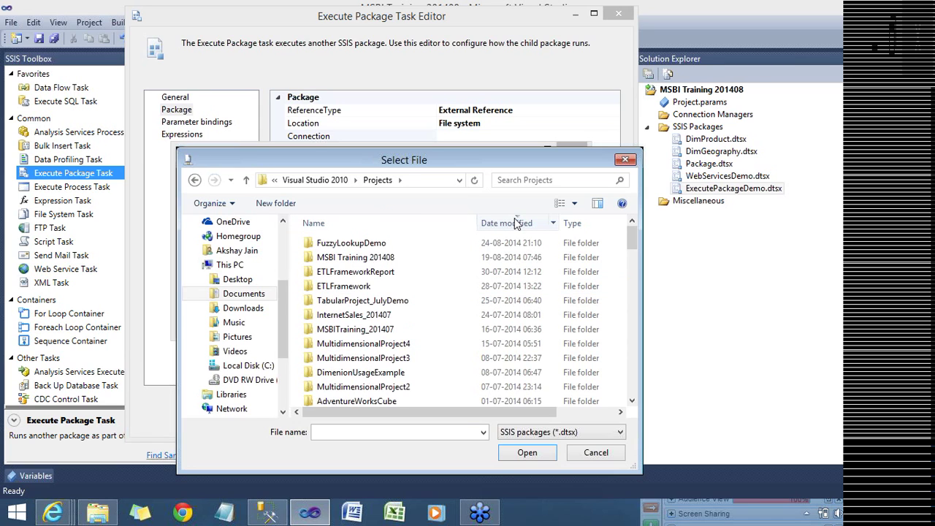
{"action": "double_click", "coordinate": [398, 259]}
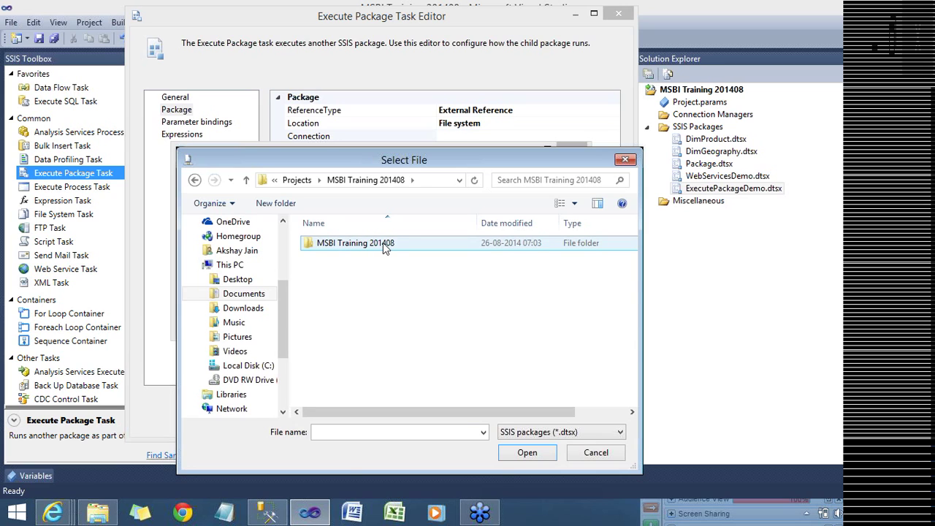
{"action": "double_click", "coordinate": [385, 248]}
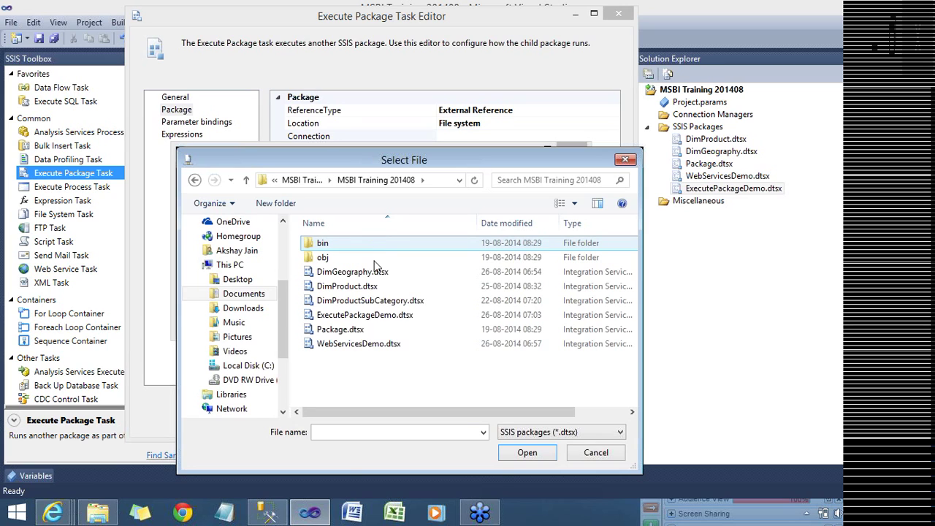
Choose WebServicesDemo.dtsx as the connection's file, check its path, and accept the file connection
{"action": "left_click", "coordinate": [378, 350]}
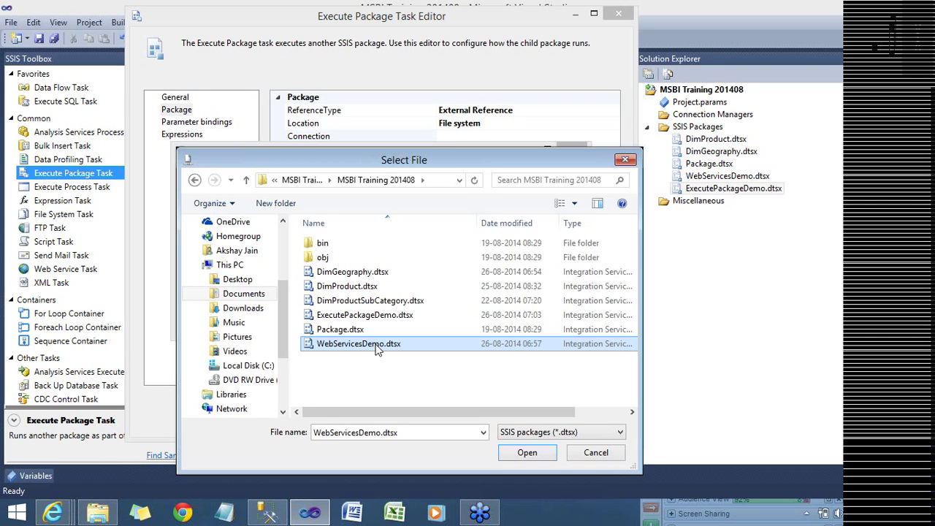
{"action": "left_click", "coordinate": [525, 453]}
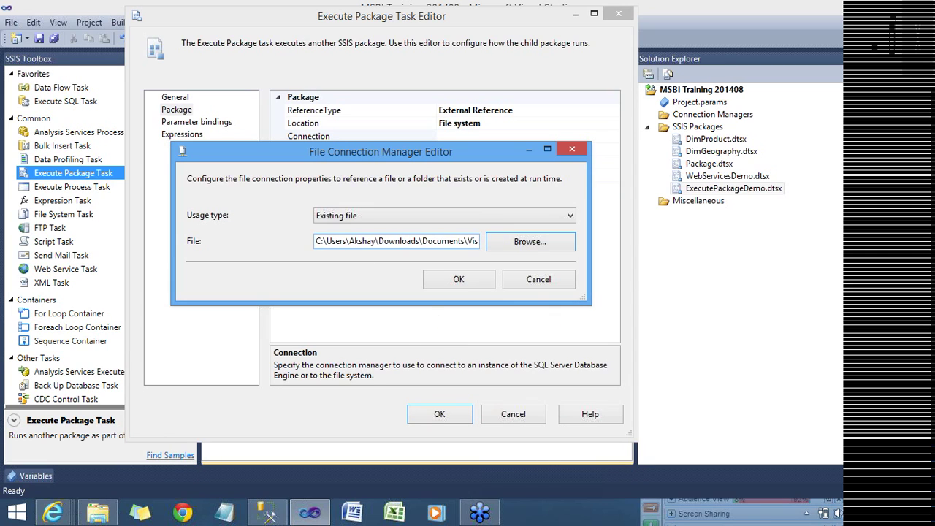
{"action": "left_click_drag", "start_coordinate": [315, 241], "coordinate": [547, 256]}
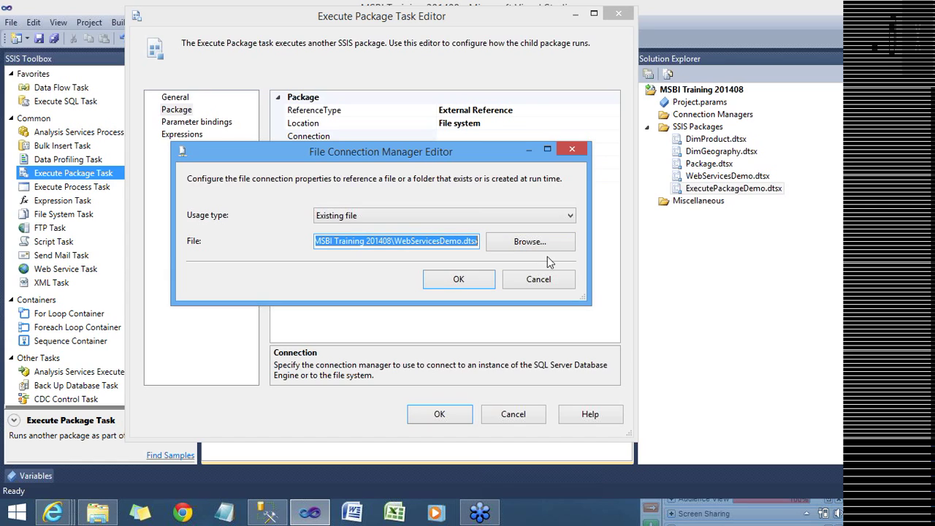
{"action": "left_click", "coordinate": [463, 279]}
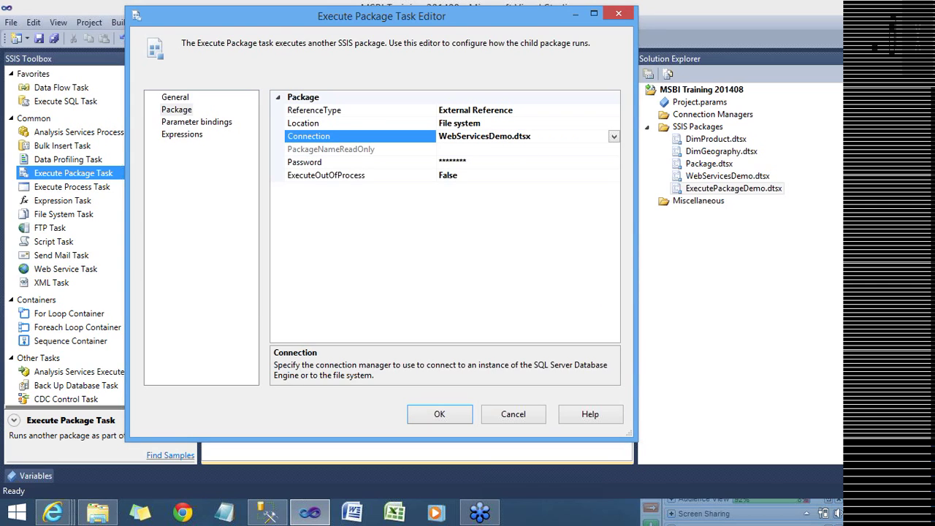
Review the task's Password, ExecuteOutOfProcess and parameter binding settings, and accept the Execute Package Task configuration
{"action": "left_click", "coordinate": [351, 162]}
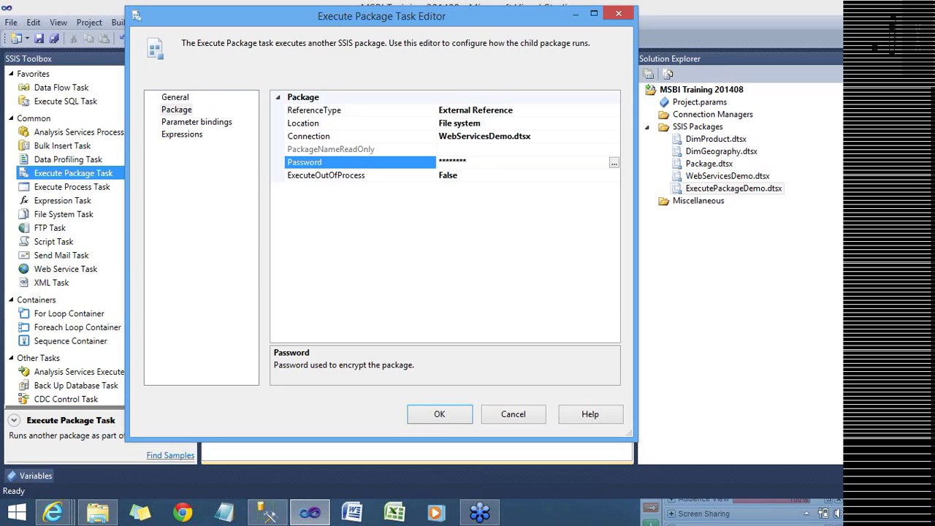
{"action": "left_click", "coordinate": [491, 175]}
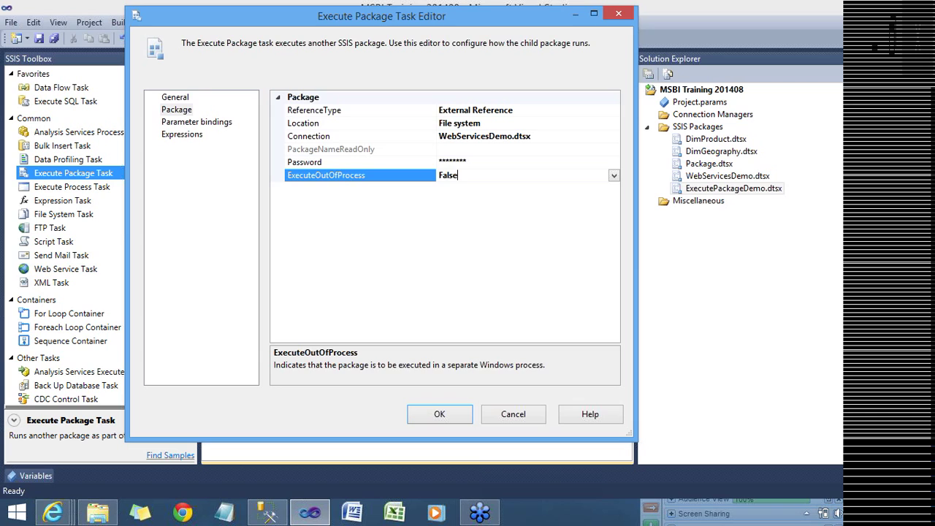
{"action": "left_click", "coordinate": [210, 126]}
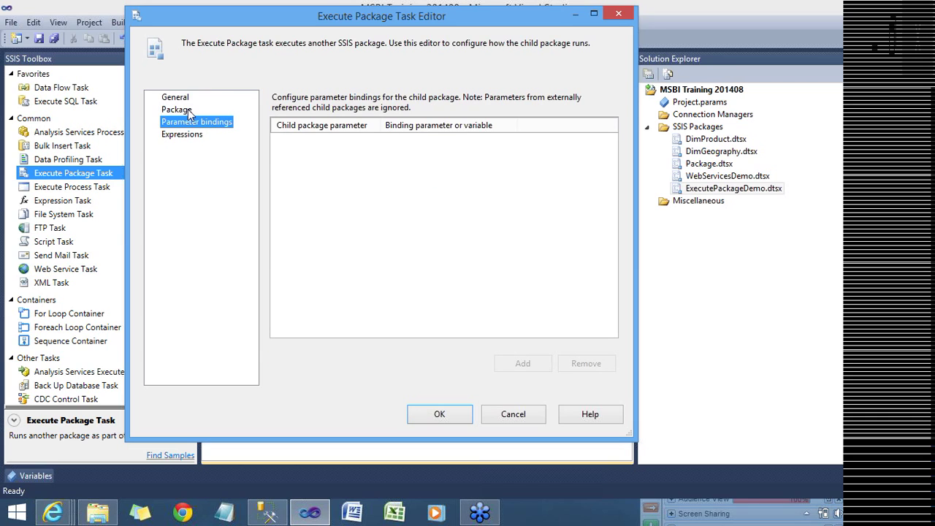
{"action": "left_click", "coordinate": [191, 111]}
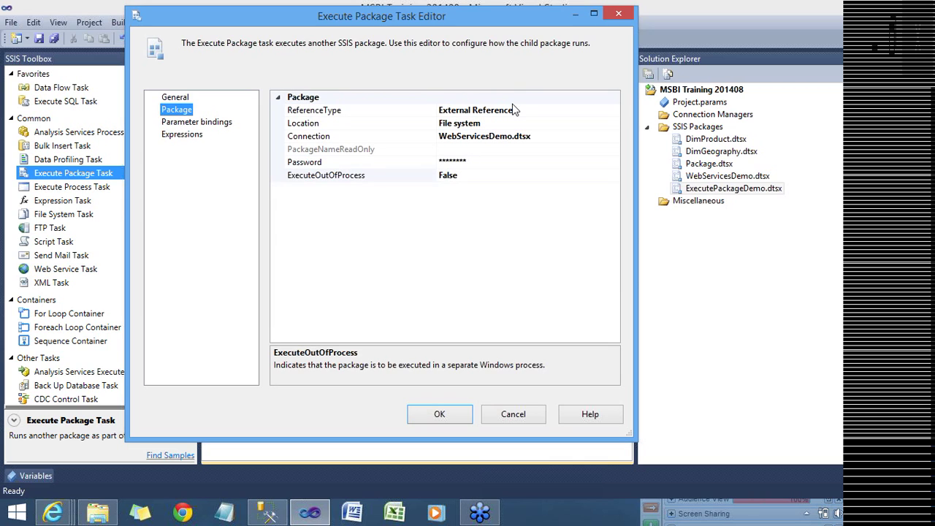
{"action": "left_click", "coordinate": [491, 242]}
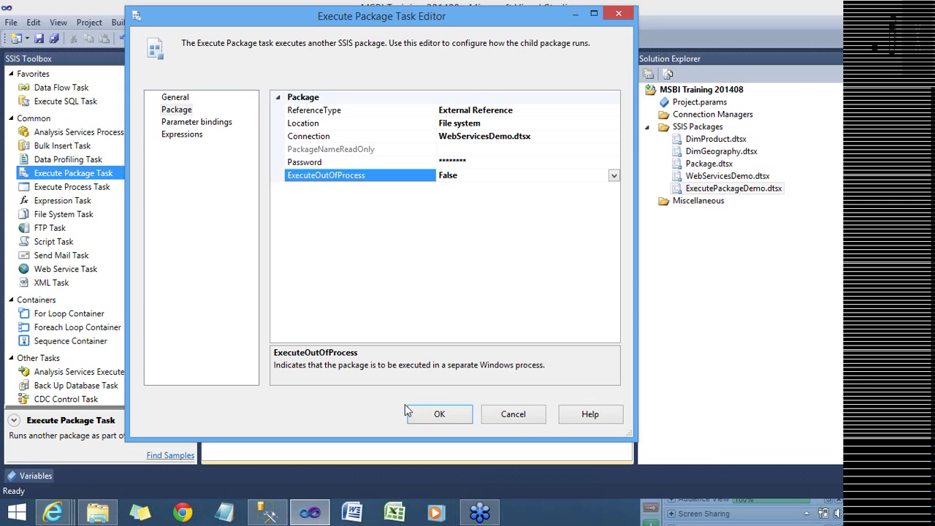
{"action": "left_click", "coordinate": [441, 415]}
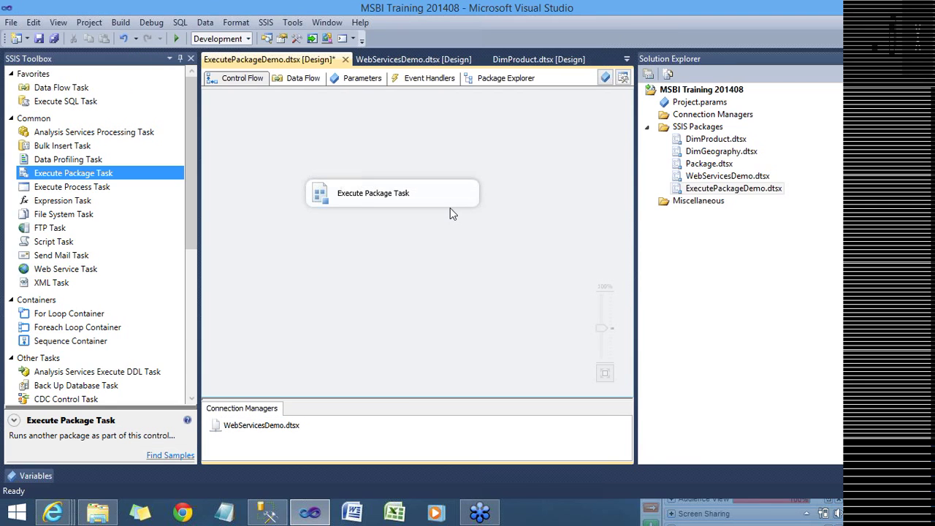
Switch from the ExecutePackageDemo package to the WebServicesDemo package's control flow
{"action": "left_click", "coordinate": [680, 92]}
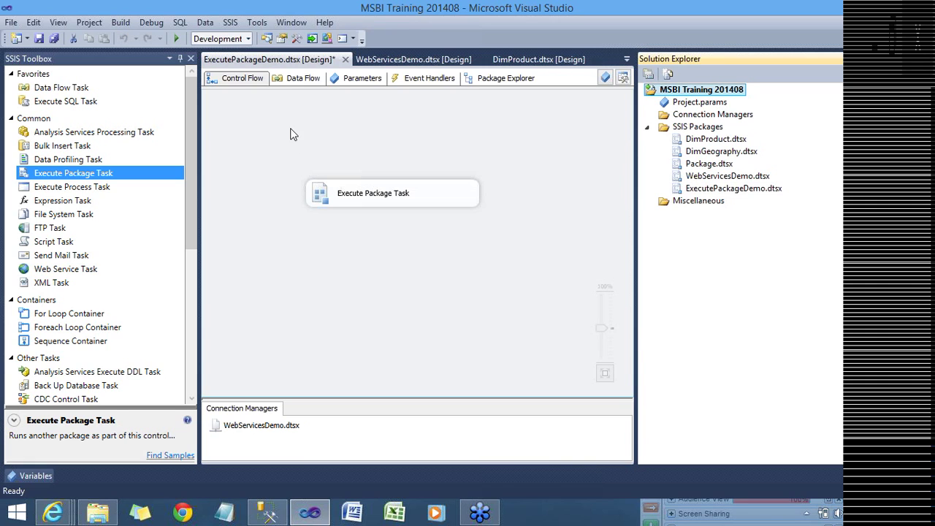
{"action": "left_click", "coordinate": [290, 99]}
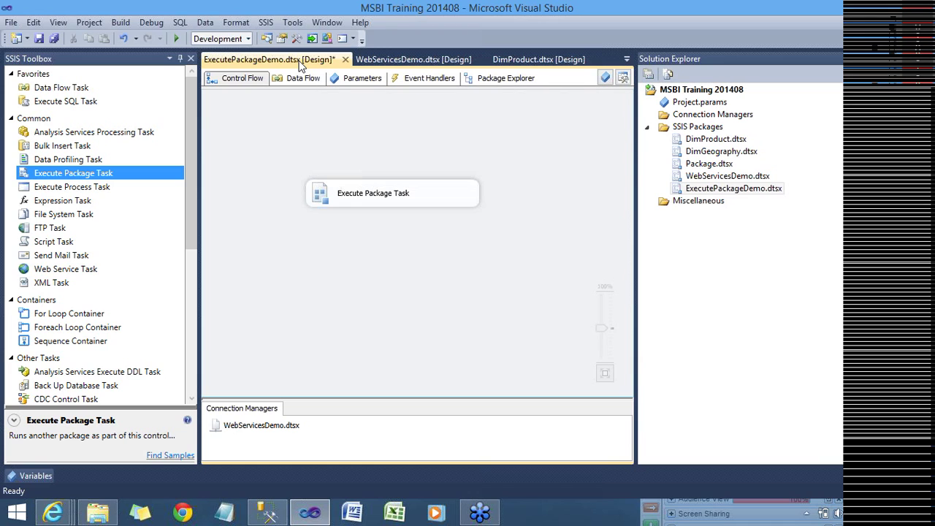
{"action": "left_click", "coordinate": [414, 58]}
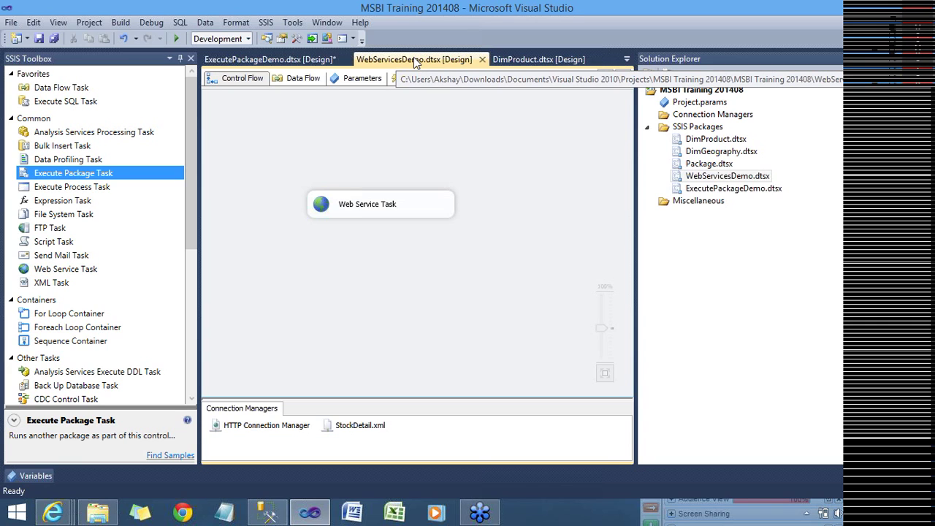
Compare the ExecutePackageDemo and WebServicesDemo control flows, close the DimProduct and DimGeography packages, and select Project.params
{"action": "left_click", "coordinate": [292, 60]}
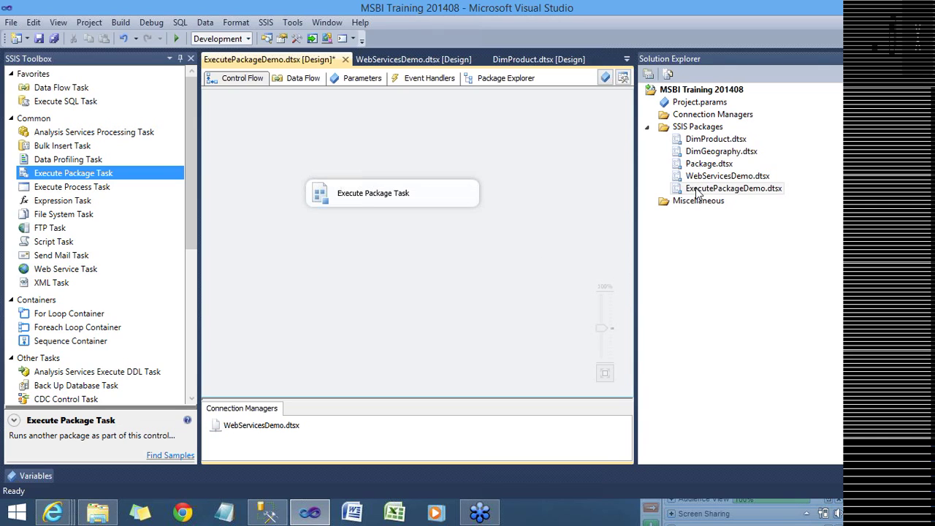
{"action": "left_click", "coordinate": [411, 59]}
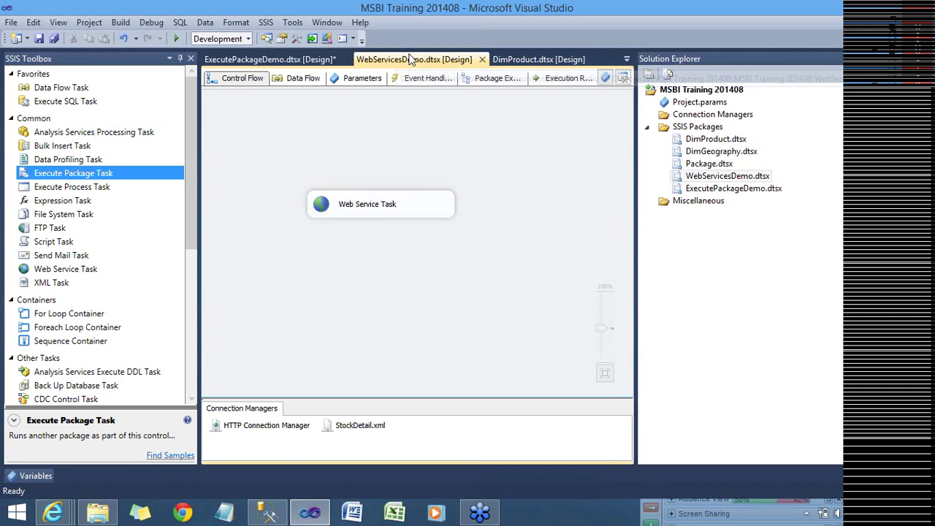
{"action": "left_click", "coordinate": [595, 59]}
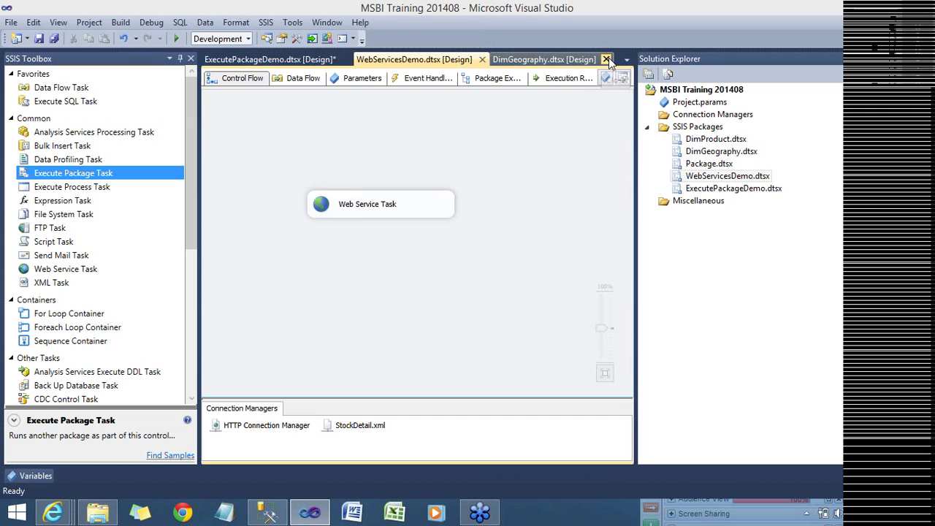
{"action": "left_click", "coordinate": [606, 59]}
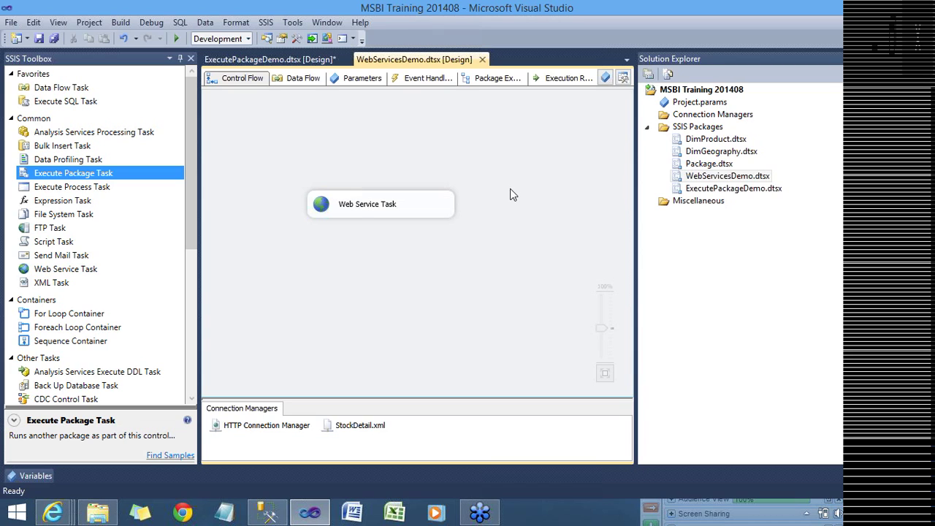
{"action": "left_click", "coordinate": [697, 105]}
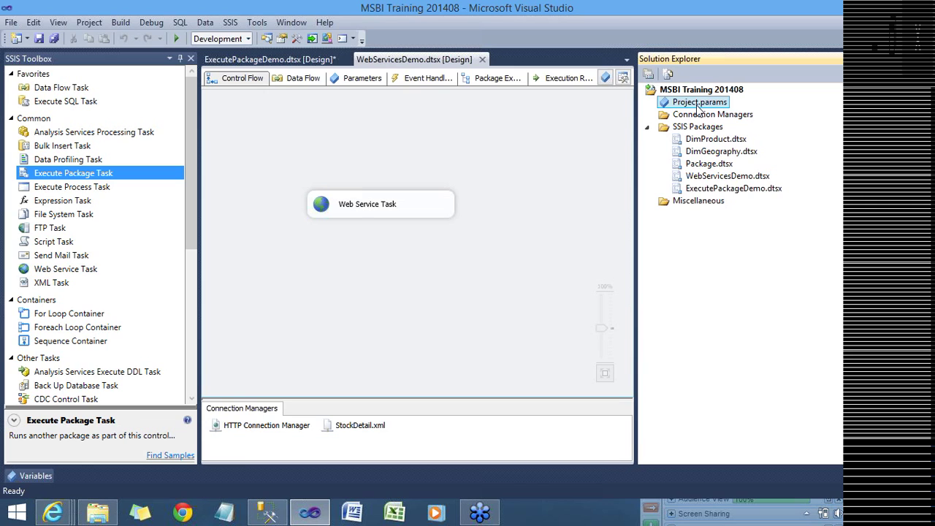
In ExecutePackageDemo, add a second Execute Package Task, link it after the first one, and delete it
{"action": "left_click", "coordinate": [259, 60]}
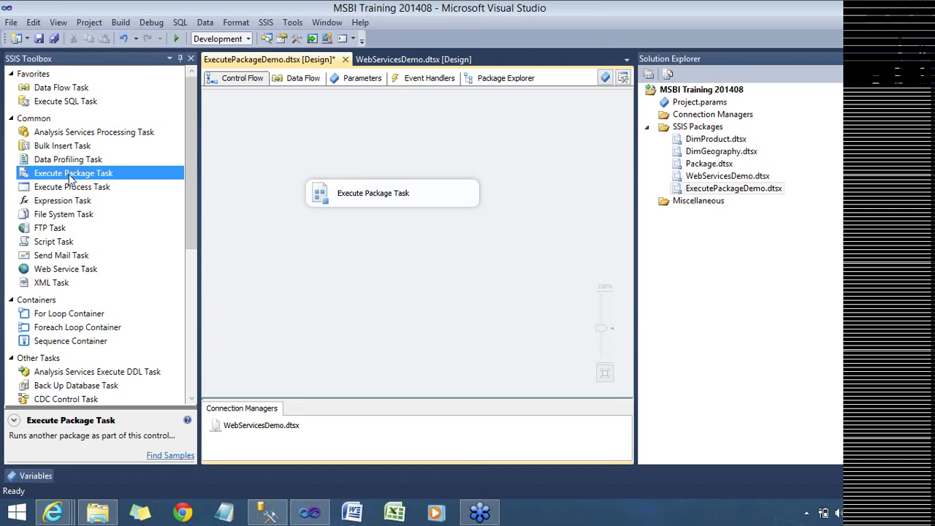
{"action": "left_click_drag", "start_coordinate": [69, 178], "coordinate": [312, 244]}
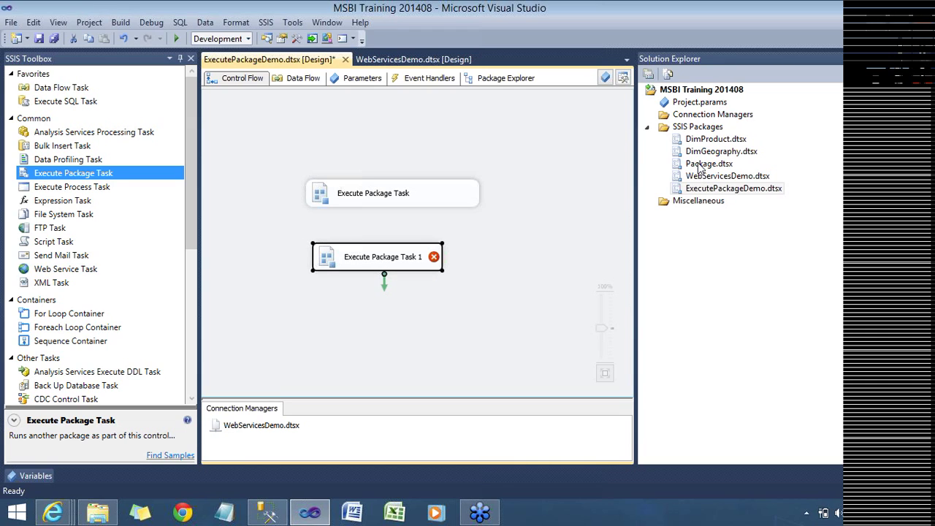
{"action": "left_click", "coordinate": [413, 203]}
{"action": "left_click_drag", "start_coordinate": [399, 227], "coordinate": [399, 259]}
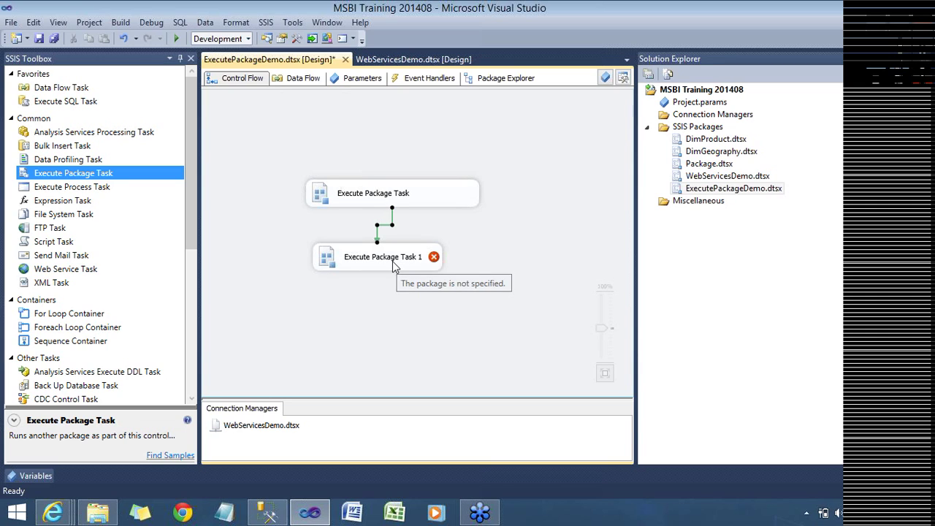
{"action": "left_click", "coordinate": [393, 261]}
{"action": "key", "text": "Delete"}
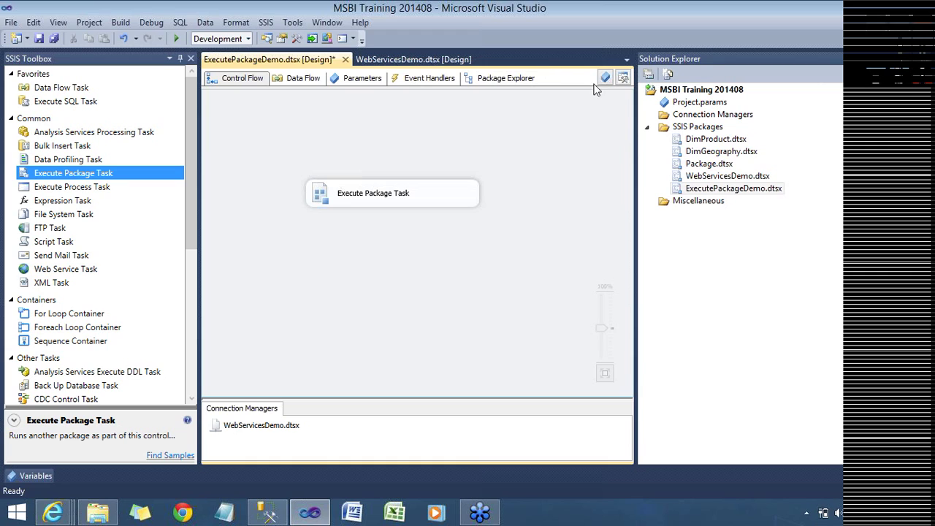
Hide the Variables window and display the WebServicesDemo package's properties
{"action": "left_click", "coordinate": [605, 79]}
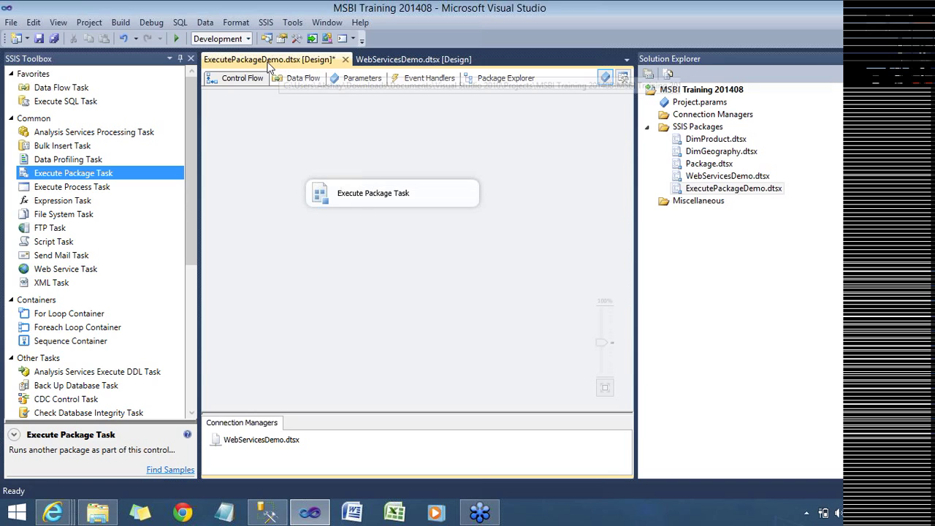
{"action": "left_click", "coordinate": [417, 60]}
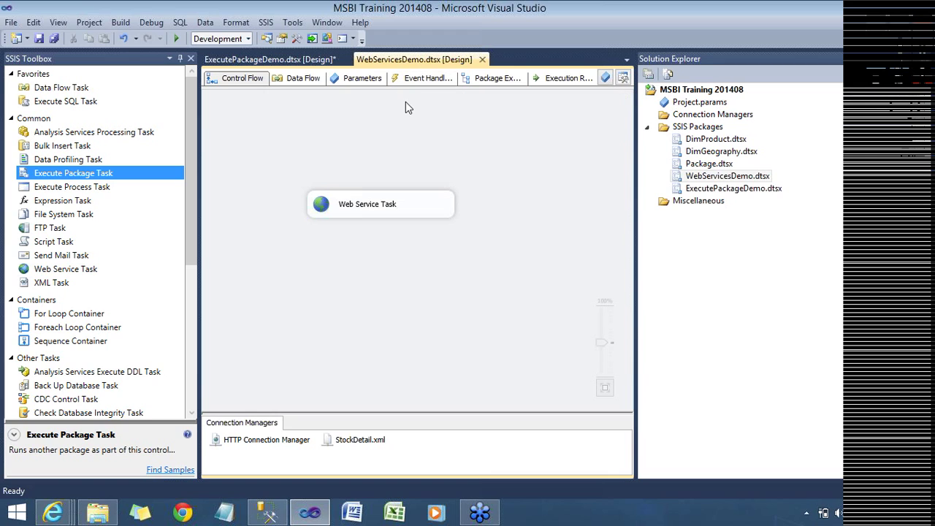
{"action": "left_click", "coordinate": [289, 60]}
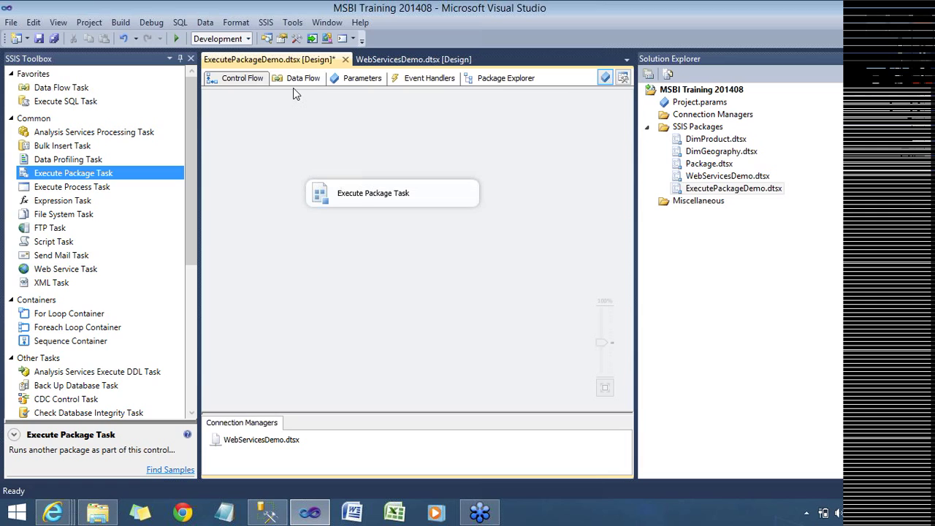
{"action": "left_click", "coordinate": [378, 64]}
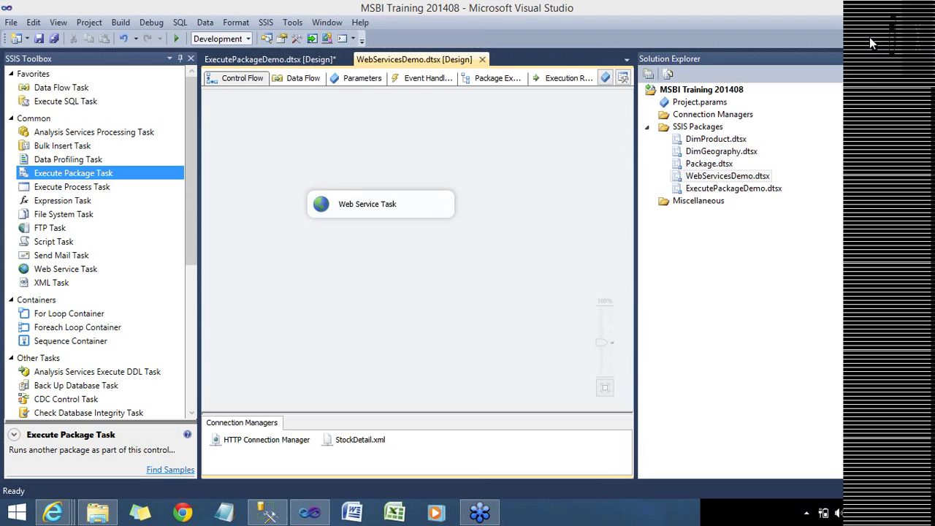
{"action": "left_click", "coordinate": [282, 40]}
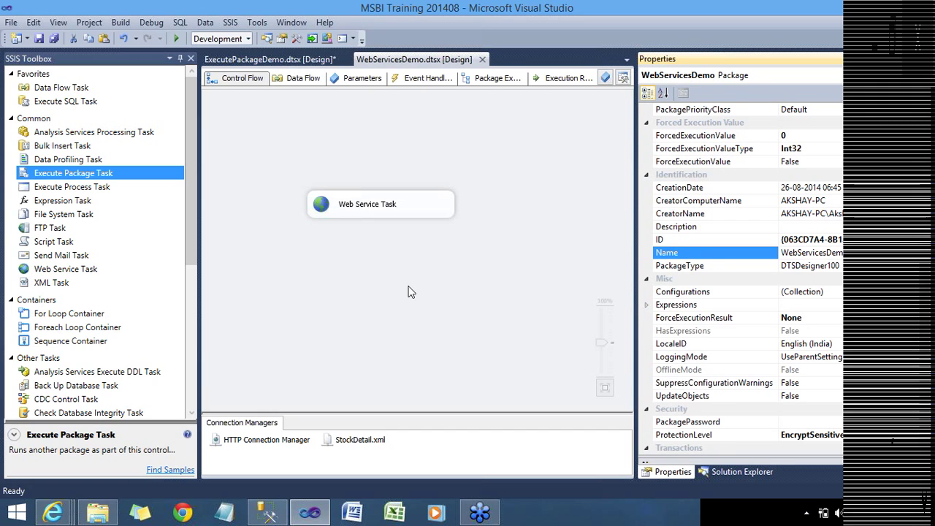
{"action": "left_click", "coordinate": [408, 291]}
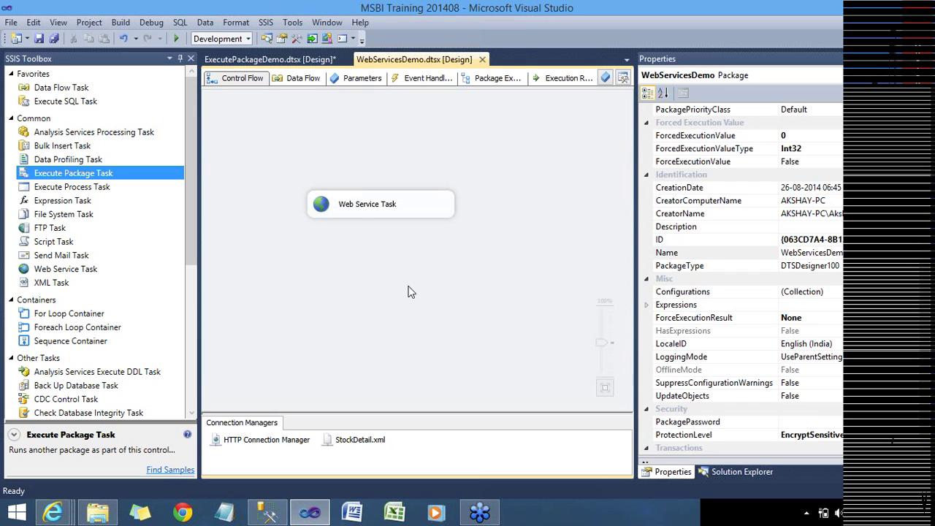
Open the WebServicesDemo package's configurations, enable package configurations, and enlarge the organizer and its Target Object column
{"action": "left_click", "coordinate": [745, 293]}
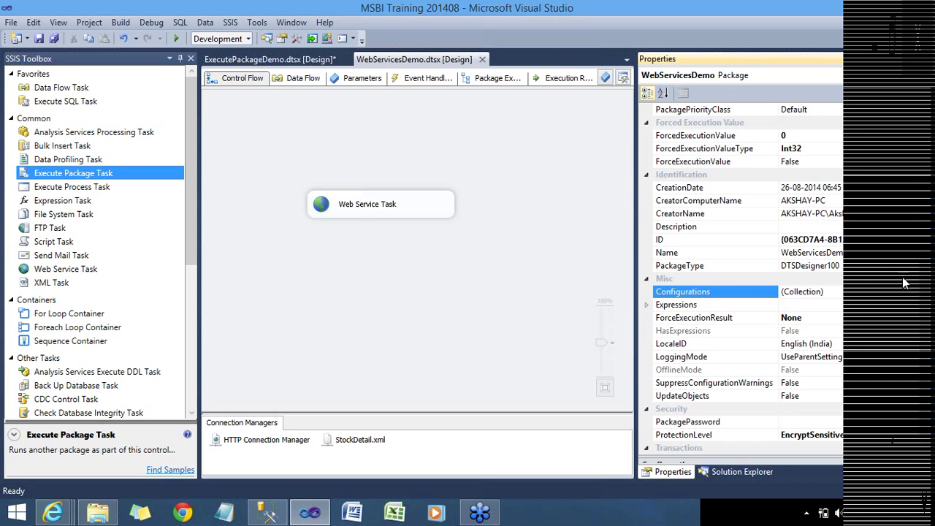
{"action": "left_click", "coordinate": [914, 299]}
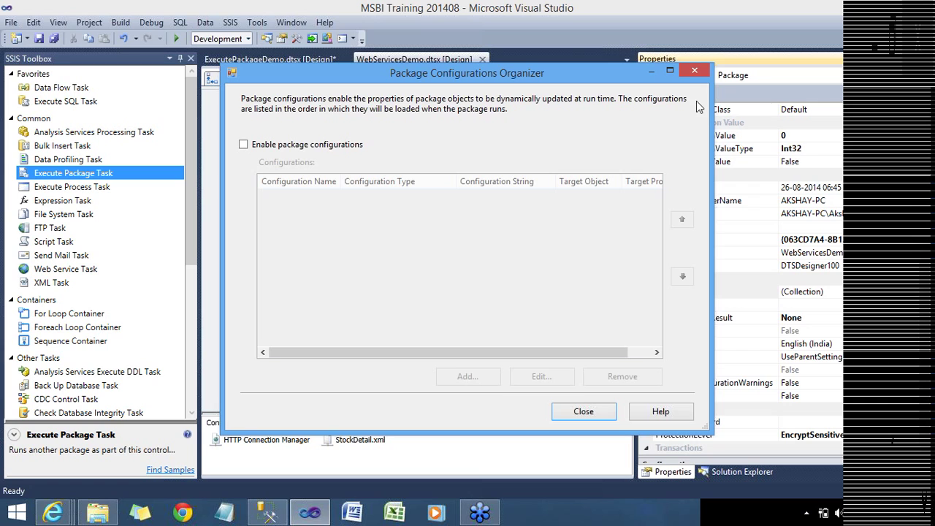
{"action": "left_click", "coordinate": [696, 71]}
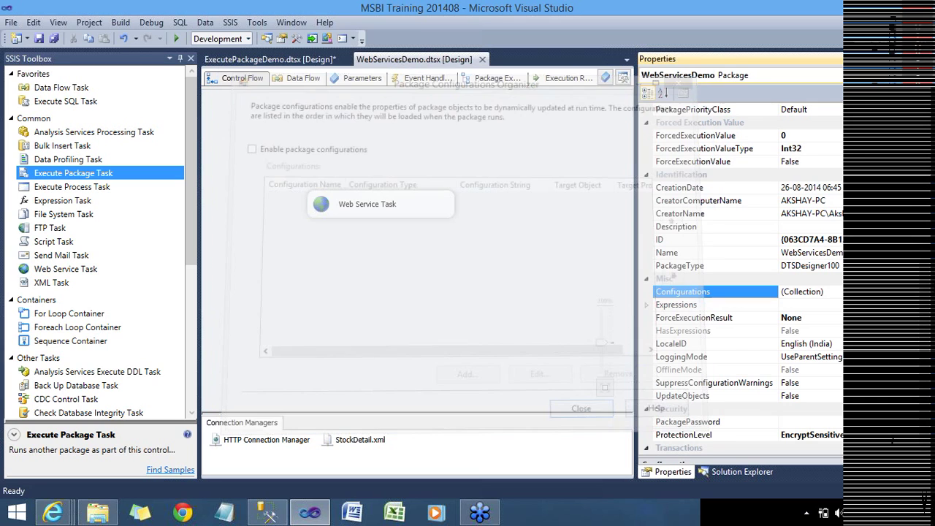
{"action": "left_click", "coordinate": [916, 297]}
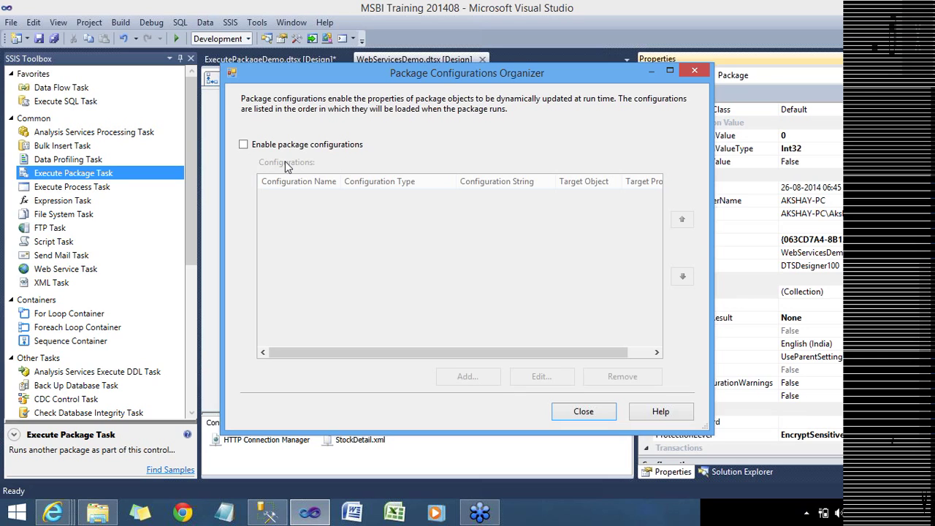
{"action": "left_click", "coordinate": [244, 145]}
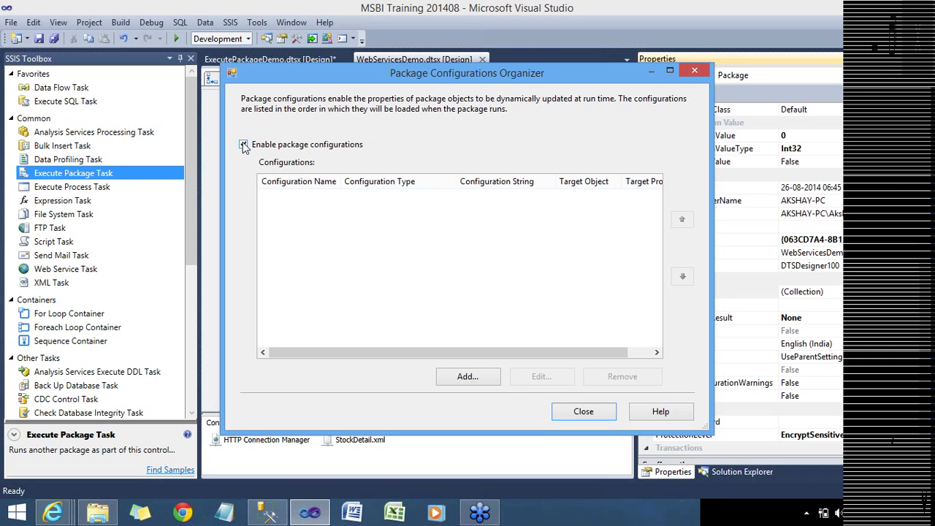
{"action": "left_click_drag", "start_coordinate": [348, 78], "coordinate": [170, 27]}
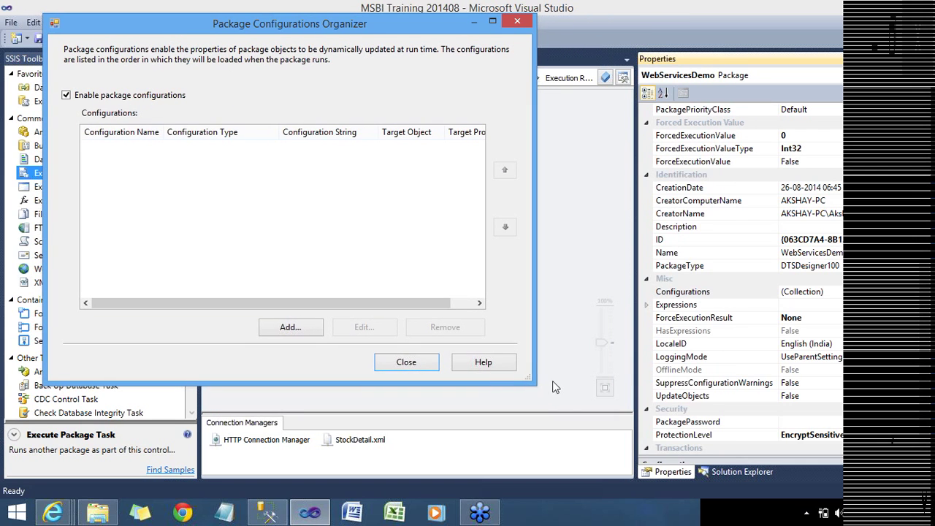
{"action": "left_click_drag", "start_coordinate": [531, 381], "coordinate": [682, 417]}
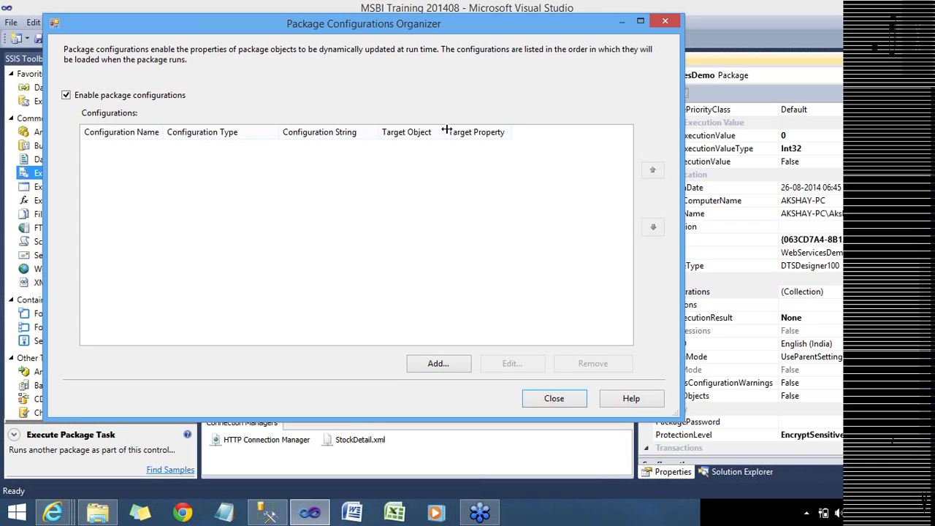
{"action": "left_click_drag", "start_coordinate": [448, 130], "coordinate": [463, 130]}
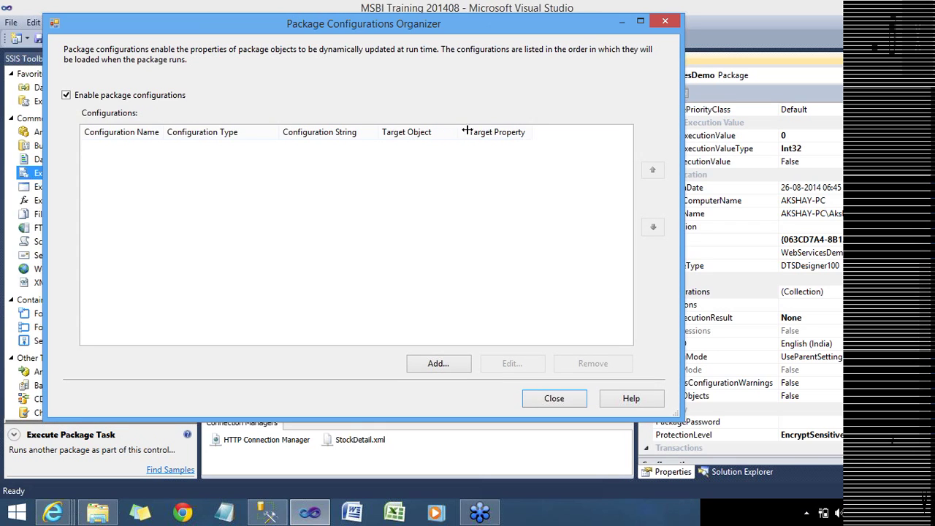
Add a configuration of type Parent package variable, specifying TestCode directly as the parent variable
{"action": "left_click", "coordinate": [460, 368]}
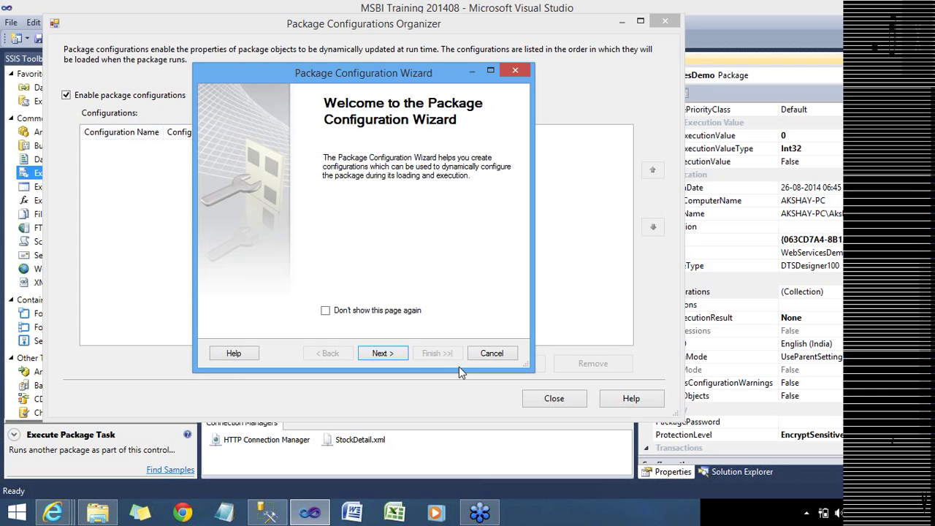
{"action": "left_click", "coordinate": [388, 353]}
{"action": "left_click_drag", "start_coordinate": [345, 82], "coordinate": [209, 36]}
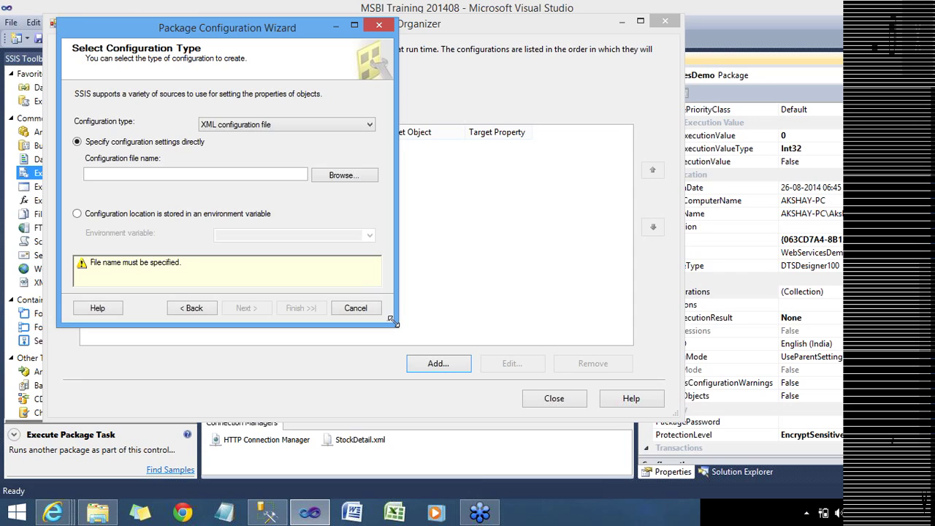
{"action": "left_click_drag", "start_coordinate": [561, 447], "coordinate": [773, 425]}
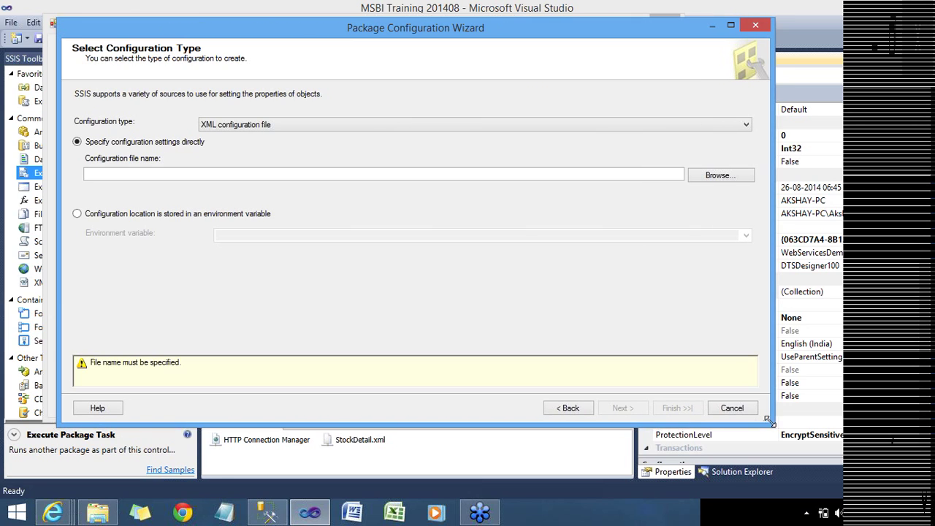
{"action": "left_click", "coordinate": [738, 128]}
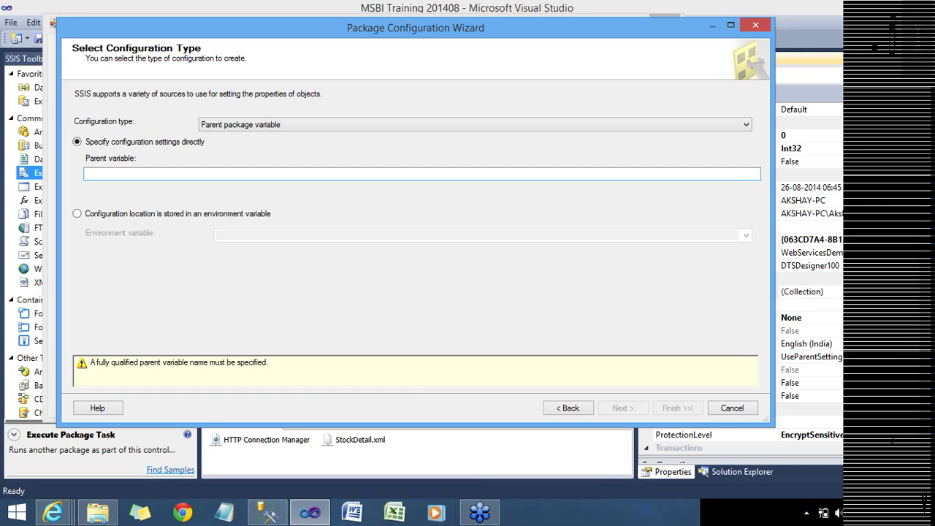
{"action": "type", "text": "T"}
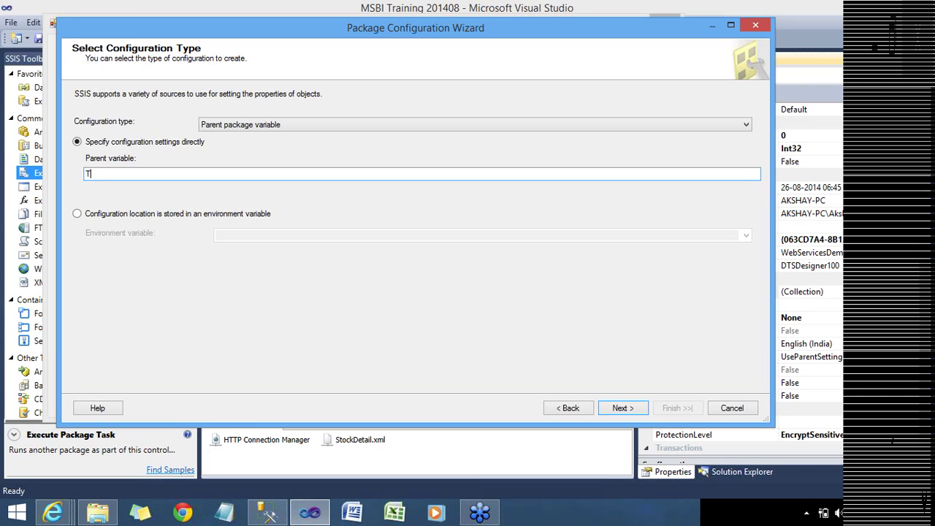
{"action": "type", "text": "estCode"}
{"action": "left_click", "coordinate": [621, 409]}
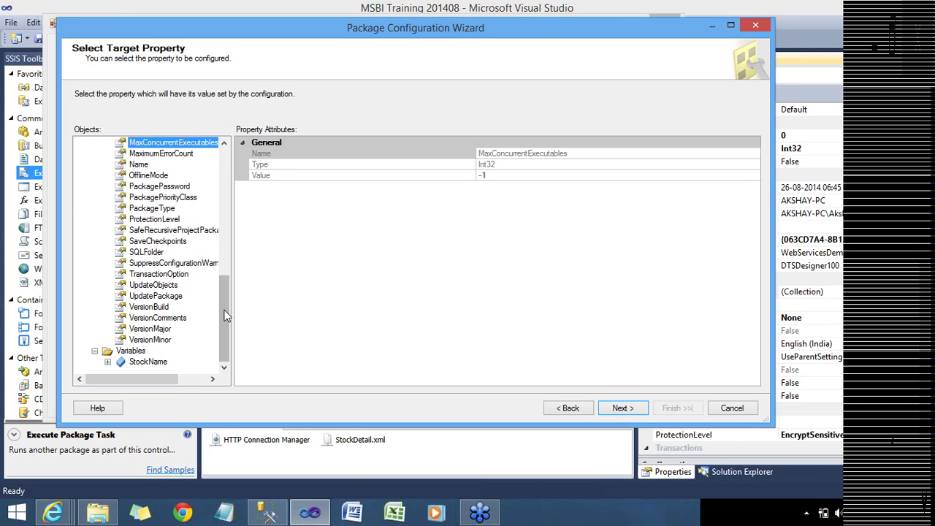
Choose the Value property of the StockName variable as the configuration's target property
{"action": "left_click_drag", "start_coordinate": [225, 312], "coordinate": [220, 166]}
{"action": "left_click", "coordinate": [95, 209]}
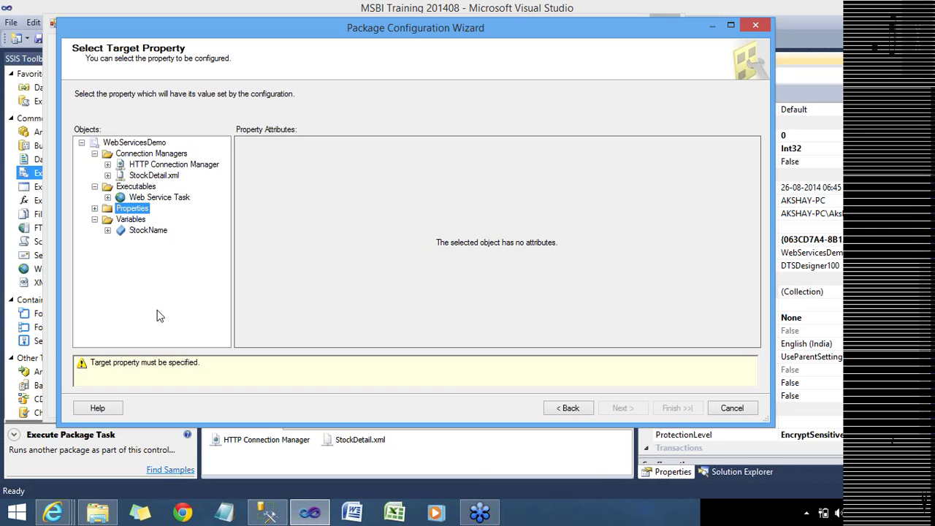
{"action": "left_click", "coordinate": [107, 230]}
{"action": "left_click", "coordinate": [121, 241]}
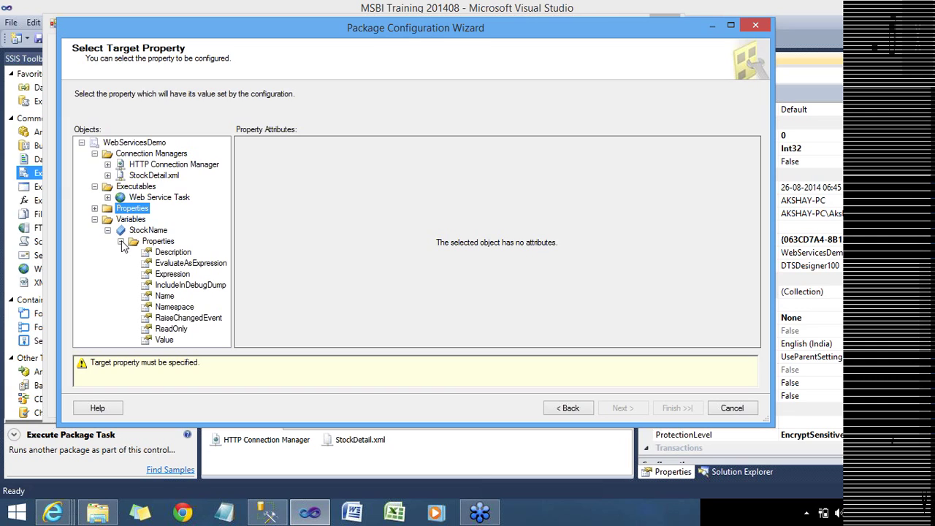
{"action": "left_click", "coordinate": [164, 340]}
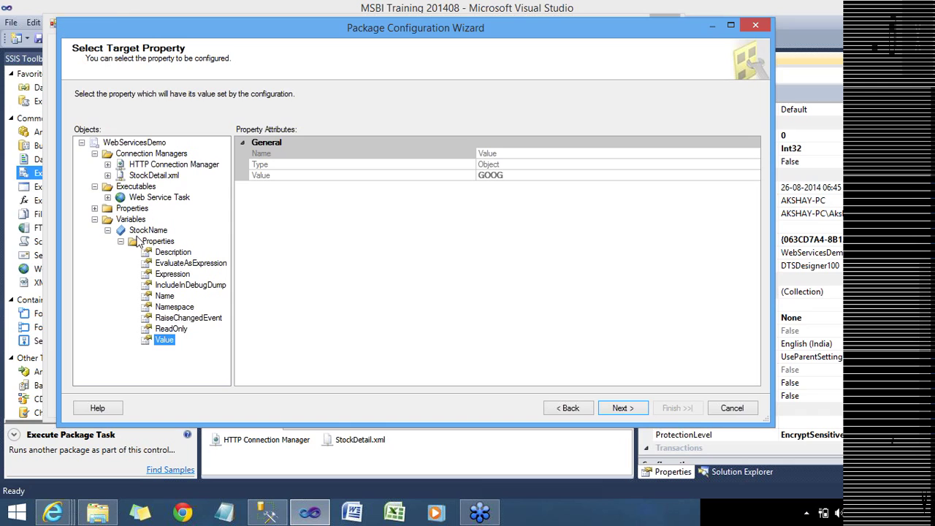
{"action": "left_click", "coordinate": [620, 408]}
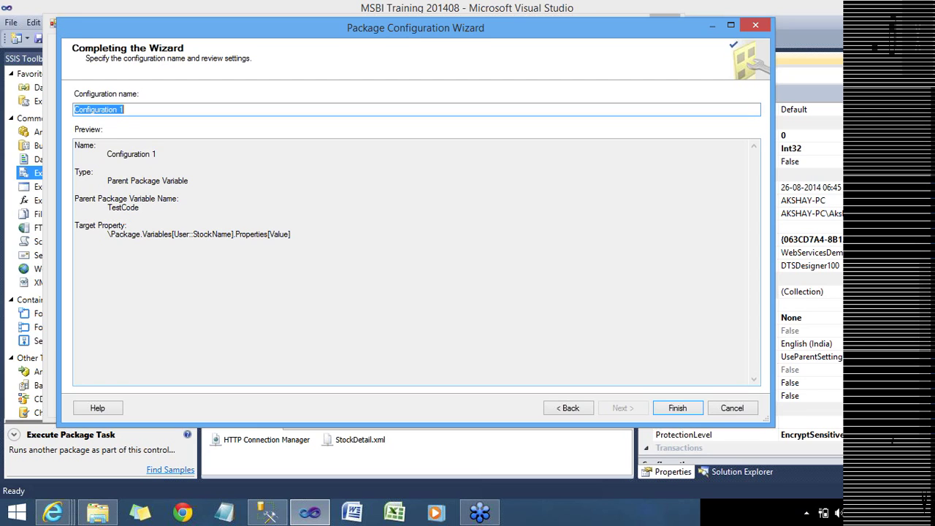
Name the configuration ParentVariableConfig, finish the wizard, and close the Package Configurations Organizer
{"action": "type", "text": "Pa"}
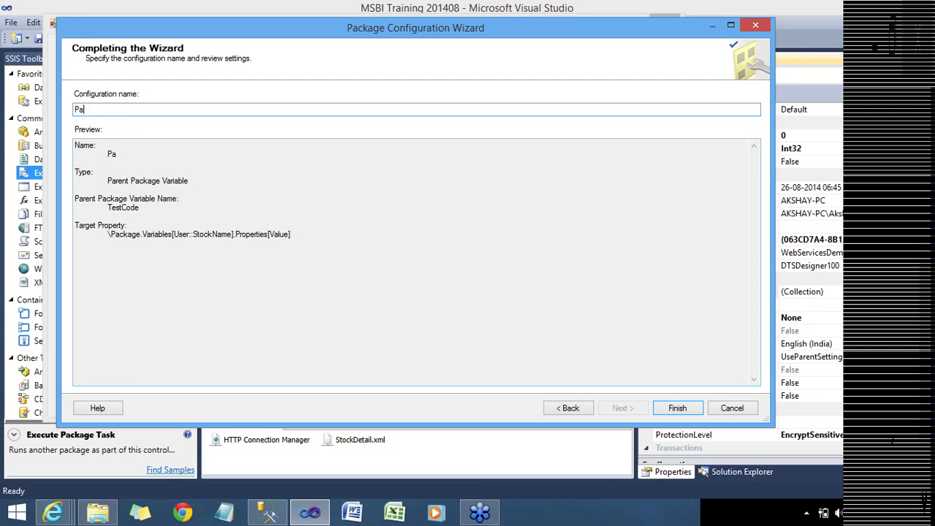
{"action": "type", "text": "rentVariableConfig"}
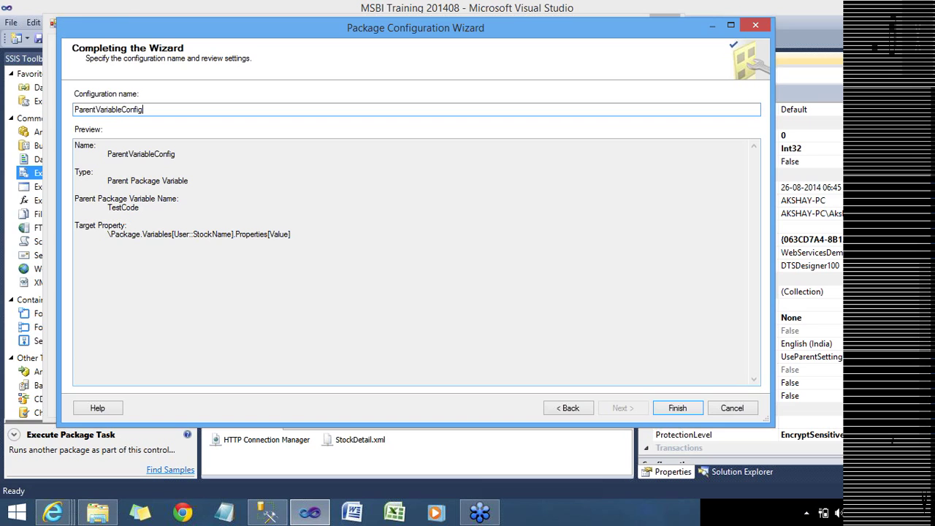
{"action": "left_click", "coordinate": [678, 409]}
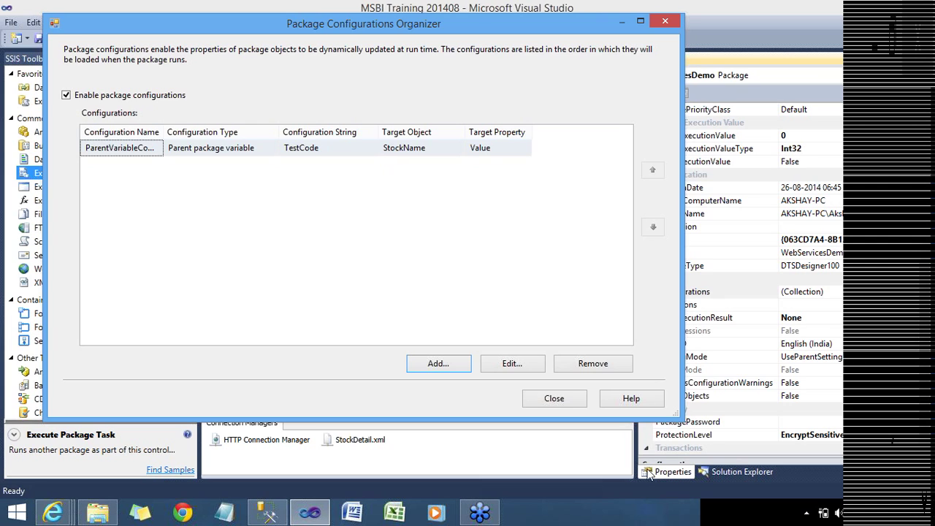
{"action": "left_click", "coordinate": [575, 401]}
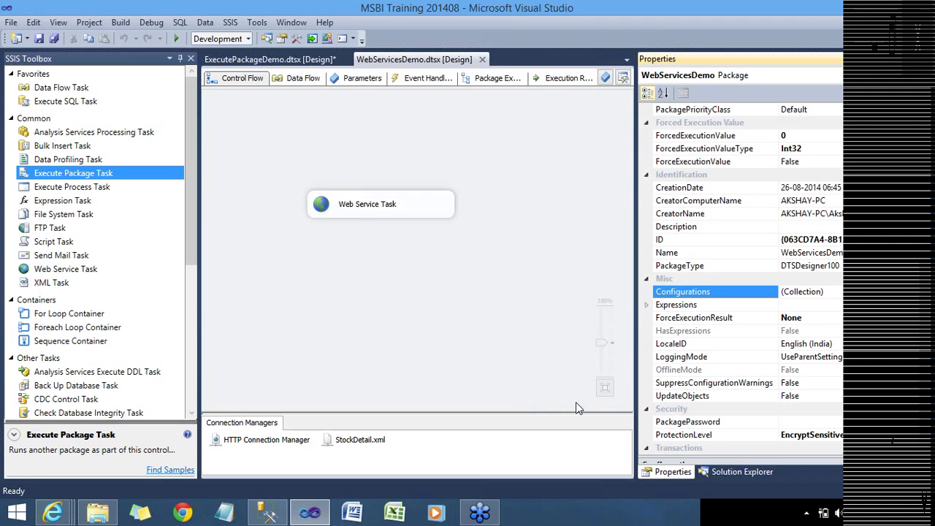
Switch to the ExecutePackageDemo package, check its variables, and return to its control flow
{"action": "left_click", "coordinate": [298, 59]}
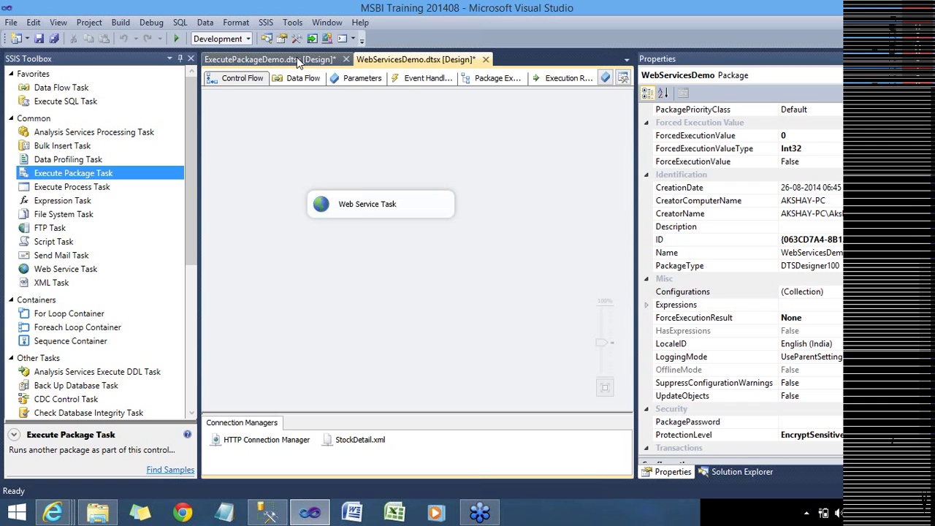
{"action": "left_click", "coordinate": [605, 79]}
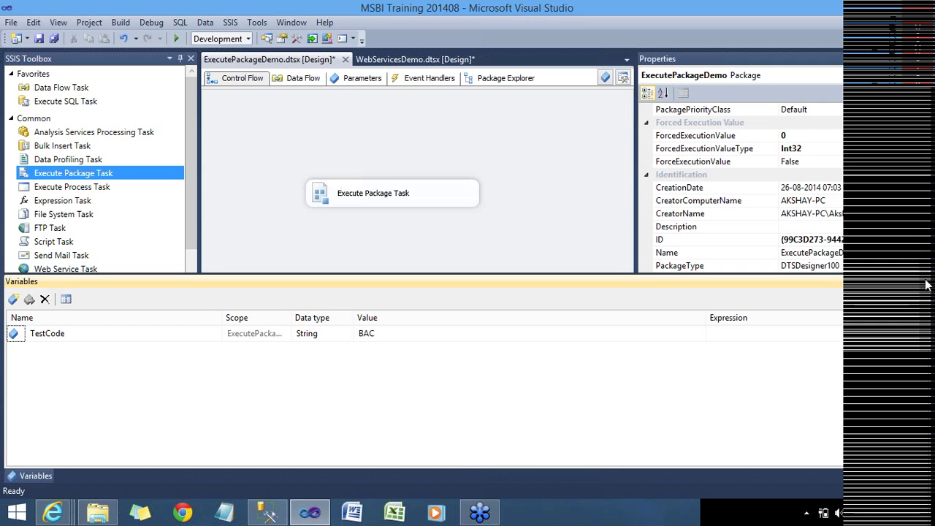
{"action": "left_click", "coordinate": [553, 323]}
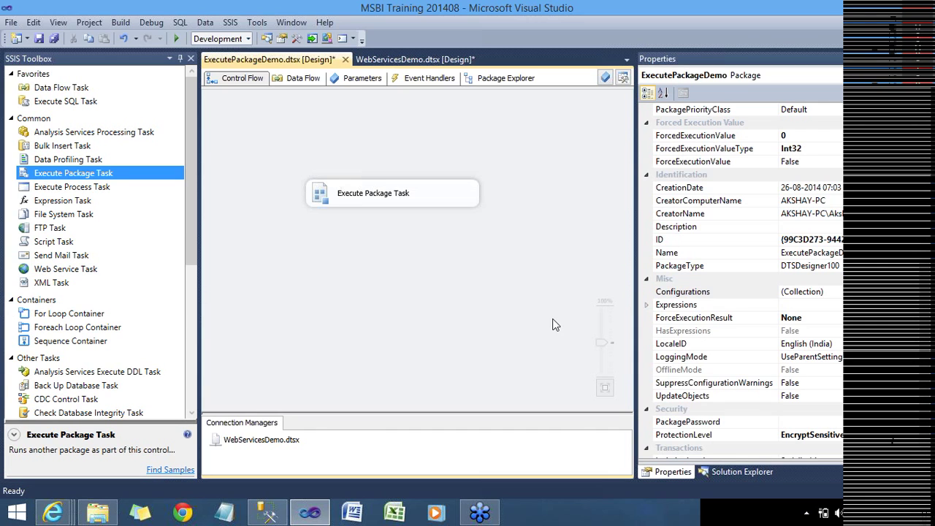
Close the WebServicesDemo package with its changes saved, and save the ExecutePackageDemo package
{"action": "left_click", "coordinate": [485, 59]}
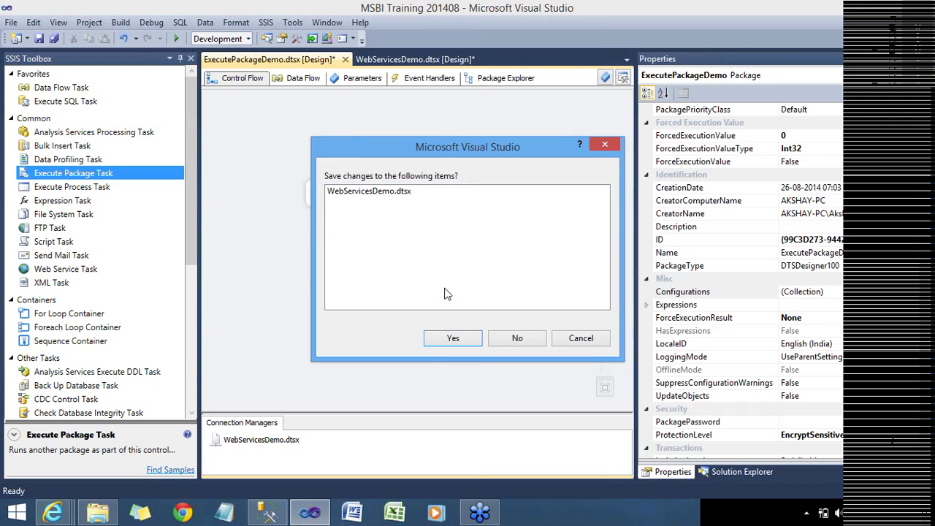
{"action": "left_click", "coordinate": [449, 338]}
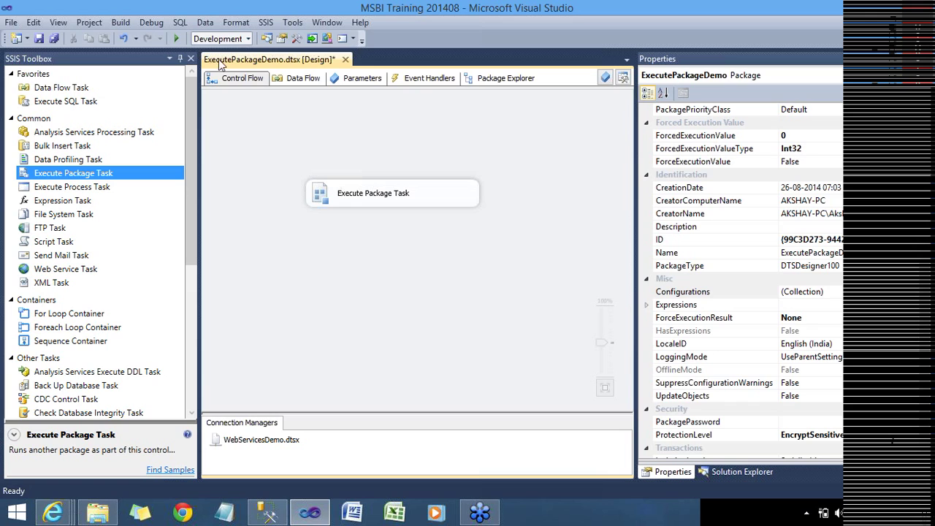
{"action": "left_click", "coordinate": [53, 39]}
Display the project's files and set ExecutePackageDemo.dtsx as the startup object
{"action": "left_click", "coordinate": [268, 39]}
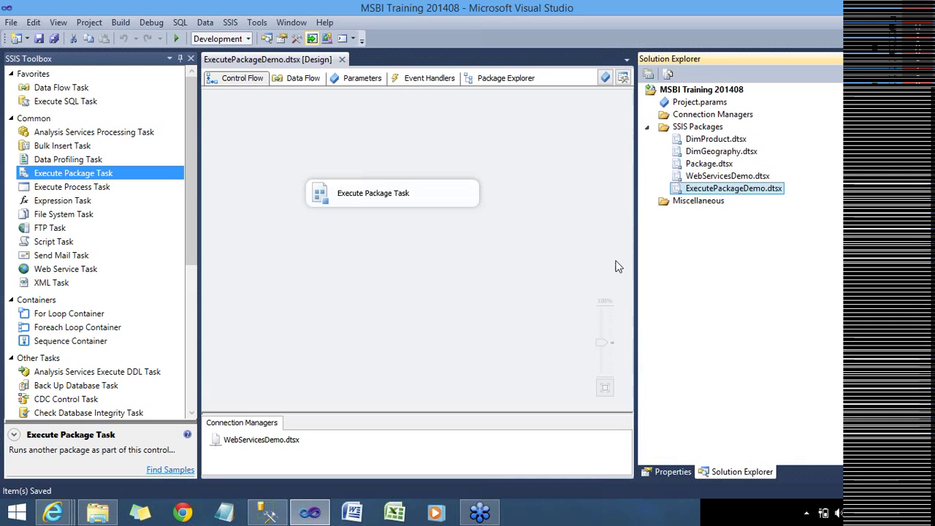
{"action": "right_click", "coordinate": [726, 191]}
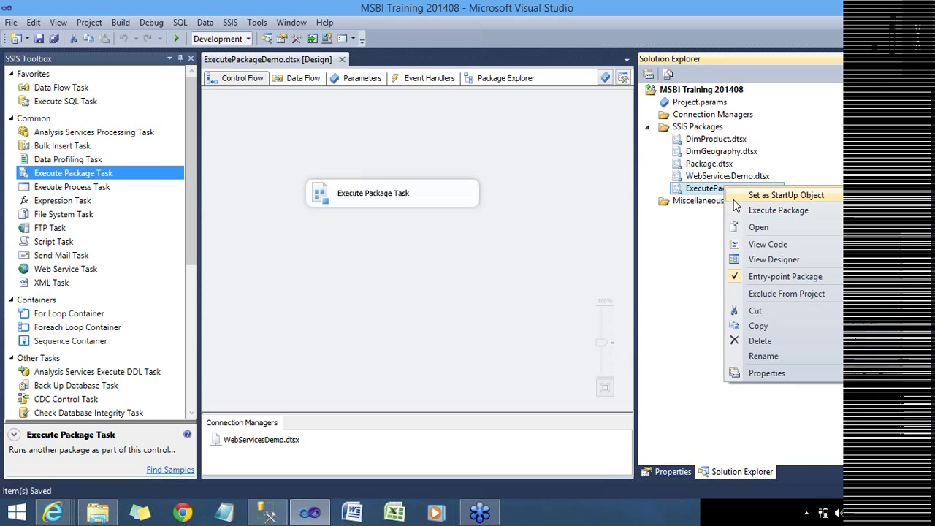
{"action": "left_click", "coordinate": [733, 199]}
{"action": "left_click", "coordinate": [465, 296]}
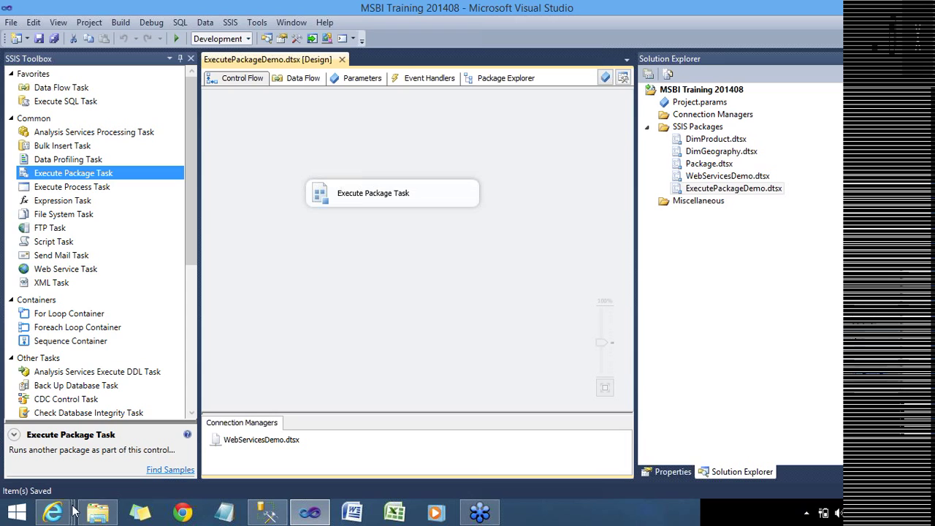
Open StockDetail.xml from the WebServicesExample folder in File Explorer and examine the company name it contains
{"action": "mouse_move", "coordinate": [64, 514]}
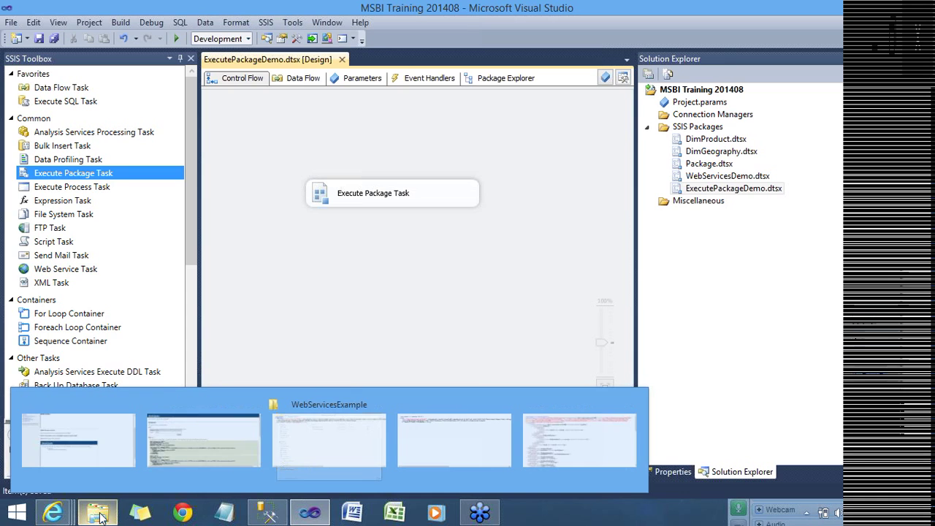
{"action": "left_click", "coordinate": [98, 514]}
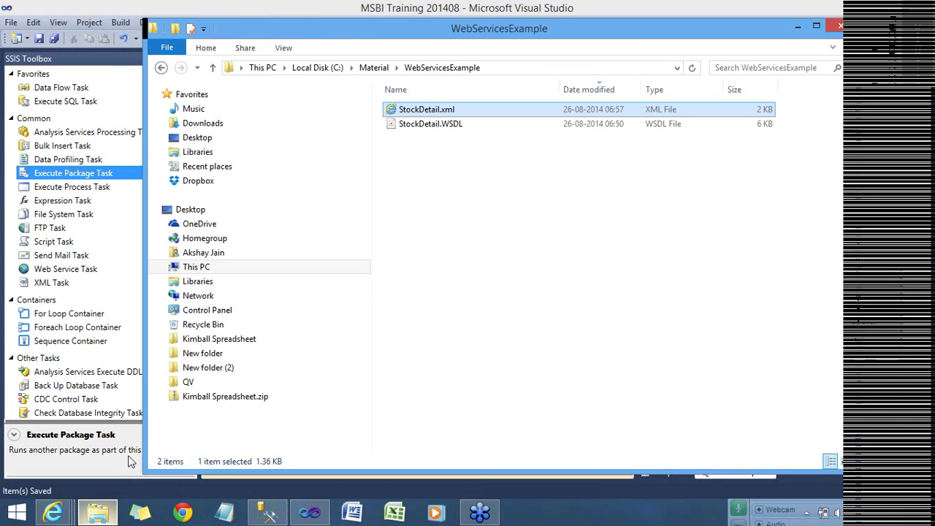
{"action": "double_click", "coordinate": [430, 109]}
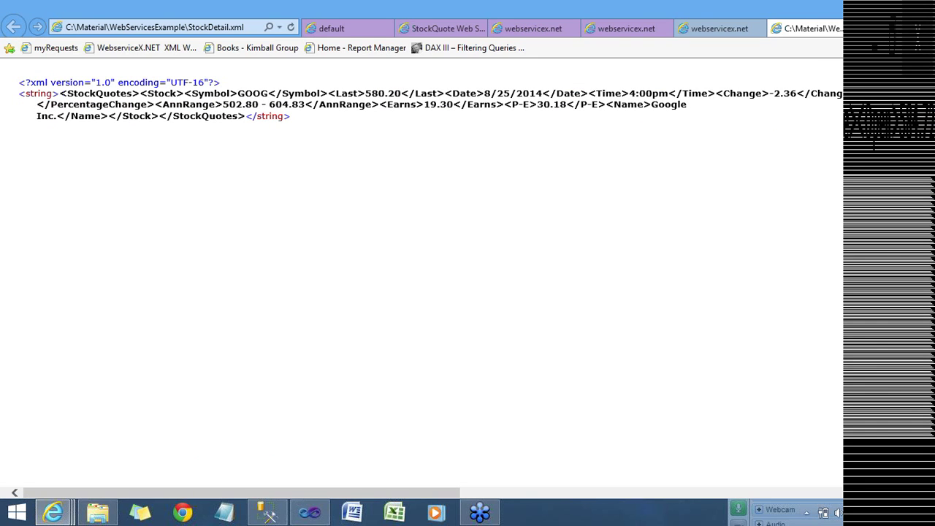
{"action": "left_click_drag", "start_coordinate": [650, 104], "coordinate": [291, 116]}
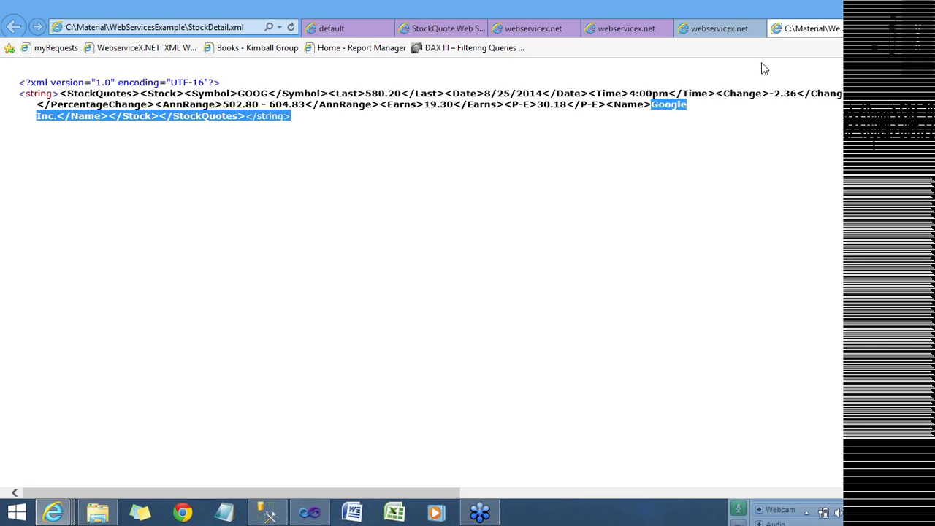
Close the StockDetail.xml page and the webservicex.net result and WSDL pages, keeping the default and StockQuote Web Service pages
{"action": "left_click", "coordinate": [851, 33]}
{"action": "left_click", "coordinate": [740, 27]}
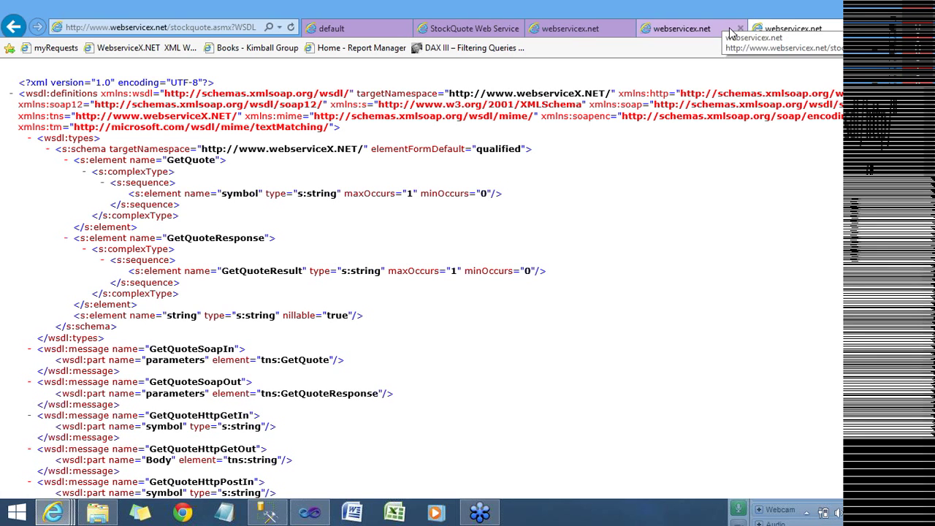
{"action": "left_click", "coordinate": [741, 28]}
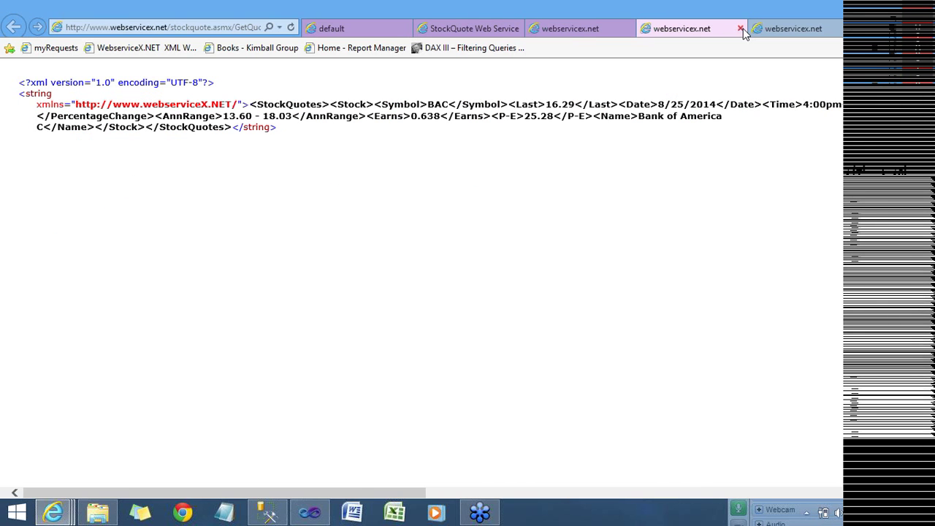
{"action": "left_click", "coordinate": [628, 27]}
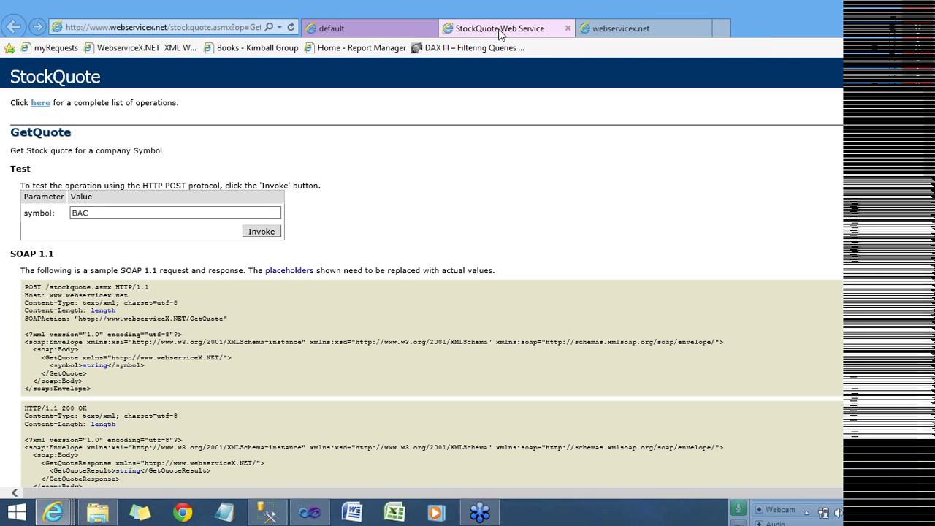
{"action": "left_click", "coordinate": [620, 35]}
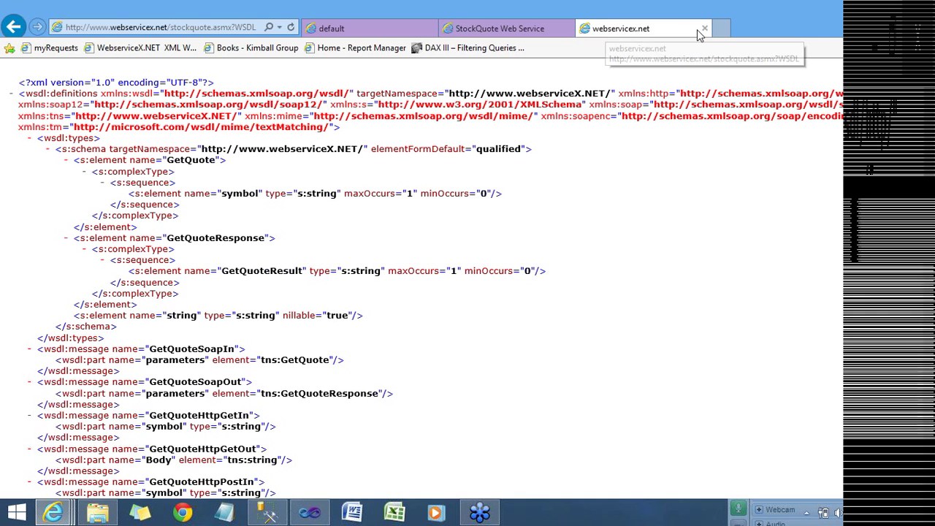
{"action": "left_click", "coordinate": [704, 28]}
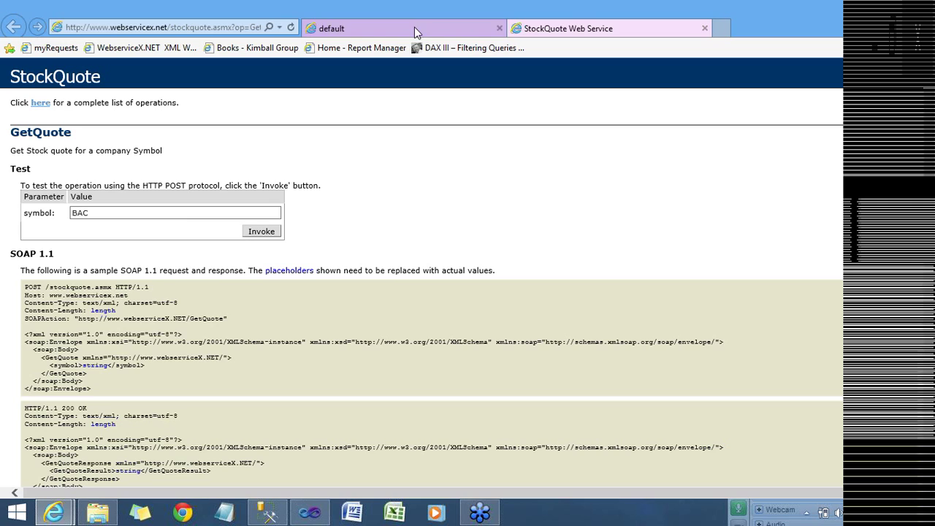
{"action": "left_click", "coordinate": [414, 27]}
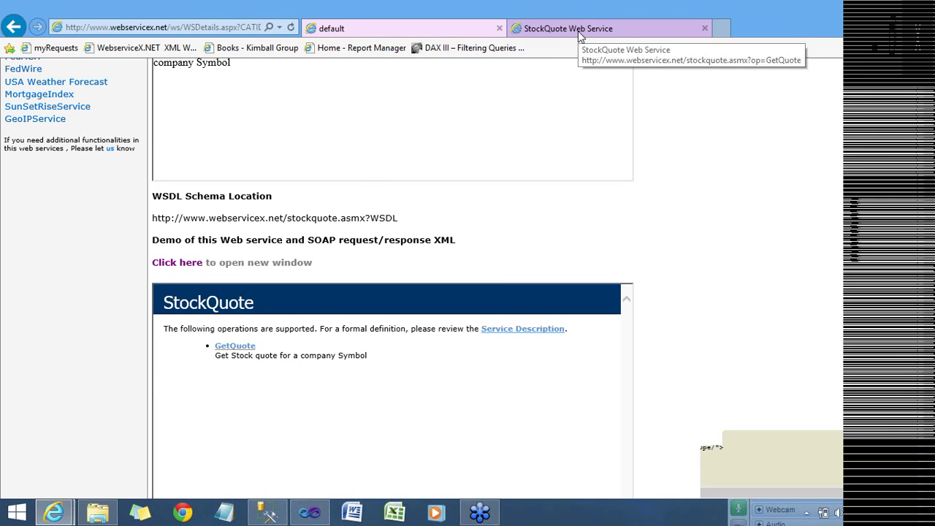
{"action": "left_click", "coordinate": [577, 31]}
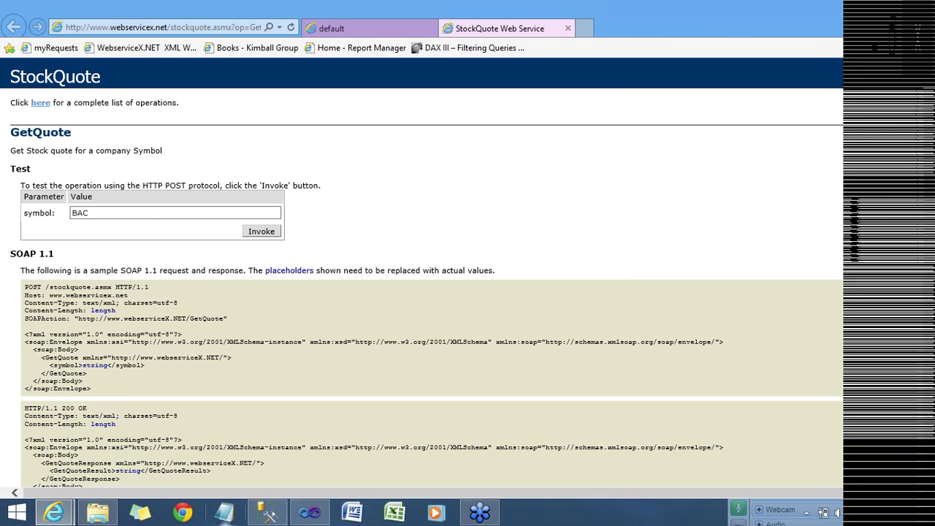
Switch to Visual Studio, run ExecutePackageDemo, and stop debugging after checking the task status in both packages
{"action": "left_click", "coordinate": [309, 513]}
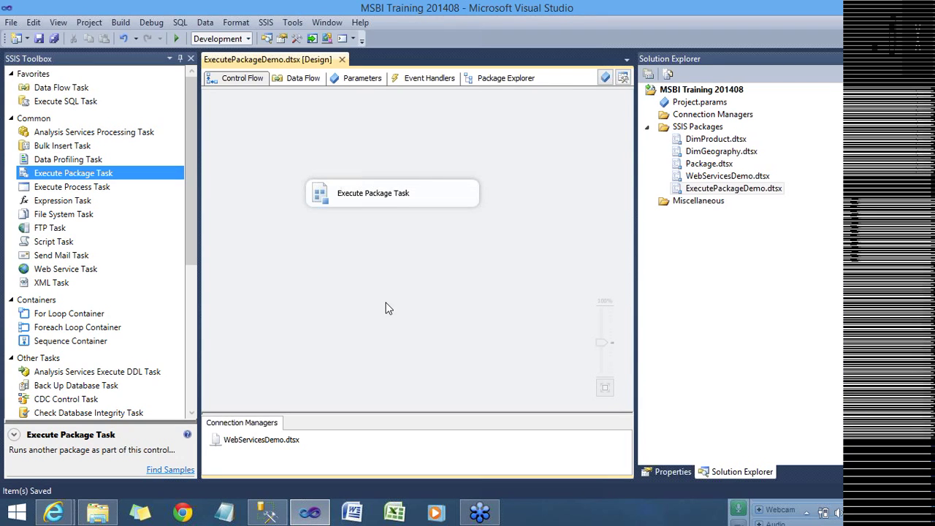
{"action": "left_click", "coordinate": [178, 40]}
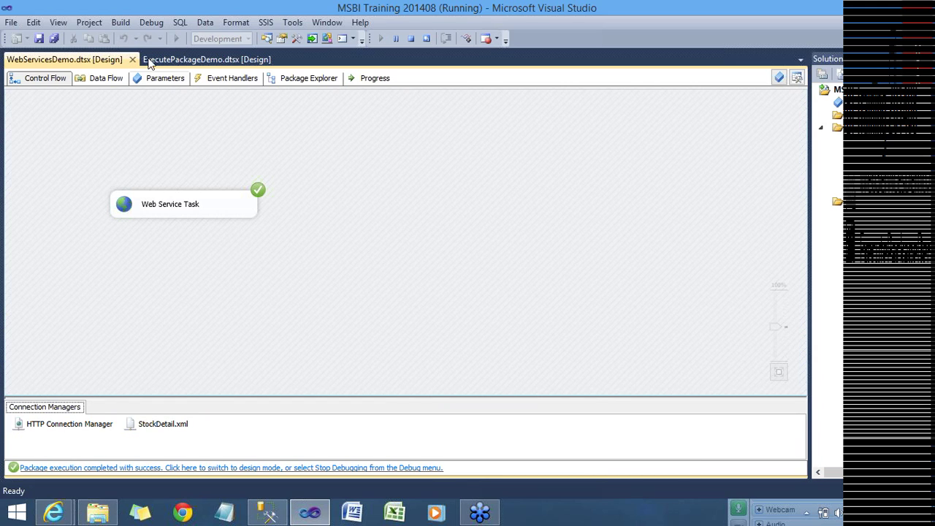
{"action": "left_click", "coordinate": [216, 61]}
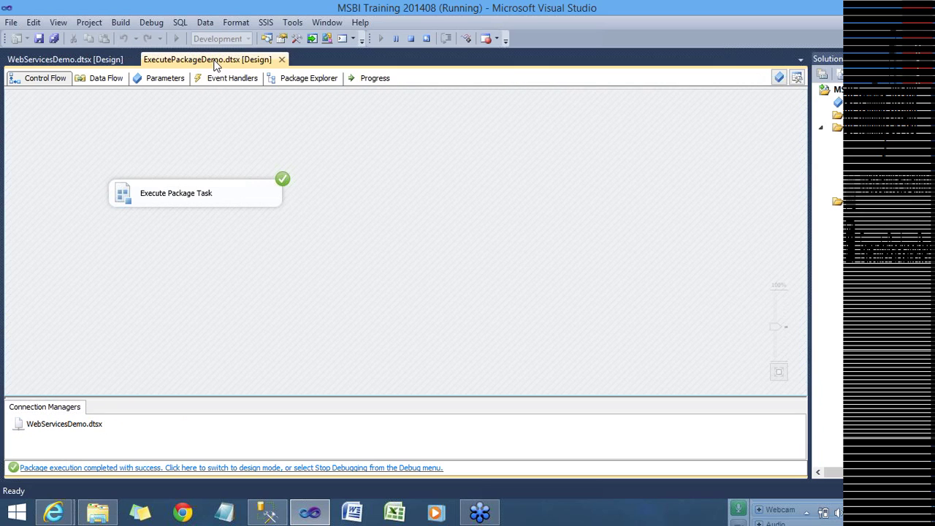
{"action": "left_click", "coordinate": [102, 62]}
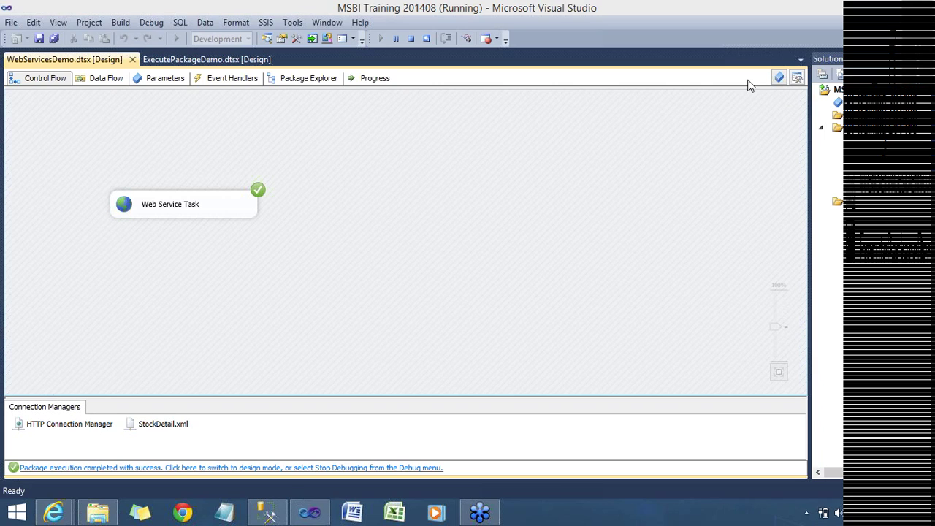
{"action": "left_click", "coordinate": [410, 40]}
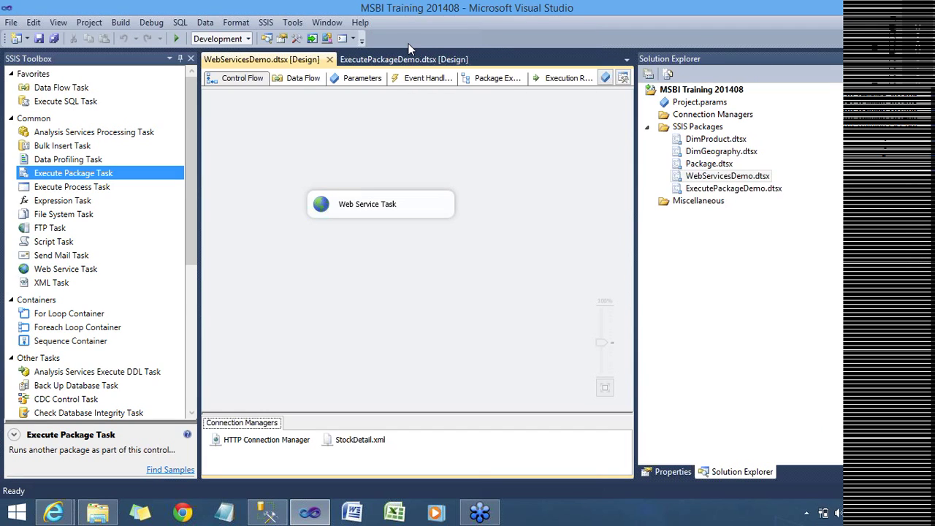
Open the regenerated StockDetail.xml from File Explorer to check its stock symbol, and return to the WebServicesDemo package in Visual Studio
{"action": "left_click", "coordinate": [106, 520]}
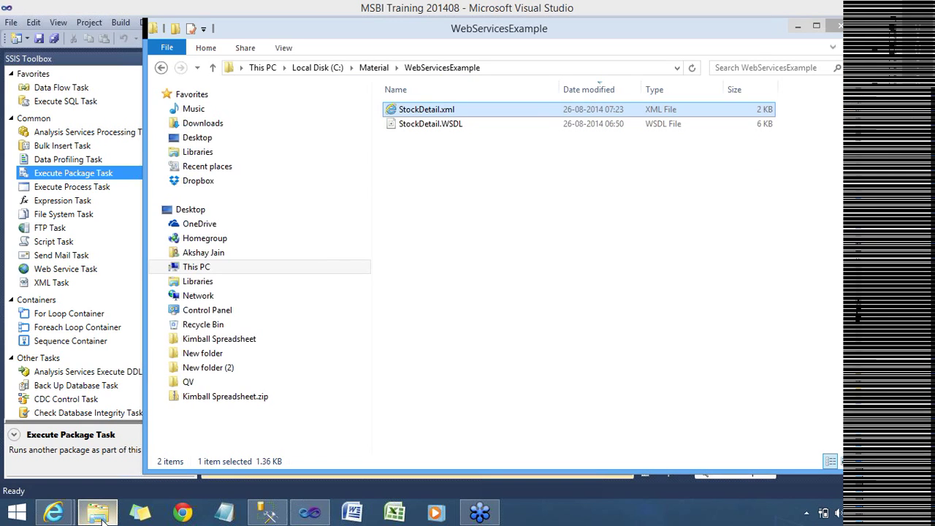
{"action": "double_click", "coordinate": [438, 111]}
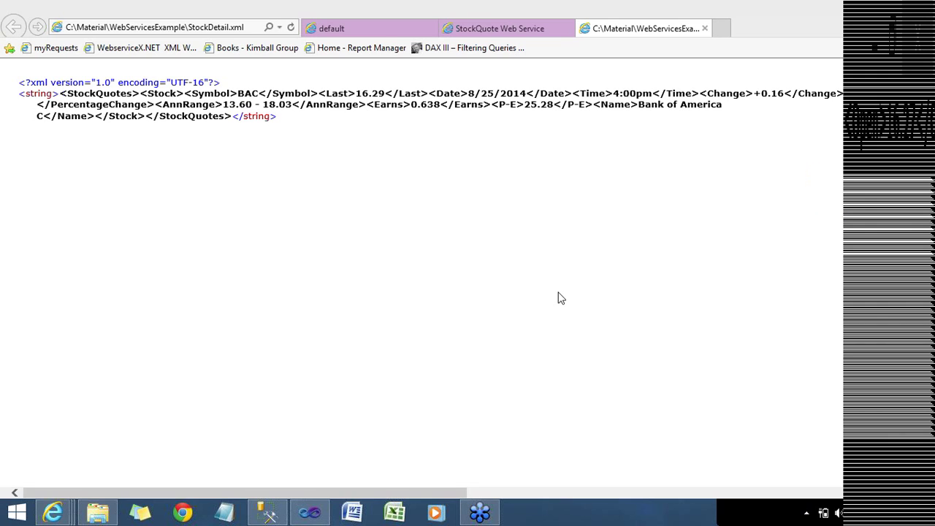
{"action": "left_click", "coordinate": [312, 514]}
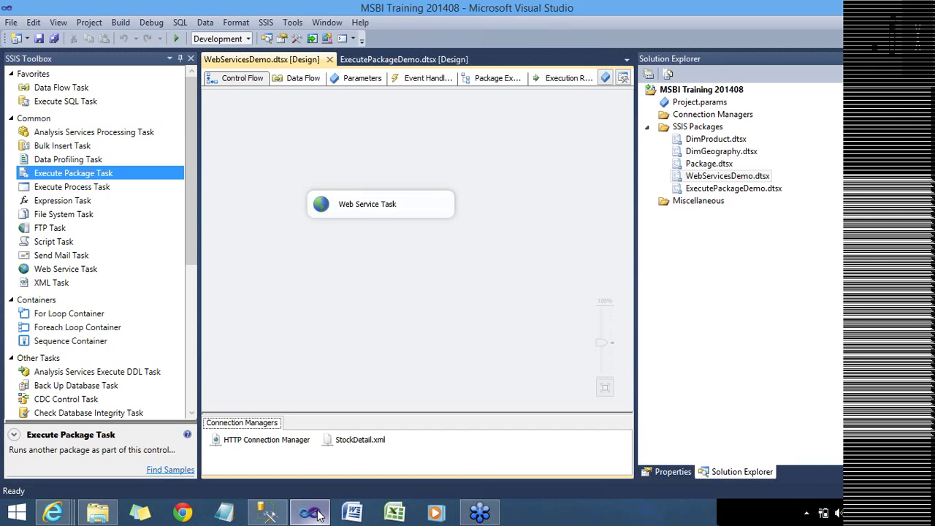
{"action": "left_click", "coordinate": [235, 171]}
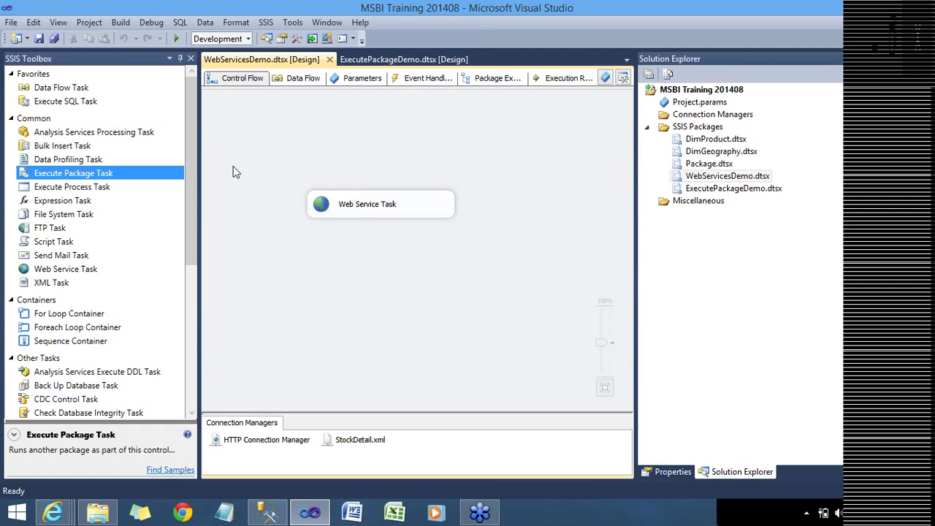
Open Project.params and add a project parameter, keeping its default name and settings
{"action": "double_click", "coordinate": [698, 103]}
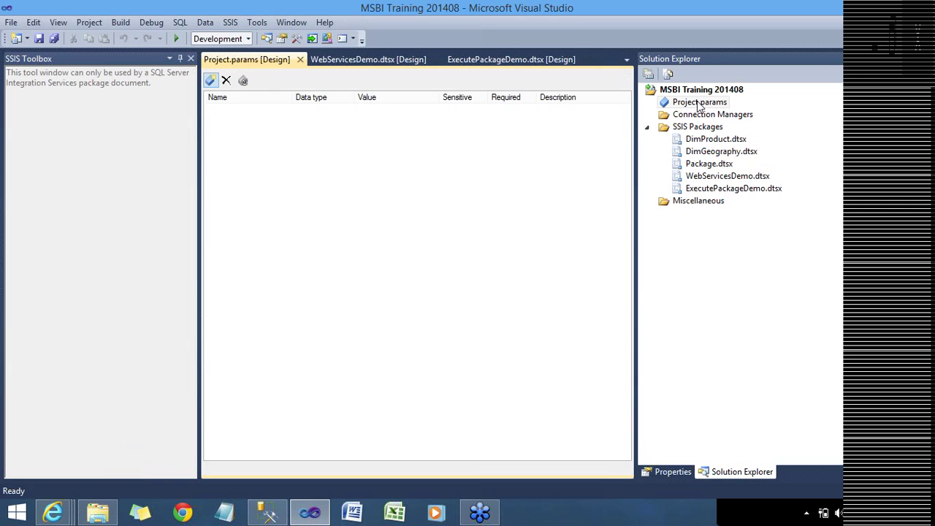
{"action": "left_click", "coordinate": [210, 80]}
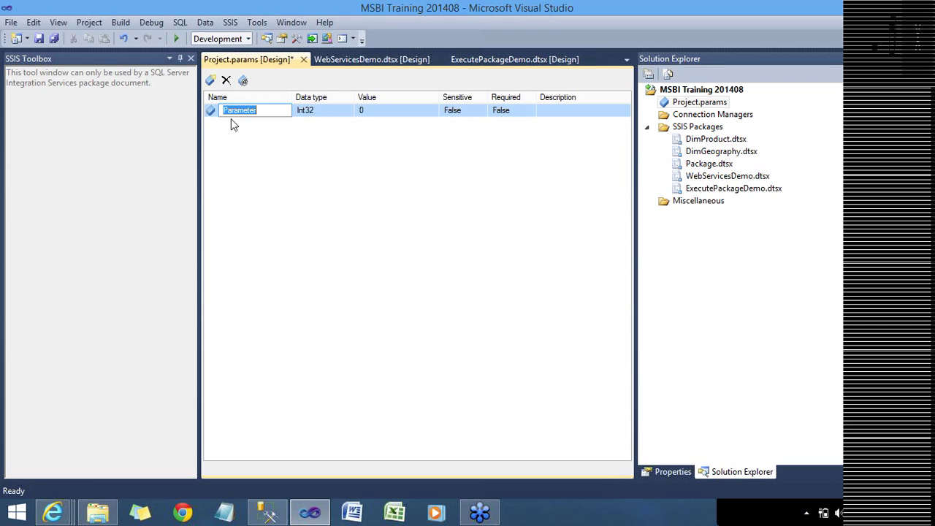
{"action": "key", "text": "Return"}
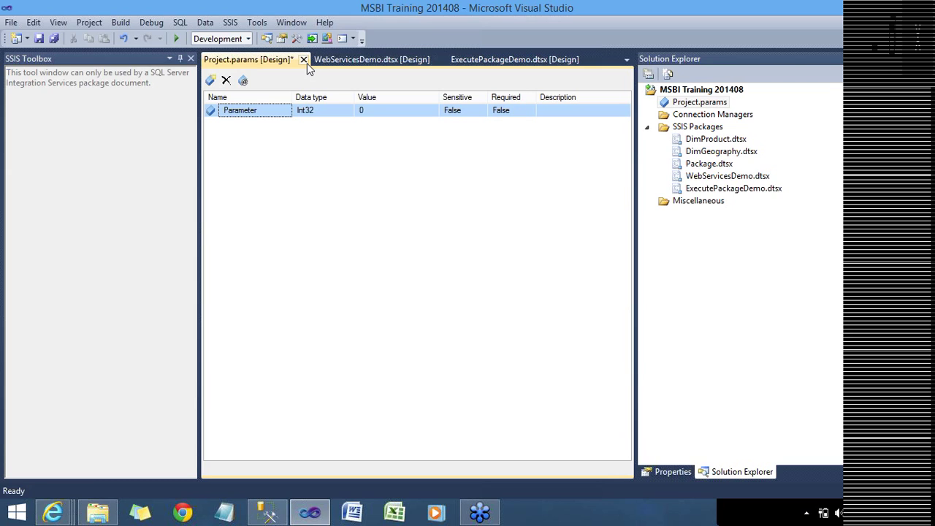
Close Project.params and discard the unsaved project parameter
{"action": "left_click", "coordinate": [304, 60]}
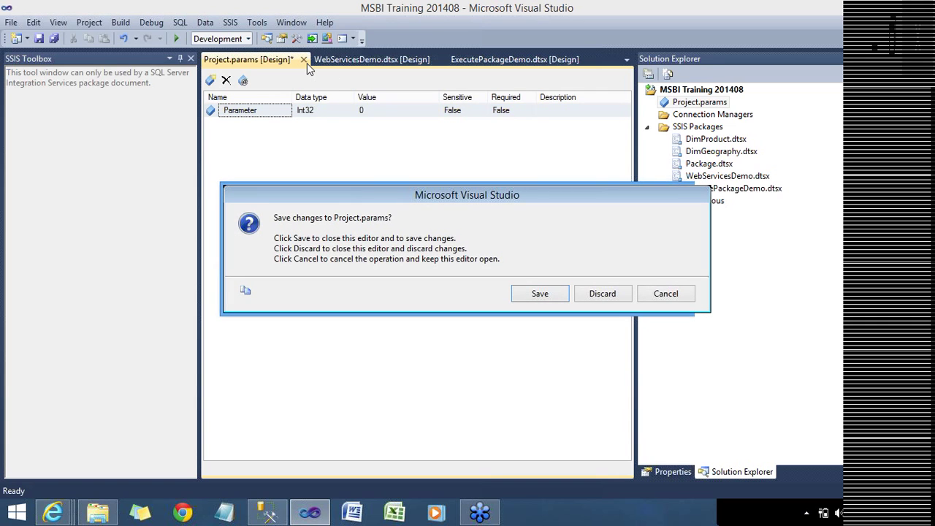
{"action": "left_click", "coordinate": [603, 293]}
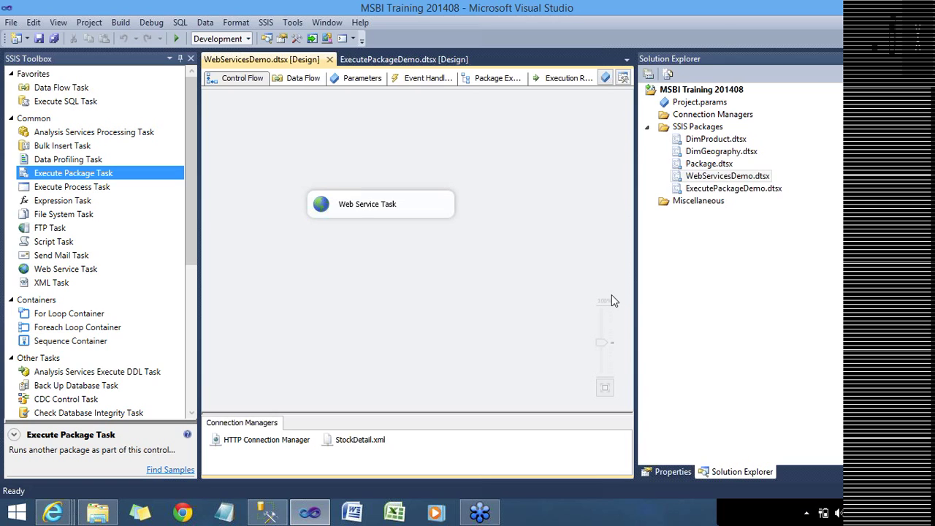
Review the Web Service Task's general connection settings without changes, then check the ExecutePackageDemo control flow and return to WebServicesDemo
{"action": "double_click", "coordinate": [339, 207]}
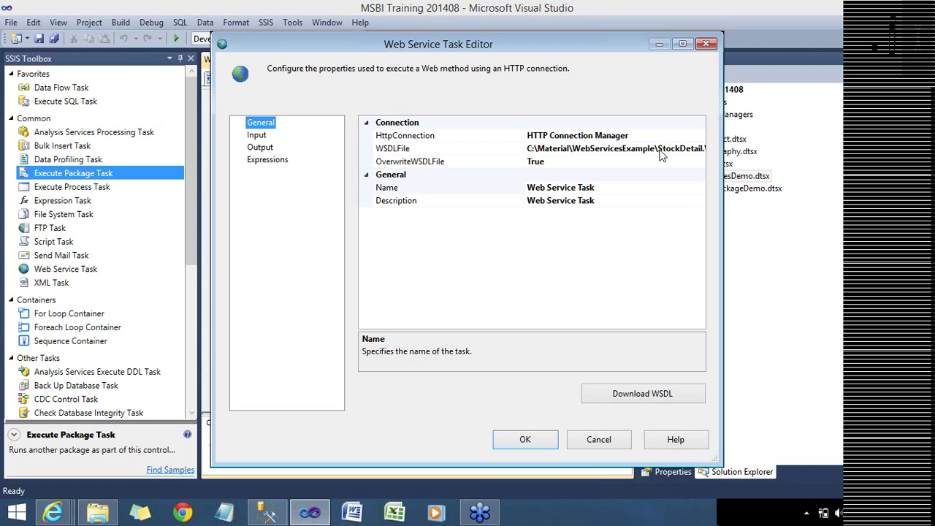
{"action": "left_click", "coordinate": [595, 446]}
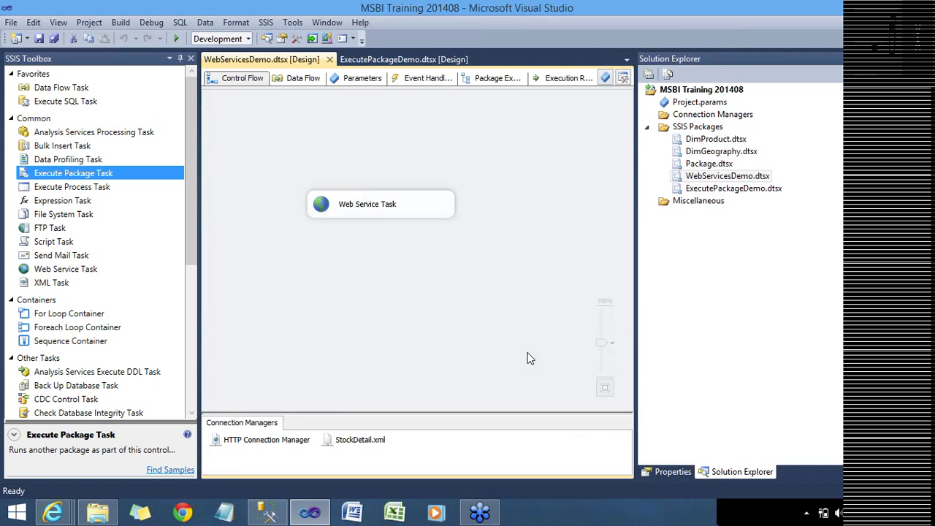
{"action": "left_click", "coordinate": [406, 59]}
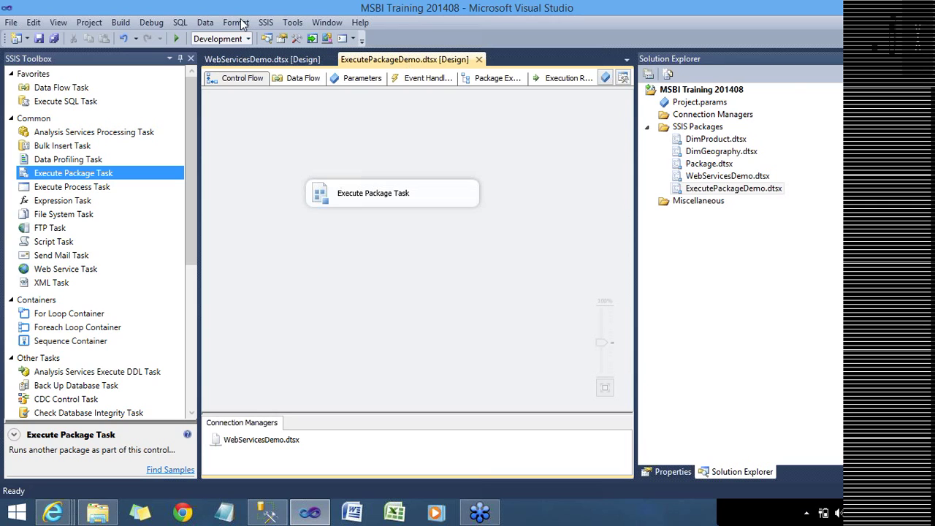
{"action": "left_click", "coordinate": [247, 60]}
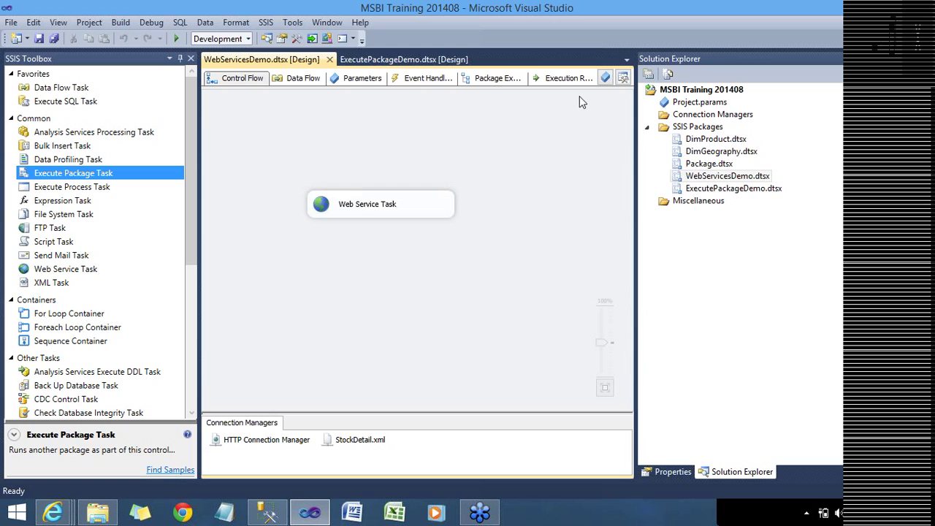
Check WebServicesDemo's StockName variable and how the Web Service Task's input maps it to the symbol parameter, then accept the task editor
{"action": "left_click", "coordinate": [607, 78]}
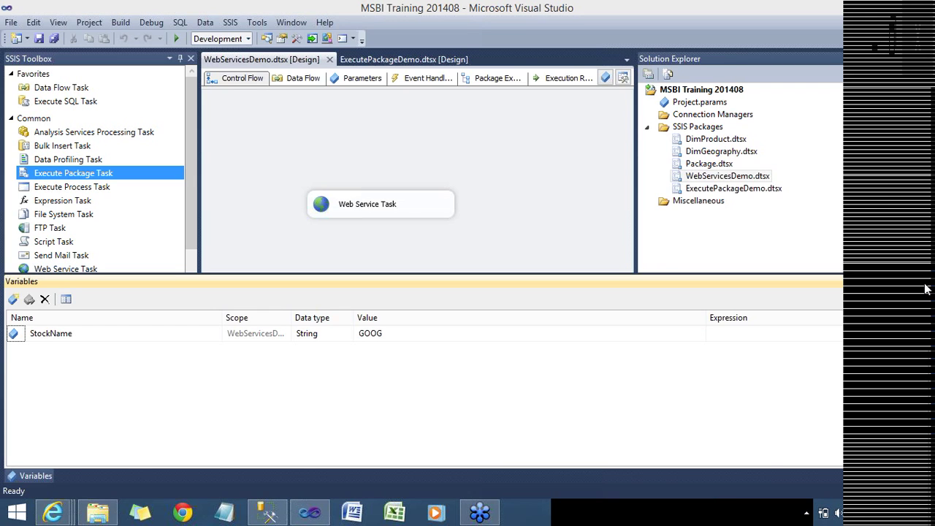
{"action": "double_click", "coordinate": [398, 217]}
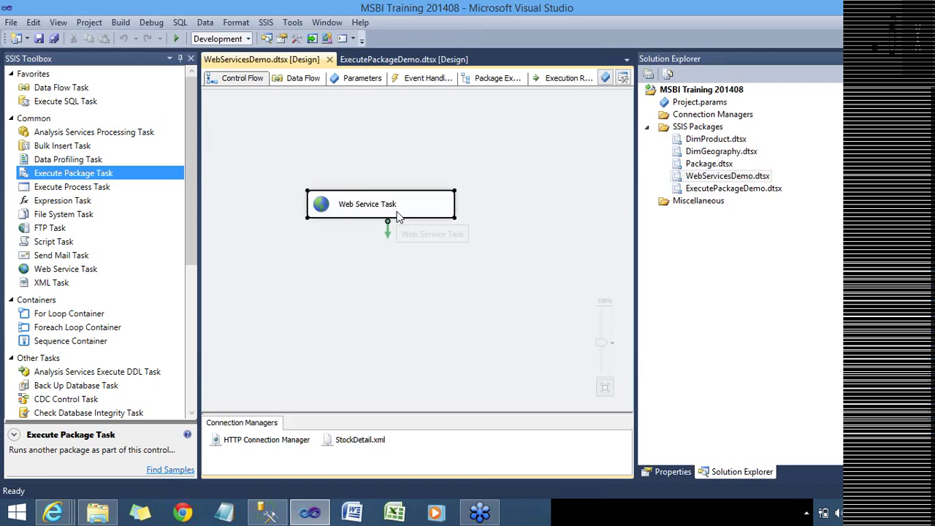
{"action": "left_click", "coordinate": [256, 135]}
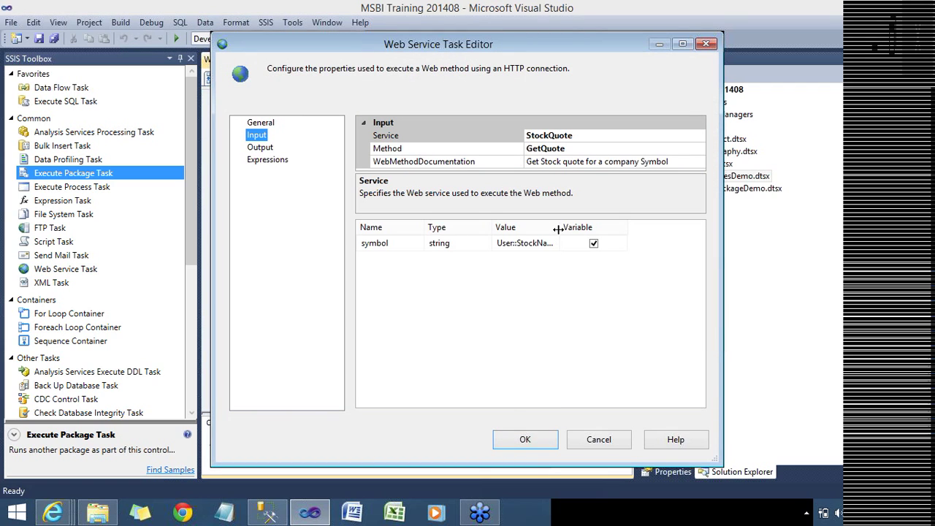
{"action": "mouse_move", "coordinate": [558, 229]}
{"action": "left_mouse_down"}
{"action": "mouse_move", "coordinate": [584, 234]}
{"action": "mouse_move", "coordinate": [557, 241]}
{"action": "left_mouse_up"}
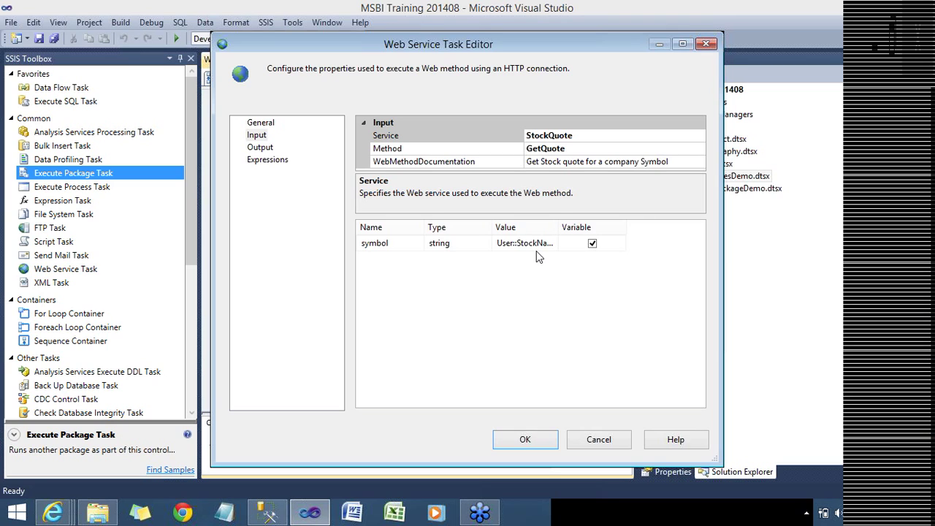
{"action": "left_click", "coordinate": [525, 439]}
Look at the ExecutePackageDemo control flow again, then return to WebServicesDemo and show its variables
{"action": "left_click", "coordinate": [383, 61]}
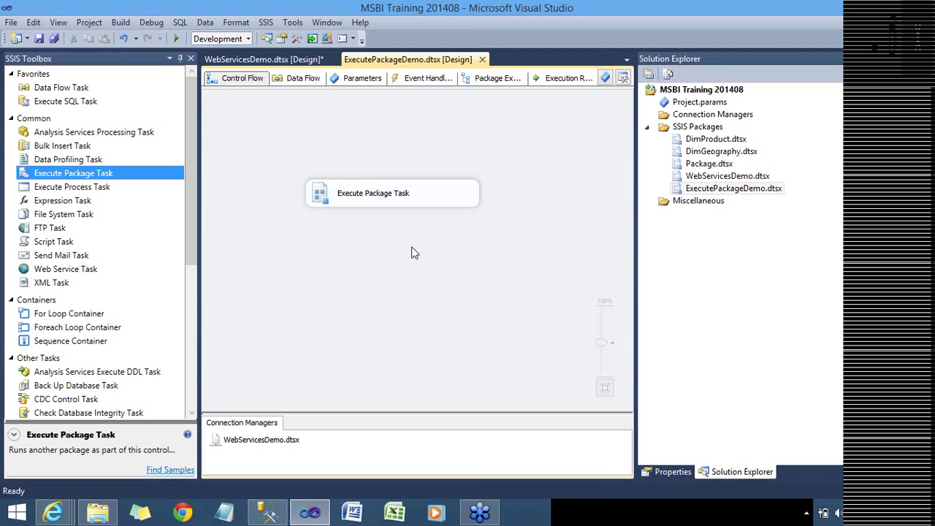
{"action": "left_click", "coordinate": [271, 62]}
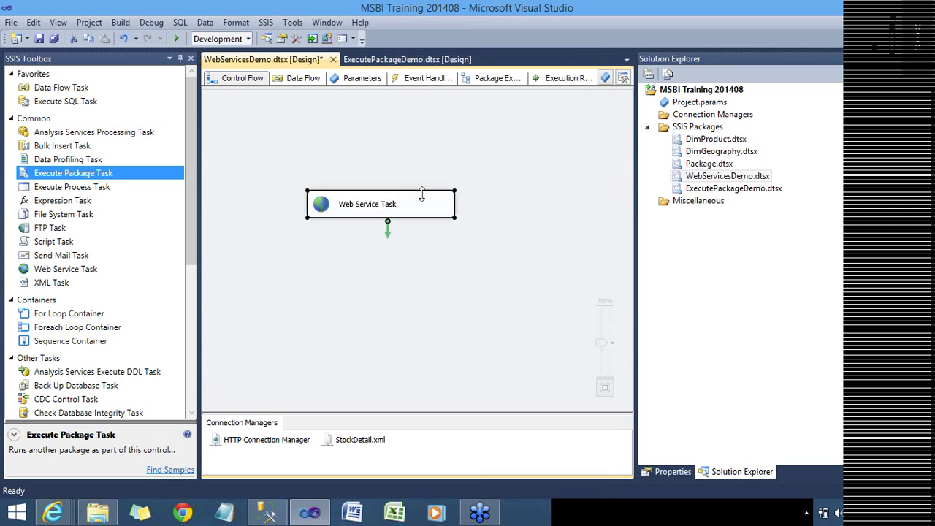
{"action": "left_click", "coordinate": [605, 79]}
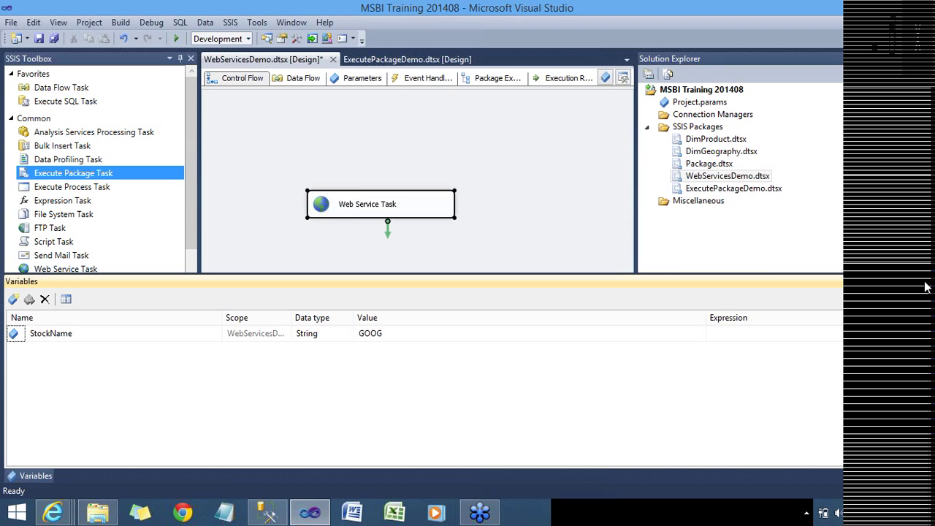
Show the WebServicesDemo package's properties and look through them for the Configurations property
{"action": "left_click", "coordinate": [438, 299]}
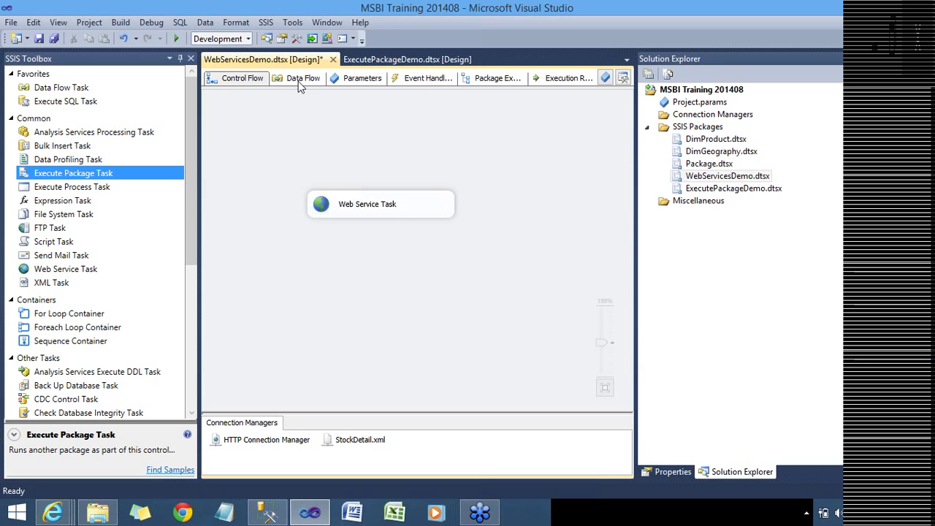
{"action": "left_click", "coordinate": [280, 38]}
{"action": "left_click", "coordinate": [260, 164]}
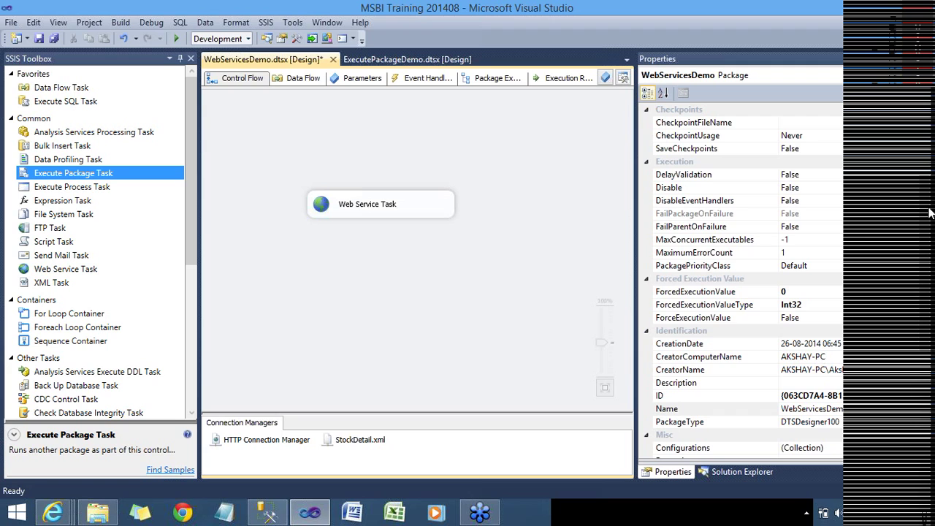
{"action": "left_click", "coordinate": [679, 408]}
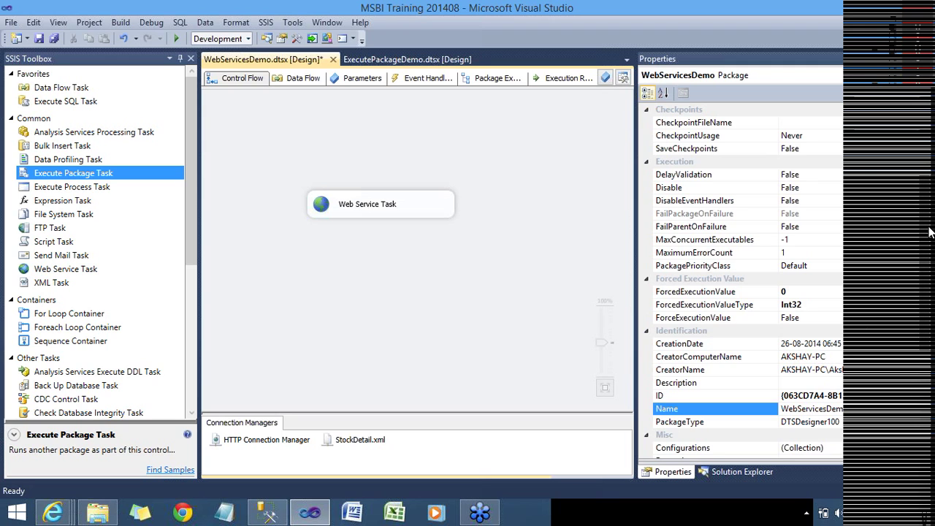
{"action": "scroll", "coordinate": [737, 292], "scroll_direction": "down", "scroll_amount": 1}
{"action": "scroll", "coordinate": [738, 292], "scroll_direction": "down", "scroll_amount": 3}
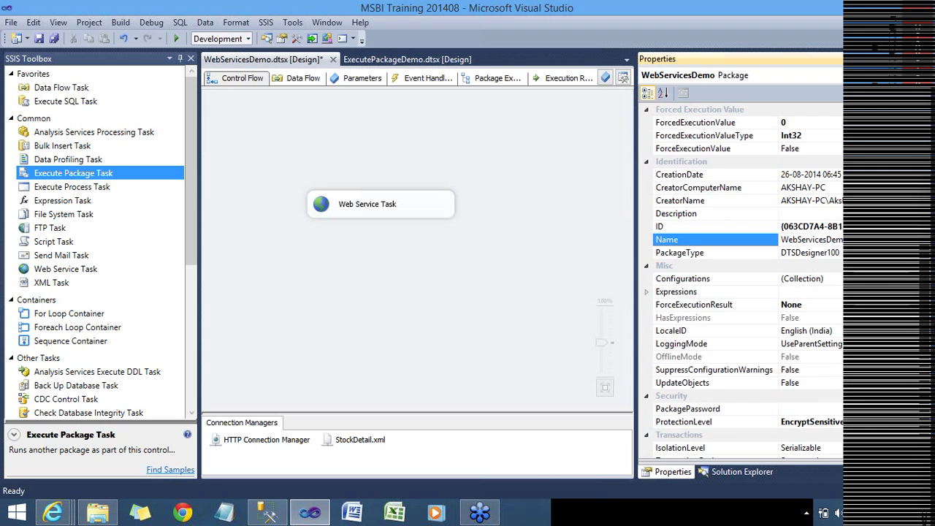
Open the WebServicesDemo package's configurations organizer and widen the Configuration Name column to show the full name
{"action": "left_click", "coordinate": [909, 278]}
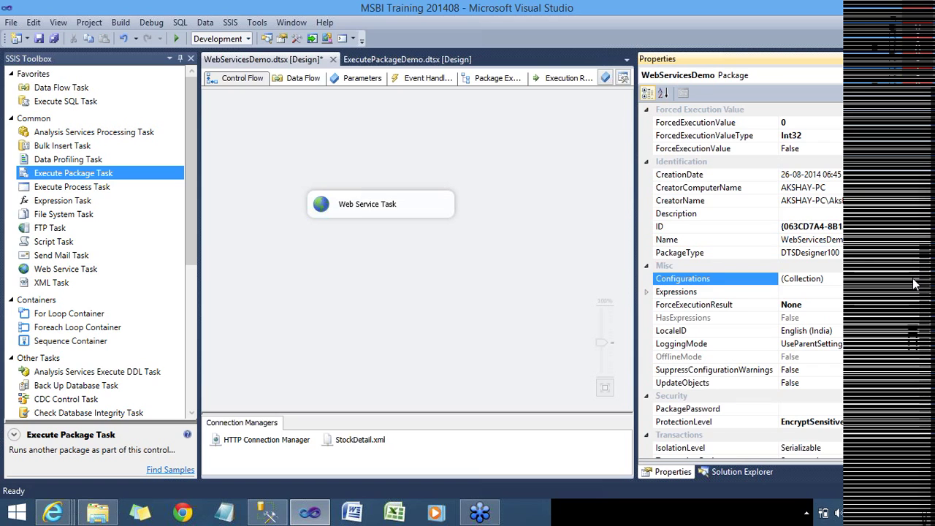
{"action": "left_click", "coordinate": [913, 284]}
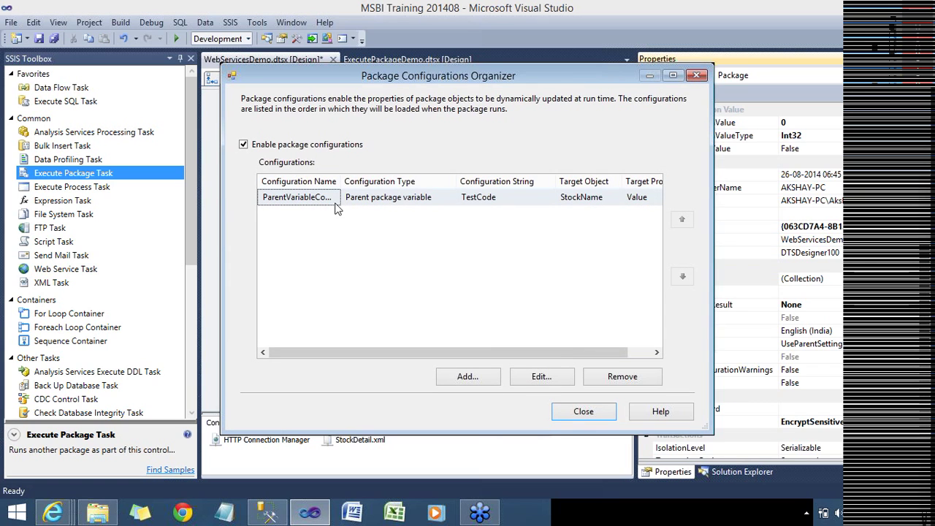
{"action": "double_click", "coordinate": [341, 181]}
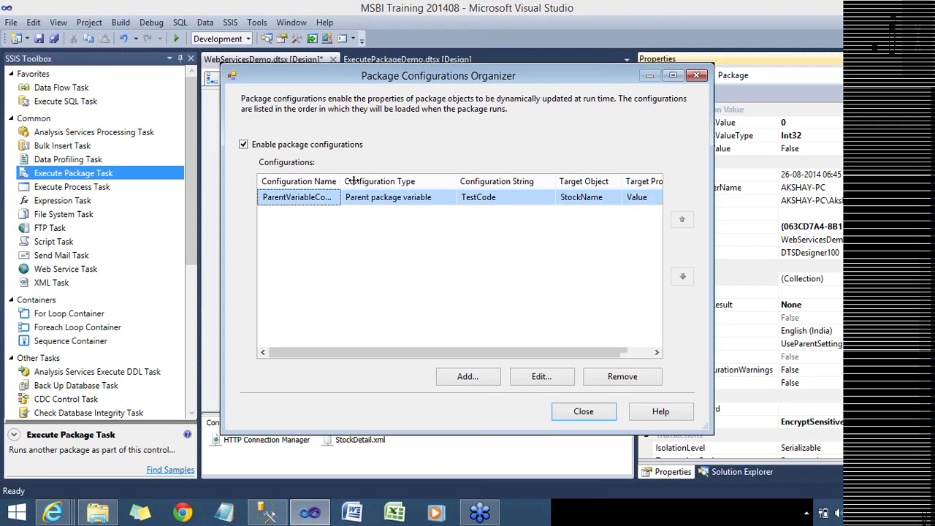
{"action": "left_click_drag", "start_coordinate": [369, 193], "coordinate": [368, 195]}
{"action": "left_click_drag", "start_coordinate": [358, 79], "coordinate": [205, 46]}
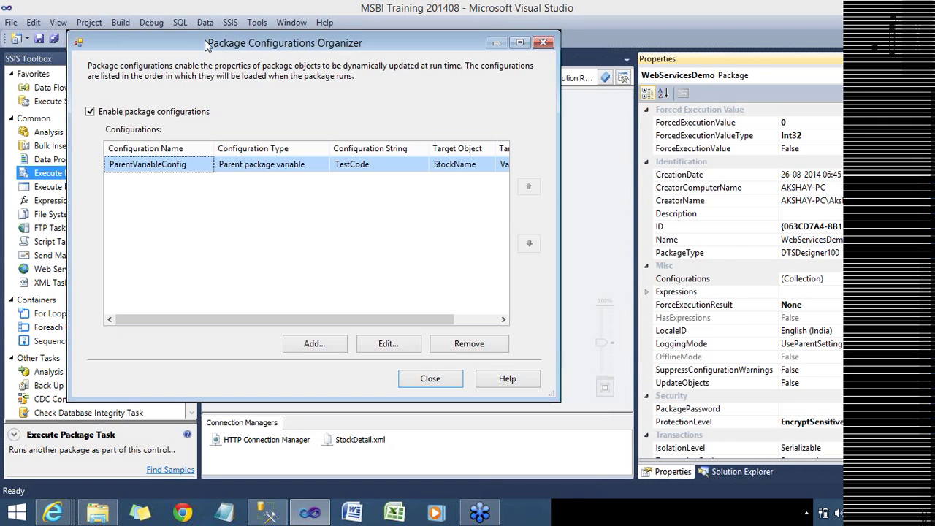
Add a package configuration of type Parent package variable that reads the parent variable TestCode
{"action": "left_click", "coordinate": [314, 344]}
{"action": "left_click", "coordinate": [330, 351]}
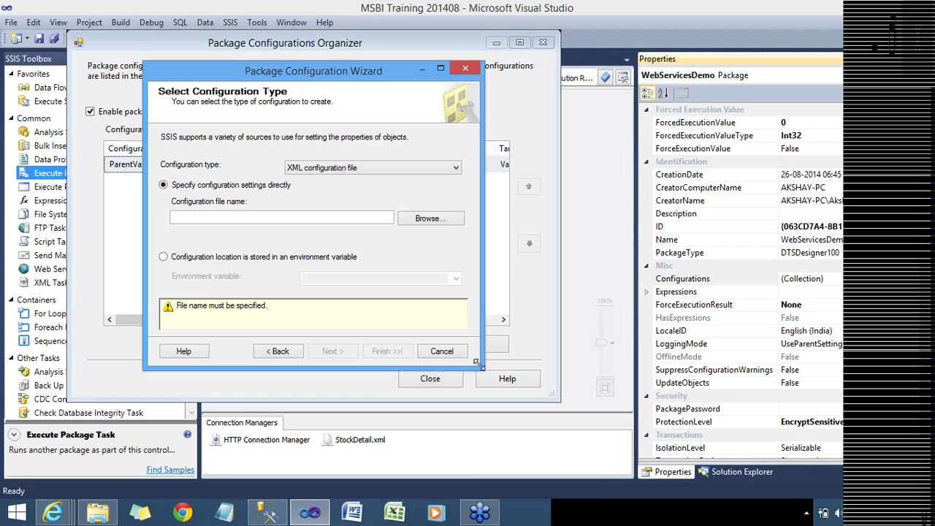
{"action": "left_click_drag", "start_coordinate": [479, 365], "coordinate": [840, 366]}
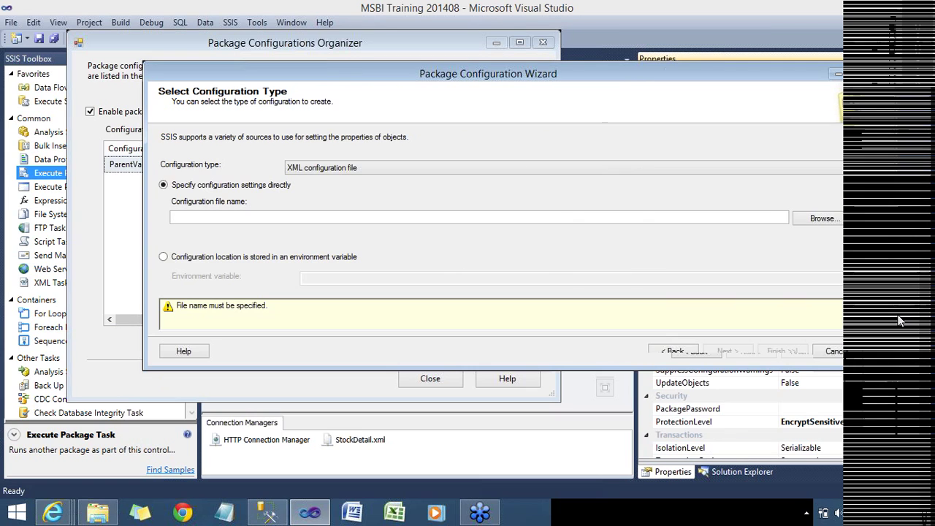
{"action": "left_click", "coordinate": [425, 166]}
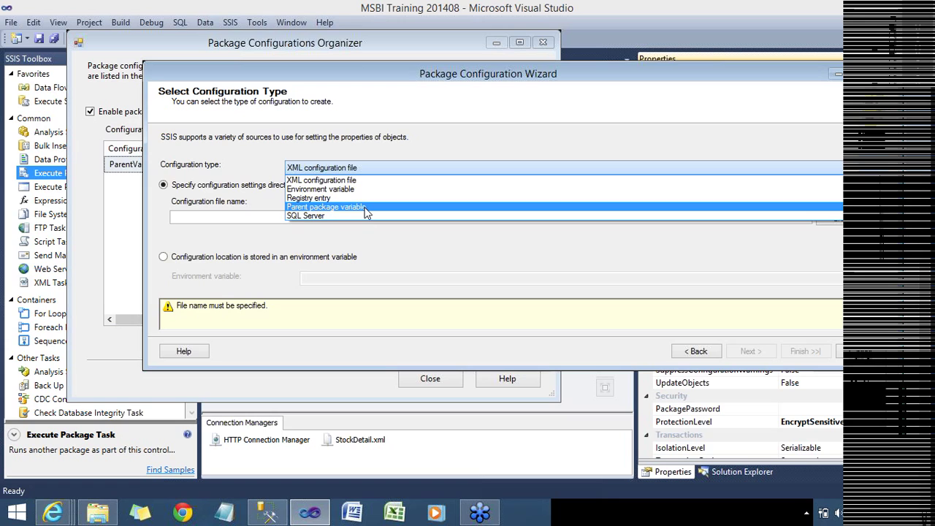
{"action": "left_click", "coordinate": [366, 208]}
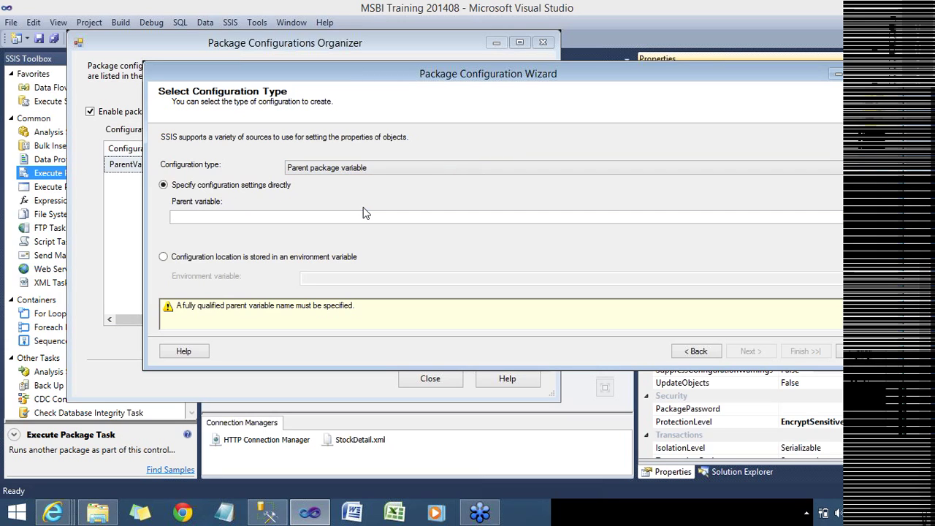
{"action": "left_click", "coordinate": [172, 217]}
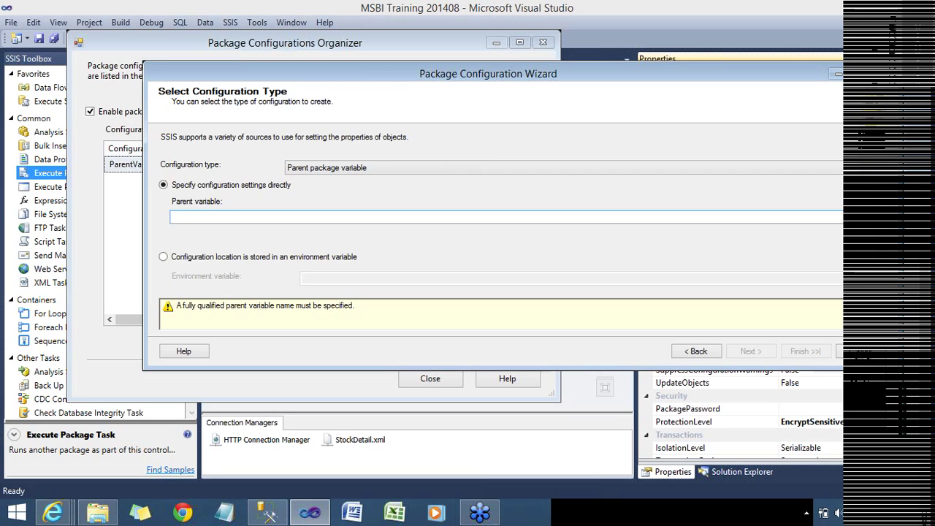
{"action": "type", "text": "TestCode"}
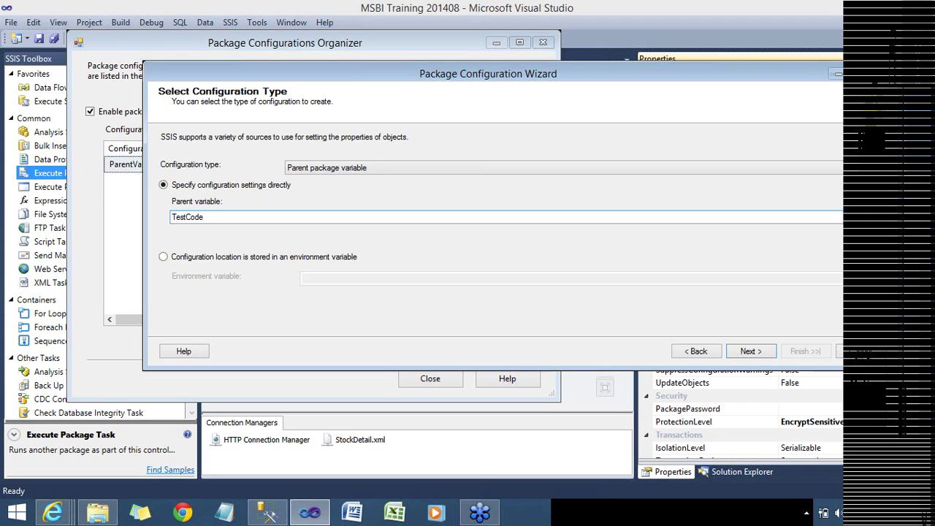
{"action": "left_click", "coordinate": [756, 352]}
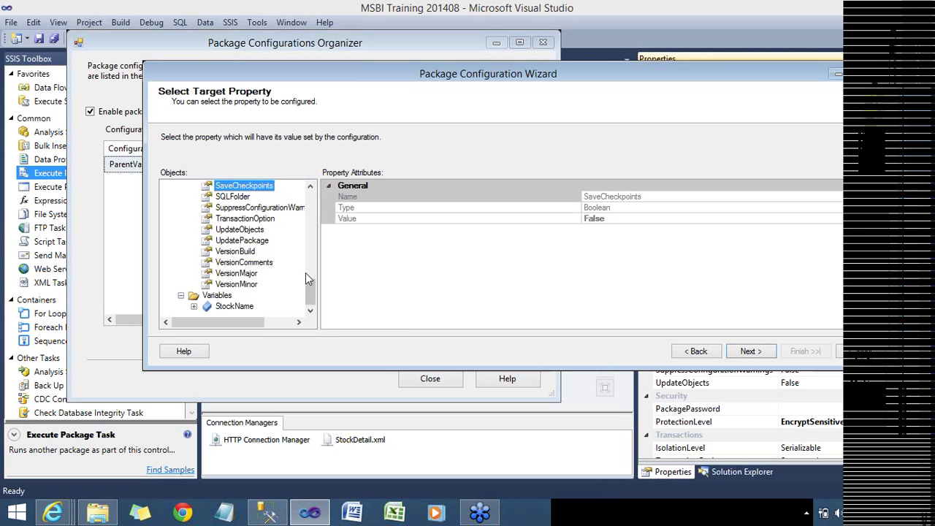
Choose the Value property of the StockName variable as the configuration's target
{"action": "scroll", "coordinate": [306, 204], "scroll_direction": "up", "scroll_amount": 5}
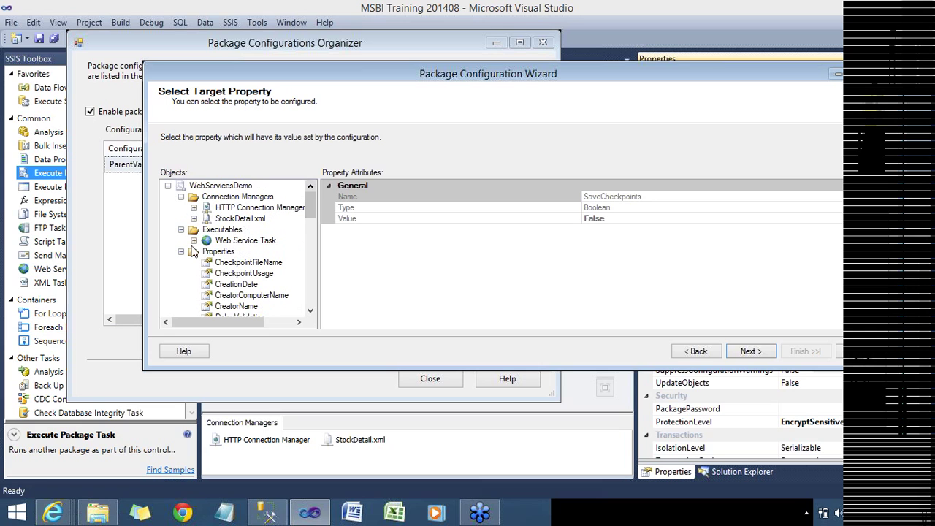
{"action": "double_click", "coordinate": [218, 251]}
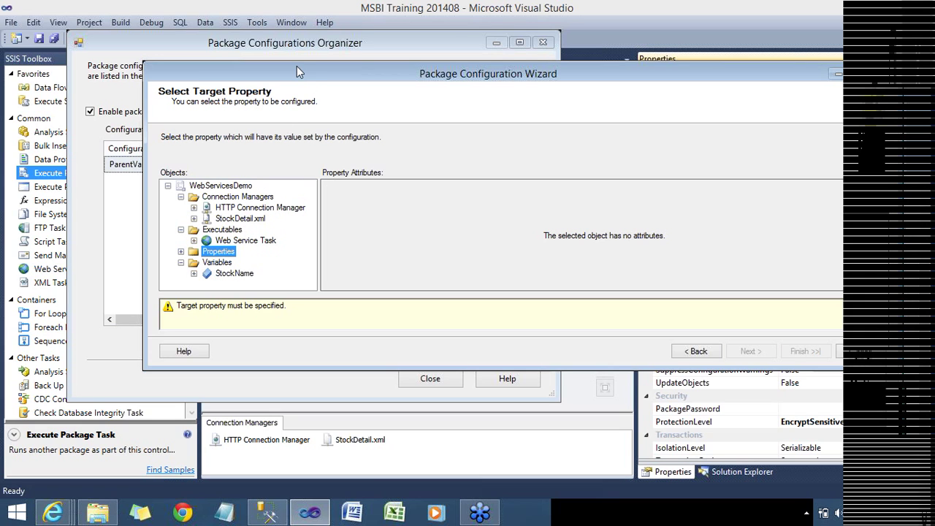
{"action": "left_click_drag", "start_coordinate": [297, 66], "coordinate": [193, 22]}
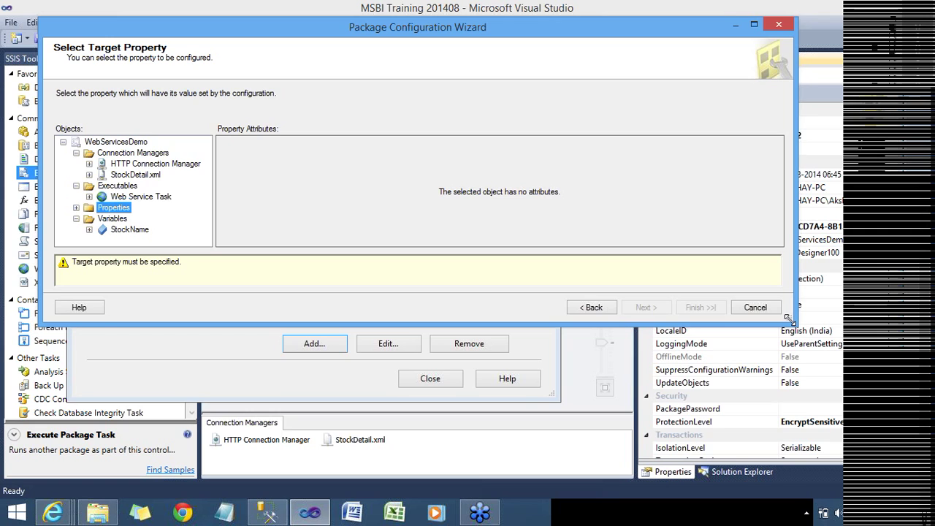
{"action": "left_click_drag", "start_coordinate": [788, 319], "coordinate": [898, 496]}
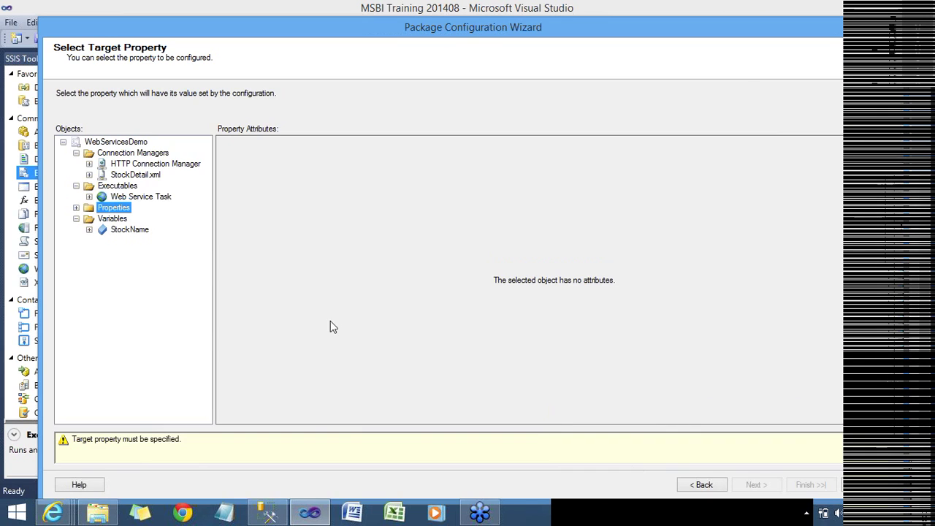
{"action": "left_click", "coordinate": [89, 230]}
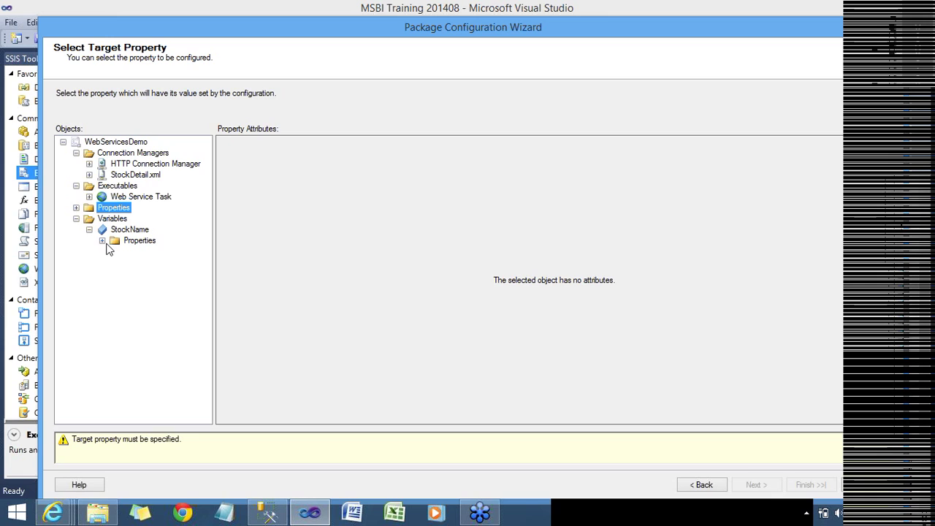
{"action": "left_click", "coordinate": [104, 242]}
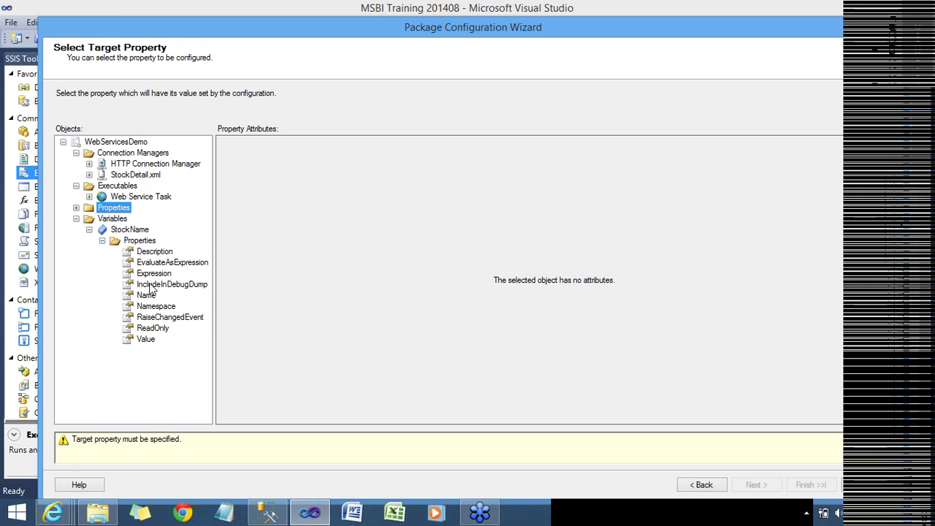
{"action": "left_click", "coordinate": [146, 340]}
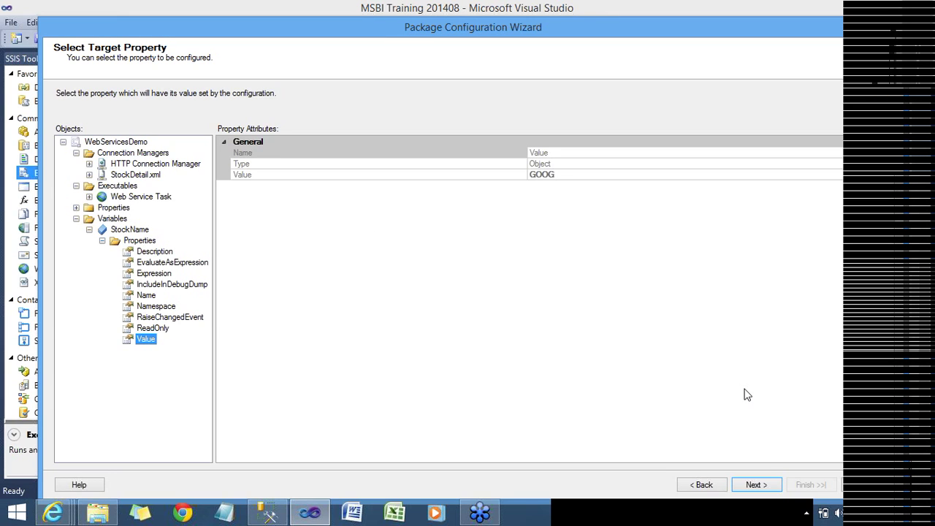
{"action": "left_click", "coordinate": [766, 486]}
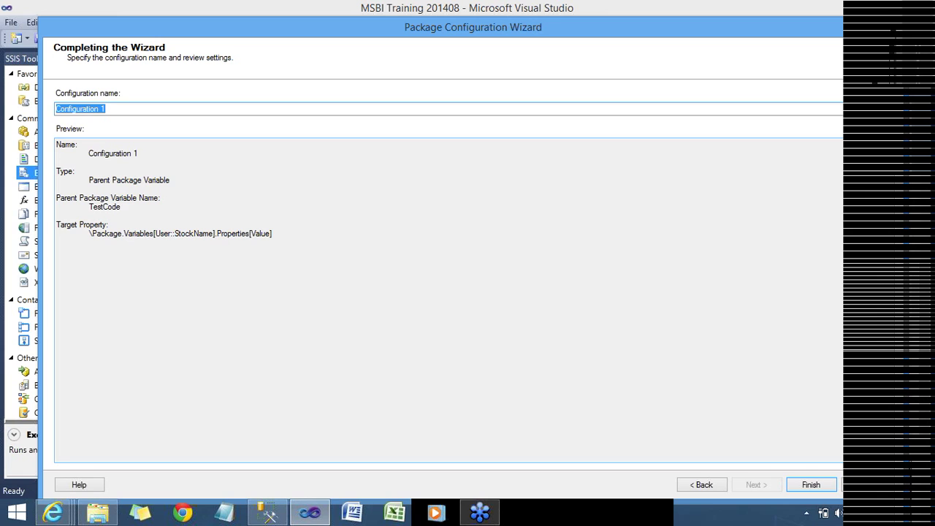
Review the TestCode parent variable in the configuration summary and finish the wizard with the name Configuration 1
{"action": "double_click", "coordinate": [104, 207]}
{"action": "left_click", "coordinate": [113, 206]}
{"action": "double_click", "coordinate": [105, 207]}
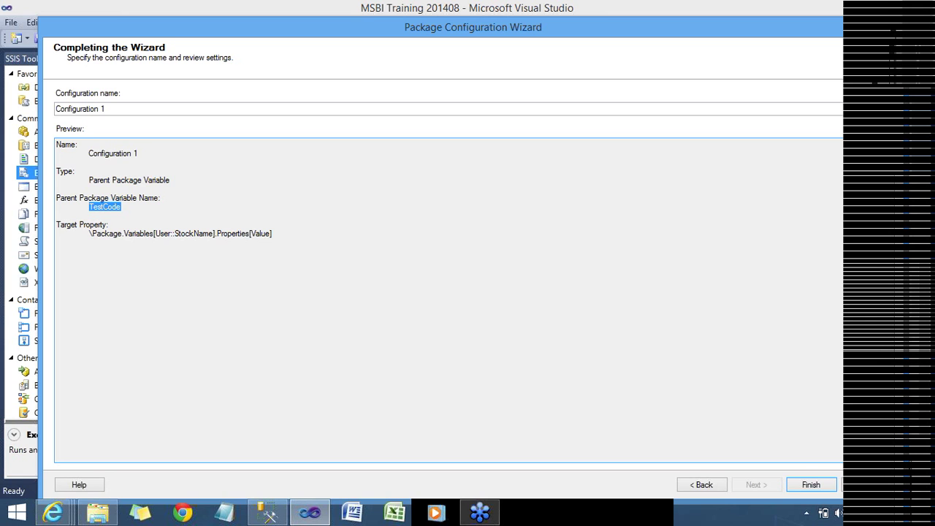
{"action": "left_click", "coordinate": [813, 484]}
Remove Configuration 1 from the package configurations and close the organizer
{"action": "left_click", "coordinate": [256, 188]}
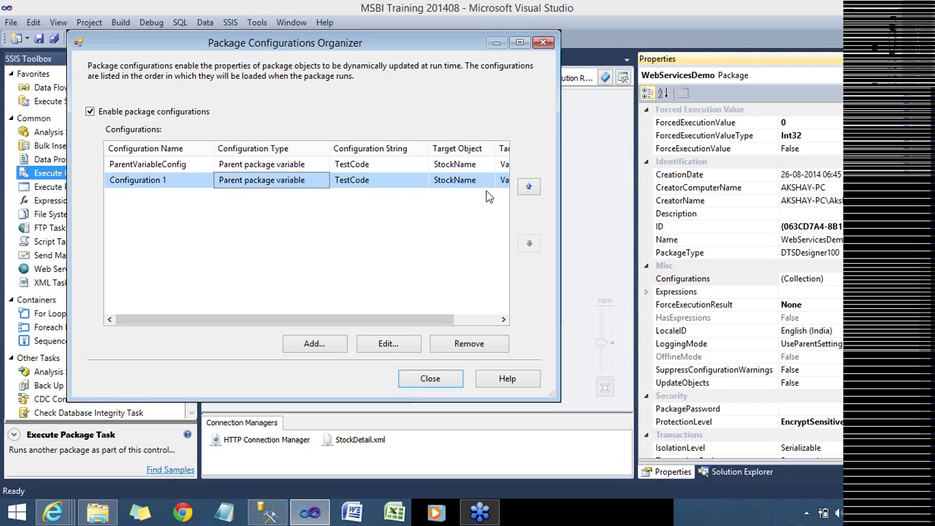
{"action": "left_click", "coordinate": [449, 345]}
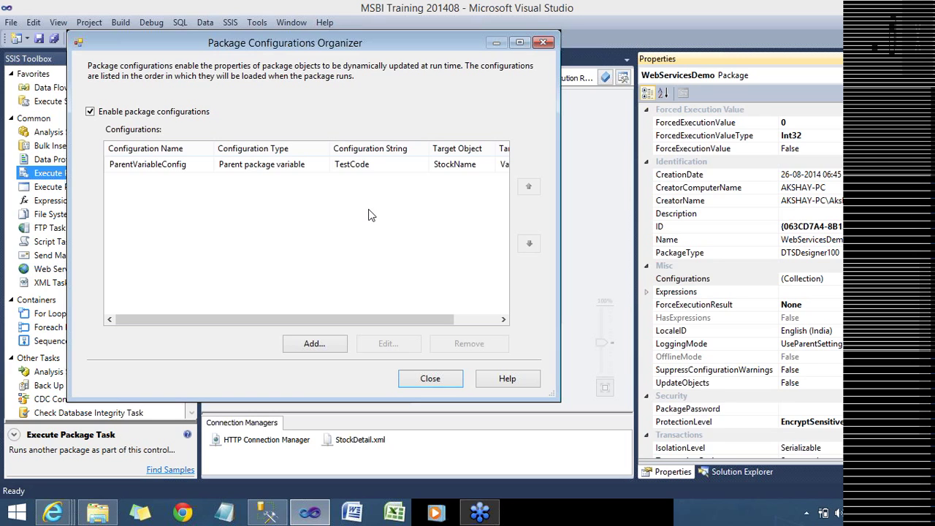
{"action": "left_click", "coordinate": [416, 378]}
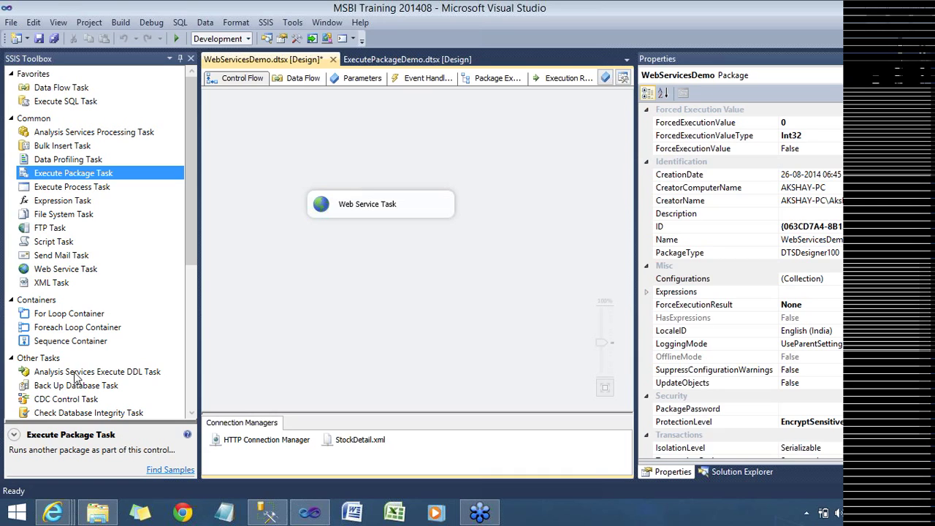
Close the Internet Explorer window together with all of its tabs
{"action": "right_click", "coordinate": [61, 516]}
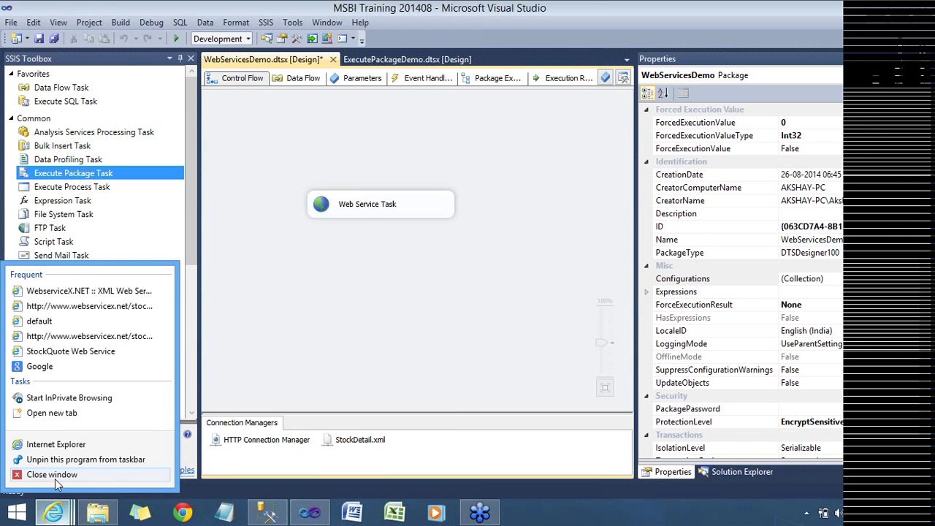
{"action": "left_click", "coordinate": [55, 474]}
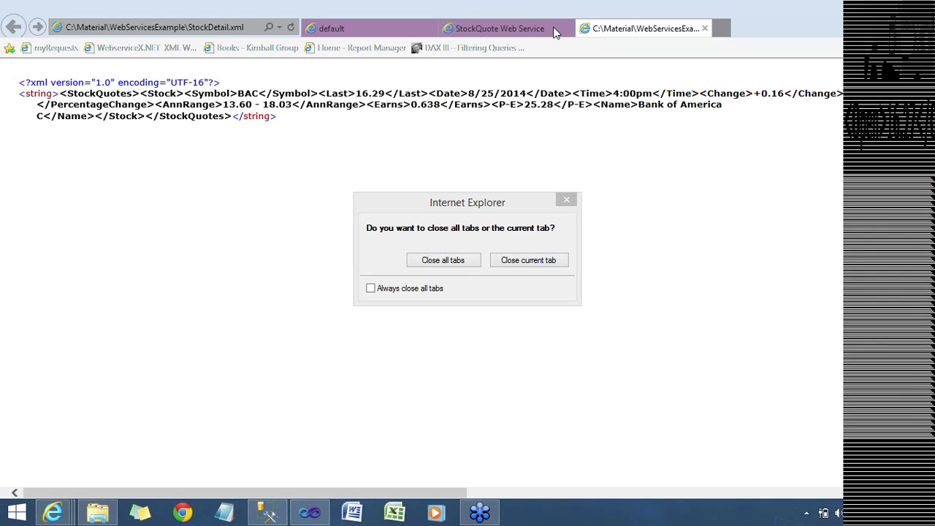
{"action": "left_click", "coordinate": [466, 265]}
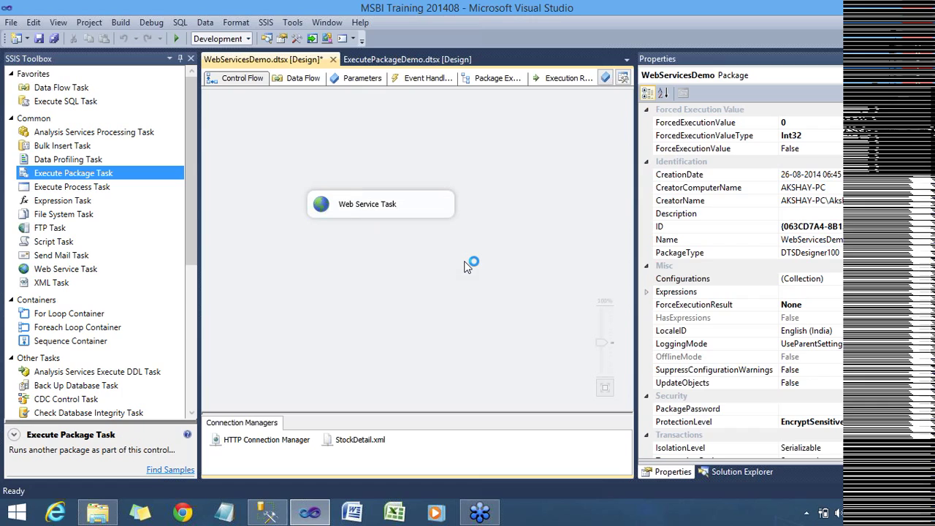
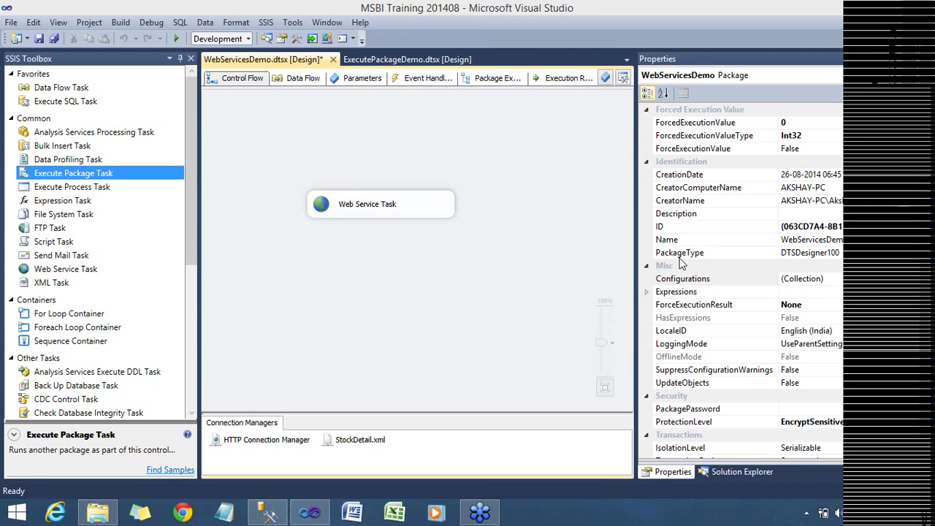
Minimize the WebServicesExample folder window and open the FuzzyLookupDemo workbook from the desktop in Excel
{"action": "left_click", "coordinate": [519, 321]}
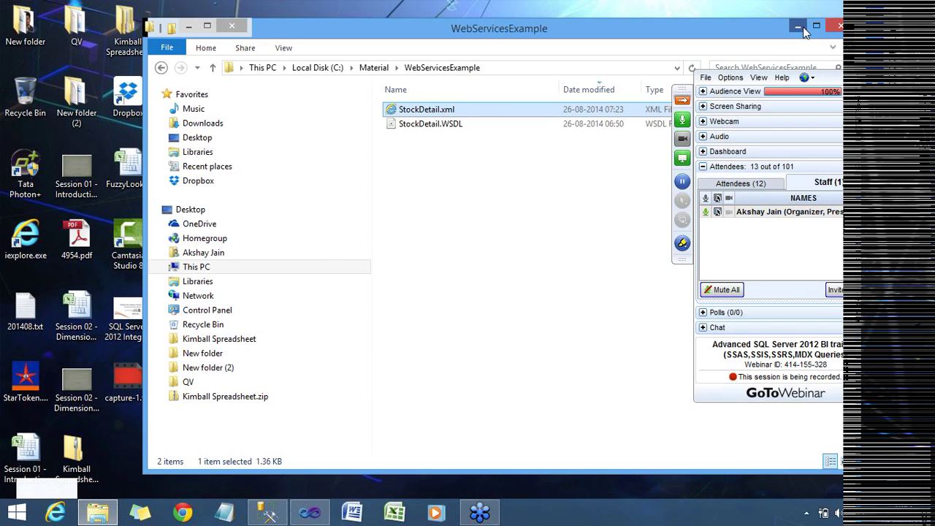
{"action": "left_click", "coordinate": [799, 27]}
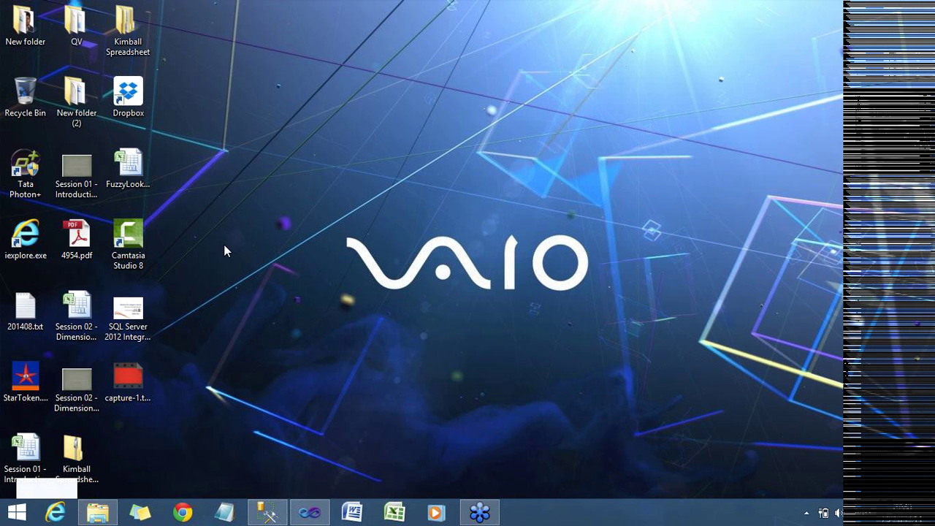
{"action": "left_click", "coordinate": [119, 166]}
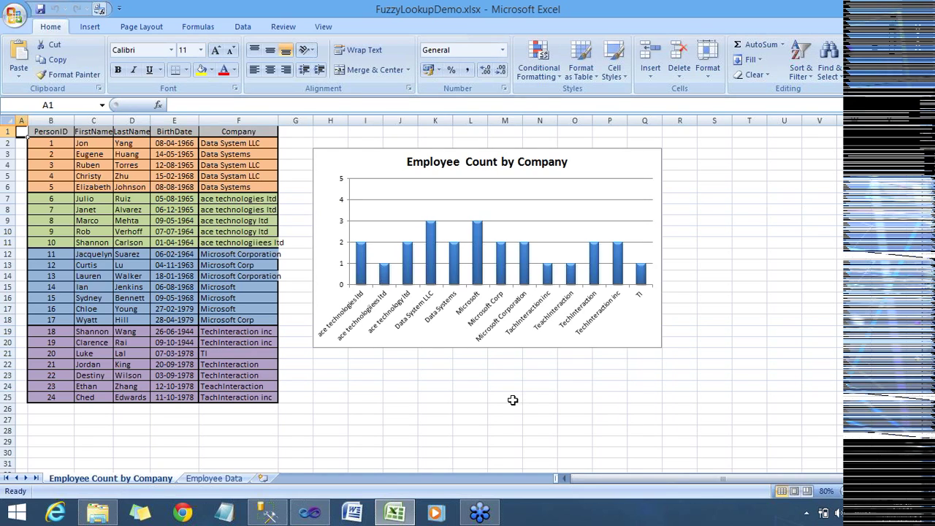
{"action": "left_click", "coordinate": [926, 497]}
{"action": "left_click", "coordinate": [926, 497]}
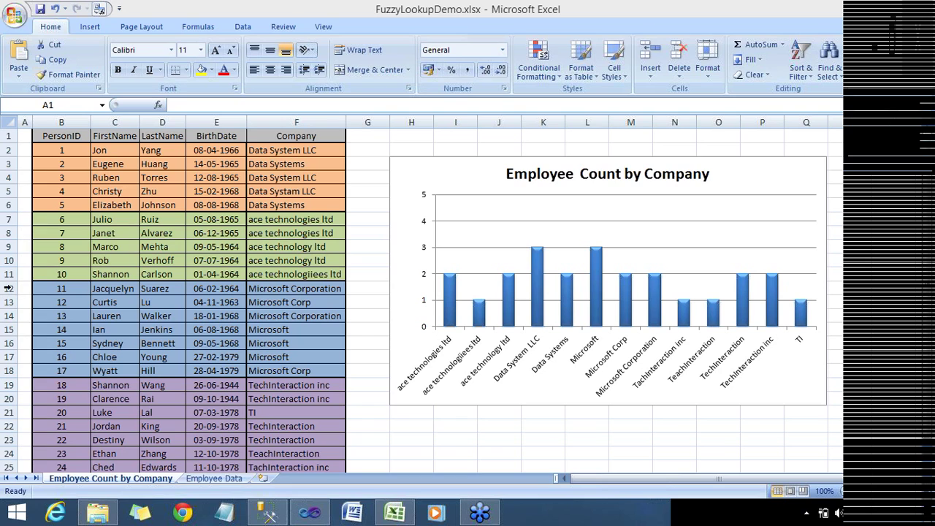
Examine the Microsoft company name variants in rows 12 to 18 against the Employee Count by Company chart
{"action": "left_click_drag", "start_coordinate": [55, 288], "coordinate": [321, 371]}
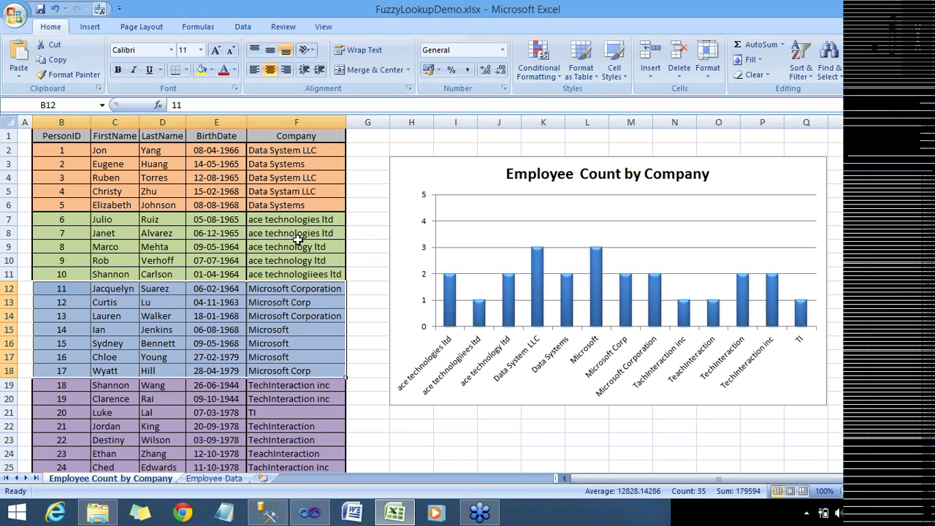
{"action": "left_click", "coordinate": [294, 330]}
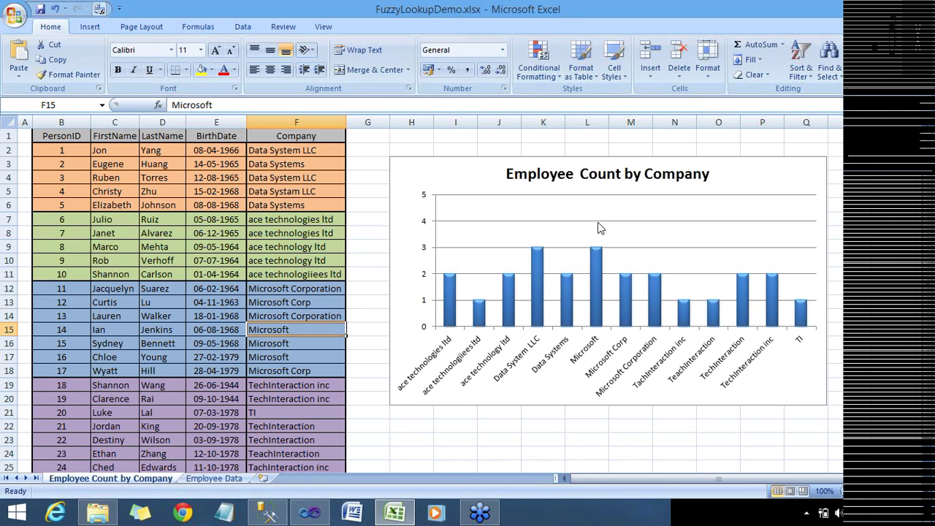
{"action": "left_click", "coordinate": [311, 288]}
{"action": "left_click_drag", "start_coordinate": [310, 295], "coordinate": [308, 340]}
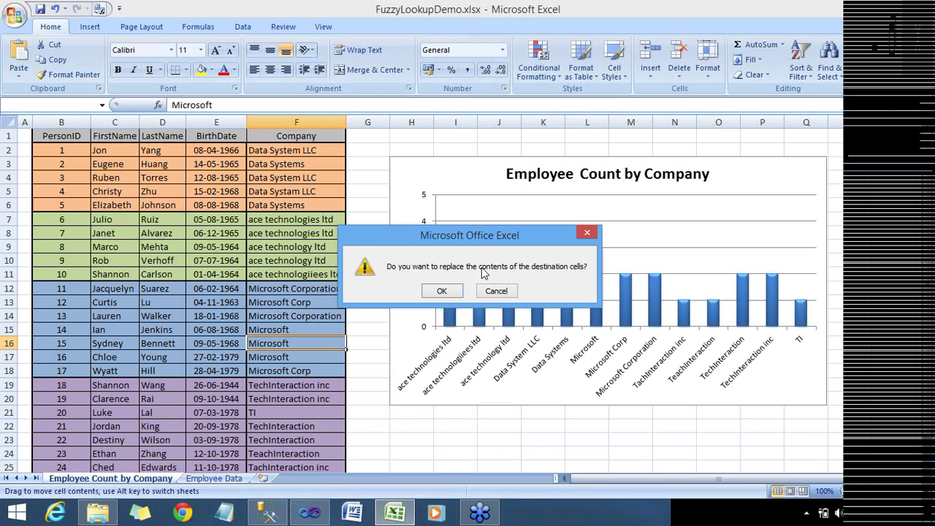
{"action": "left_click", "coordinate": [495, 291]}
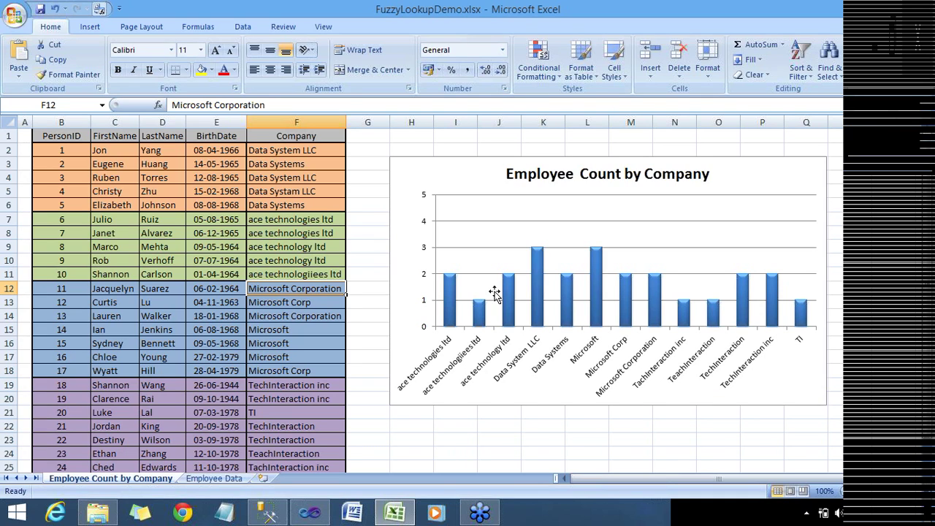
Switch to Visual Studio, add a new SSIS package named FuzzyLookup.dtsx to the MSBI Training 201408 project, and set it as the startup object
{"action": "left_click", "coordinate": [310, 514]}
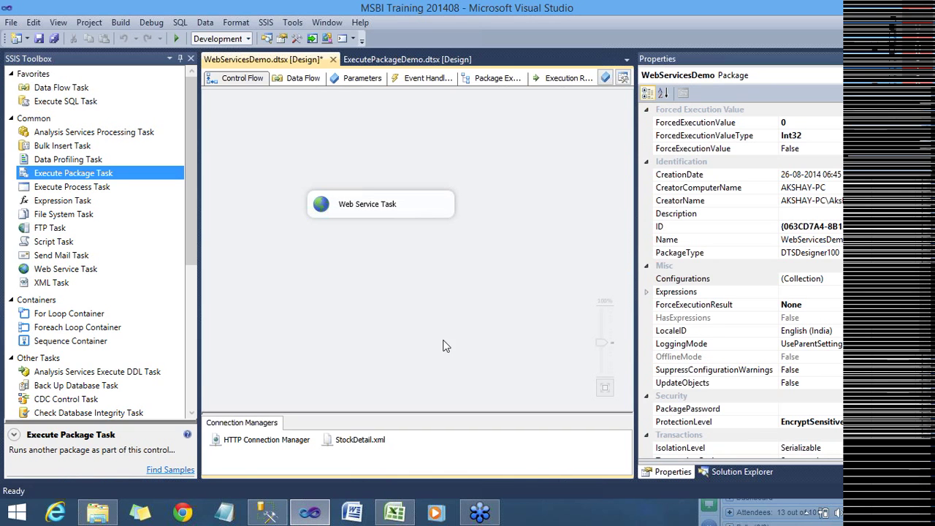
{"action": "left_click", "coordinate": [267, 38]}
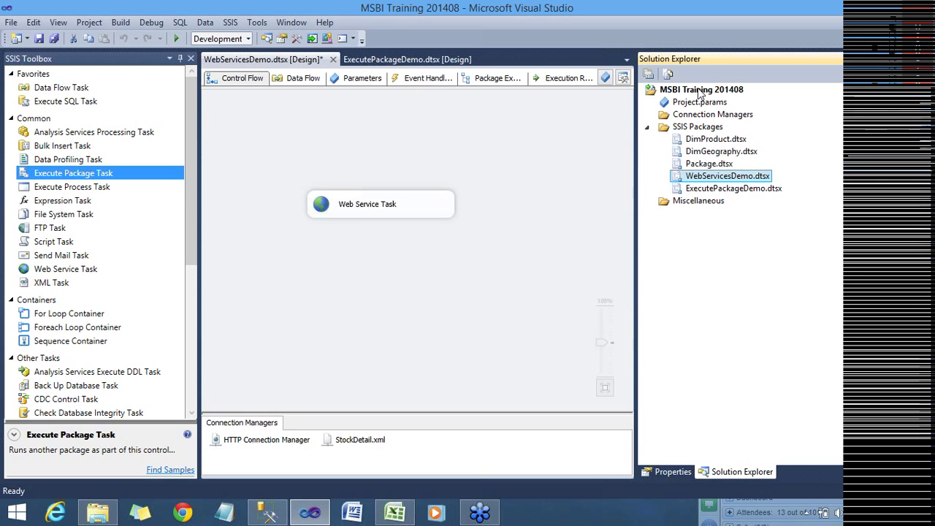
{"action": "right_click", "coordinate": [701, 91]}
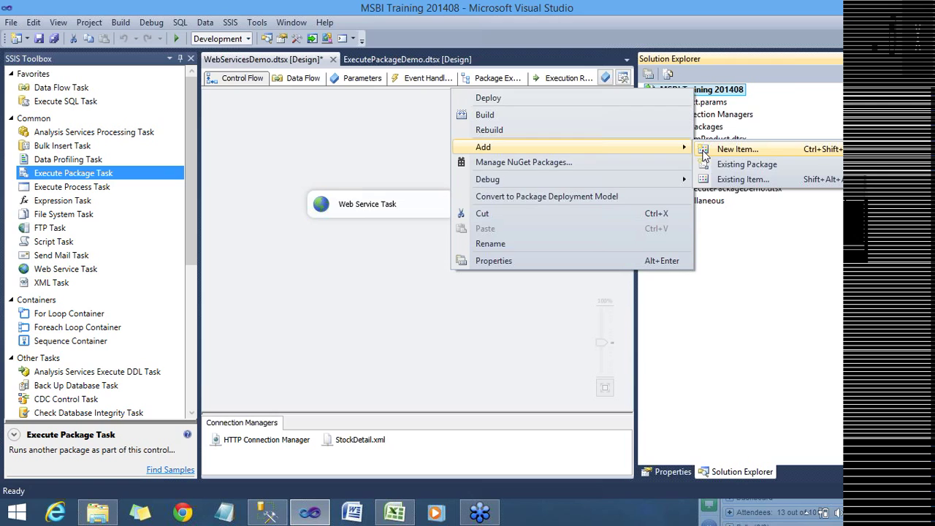
{"action": "left_click", "coordinate": [704, 154]}
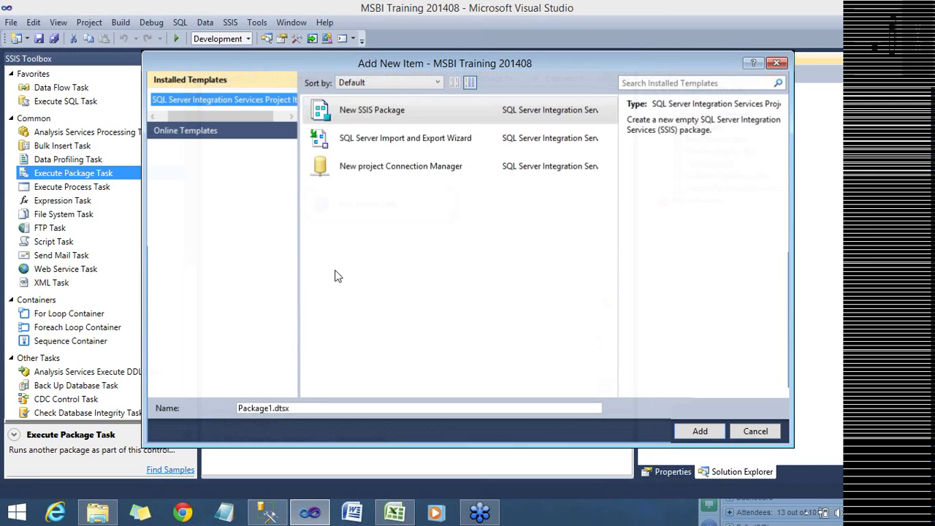
{"action": "left_click", "coordinate": [249, 411]}
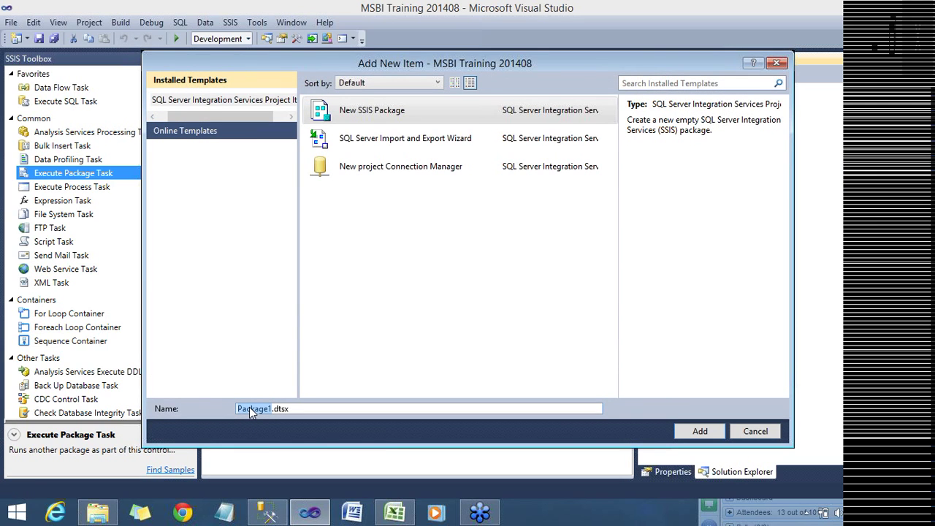
{"action": "type", "text": "FuzzyLookup"}
{"action": "left_click", "coordinate": [687, 433]}
{"action": "right_click", "coordinate": [702, 204]}
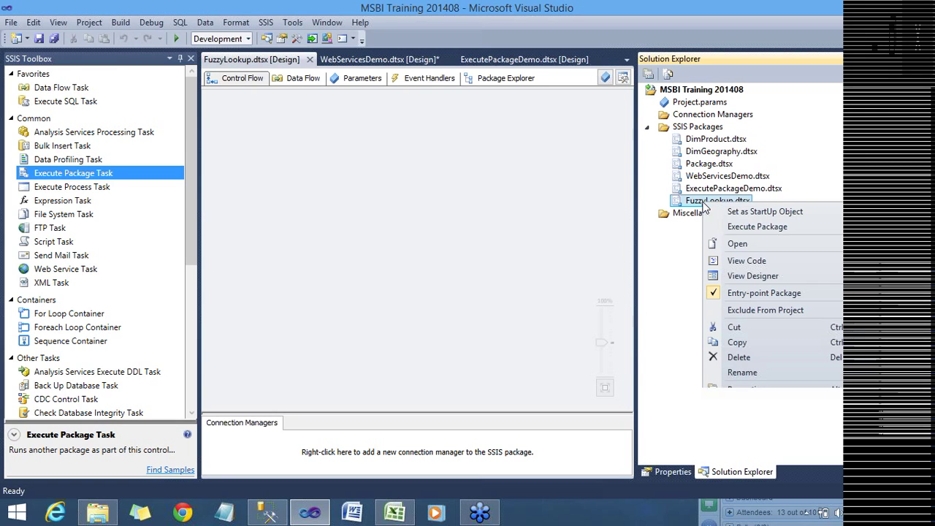
{"action": "left_click", "coordinate": [761, 212]}
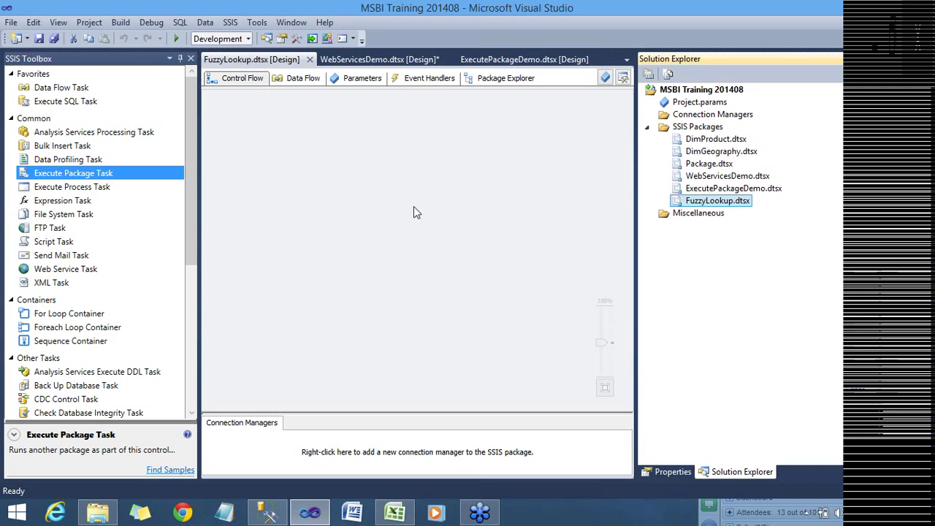
Add a Data Flow Task to the package's control flow, open it, and locate the Fuzzy Lookup transformation
{"action": "left_click_drag", "start_coordinate": [75, 87], "coordinate": [310, 174]}
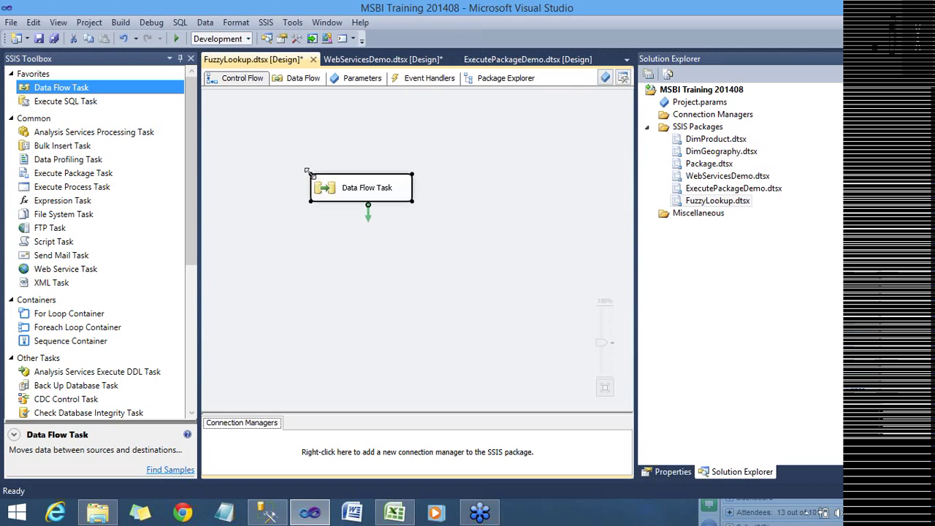
{"action": "double_click", "coordinate": [326, 190]}
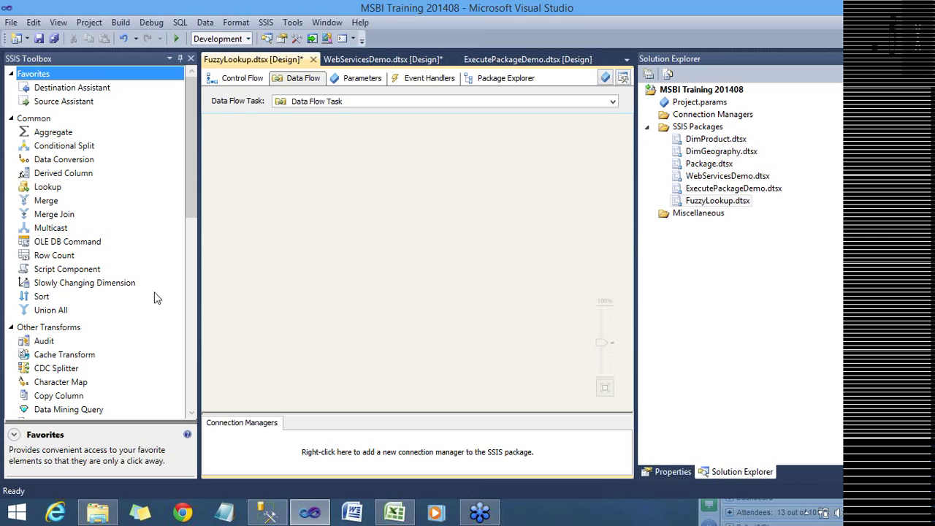
{"action": "left_click_drag", "start_coordinate": [196, 178], "coordinate": [207, 281]}
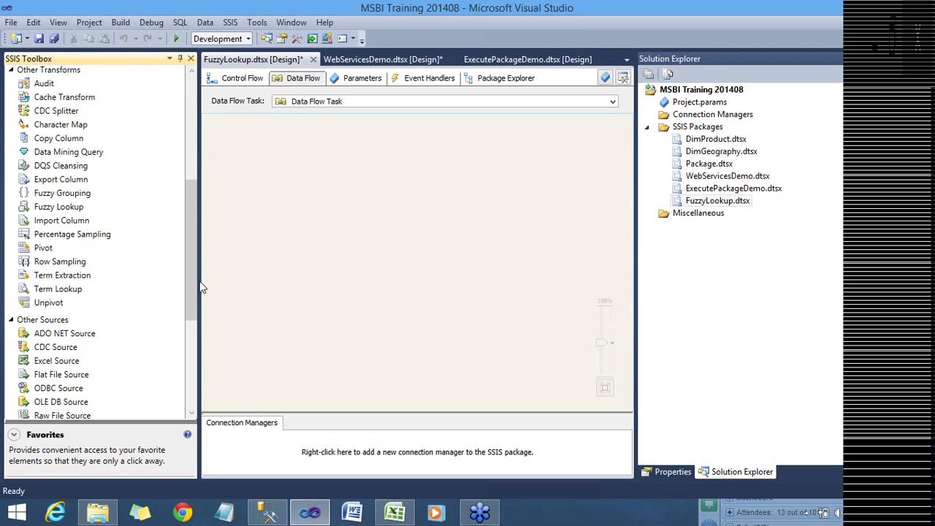
{"action": "left_click", "coordinate": [72, 210]}
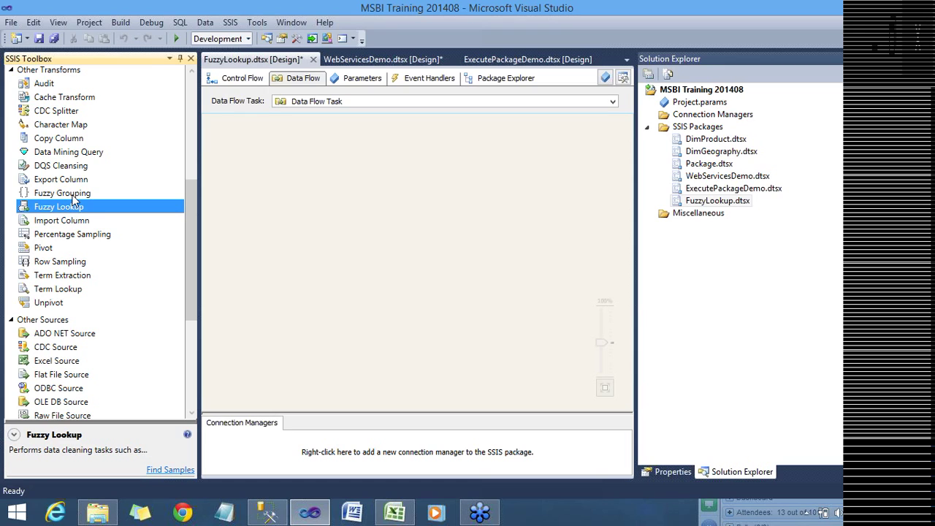
{"action": "left_click", "coordinate": [73, 198]}
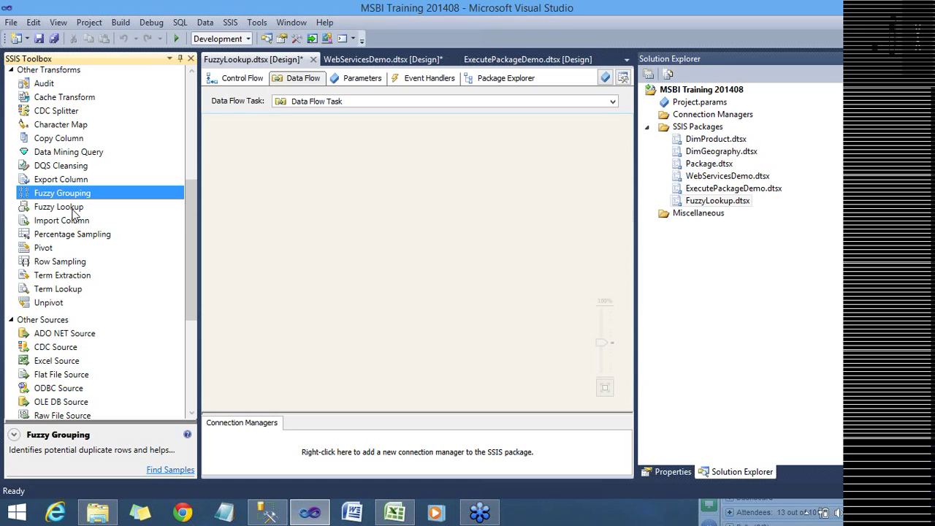
{"action": "left_click", "coordinate": [74, 210]}
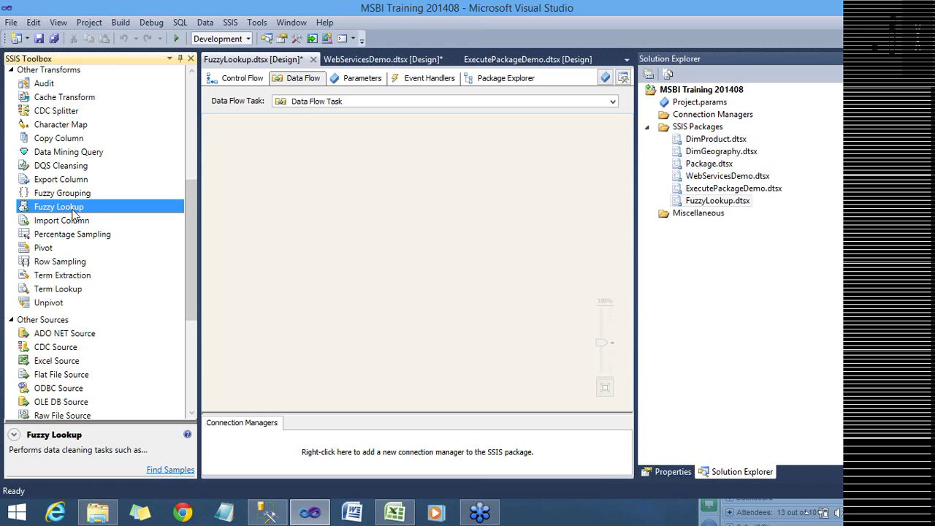
Browse to the FuzzyLookupExample folder inside Material and bring up its two SQL scripts in SQL Server Management Studio
{"action": "left_click", "coordinate": [104, 517]}
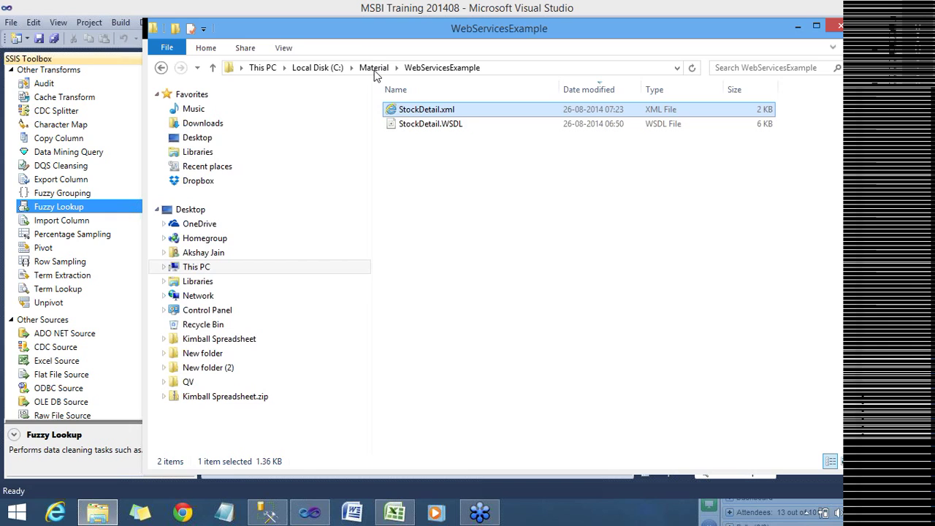
{"action": "left_click", "coordinate": [374, 68]}
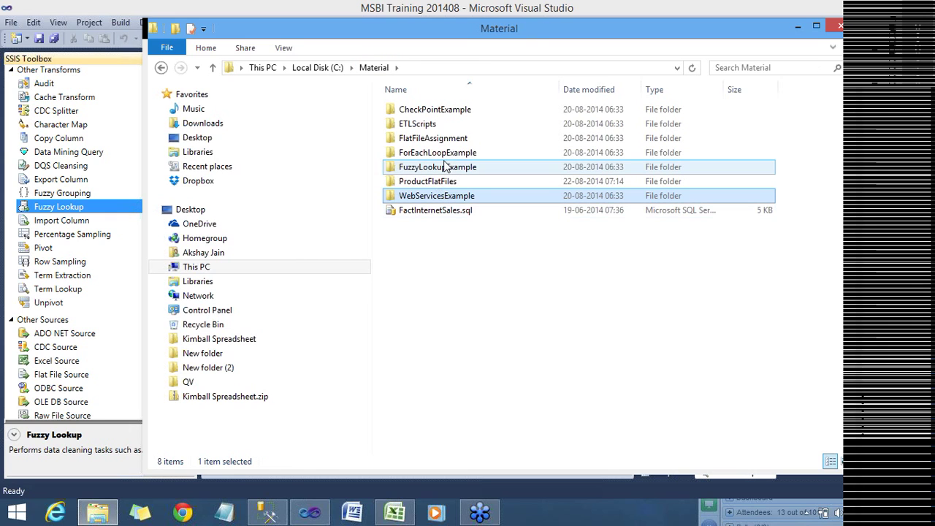
{"action": "double_click", "coordinate": [442, 172]}
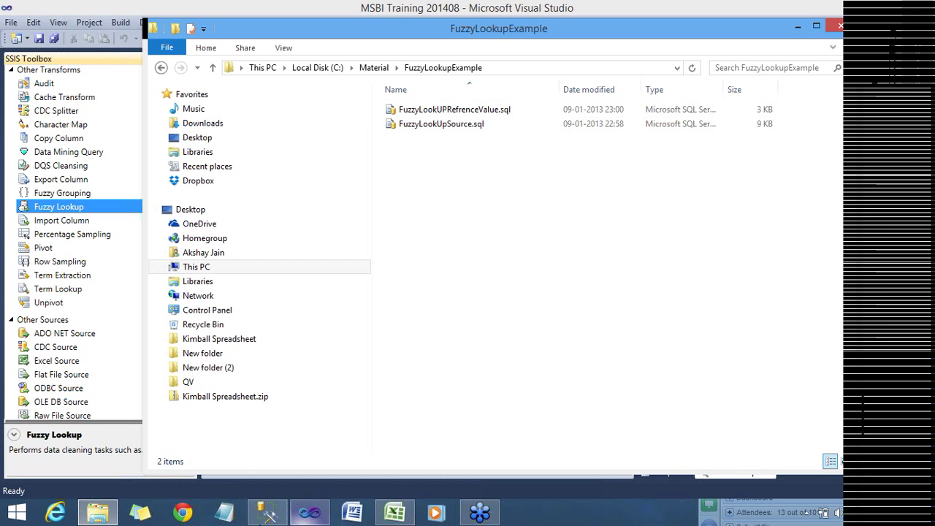
{"action": "left_click", "coordinate": [263, 515]}
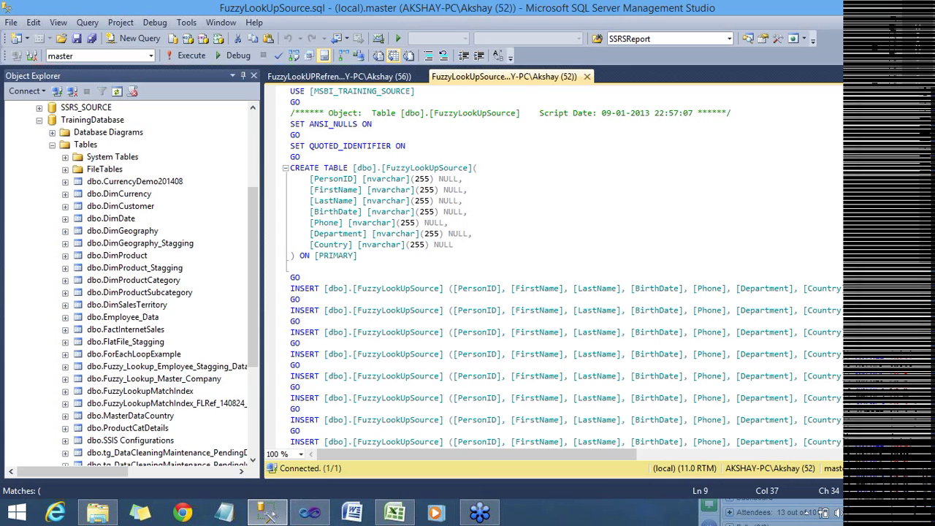
Examine the table and database names used in the FuzzyLookUpSource and FuzzyLookUPRefrenceValue scripts
{"action": "double_click", "coordinate": [476, 115]}
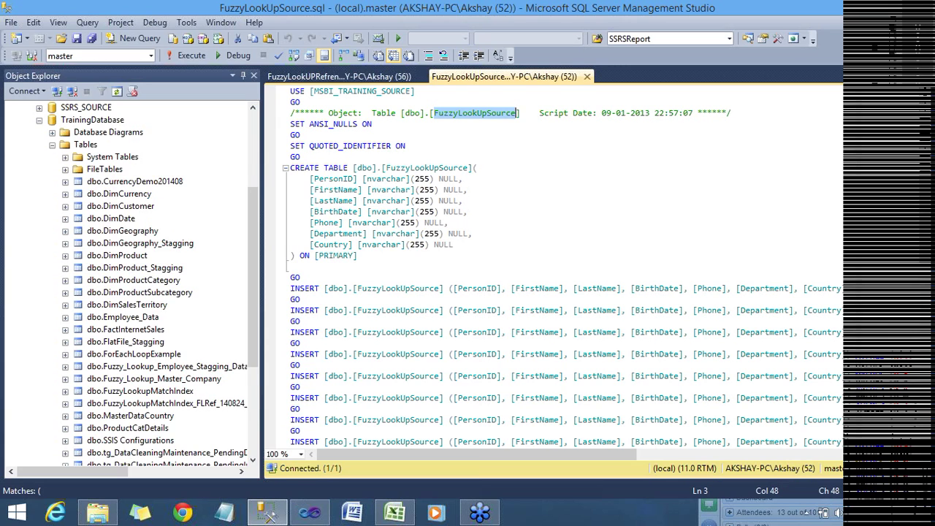
{"action": "double_click", "coordinate": [355, 93]}
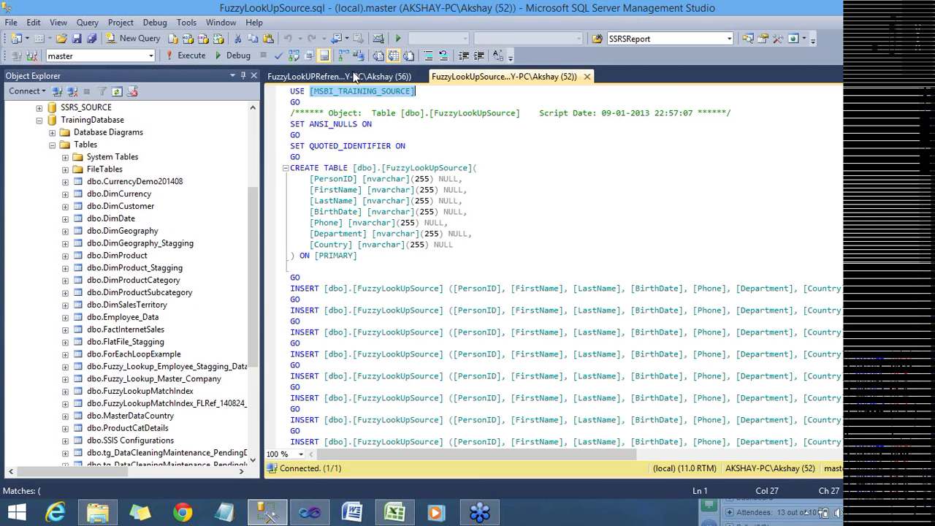
{"action": "left_click", "coordinate": [354, 76]}
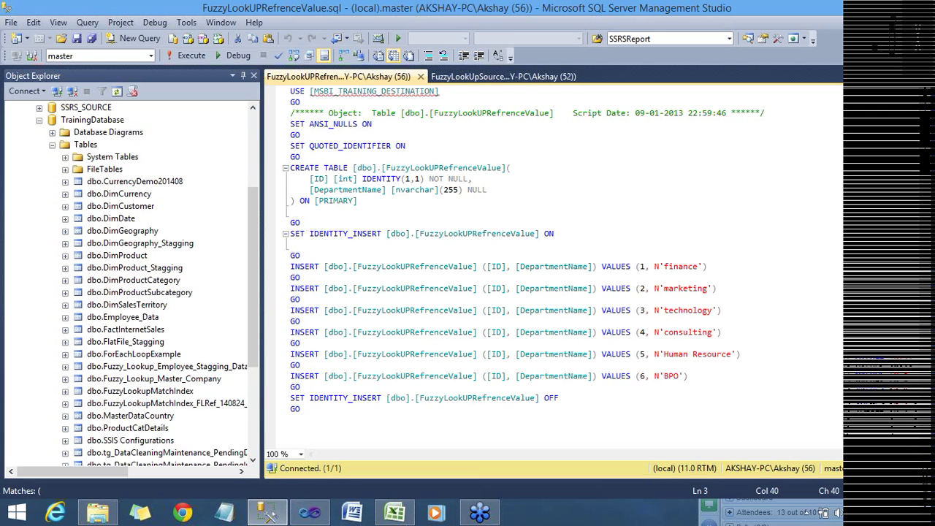
{"action": "left_click", "coordinate": [509, 77]}
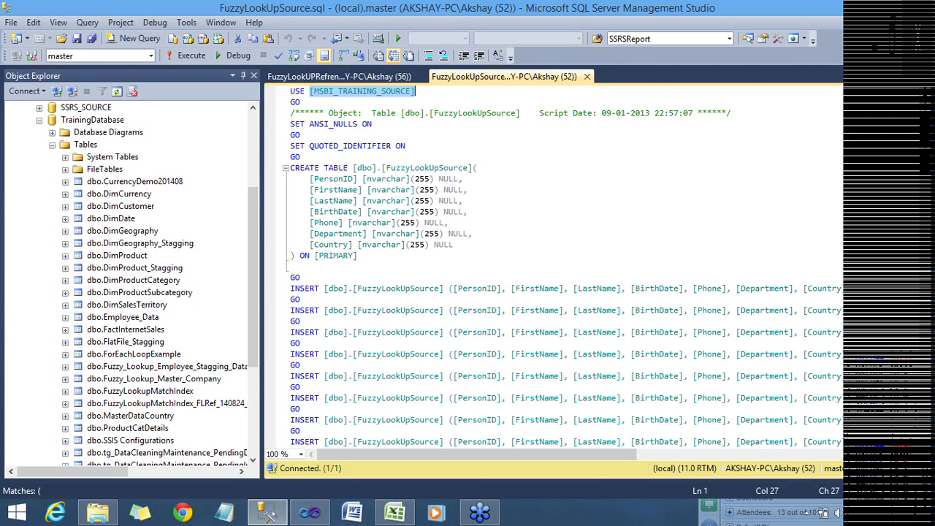
Copy the table name [dbo].[FuzzyLookUpSource] from the source script and start a new query against TrainingDatabase
{"action": "scroll", "coordinate": [555, 271], "scroll_direction": "up", "scroll_amount": 2}
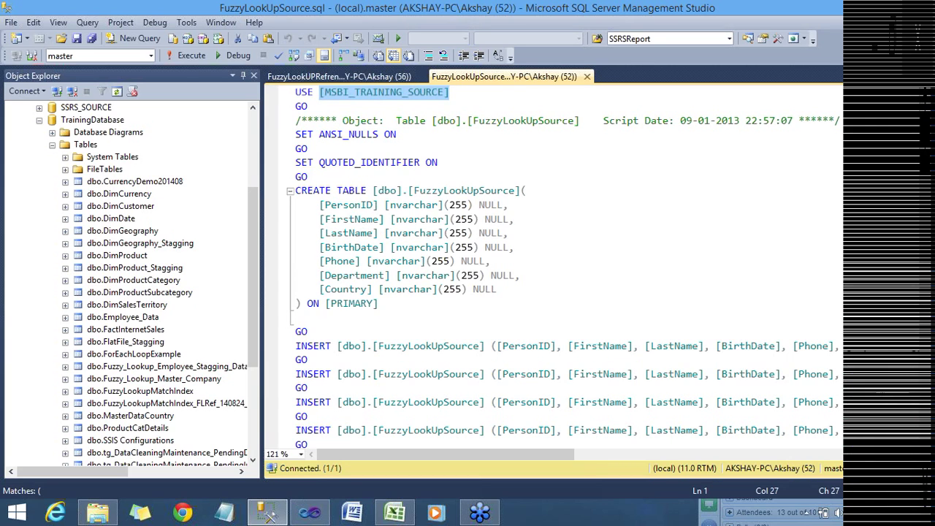
{"action": "left_click_drag", "start_coordinate": [432, 120], "coordinate": [580, 121]}
{"action": "key", "text": "ctrl+c"}
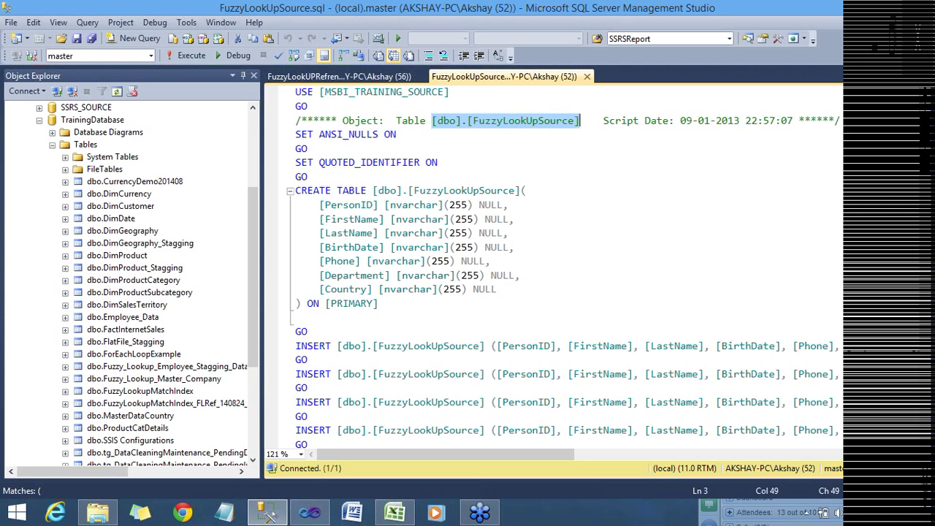
{"action": "left_click", "coordinate": [135, 38]}
{"action": "key", "text": "Return"}
{"action": "key", "text": "Return"}
{"action": "left_click", "coordinate": [151, 56]}
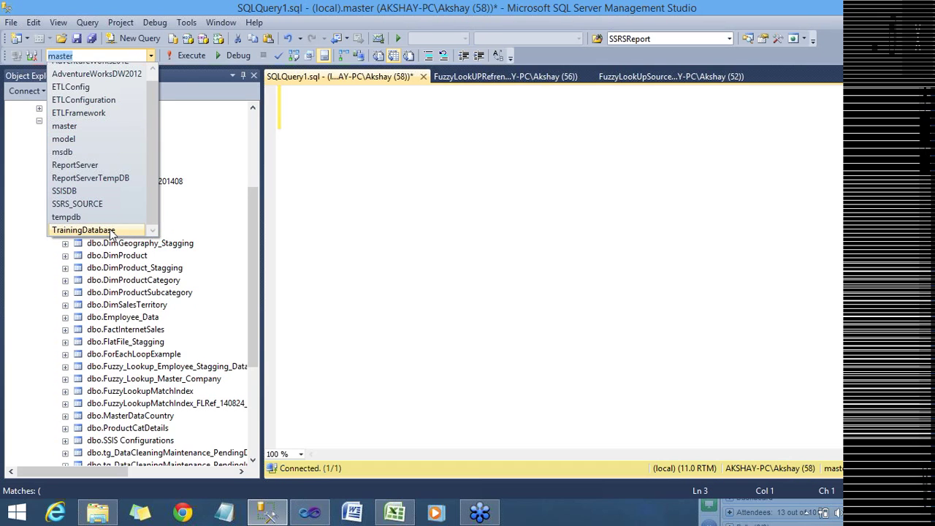
{"action": "left_click", "coordinate": [83, 230]}
Write and run the query "select * from [dbo].[FuzzyLookUpSource]"
{"action": "type", "text": "selec"}
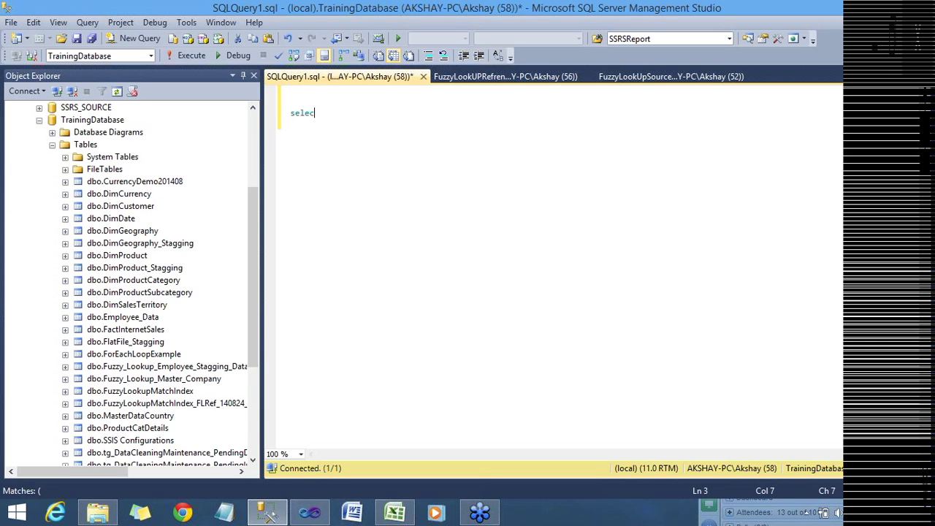
{"action": "type", "text": "t * from"}
{"action": "key", "text": "ctrl+v"}
{"action": "key", "text": "F5"}
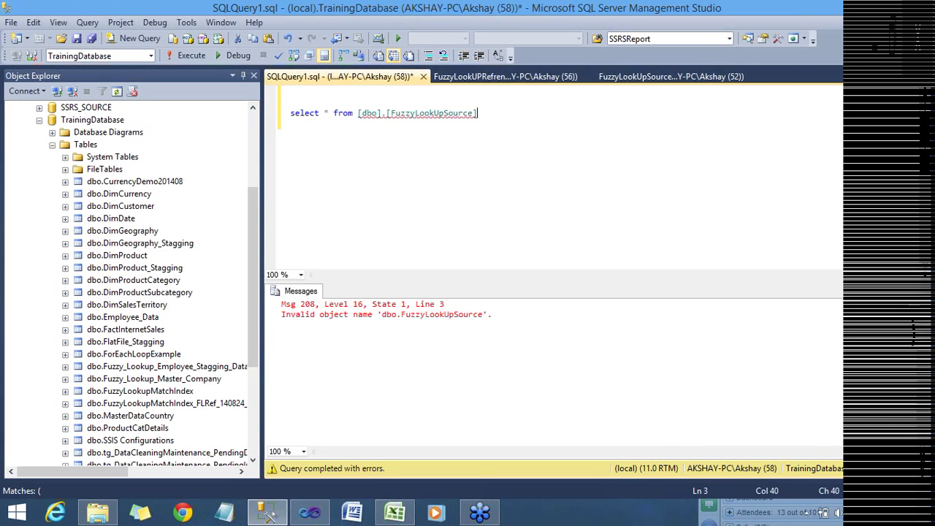
Return to the FuzzyLookUpSource script, widen Object Explorer, and look through the TrainingDatabase tables for the fuzzy lookup source data
{"action": "left_click", "coordinate": [631, 76]}
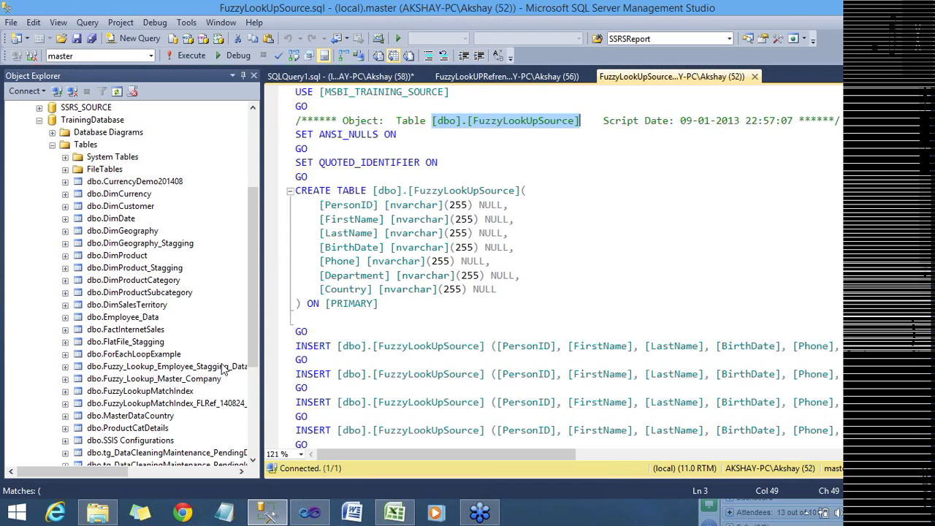
{"action": "left_click_drag", "start_coordinate": [255, 349], "coordinate": [256, 375]}
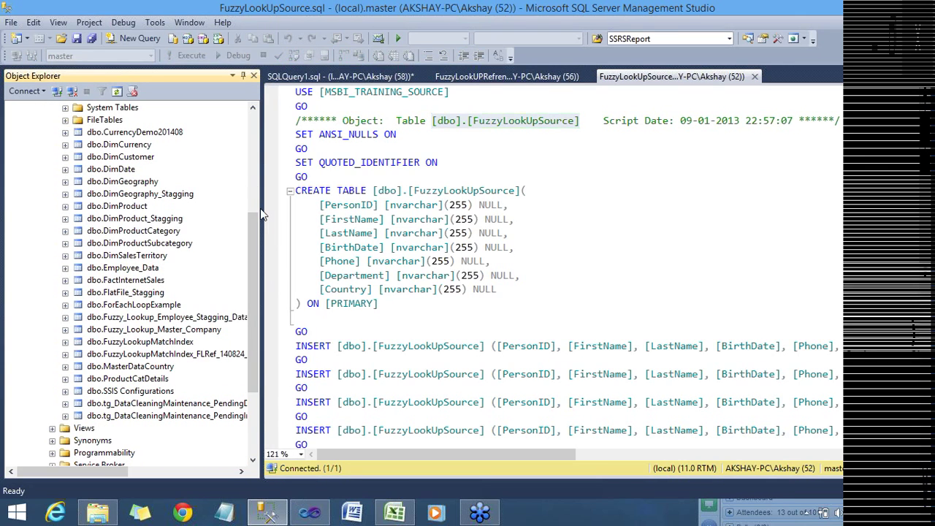
{"action": "left_click_drag", "start_coordinate": [263, 209], "coordinate": [333, 224]}
{"action": "left_click", "coordinate": [196, 331]}
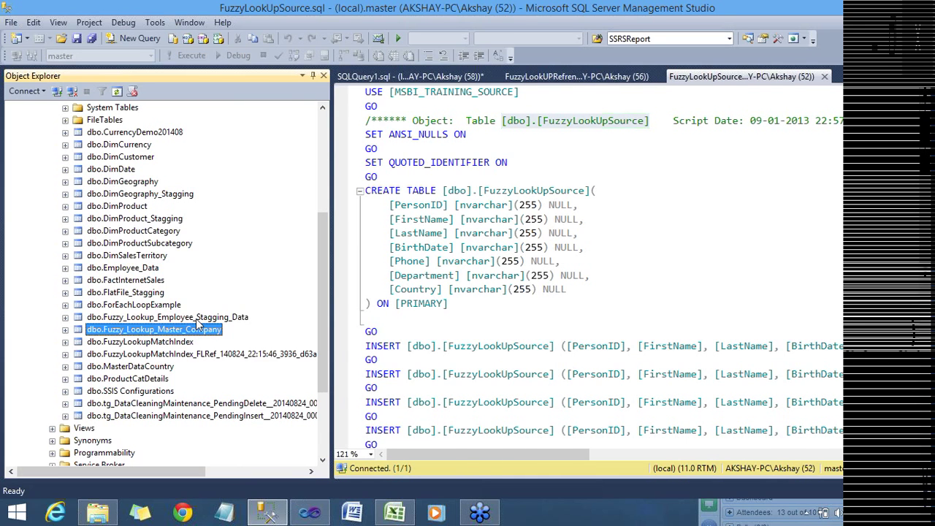
{"action": "left_click", "coordinate": [177, 319]}
{"action": "left_click", "coordinate": [143, 304]}
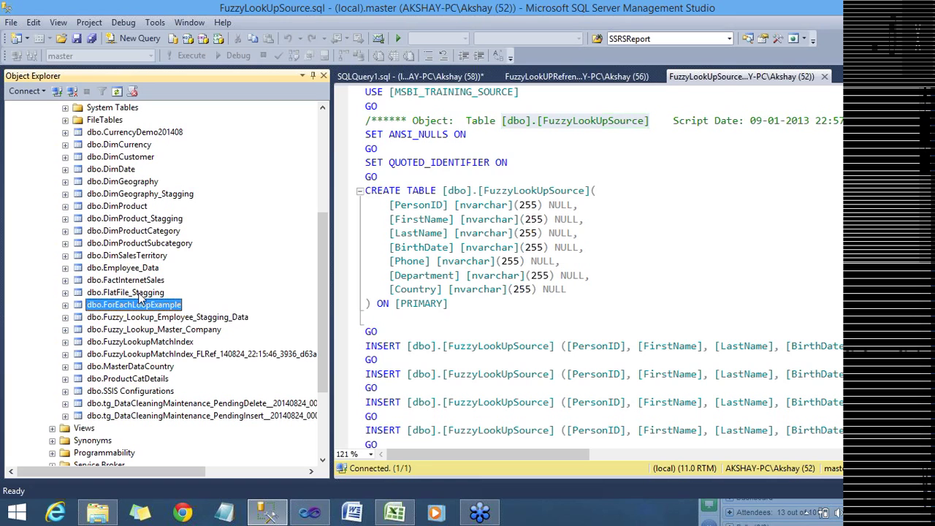
{"action": "left_click", "coordinate": [143, 330]}
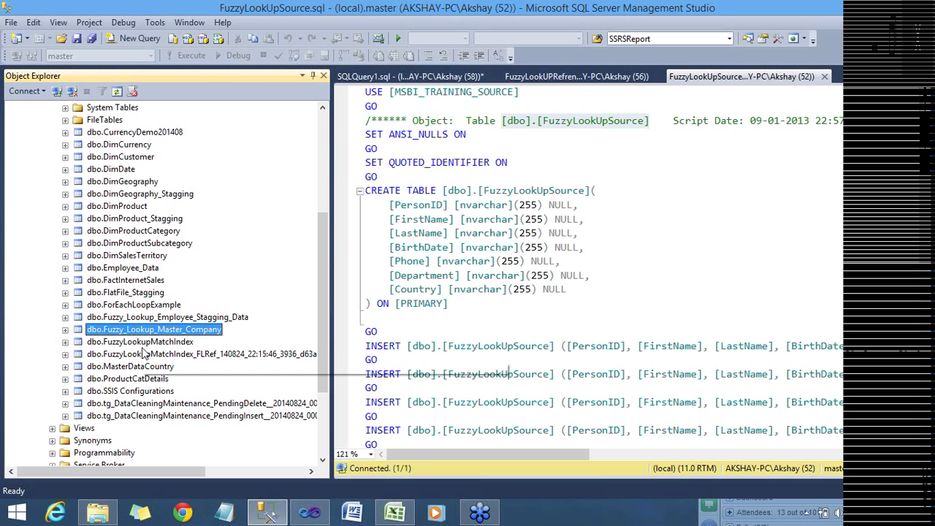
{"action": "key", "text": "Down"}
{"action": "key", "text": "Down"}
{"action": "key", "text": "Down"}
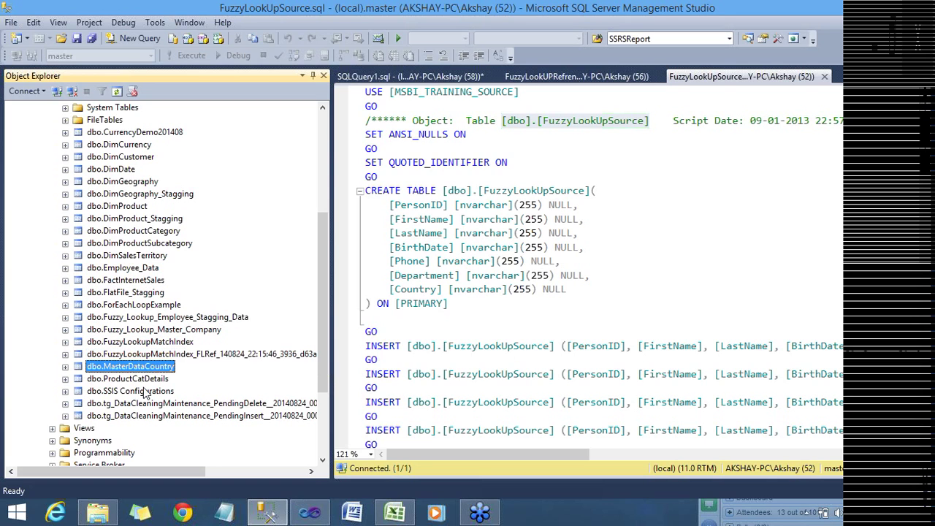
{"action": "left_click", "coordinate": [144, 392]}
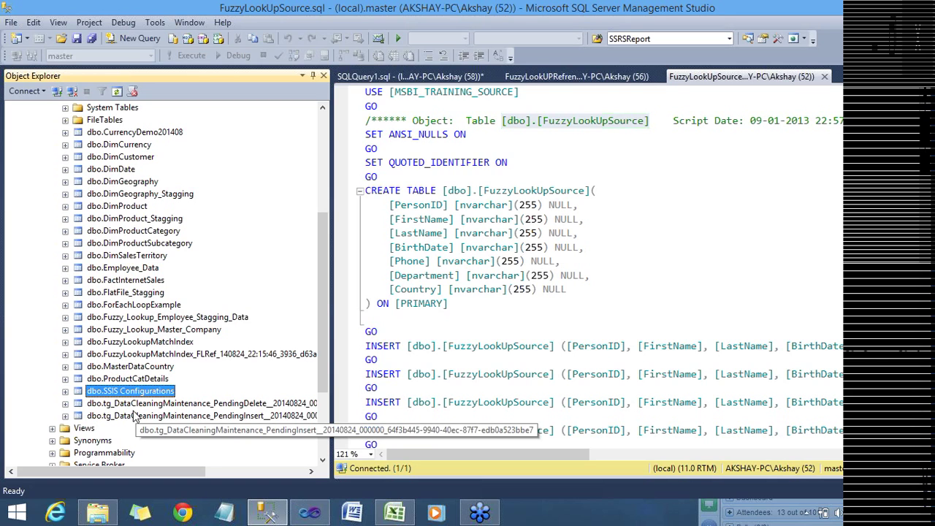
{"action": "left_click", "coordinate": [133, 416]}
{"action": "key", "text": "Up"}
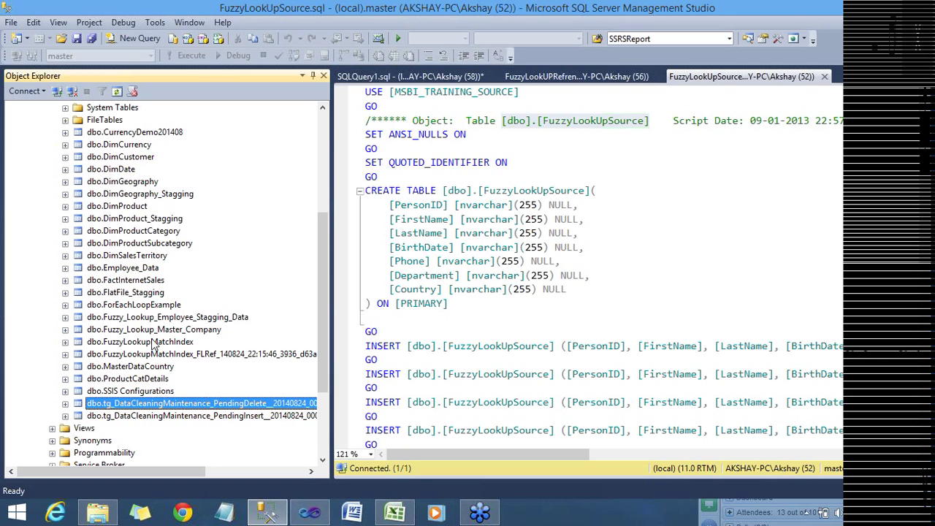
{"action": "left_click", "coordinate": [152, 342]}
{"action": "left_click", "coordinate": [150, 293]}
{"action": "left_click", "coordinate": [149, 229]}
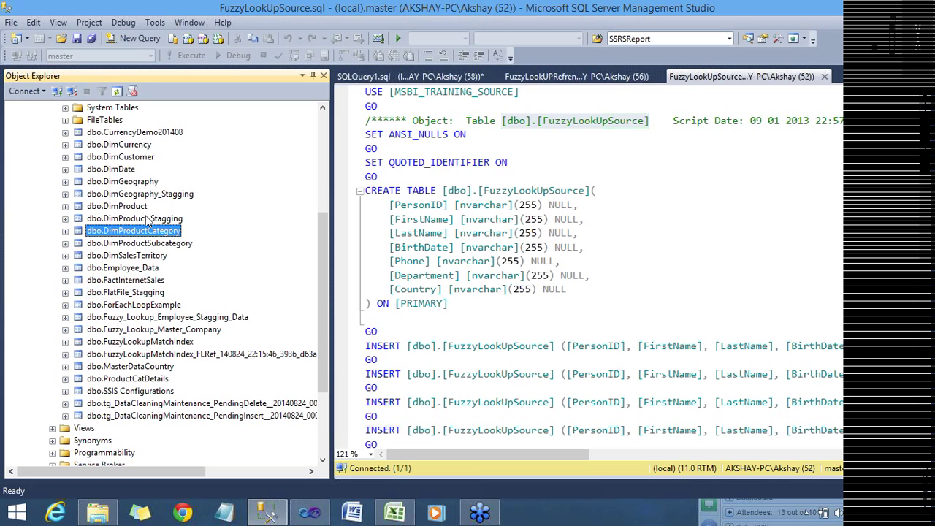
Set the FuzzyLookUpSource script's zoom to 100 %, run the whole script, and review its statements and messages
{"action": "left_click", "coordinate": [141, 195]}
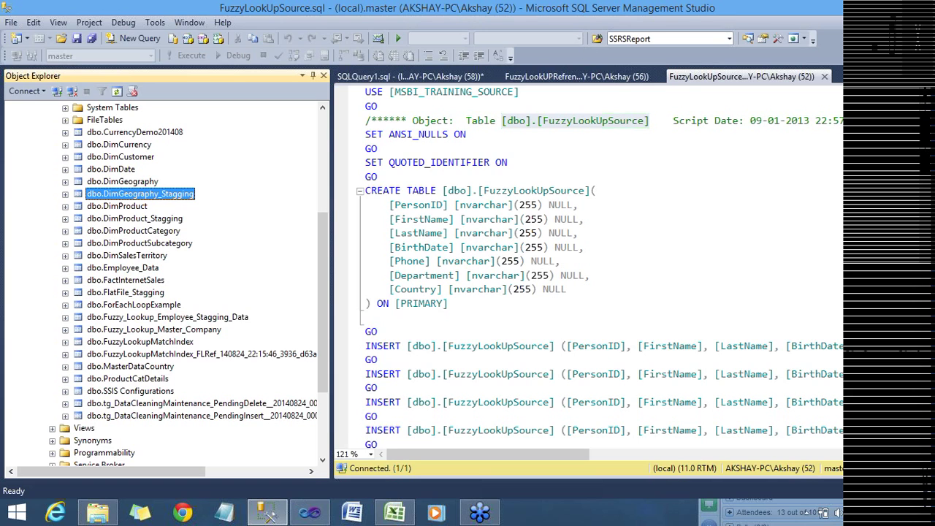
{"action": "left_click", "coordinate": [371, 454]}
{"action": "left_click", "coordinate": [351, 407]}
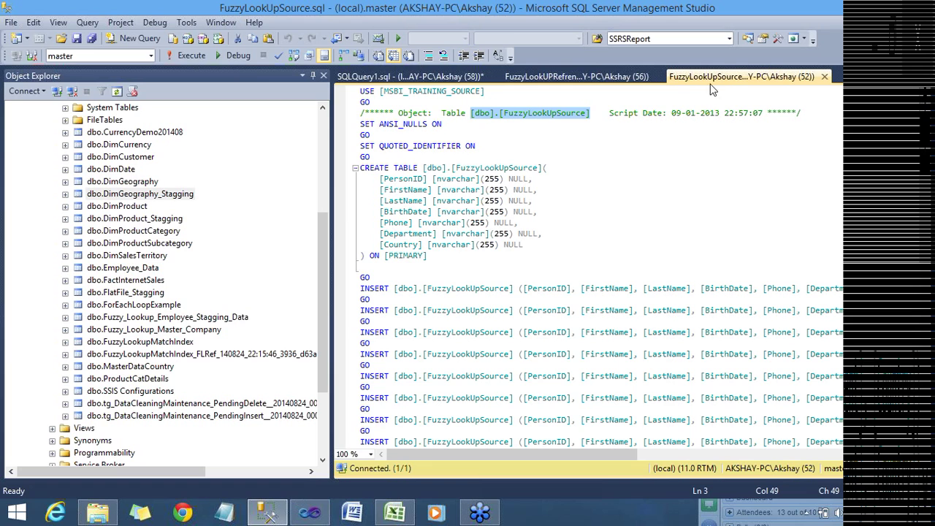
{"action": "left_click", "coordinate": [534, 200]}
{"action": "key", "text": "F5"}
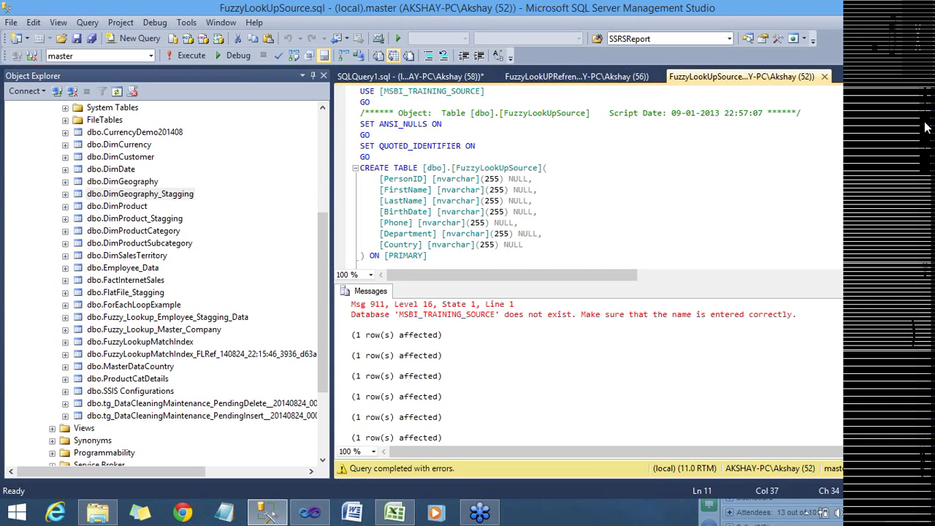
{"action": "scroll", "coordinate": [585, 175], "scroll_direction": "down", "scroll_amount": 2}
{"action": "scroll", "coordinate": [585, 175], "scroll_direction": "down", "scroll_amount": 5}
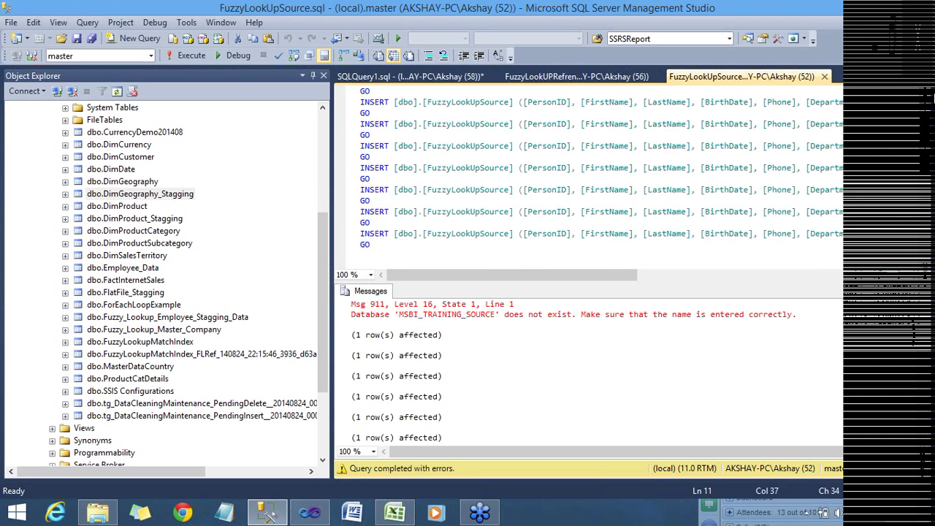
{"action": "scroll", "coordinate": [584, 176], "scroll_direction": "up", "scroll_amount": 8}
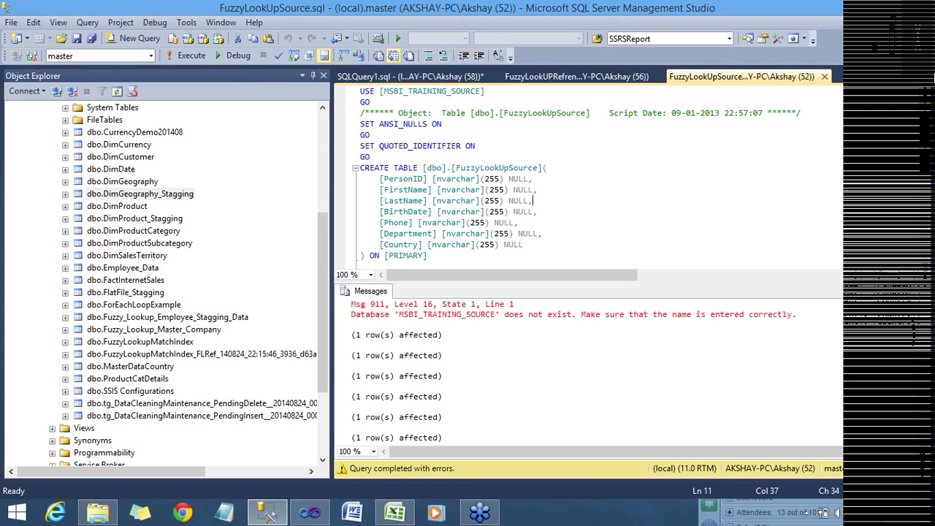
Replace the database in the FuzzyLookUpSource script's USE statement with [TrainingDatabase] and run the script again
{"action": "left_click_drag", "start_coordinate": [320, 262], "coordinate": [320, 163]}
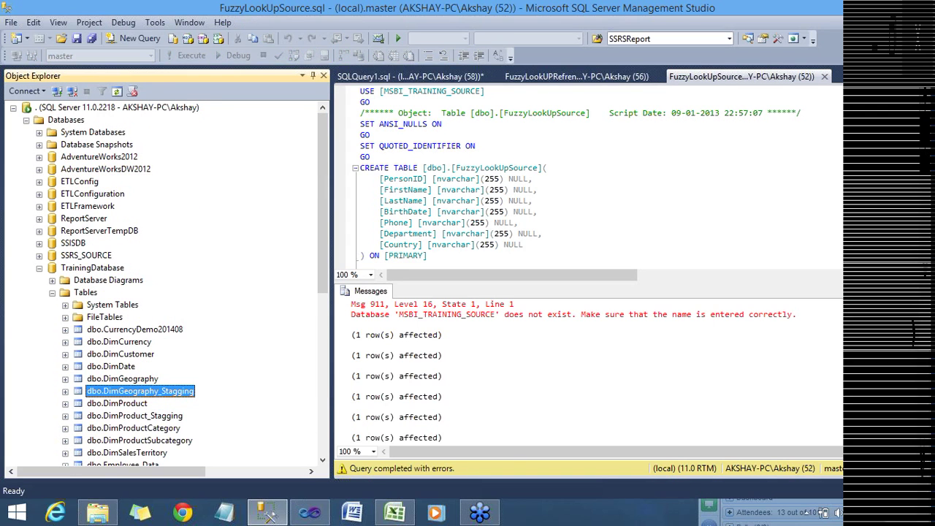
{"action": "left_click_drag", "start_coordinate": [484, 91], "coordinate": [92, 271]}
{"action": "key", "text": "Delete"}
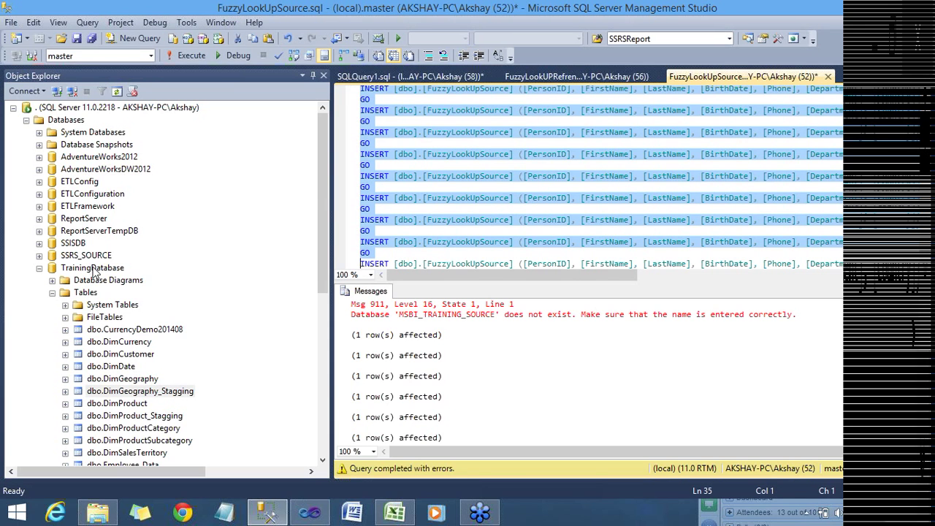
{"action": "left_click", "coordinate": [545, 155]}
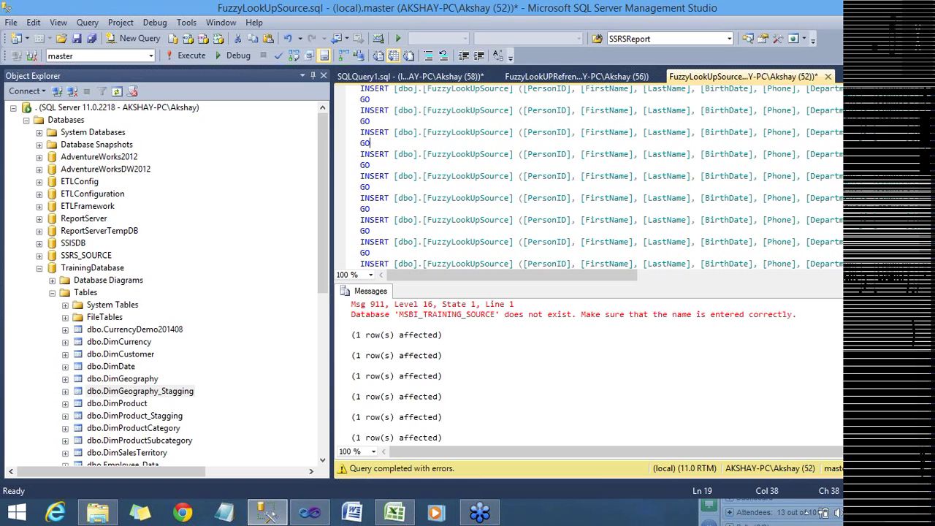
{"action": "left_click", "coordinate": [379, 92]}
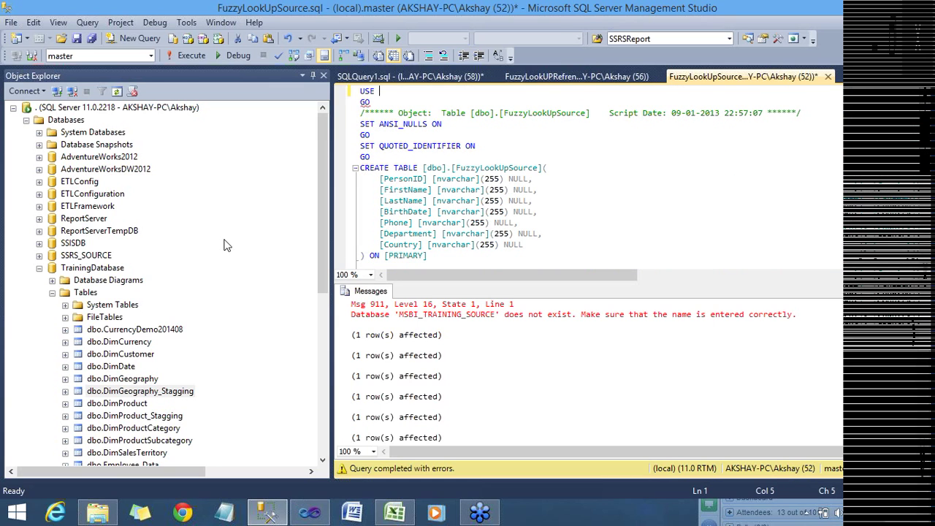
{"action": "left_click_drag", "start_coordinate": [100, 274], "coordinate": [483, 95]}
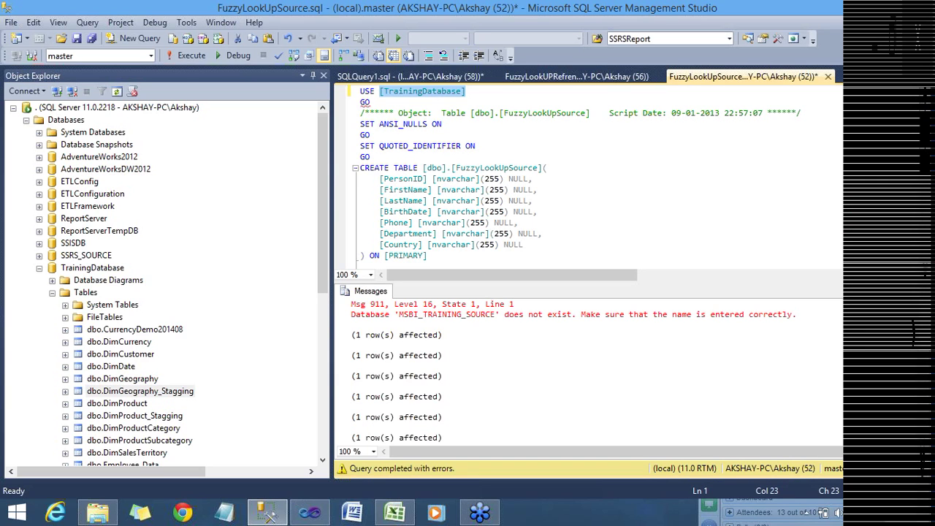
{"action": "left_click", "coordinate": [546, 168]}
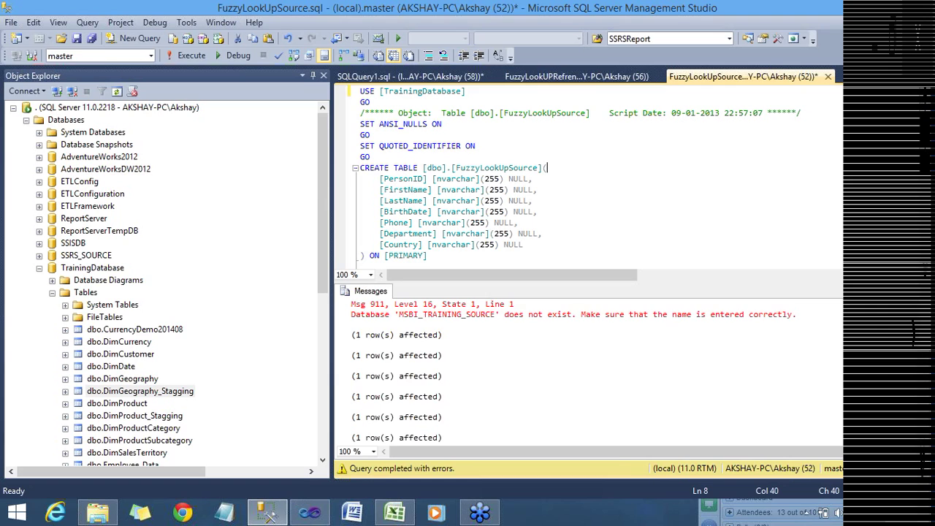
{"action": "key", "text": "F5"}
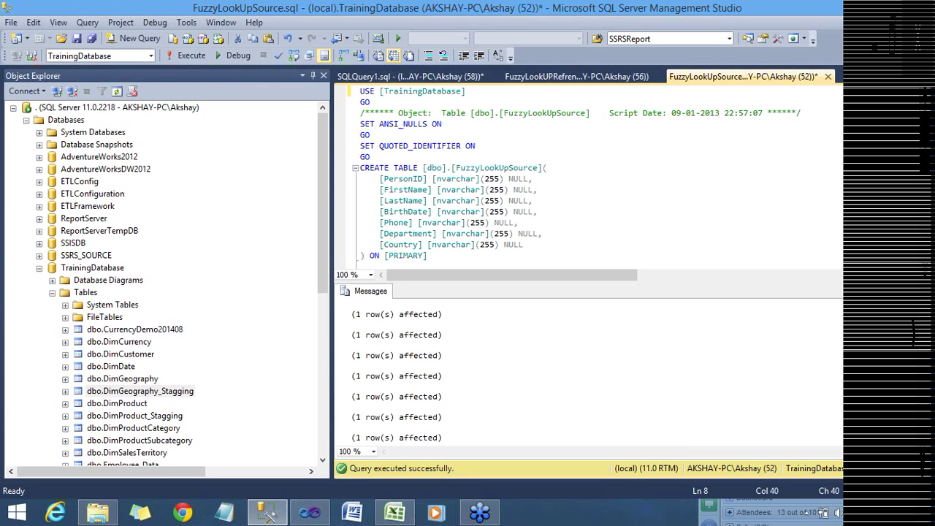
Change the FuzzyLookUPRefrenceValue script's USE statement to [TrainingDatabase] and run the script
{"action": "left_click", "coordinate": [576, 77]}
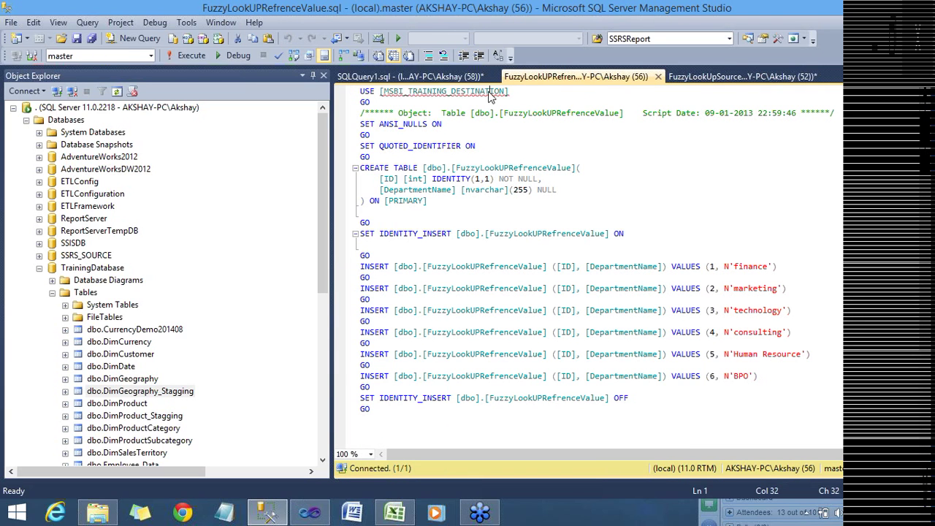
{"action": "left_click_drag", "start_coordinate": [379, 92], "coordinate": [509, 91]}
{"action": "key", "text": "Delete"}
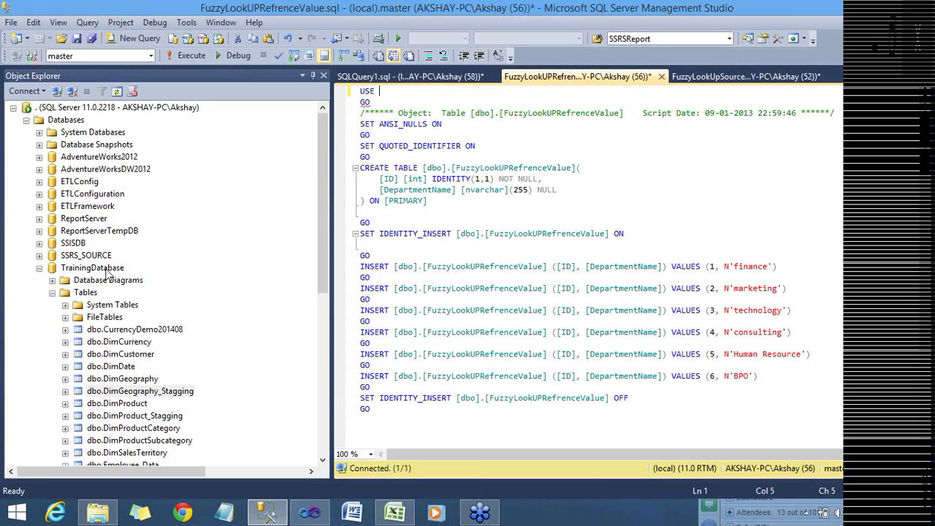
{"action": "left_click_drag", "start_coordinate": [140, 391], "coordinate": [434, 93]}
{"action": "left_click", "coordinate": [476, 145]}
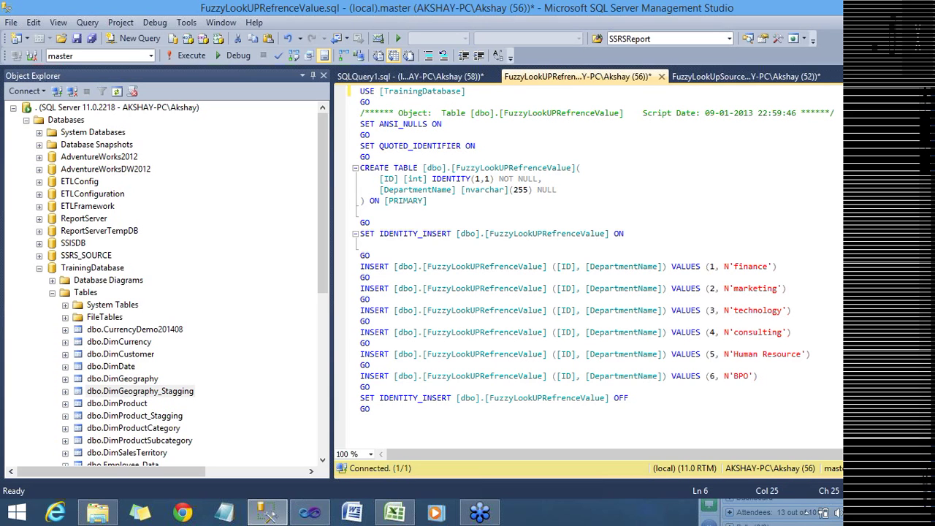
{"action": "key", "text": "F5"}
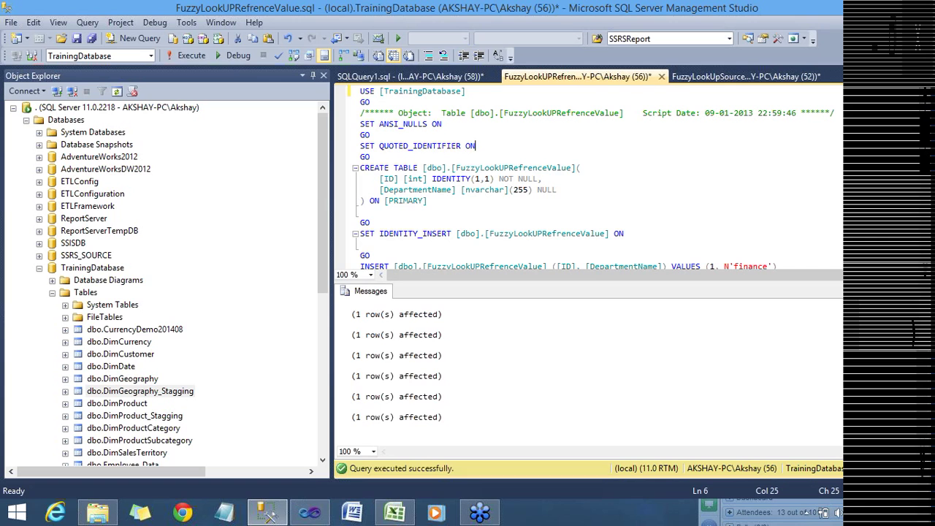
Copy the reference table's name and add the query "select * from [FuzzyLookUPRefrenceValue]" below the existing one in SQLQuery1
{"action": "double_click", "coordinate": [549, 169]}
{"action": "key", "text": "ctrl+c"}
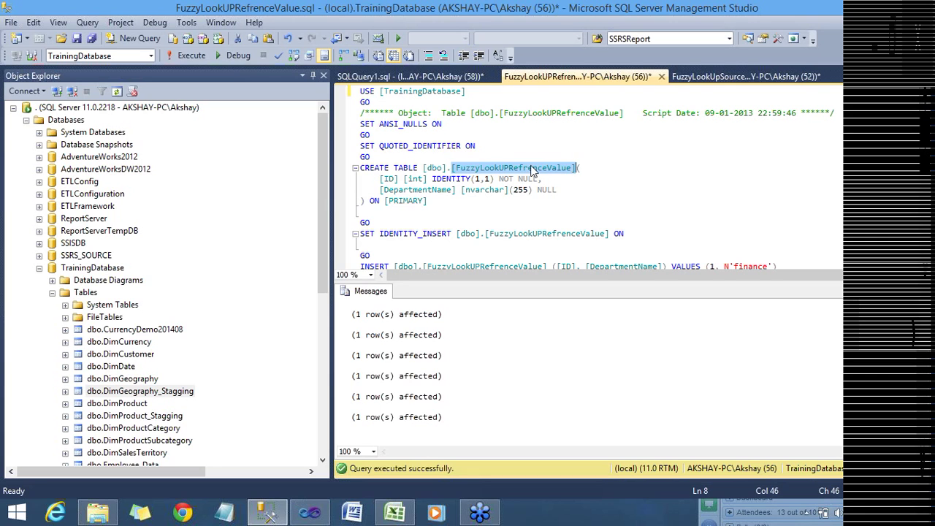
{"action": "left_click", "coordinate": [447, 78]}
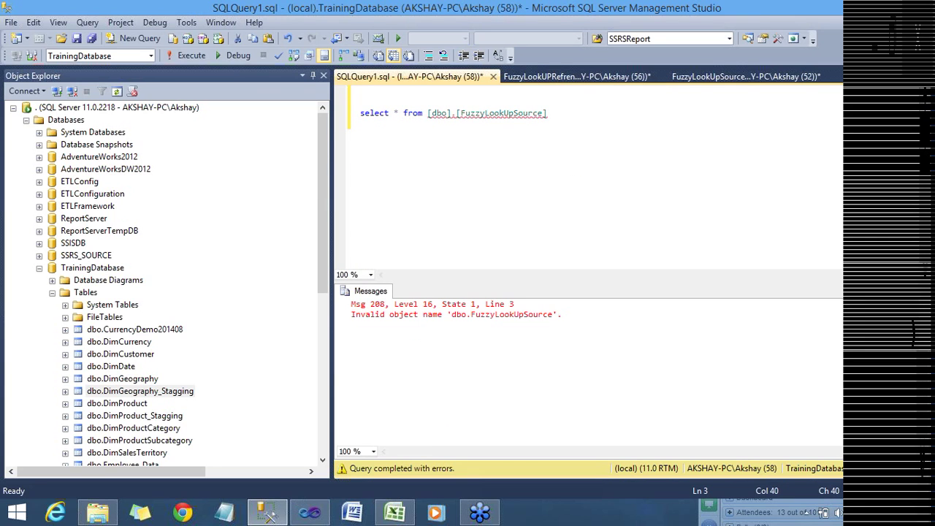
{"action": "key", "text": "Return"}
{"action": "key", "text": "Return"}
{"action": "key", "text": "Return"}
{"action": "type", "text": "select * from"}
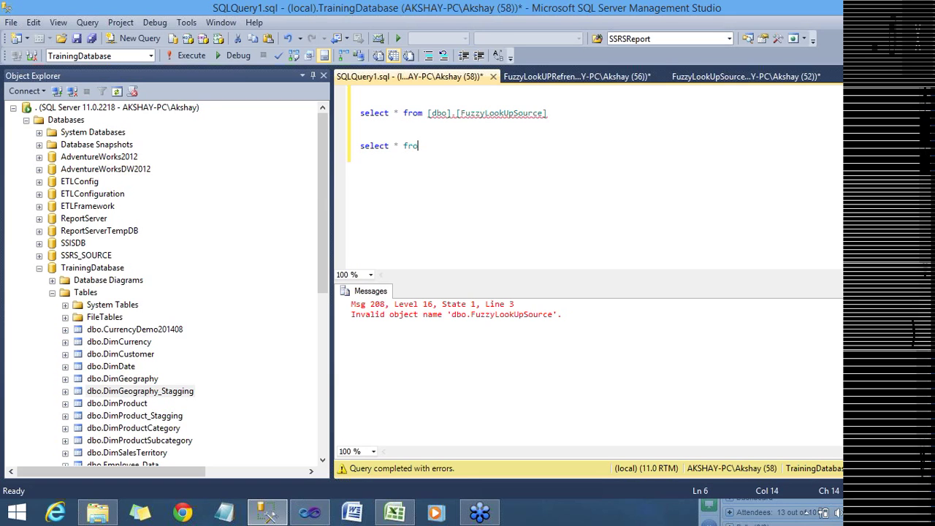
{"action": "key", "text": "ctrl+v"}
Run only the [dbo].[FuzzyLookUpSource] query and narrow Object Explorer to make room for the results
{"action": "left_click_drag", "start_coordinate": [549, 113], "coordinate": [339, 119]}
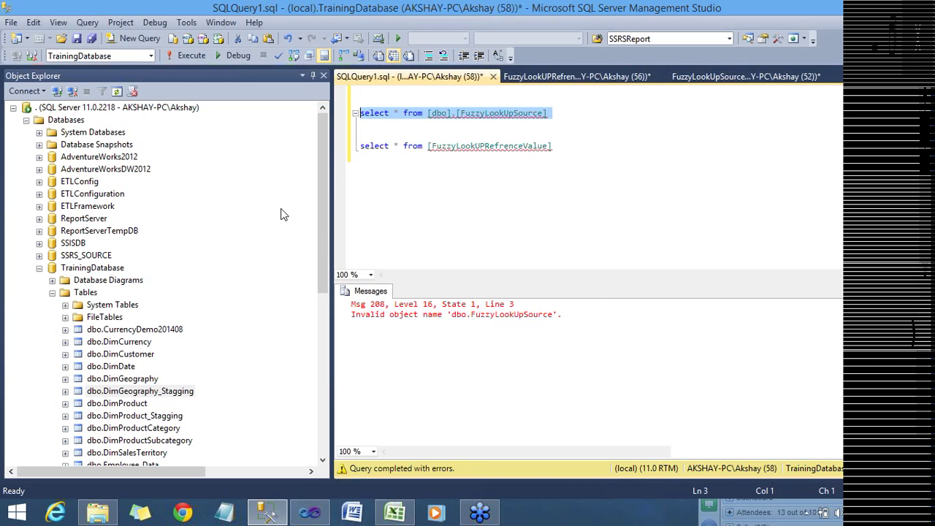
{"action": "key", "text": "F5"}
{"action": "left_click_drag", "start_coordinate": [332, 208], "coordinate": [227, 209]}
Examine the source table's columns and check the Department values for inconsistent spellings
{"action": "left_click", "coordinate": [512, 363]}
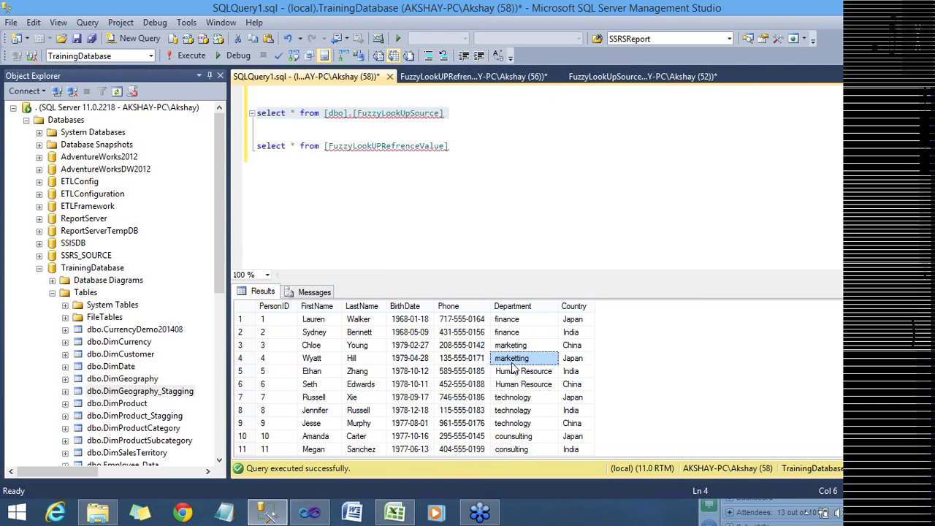
{"action": "key", "text": "ctrl+Down"}
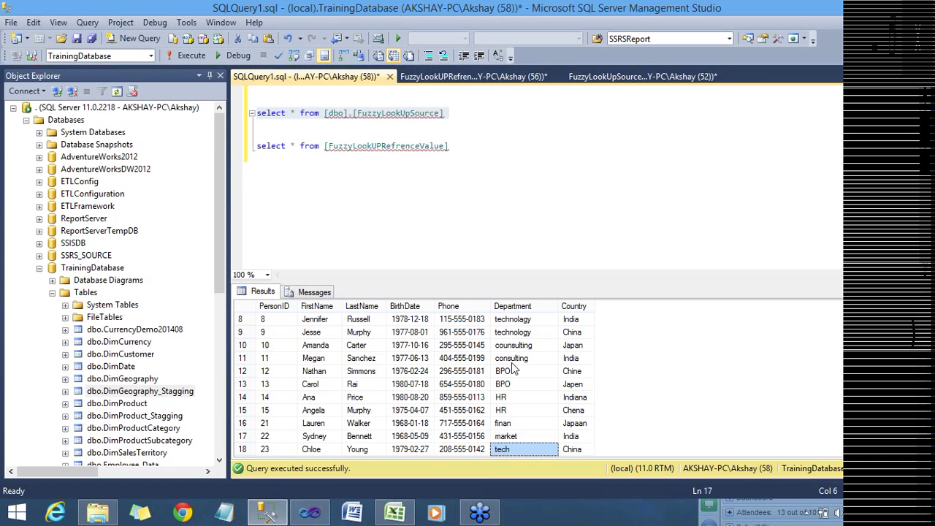
{"action": "key", "text": "Up"}
{"action": "key", "text": "ctrl+Up"}
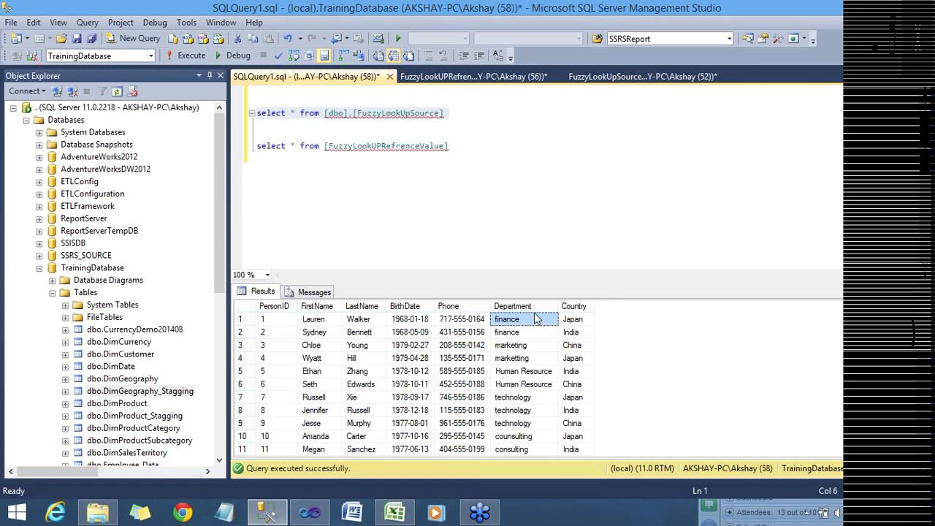
{"action": "left_click", "coordinate": [280, 349]}
{"action": "left_click", "coordinate": [318, 347]}
{"action": "left_click", "coordinate": [349, 348]}
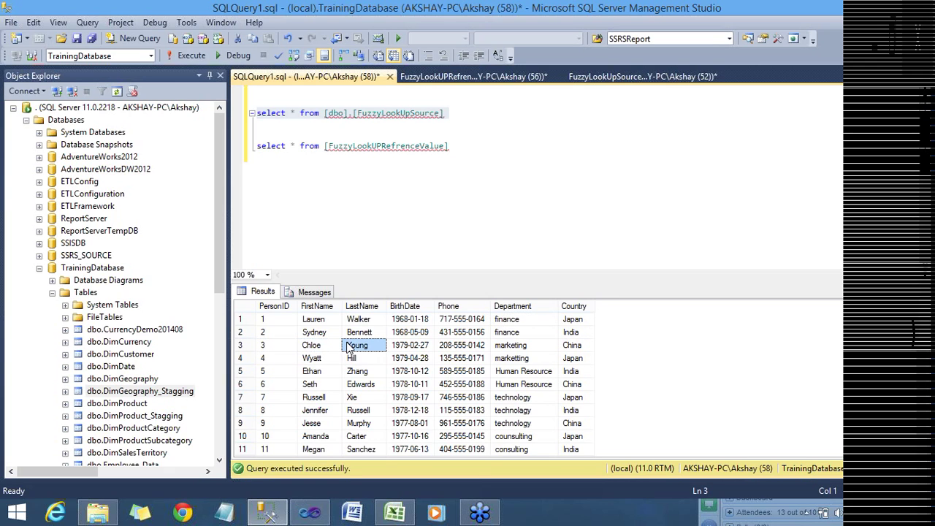
{"action": "left_click", "coordinate": [425, 348]}
{"action": "left_click", "coordinate": [467, 347]}
{"action": "left_click", "coordinate": [525, 346]}
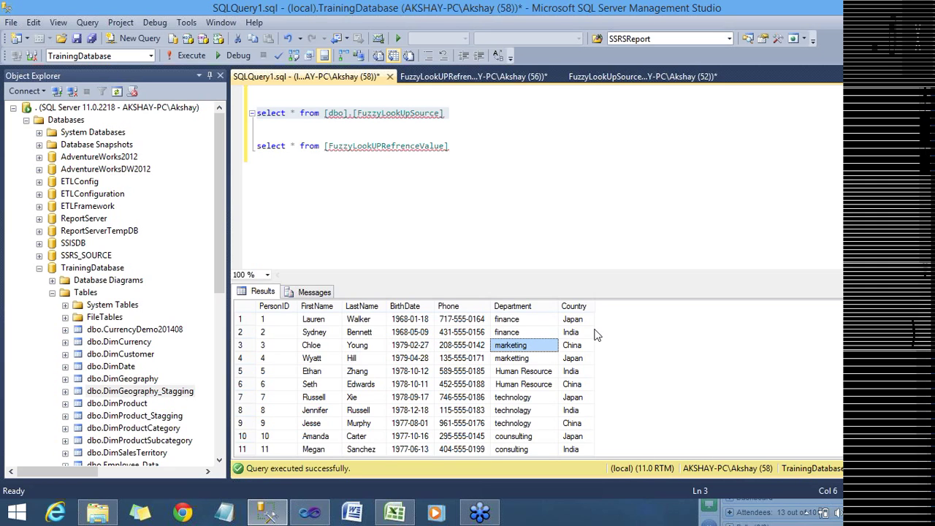
{"action": "left_click", "coordinate": [590, 332]}
Enlarge the query results area, widen the Department column, and select that column
{"action": "left_click_drag", "start_coordinate": [622, 278], "coordinate": [613, 191]}
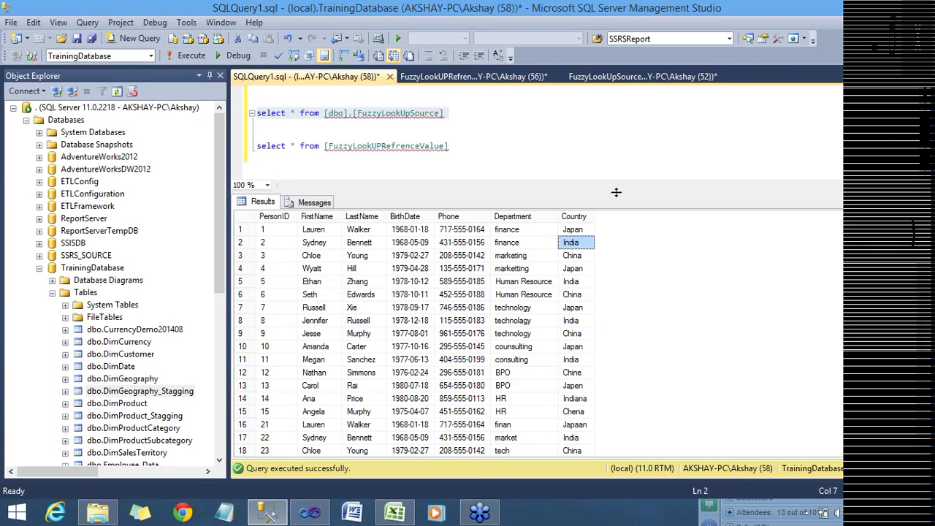
{"action": "left_click_drag", "start_coordinate": [560, 216], "coordinate": [596, 216]}
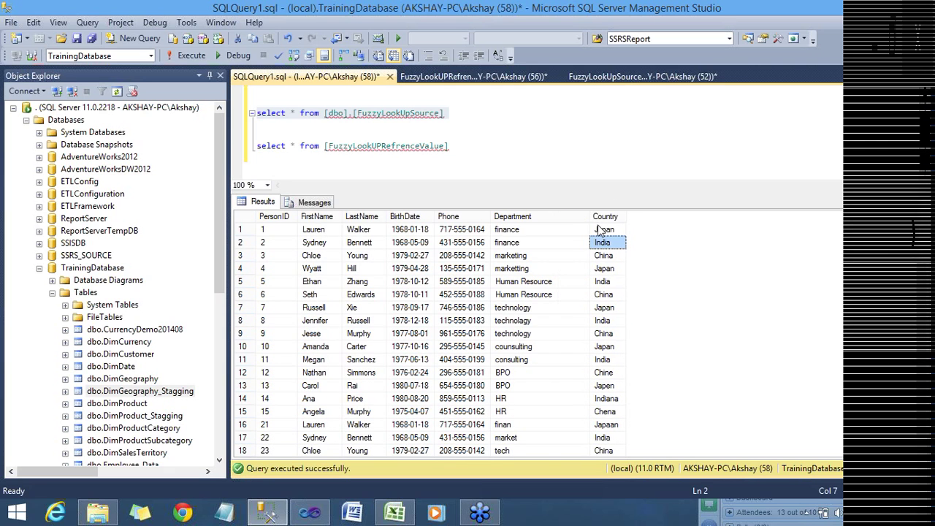
{"action": "left_click", "coordinate": [563, 222]}
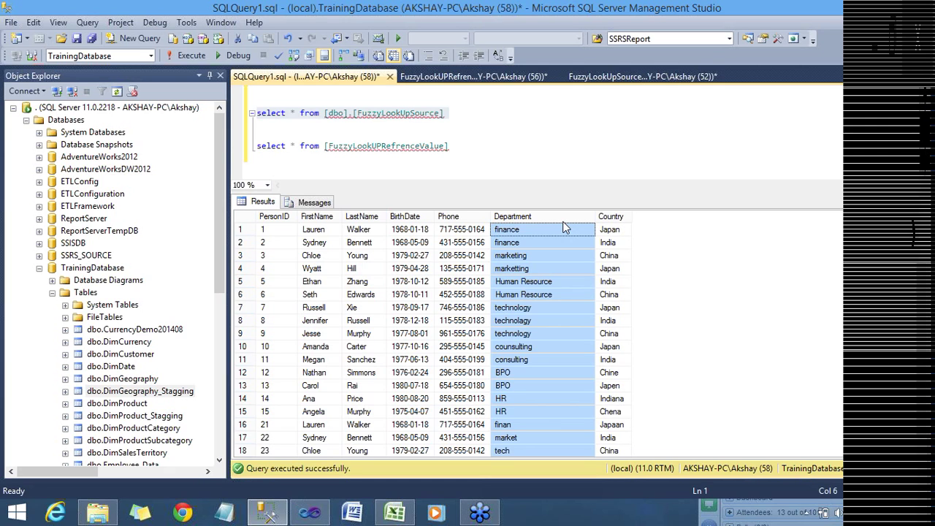
Copy all the source query results into a new worksheet of FuzzyLookupDemo.xlsx in Excel
{"action": "left_click", "coordinate": [246, 223]}
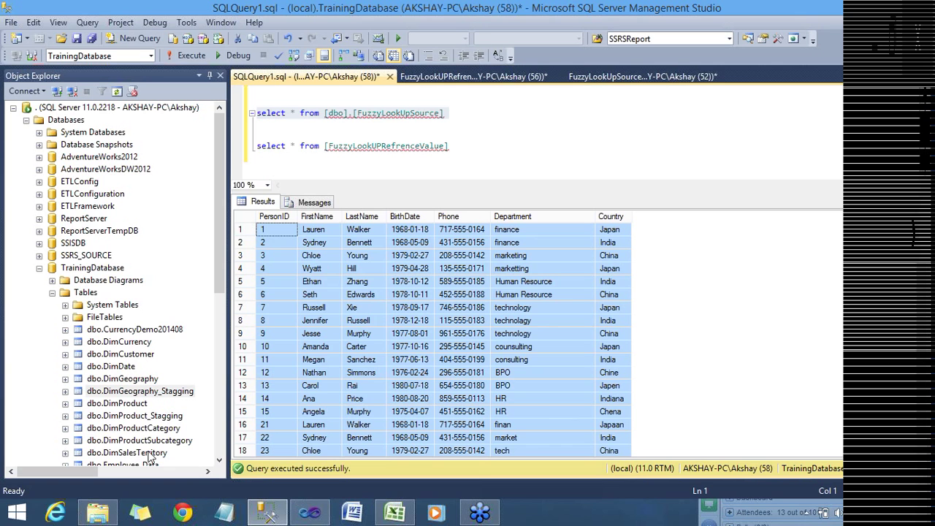
{"action": "left_click", "coordinate": [396, 514]}
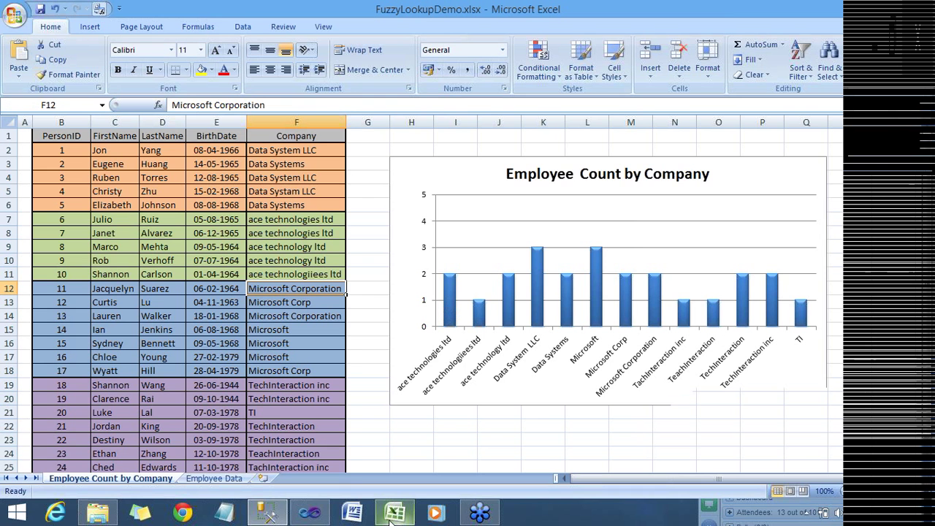
{"action": "left_click", "coordinate": [264, 478]}
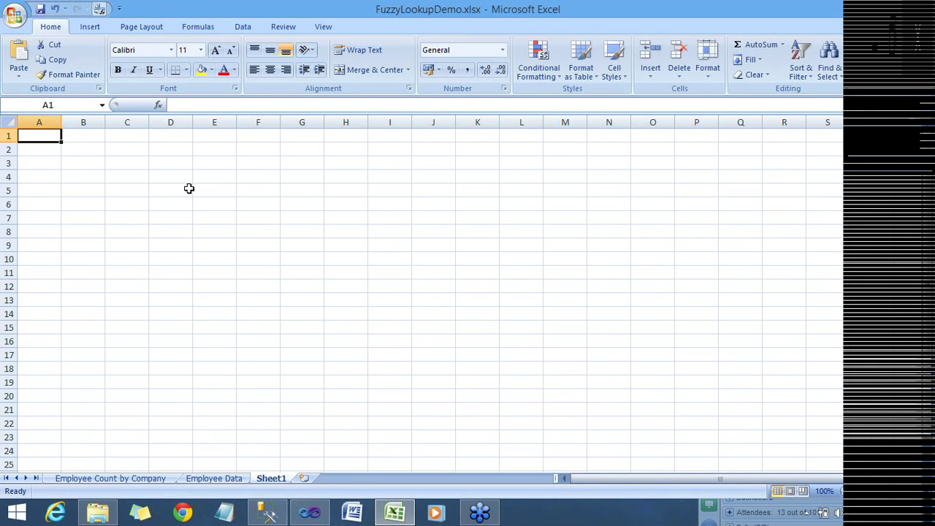
{"action": "key", "text": "ctrl+v"}
{"action": "left_click", "coordinate": [370, 218]}
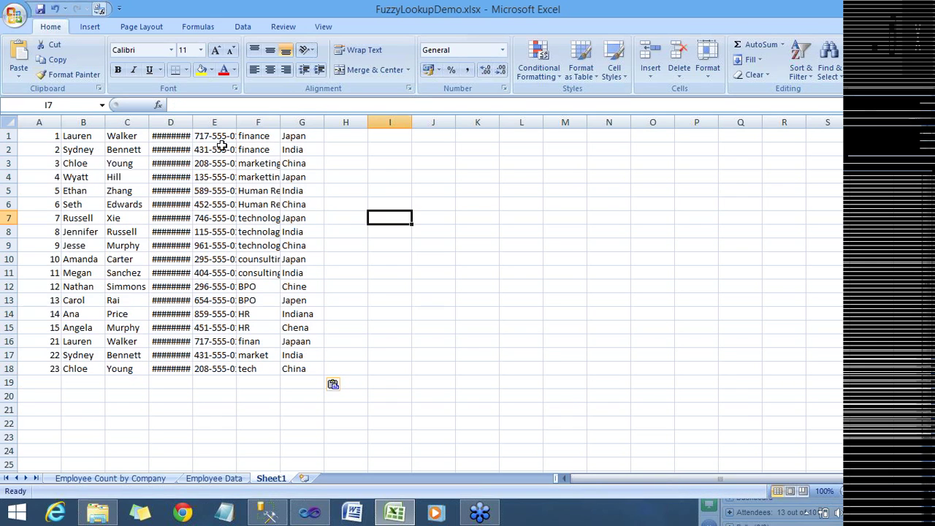
Fit the widths of the birth date column D and department column F to their contents
{"action": "double_click", "coordinate": [195, 123]}
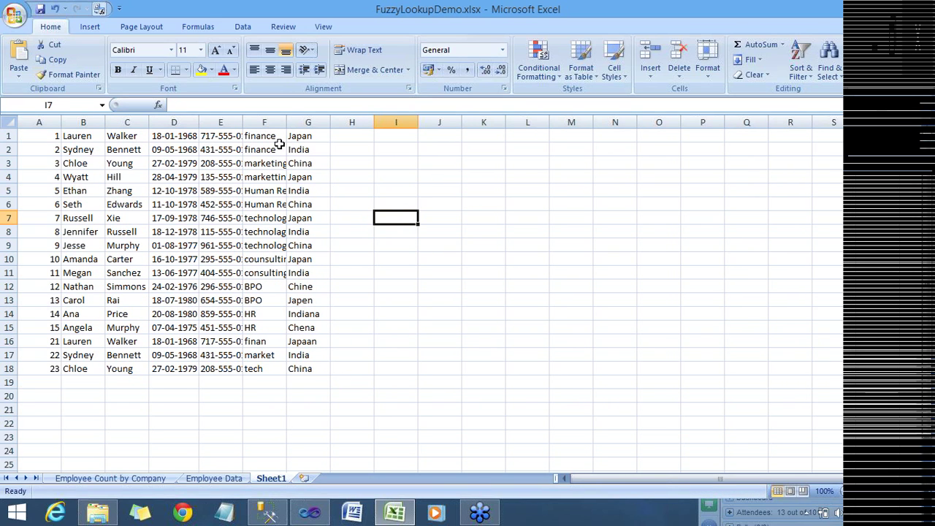
{"action": "double_click", "coordinate": [288, 124]}
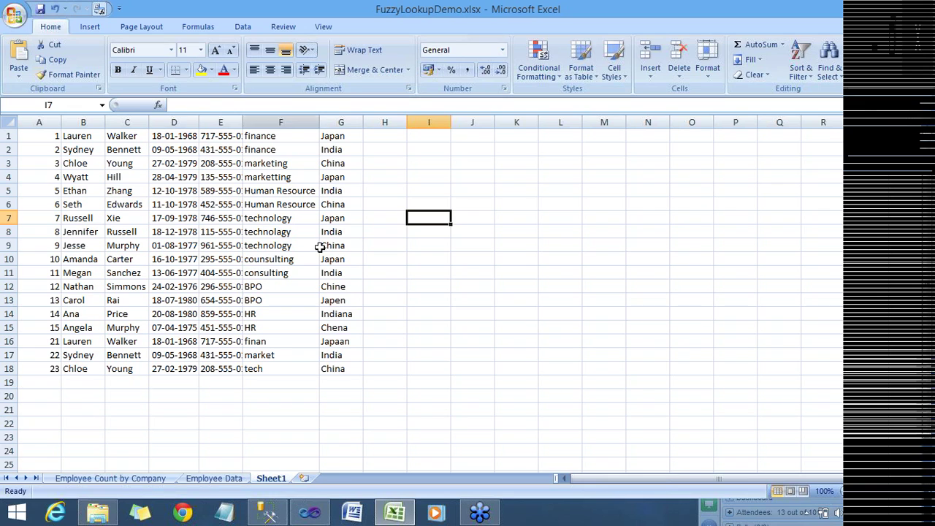
{"action": "left_click", "coordinate": [309, 271]}
{"action": "left_click", "coordinate": [288, 162]}
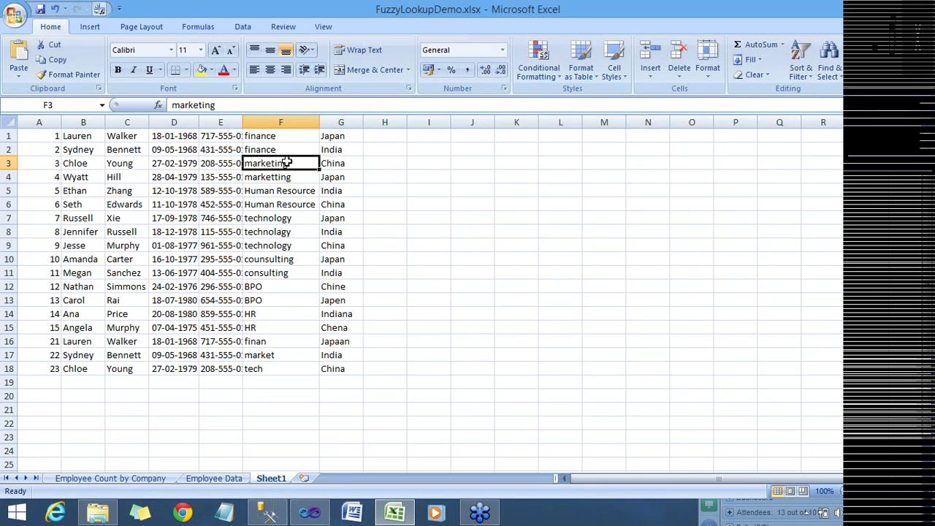
Examine the department entries in column F for spelling variants and abbreviations, then select the range F1:F18
{"action": "key", "text": "Down"}
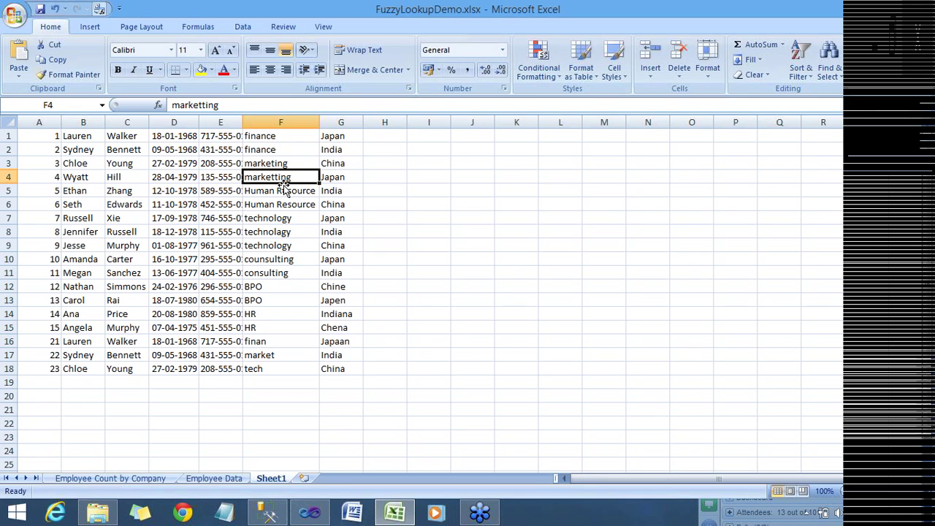
{"action": "left_click", "coordinate": [292, 165]}
{"action": "left_click", "coordinate": [293, 179]}
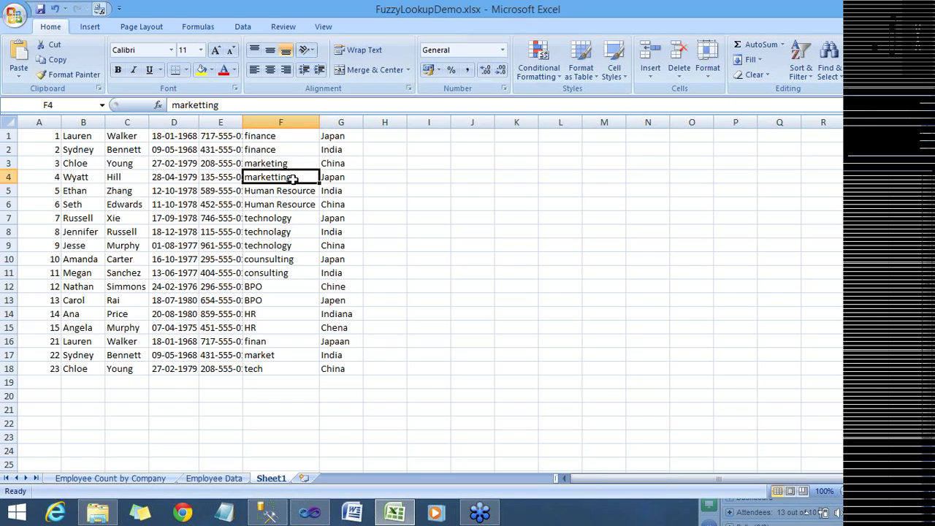
{"action": "key", "text": "Down"}
{"action": "key", "text": "Down"}
{"action": "key", "text": "Down"}
{"action": "key", "text": "Down"}
{"action": "key", "text": "Down"}
{"action": "key", "text": "Down"}
{"action": "key", "text": "Down"}
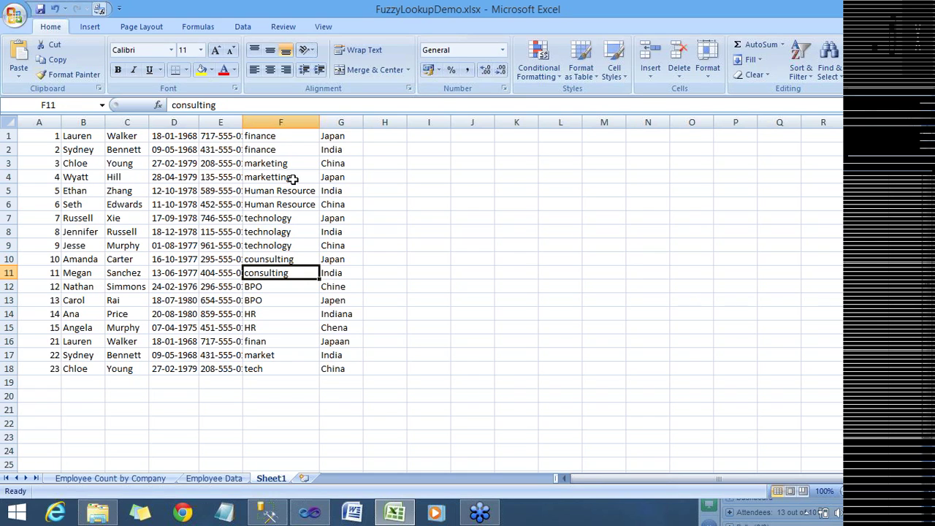
{"action": "key", "text": "Down"}
{"action": "key", "text": "Down"}
{"action": "key", "text": "Down"}
{"action": "key", "text": "Down"}
{"action": "key", "text": "Down"}
{"action": "key", "text": "Down"}
{"action": "key", "text": "Down"}
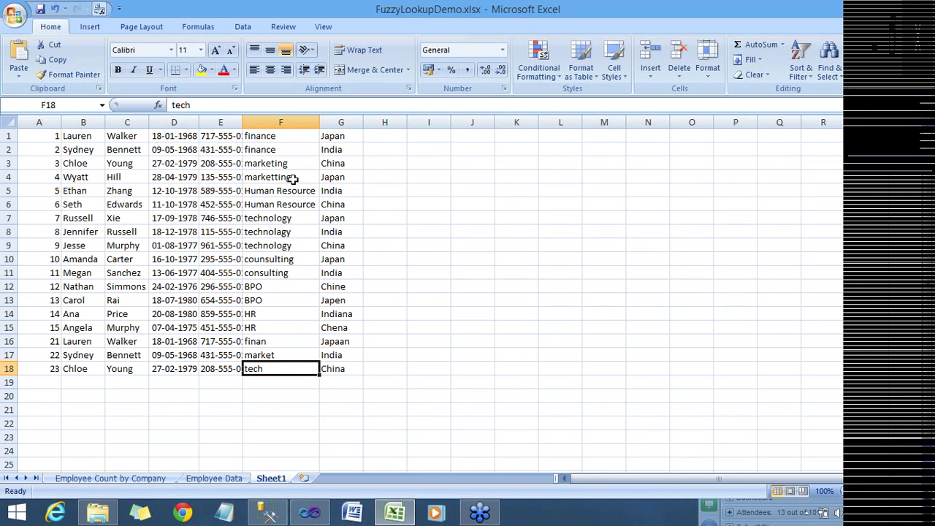
{"action": "key", "text": "Up"}
{"action": "key", "text": "Up"}
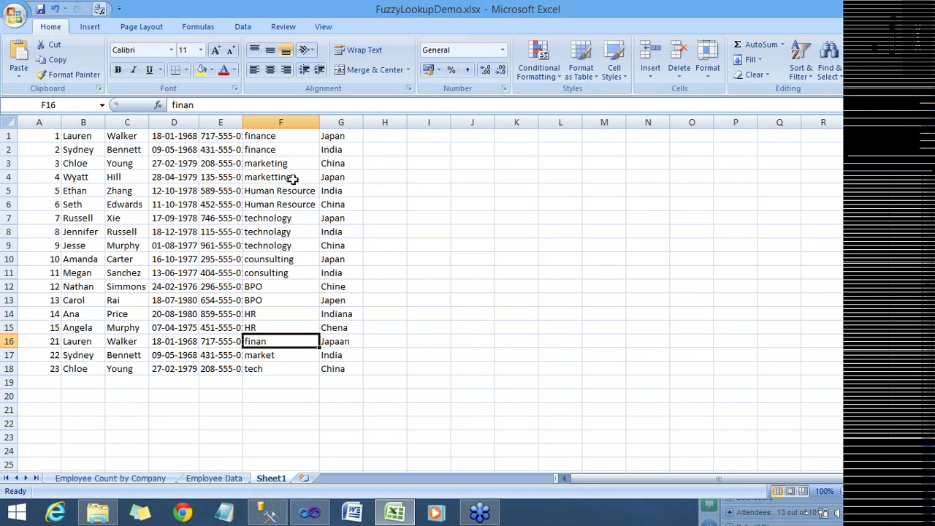
{"action": "key", "text": "Up"}
{"action": "key", "text": "Up"}
{"action": "key", "text": "Up"}
{"action": "key", "text": "Up"}
{"action": "key", "text": "Up"}
{"action": "key", "text": "Up"}
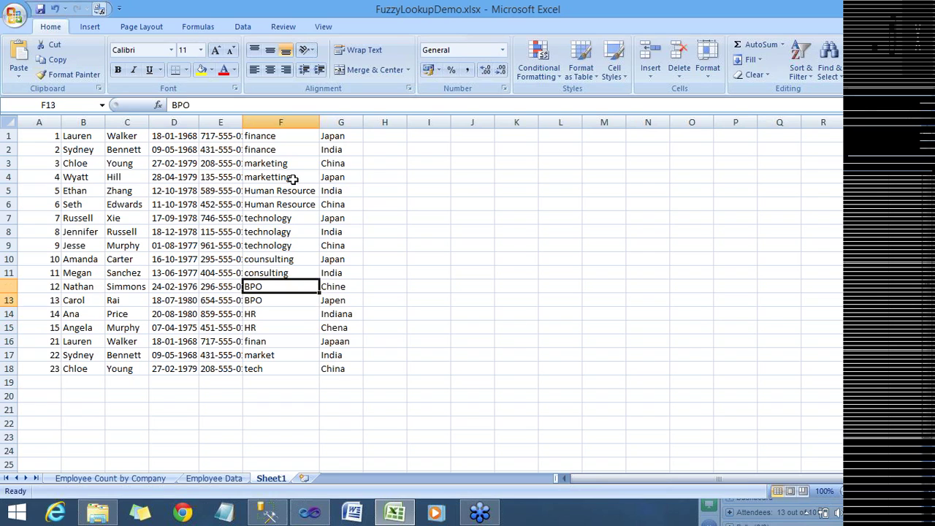
{"action": "key", "text": "Up"}
{"action": "key", "text": "Up"}
{"action": "key", "text": "Up"}
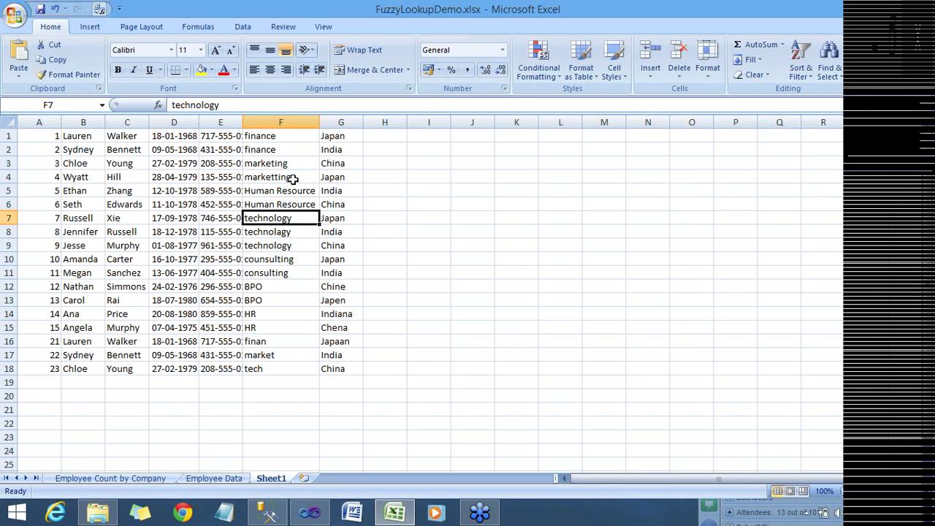
{"action": "key", "text": "Down"}
{"action": "key", "text": "Down"}
{"action": "key", "text": "Down"}
{"action": "key", "text": "Down"}
{"action": "key", "text": "Down"}
{"action": "key", "text": "Down"}
{"action": "key", "text": "Down"}
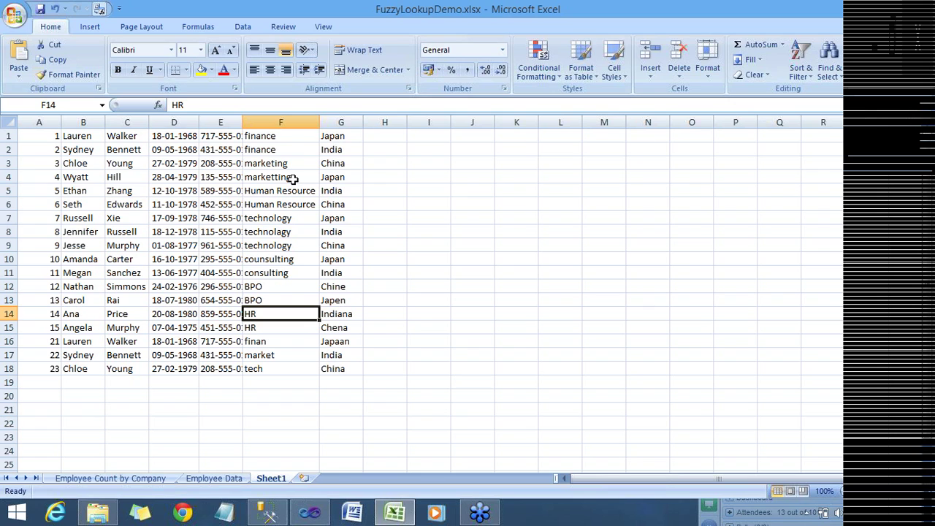
{"action": "left_click_drag", "start_coordinate": [292, 134], "coordinate": [290, 367]}
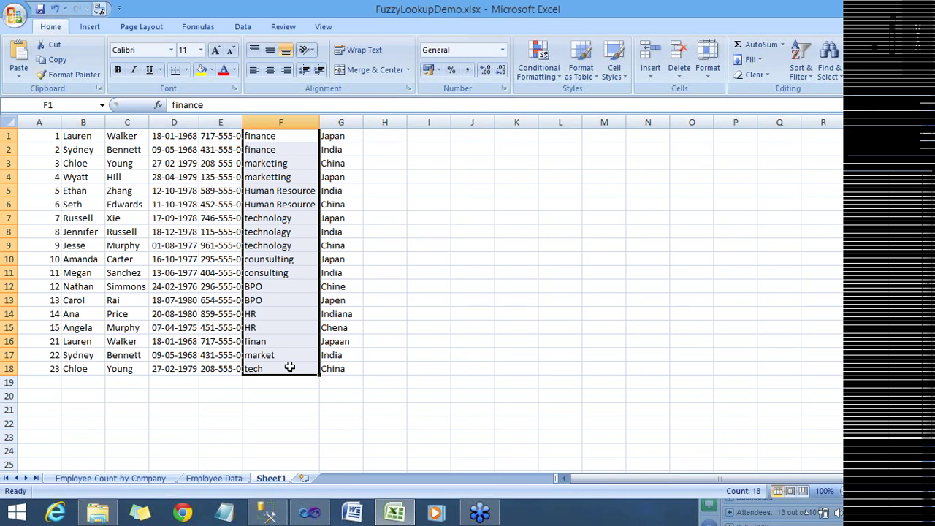
Switch to SQL Server Management Studio and run only the select query on FuzzyLookUPRefrenceValue
{"action": "left_click", "coordinate": [273, 513]}
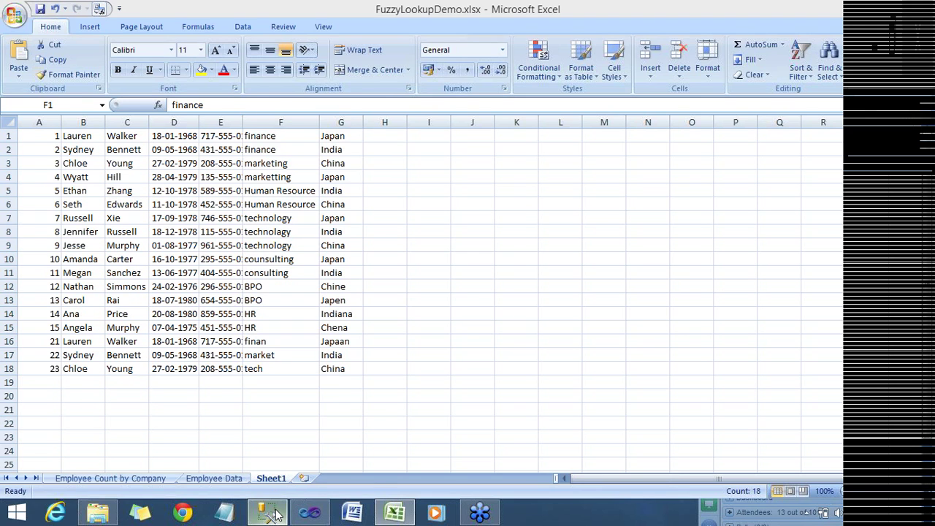
{"action": "left_click", "coordinate": [449, 145]}
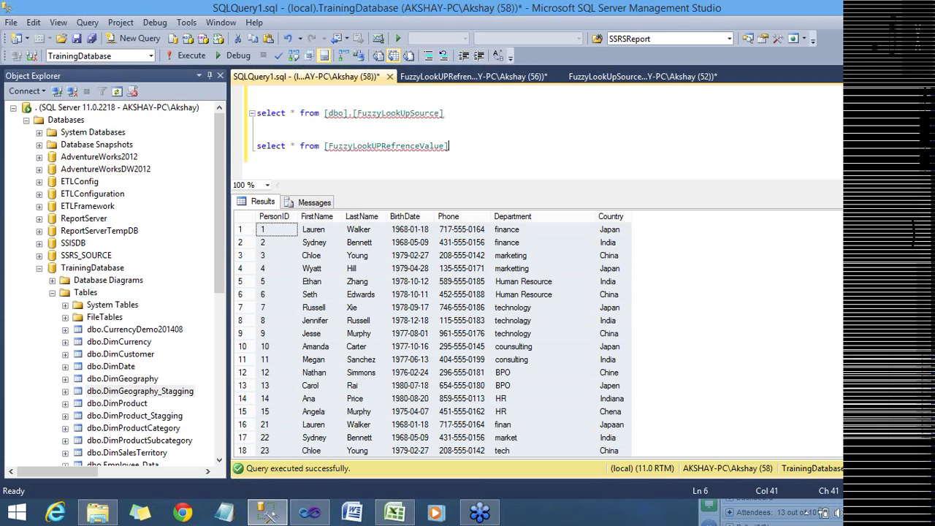
{"action": "left_click_drag", "start_coordinate": [449, 145], "coordinate": [243, 146]}
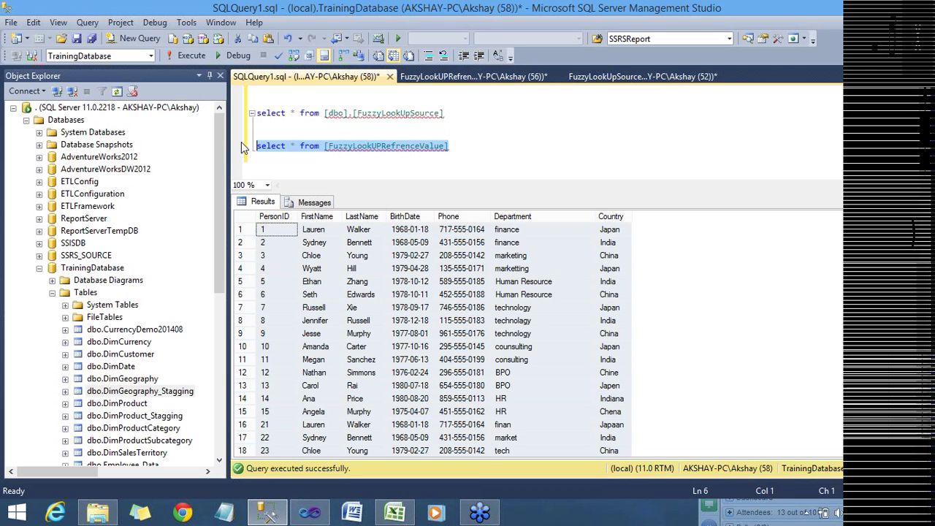
{"action": "key", "text": "F5"}
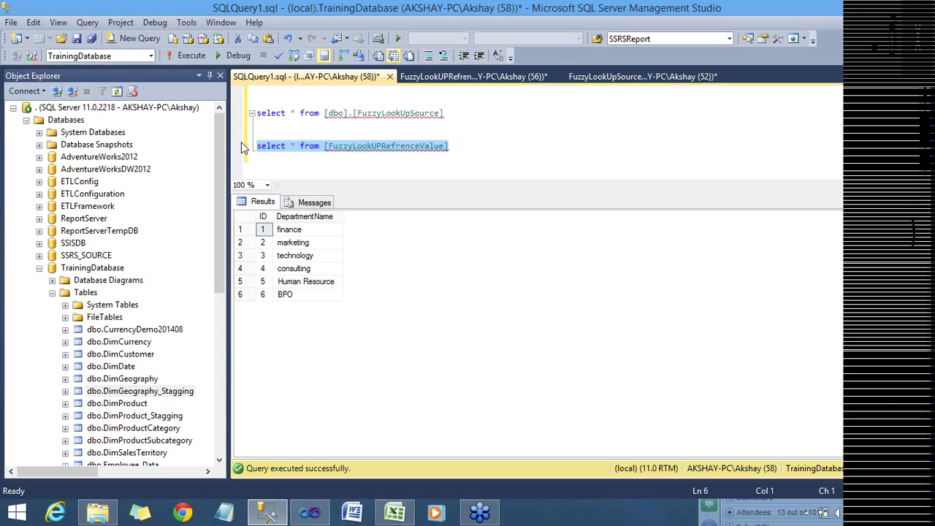
Go through the DepartmentName values of the reference table one by one, from finance to BPO
{"action": "left_click", "coordinate": [327, 229]}
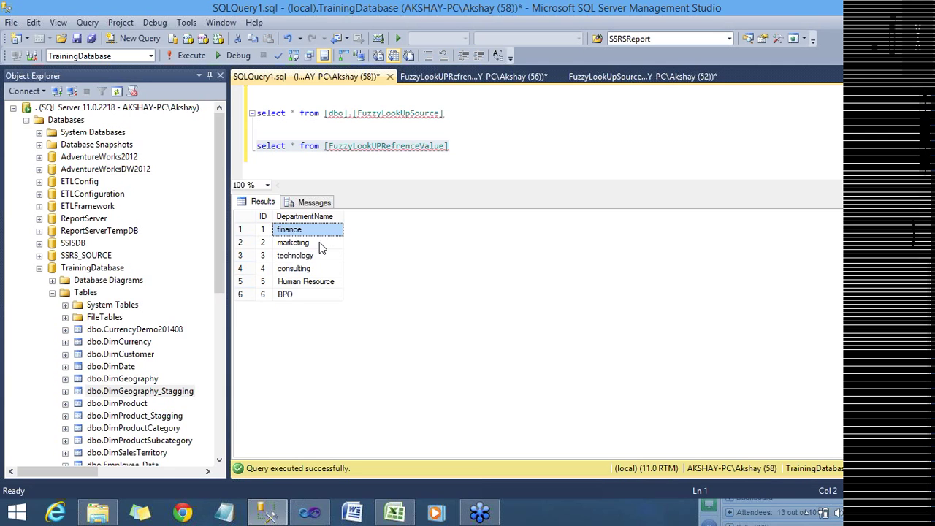
{"action": "key", "text": "Down"}
{"action": "left_click", "coordinate": [317, 254]}
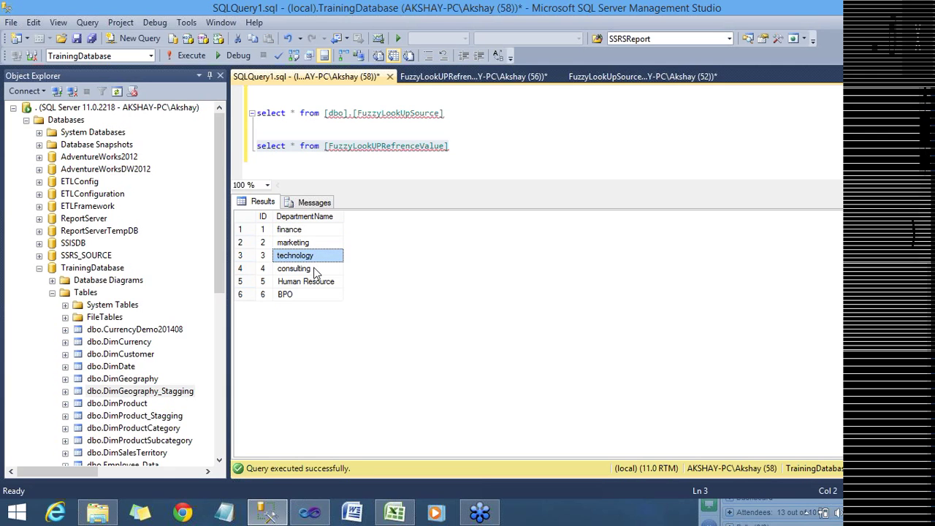
{"action": "left_click", "coordinate": [315, 269]}
{"action": "left_click", "coordinate": [310, 286]}
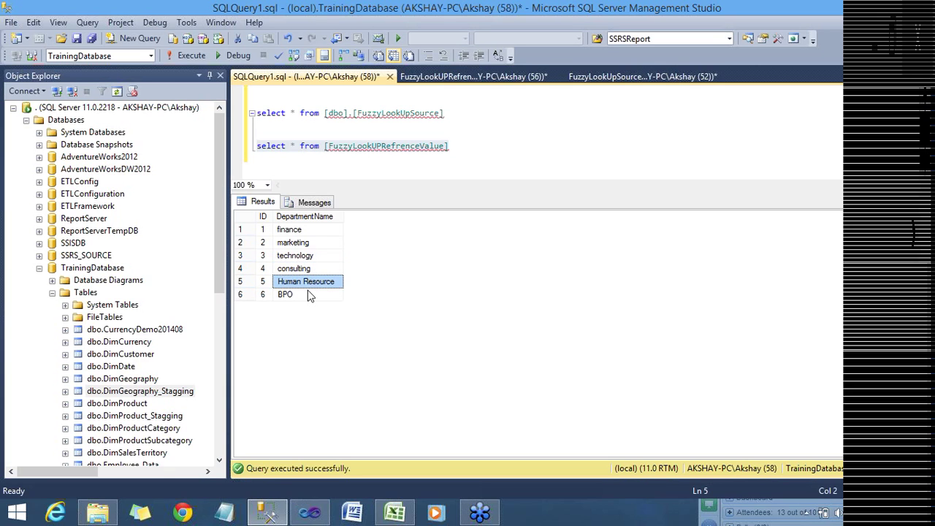
{"action": "left_click", "coordinate": [308, 292]}
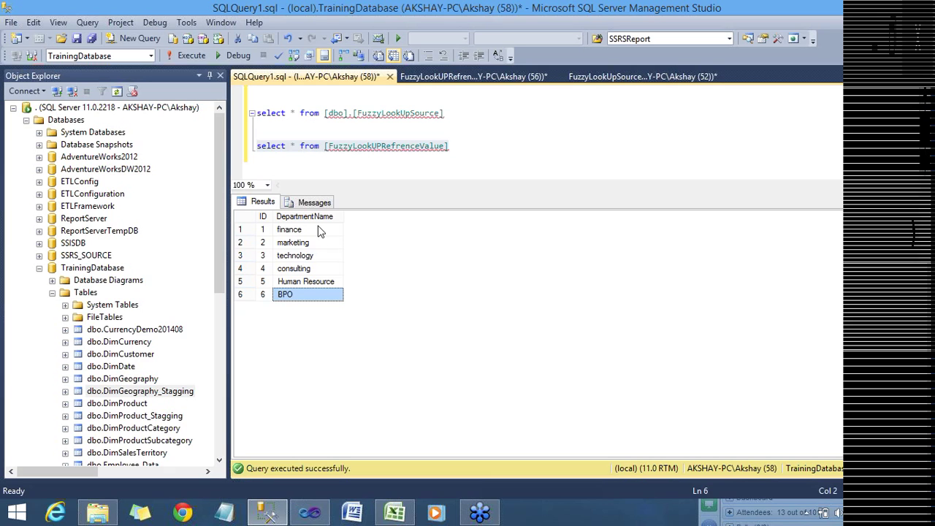
Highlight the reference table name and the source table name FuzzyLookUpSource in the two queries
{"action": "double_click", "coordinate": [379, 149]}
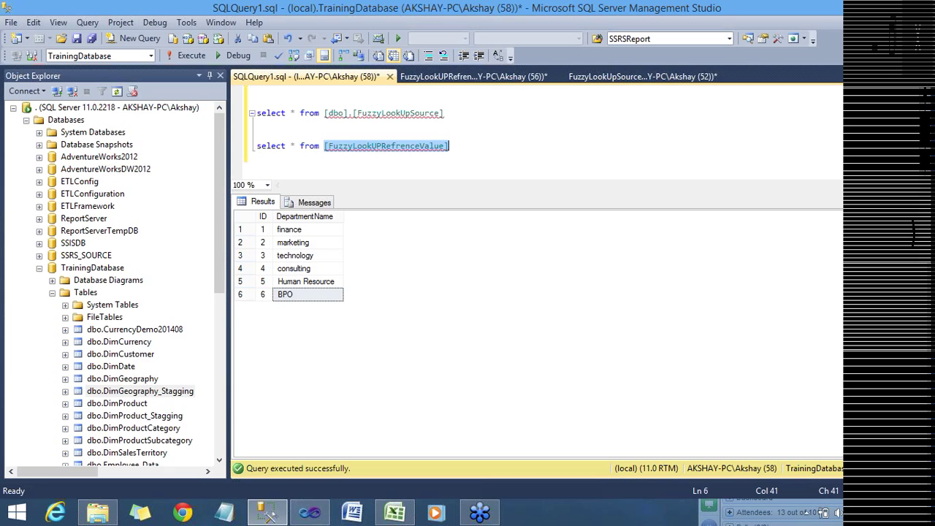
{"action": "left_click", "coordinate": [392, 114]}
{"action": "double_click", "coordinate": [391, 114]}
{"action": "left_click", "coordinate": [391, 114]}
{"action": "double_click", "coordinate": [392, 115]}
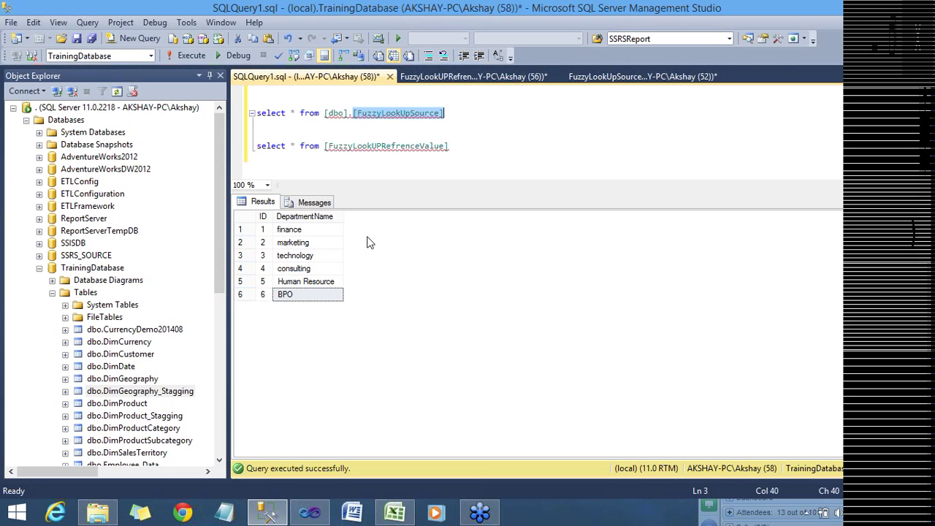
Switch to Visual Studio and add an OLE DB connection manager for localhost.TrainingDatabase from the data flow of FuzzyLookup.dtsx
{"action": "left_click", "coordinate": [310, 516]}
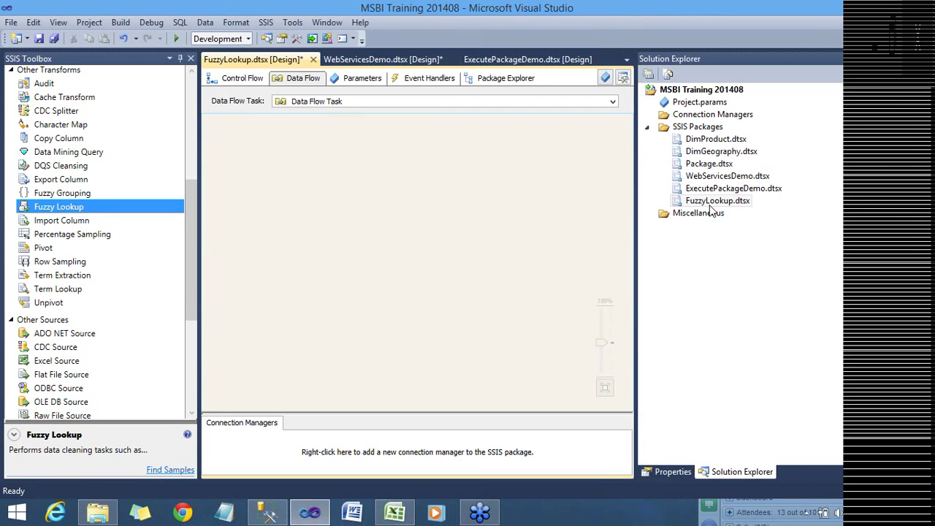
{"action": "left_click", "coordinate": [257, 81]}
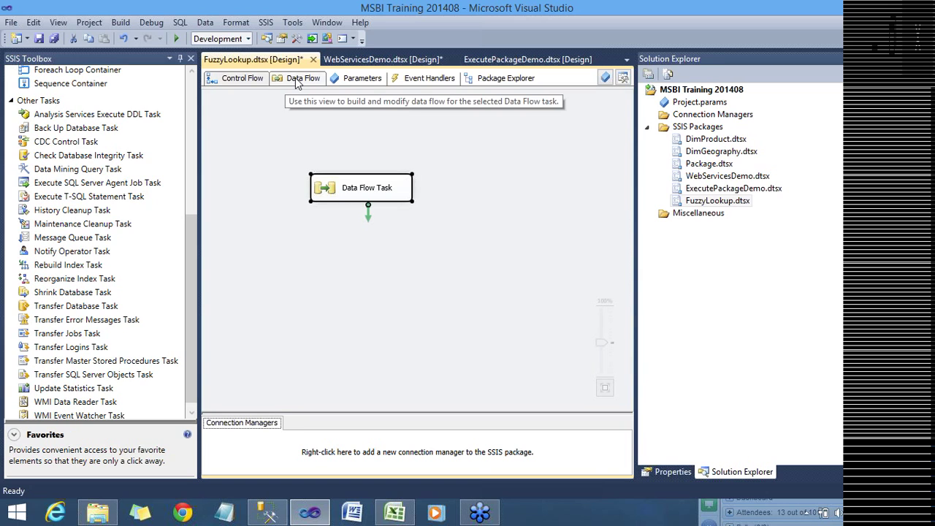
{"action": "left_click", "coordinate": [296, 80]}
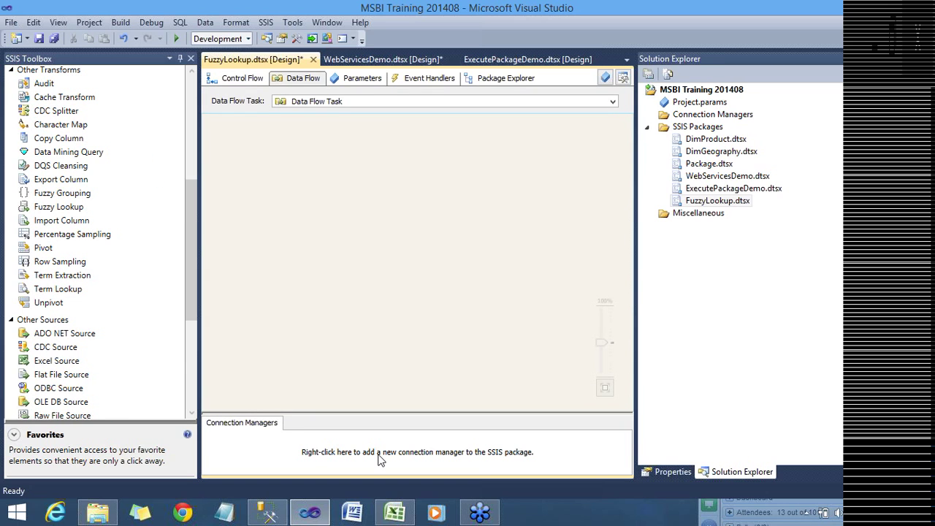
{"action": "right_click", "coordinate": [379, 459]}
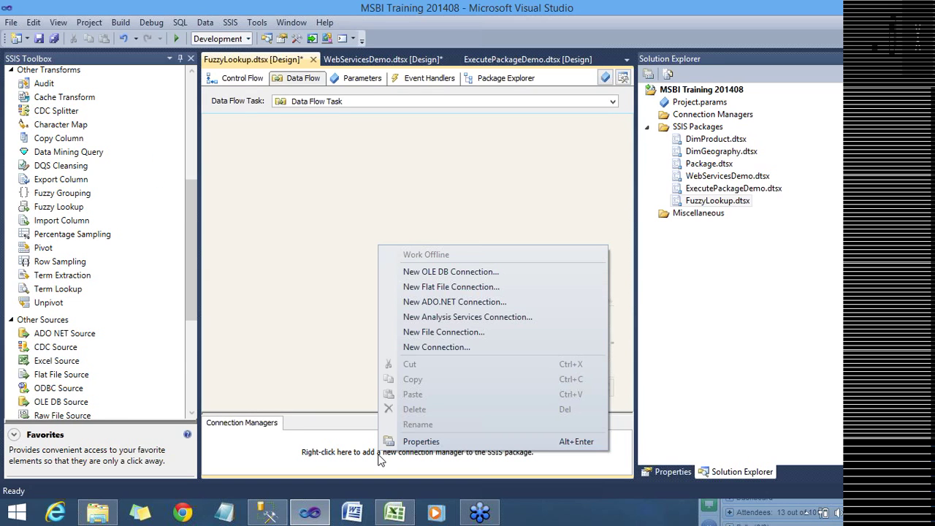
{"action": "left_click", "coordinate": [459, 274]}
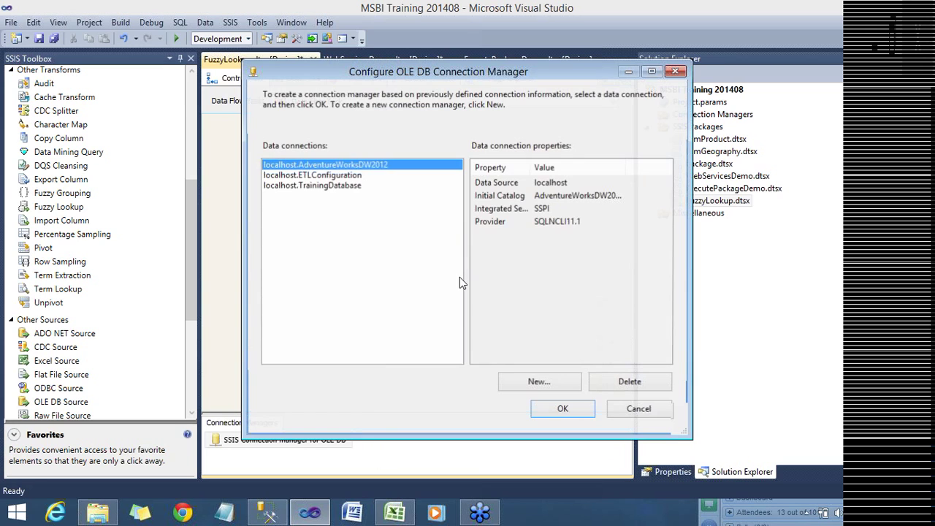
{"action": "left_click", "coordinate": [350, 189]}
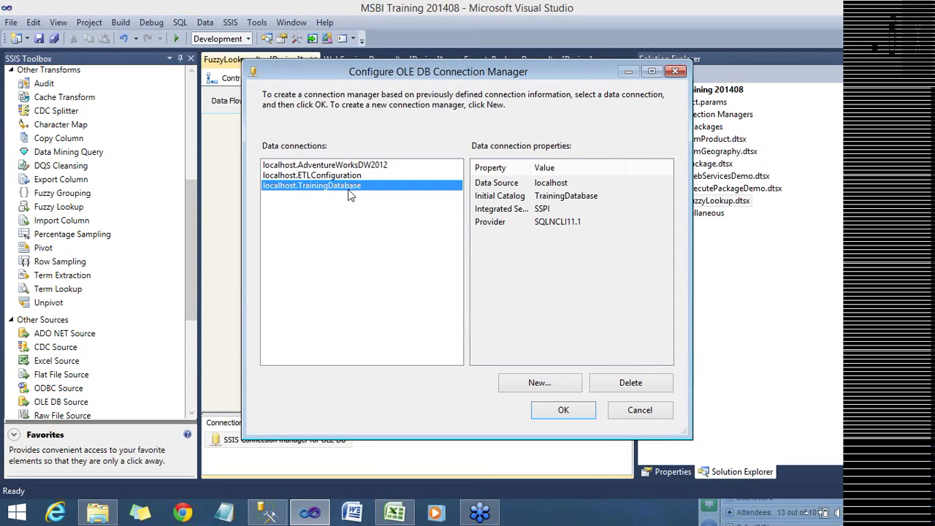
{"action": "left_click", "coordinate": [563, 411]}
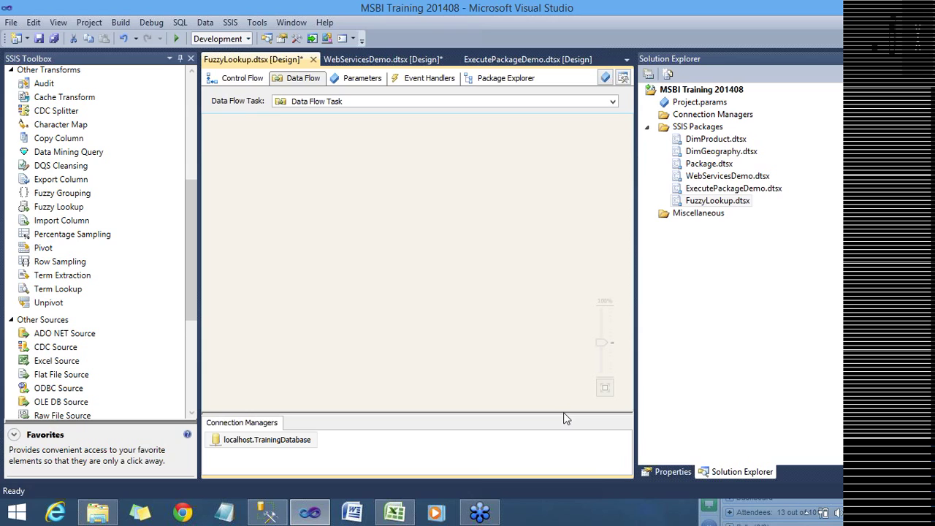
Add an OLE DB Source near the top of the data flow and widen its box
{"action": "left_click", "coordinate": [192, 279]}
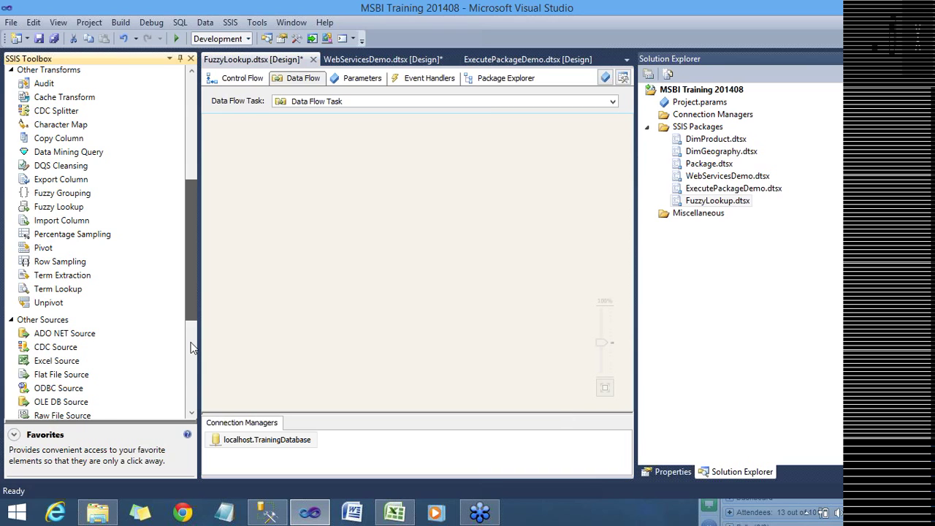
{"action": "scroll", "coordinate": [192, 347], "scroll_direction": "down", "scroll_amount": 4}
{"action": "left_click_drag", "start_coordinate": [89, 232], "coordinate": [314, 136]}
{"action": "left_click_drag", "start_coordinate": [416, 150], "coordinate": [480, 148]}
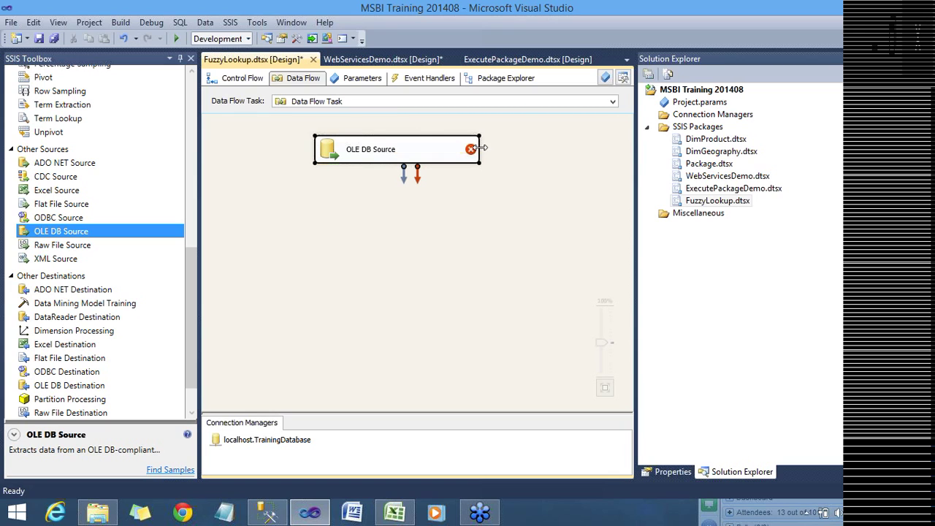
{"action": "right_click", "coordinate": [326, 153]}
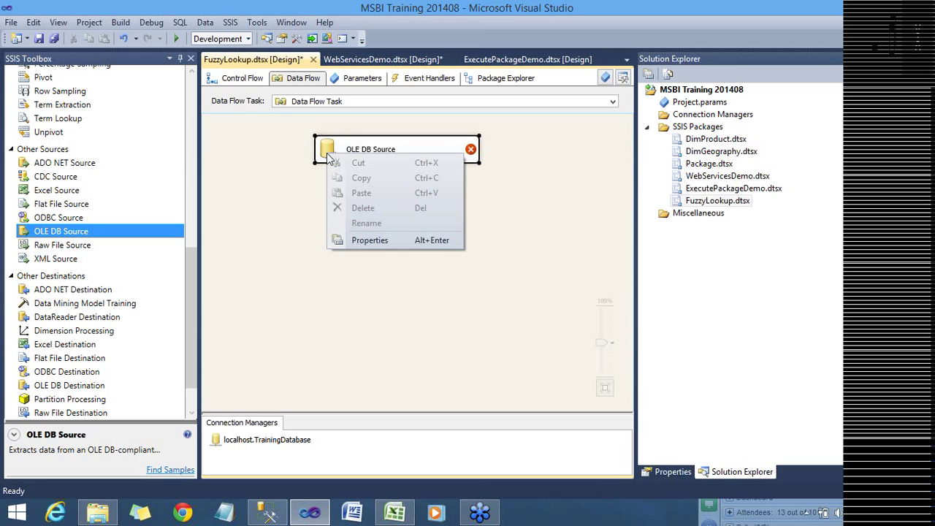
{"action": "left_click", "coordinate": [327, 145]}
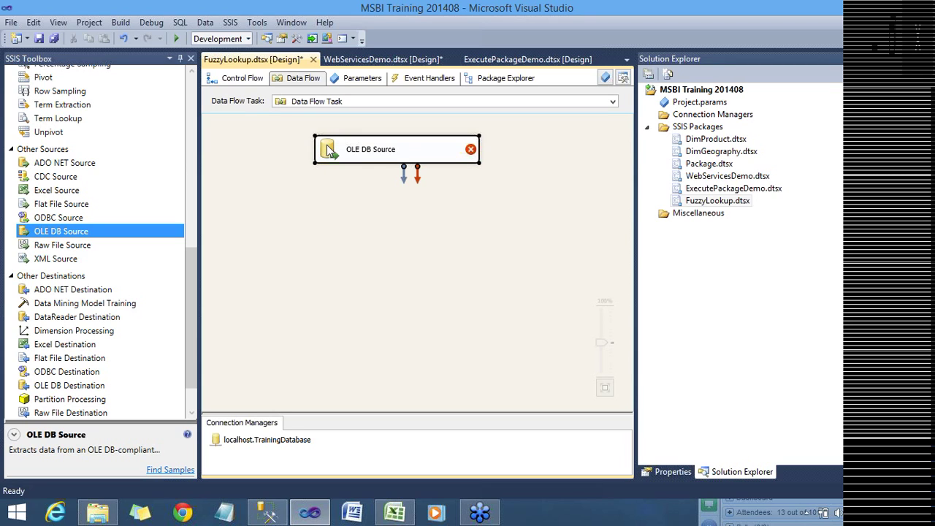
{"action": "right_click", "coordinate": [326, 145]}
{"action": "left_click", "coordinate": [293, 226]}
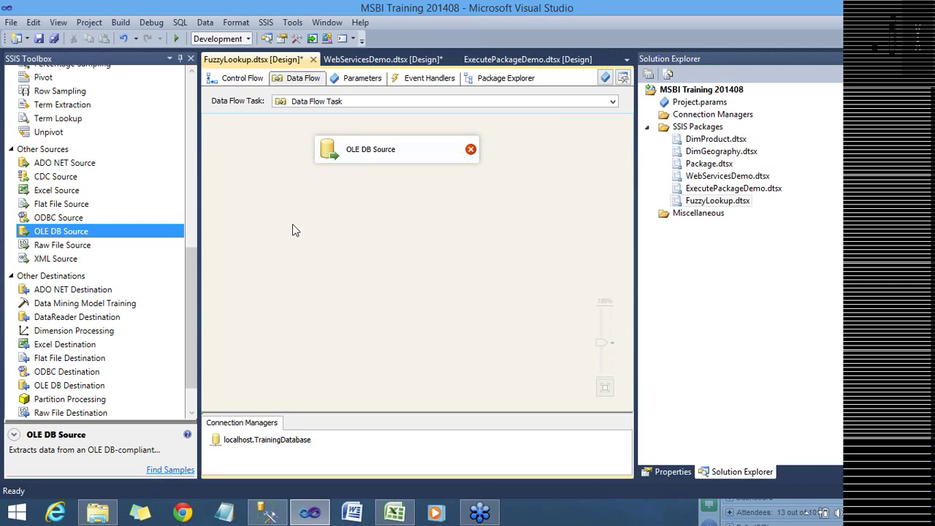
Save the package and set the OLE DB Source to read from the table [dbo].[FuzzyLookUpSource]
{"action": "left_click", "coordinate": [38, 41]}
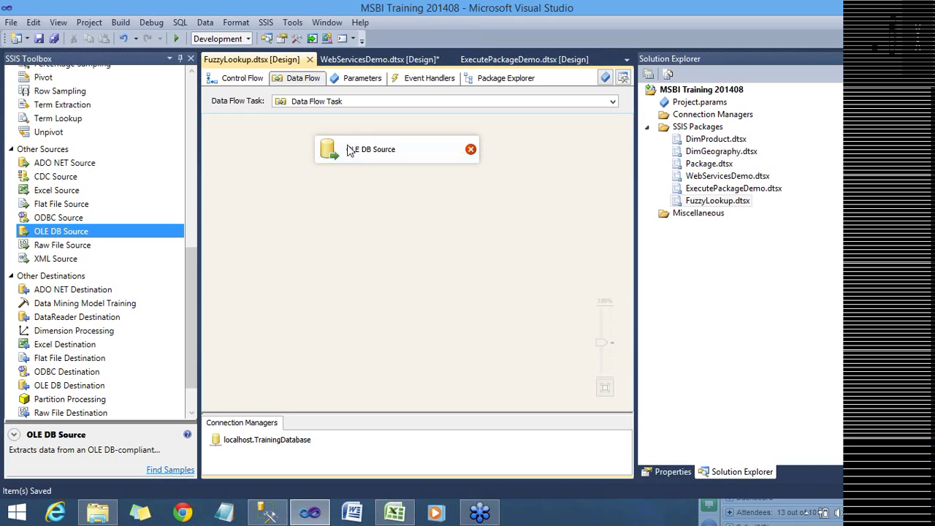
{"action": "right_click", "coordinate": [349, 150]}
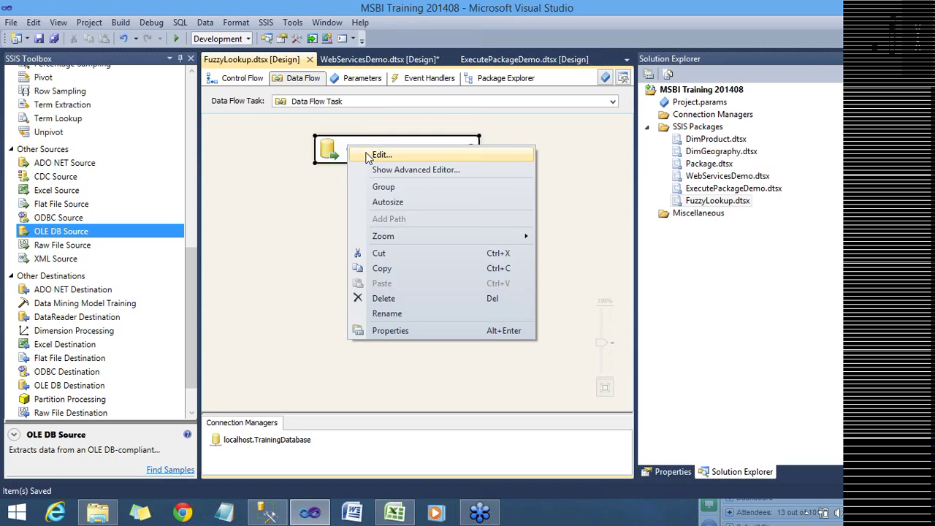
{"action": "left_click", "coordinate": [367, 156]}
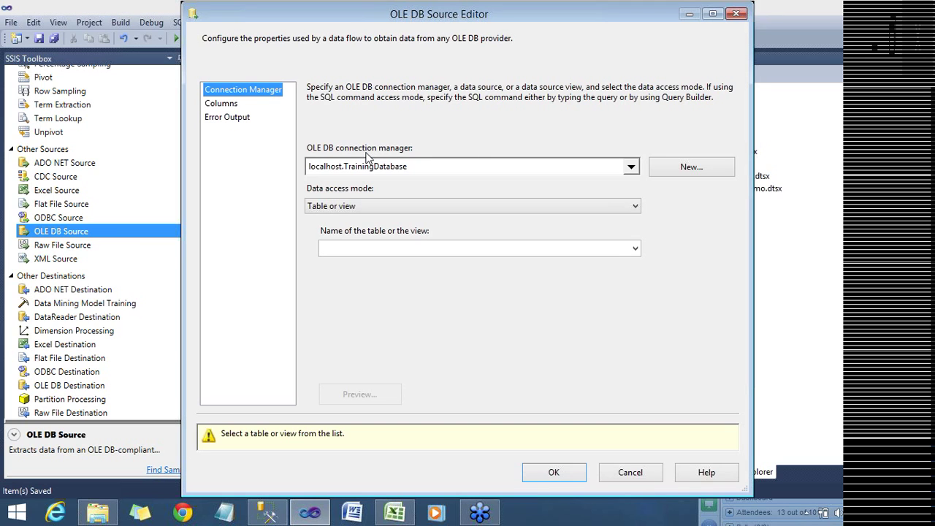
{"action": "left_click", "coordinate": [634, 252]}
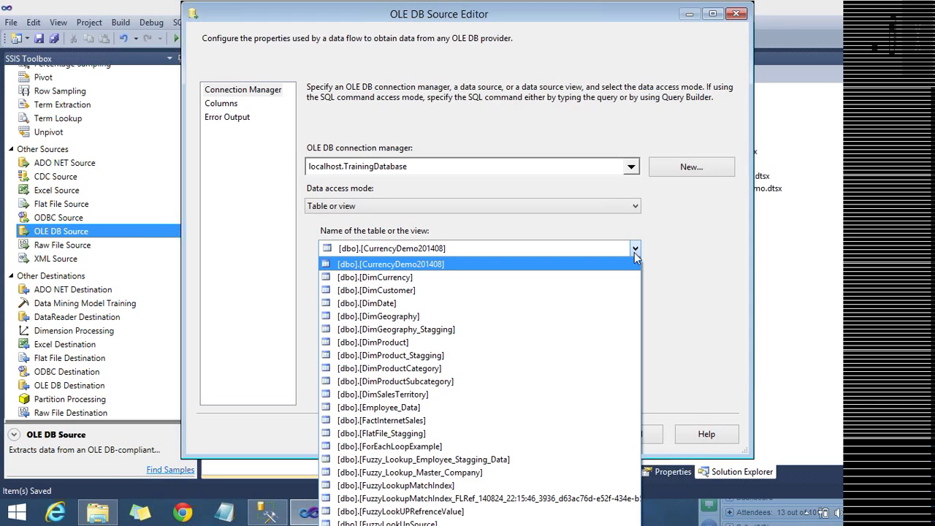
{"action": "left_click", "coordinate": [503, 522]}
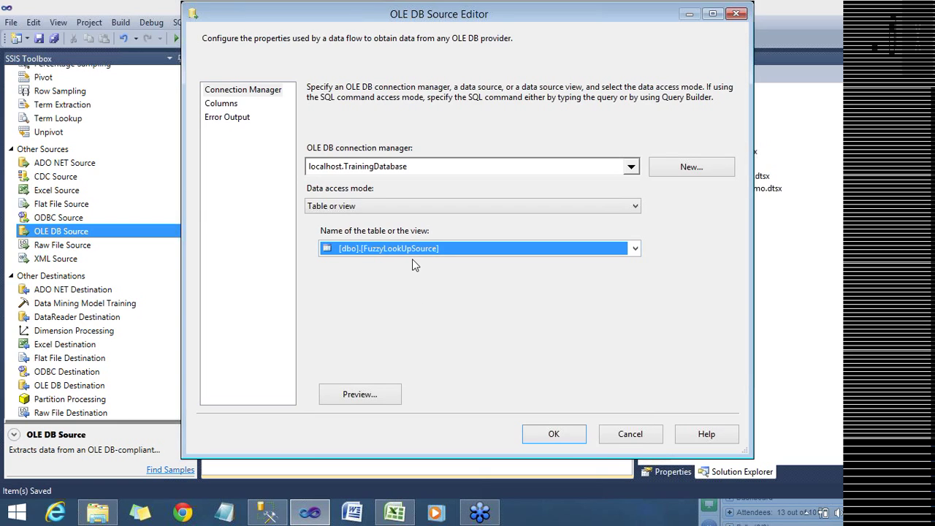
Preview the source table's rows and accept the OLE DB Source settings with all of its columns
{"action": "left_click", "coordinate": [387, 398]}
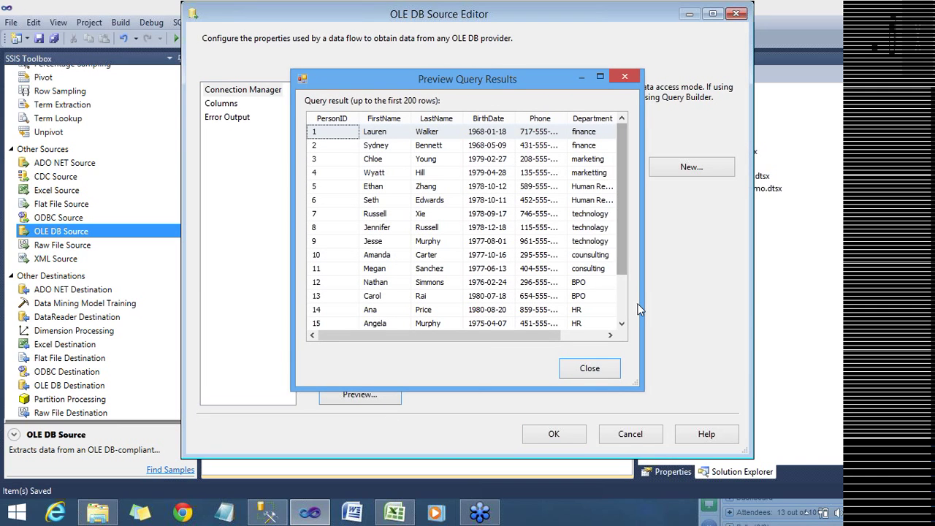
{"action": "left_click_drag", "start_coordinate": [642, 299], "coordinate": [738, 295]}
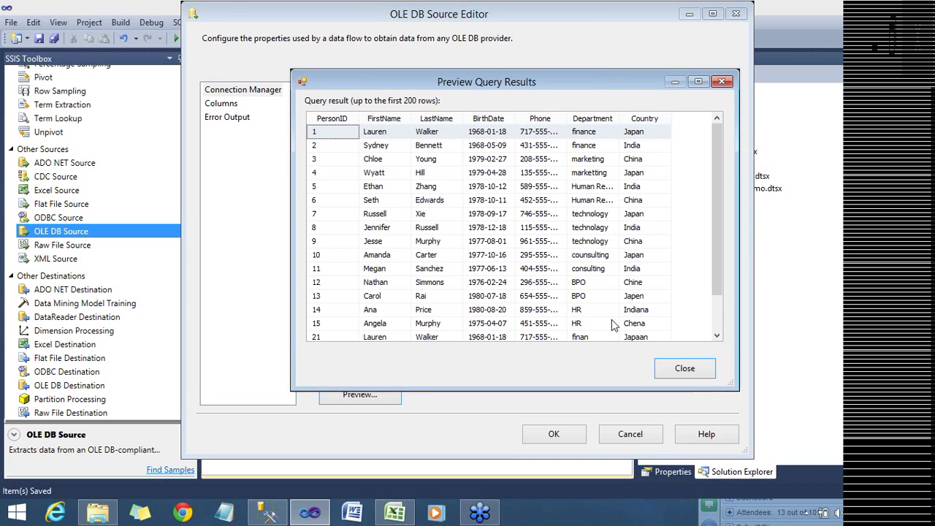
{"action": "left_click", "coordinate": [686, 368]}
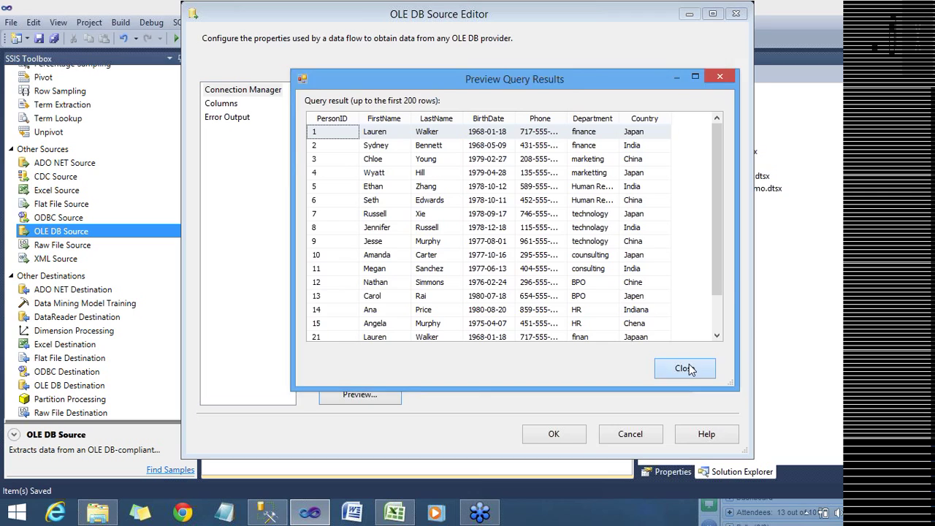
{"action": "left_click", "coordinate": [229, 104]}
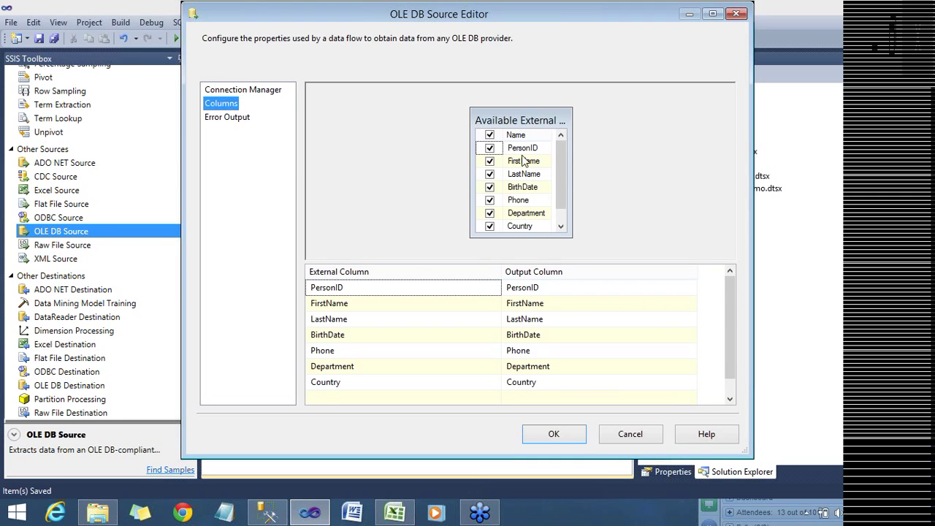
{"action": "left_click", "coordinate": [553, 436]}
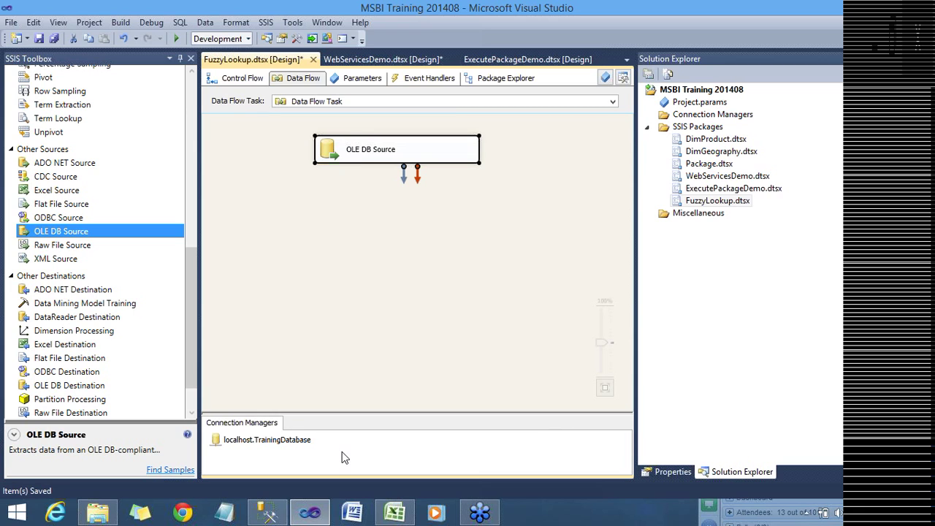
Add a Fuzzy Lookup transformation to the data flow, placed below the OLE DB Source
{"action": "left_click_drag", "start_coordinate": [194, 335], "coordinate": [195, 234]}
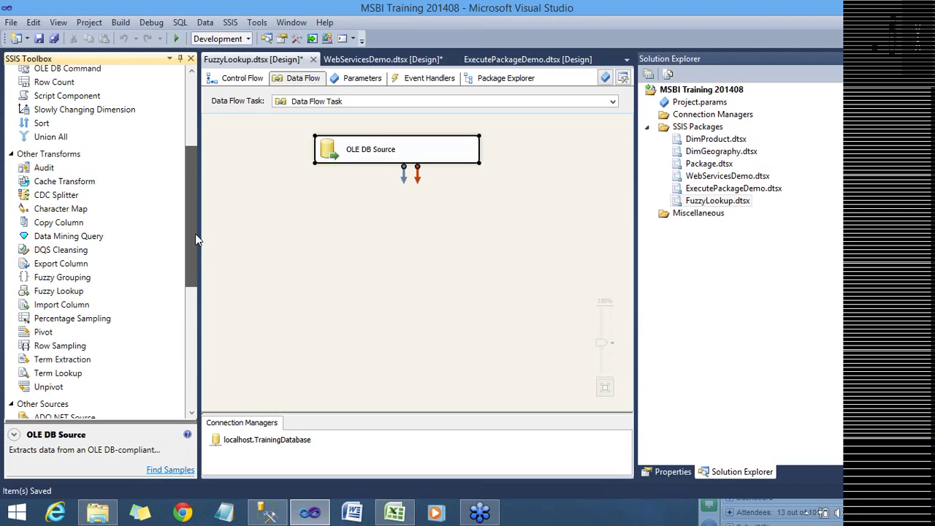
{"action": "left_click", "coordinate": [65, 296]}
{"action": "left_click_drag", "start_coordinate": [64, 295], "coordinate": [319, 198]}
{"action": "left_click_drag", "start_coordinate": [417, 212], "coordinate": [476, 212]}
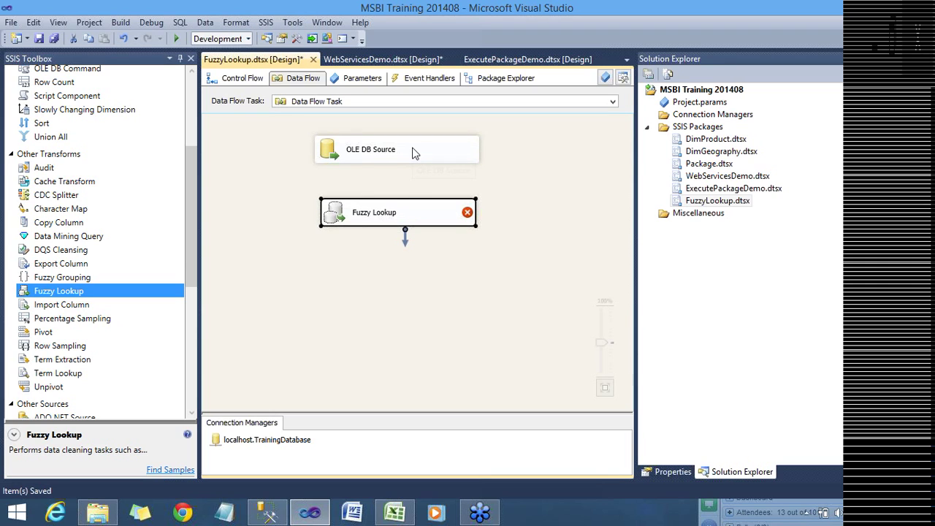
Connect the OLE DB Source output to the Fuzzy Lookup and widen the Fuzzy Lookup box to about the source's width
{"action": "left_click", "coordinate": [413, 152]}
{"action": "left_click_drag", "start_coordinate": [400, 175], "coordinate": [405, 219]}
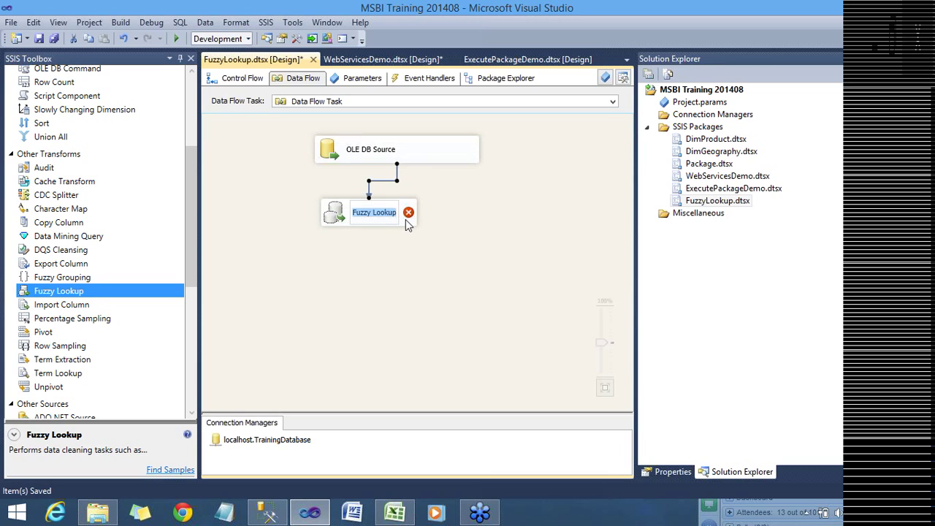
{"action": "left_click", "coordinate": [409, 240]}
{"action": "left_click", "coordinate": [415, 217]}
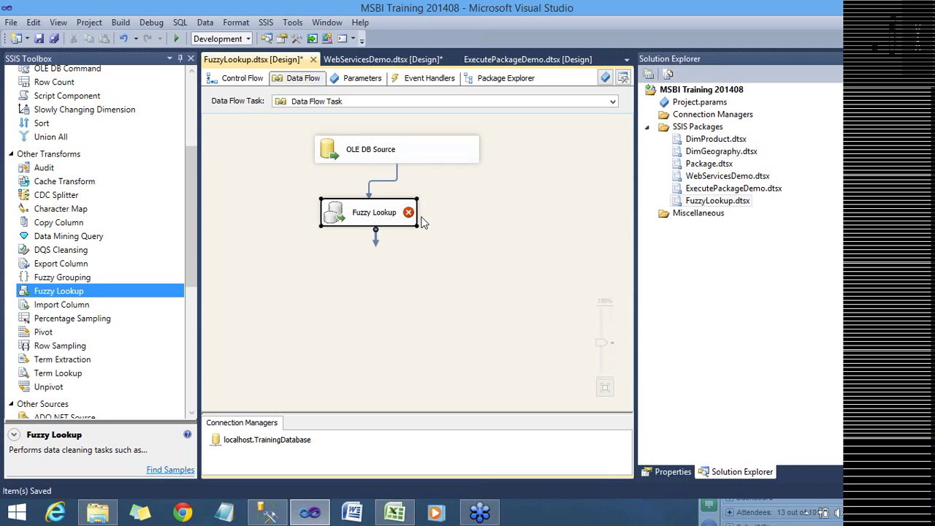
{"action": "left_click_drag", "start_coordinate": [418, 214], "coordinate": [478, 216]}
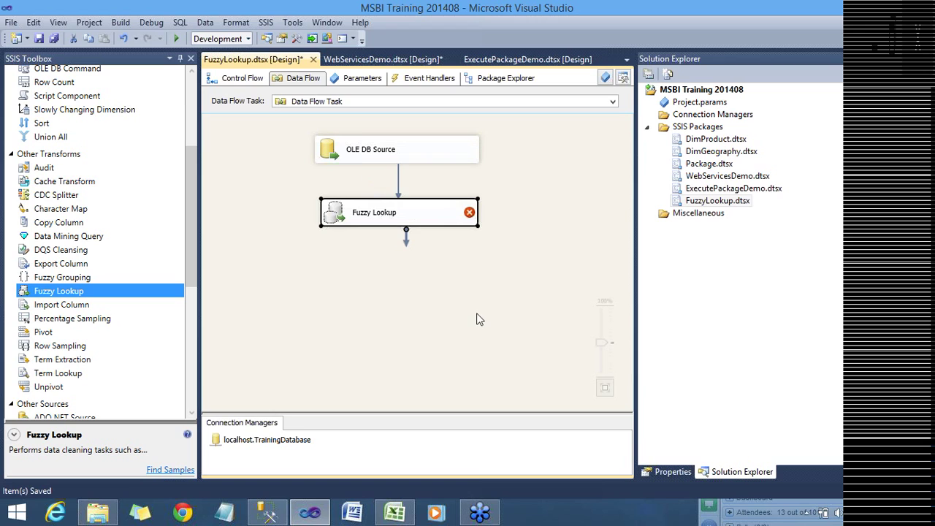
{"action": "left_click", "coordinate": [478, 319]}
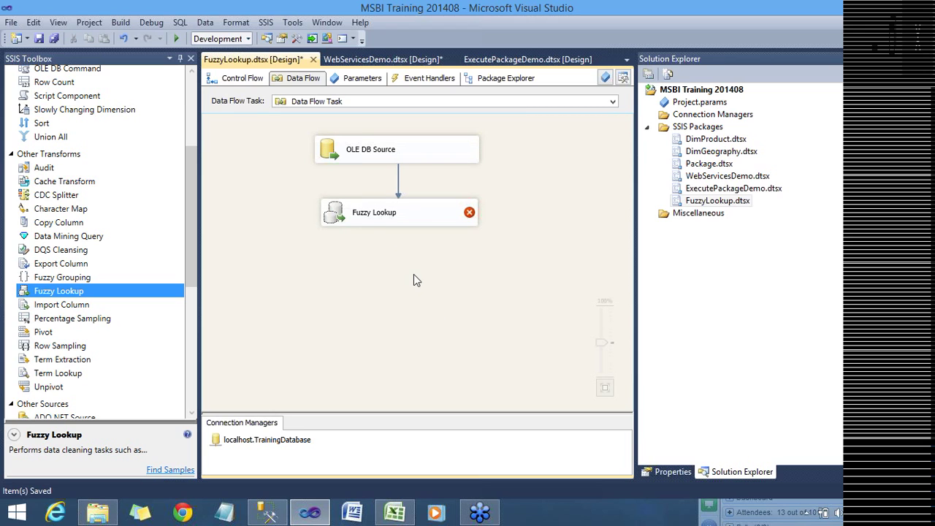
Open the Fuzzy Lookup for editing, switch to SQL Server Management Studio and highlight the reference table name FuzzyLookUPRefrenceValue in the query
{"action": "double_click", "coordinate": [368, 225]}
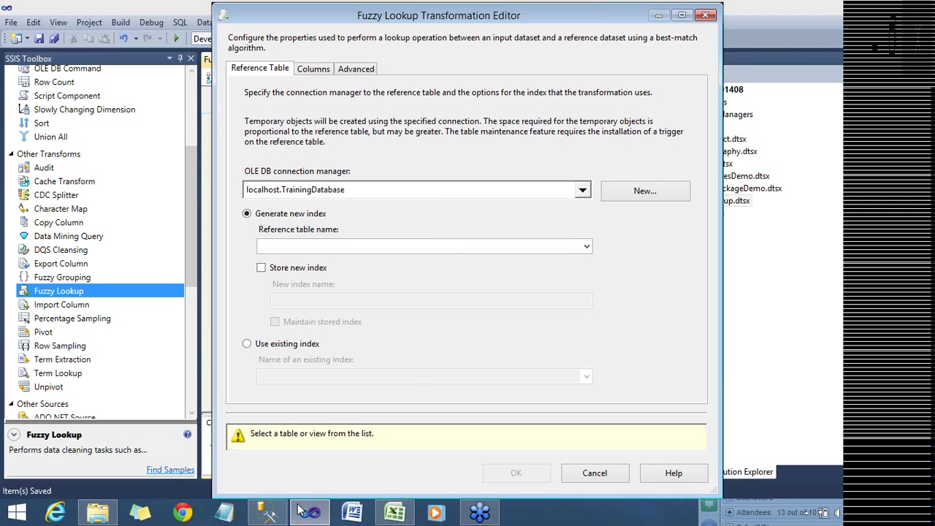
{"action": "left_click", "coordinate": [277, 514]}
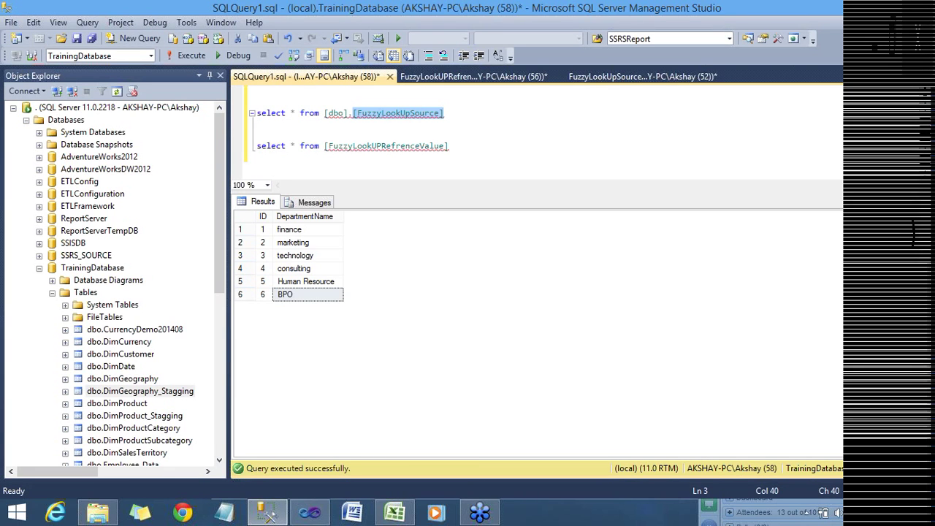
{"action": "double_click", "coordinate": [380, 146]}
{"action": "double_click", "coordinate": [404, 145]}
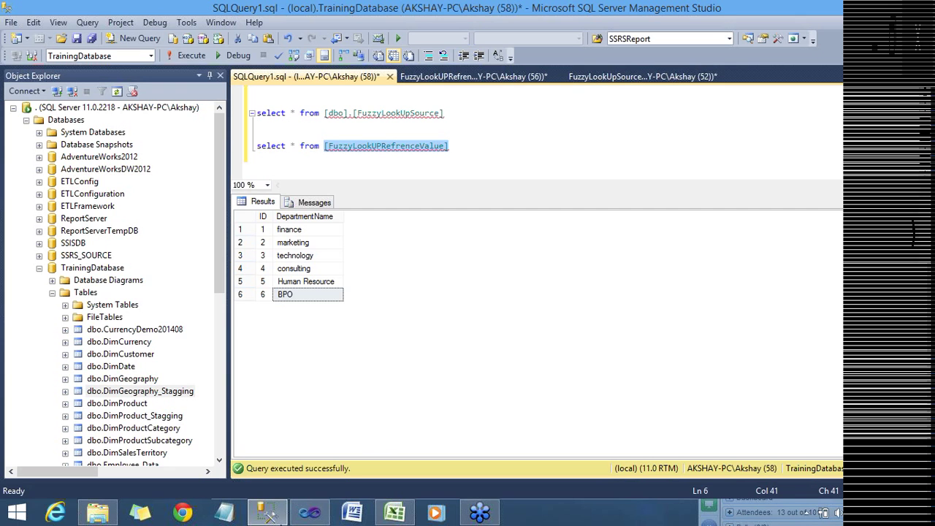
Switch back to Visual Studio and set the Fuzzy Lookup's reference table to [dbo].[FuzzyLookUPRefrenceValue]
{"action": "left_click", "coordinate": [307, 514]}
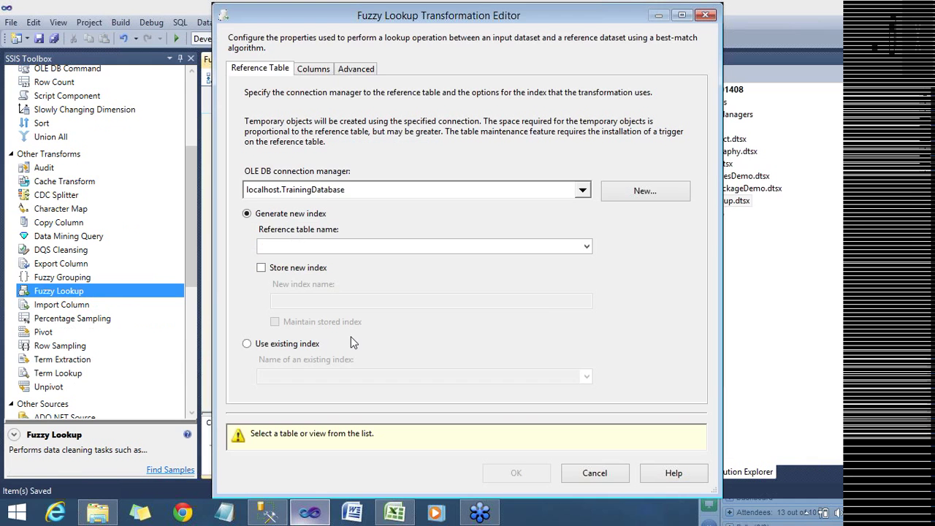
{"action": "left_click", "coordinate": [587, 247]}
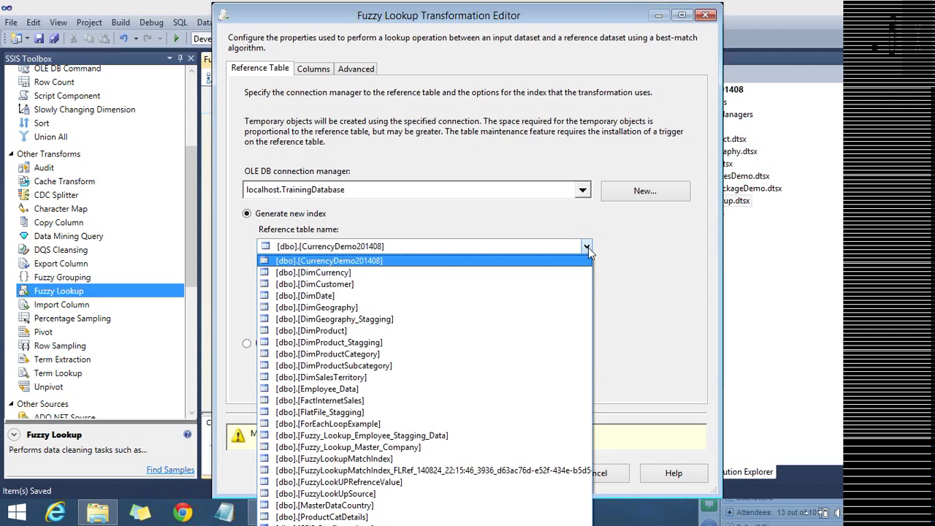
{"action": "left_click", "coordinate": [426, 479]}
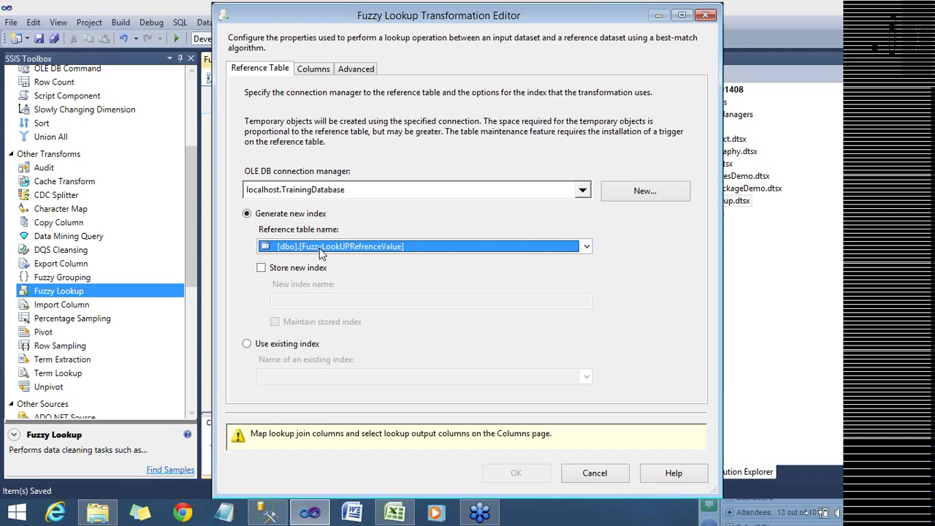
Show the Fuzzy Lookup's column mapping, enlarge the available input columns box and move the lookup columns box closer to it
{"action": "left_click", "coordinate": [314, 69]}
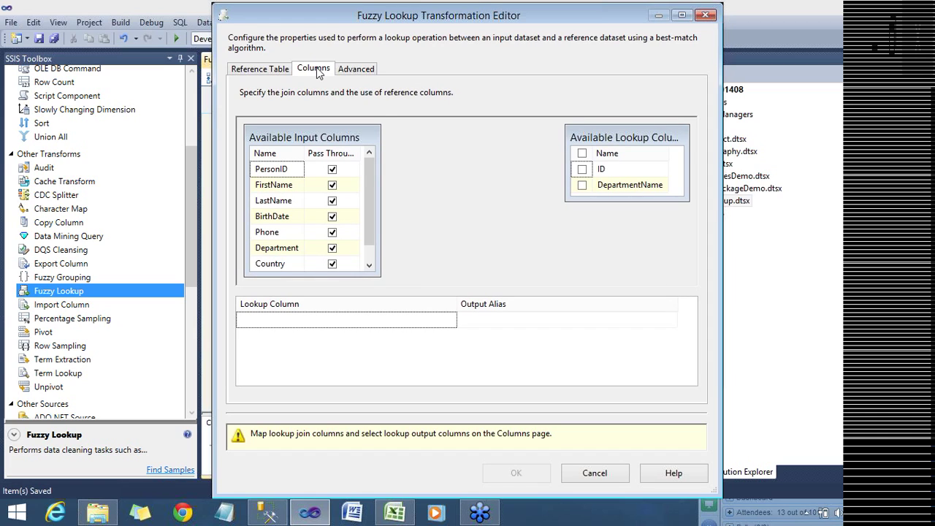
{"action": "double_click", "coordinate": [376, 154]}
{"action": "left_click_drag", "start_coordinate": [304, 153], "coordinate": [327, 152]}
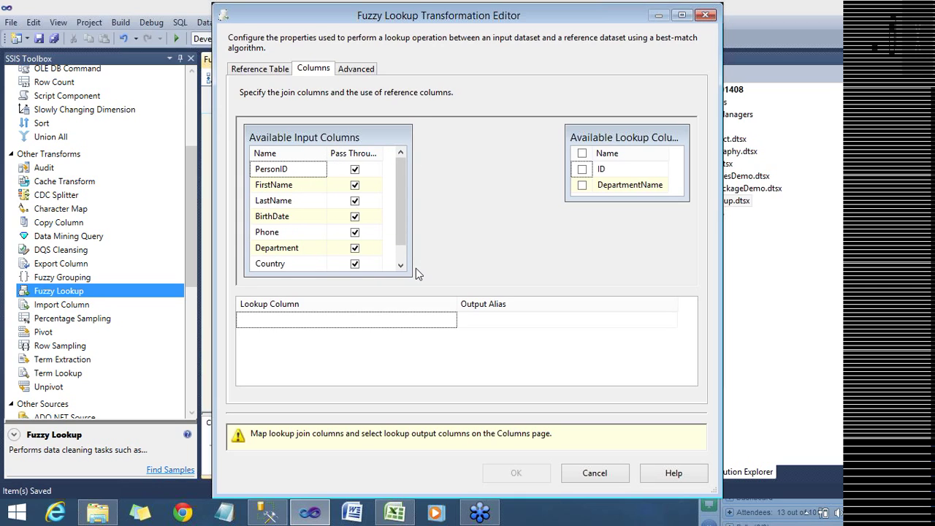
{"action": "left_click_drag", "start_coordinate": [410, 276], "coordinate": [409, 285]}
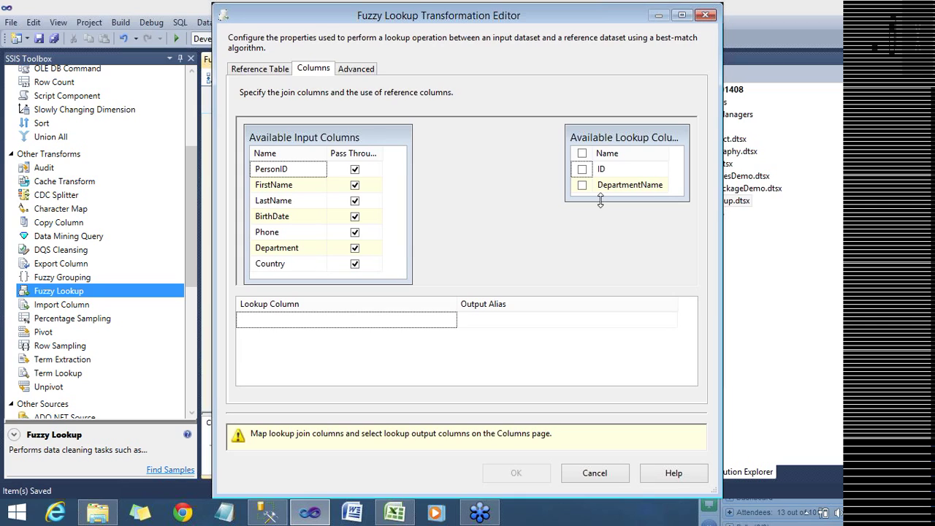
{"action": "left_click_drag", "start_coordinate": [631, 134], "coordinate": [567, 139]}
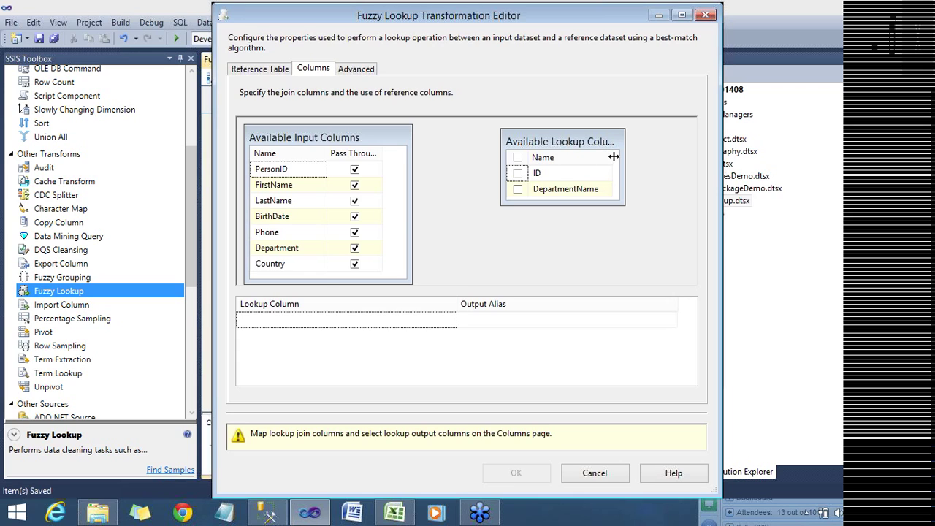
Map the input column Department to the lookup column DepartmentName, include DepartmentName in the output and confirm the Fuzzy Lookup
{"action": "left_click", "coordinate": [314, 255]}
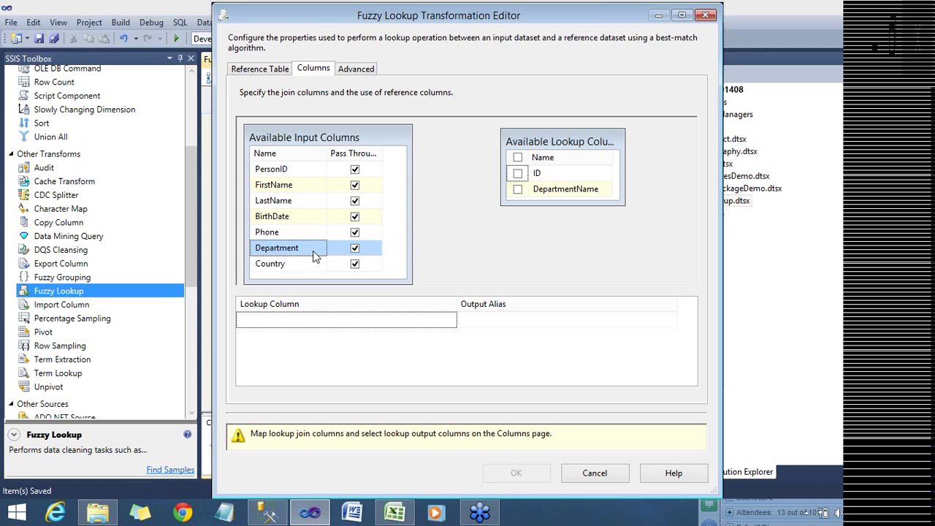
{"action": "left_click_drag", "start_coordinate": [313, 251], "coordinate": [574, 195]}
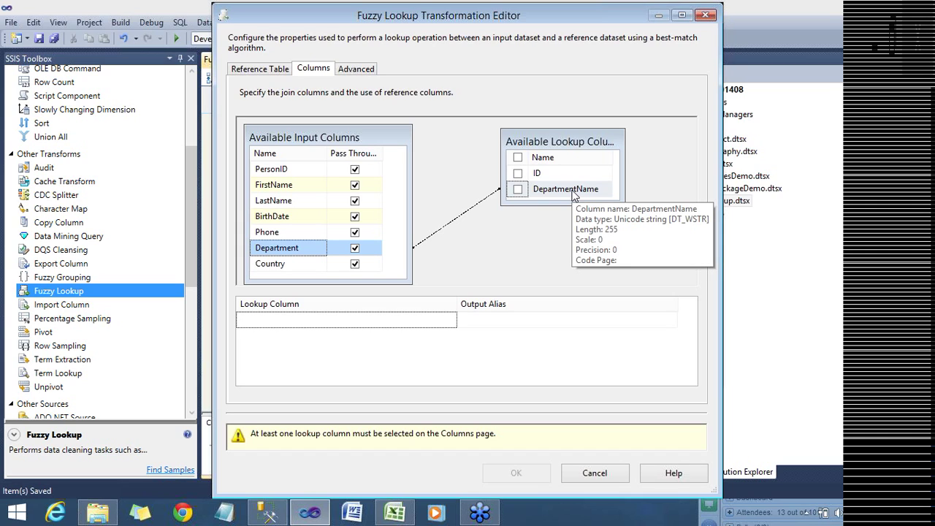
{"action": "left_click", "coordinate": [518, 189]}
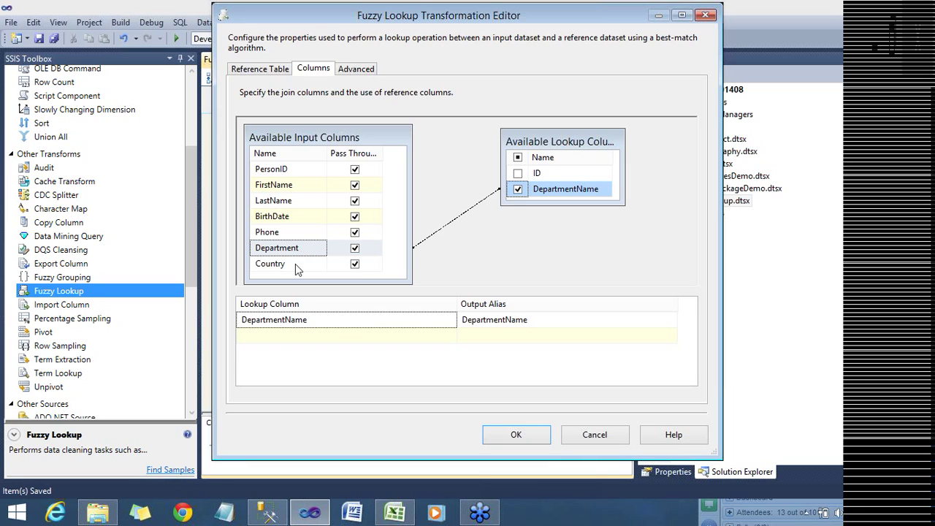
{"action": "left_click_drag", "start_coordinate": [306, 250], "coordinate": [571, 191]}
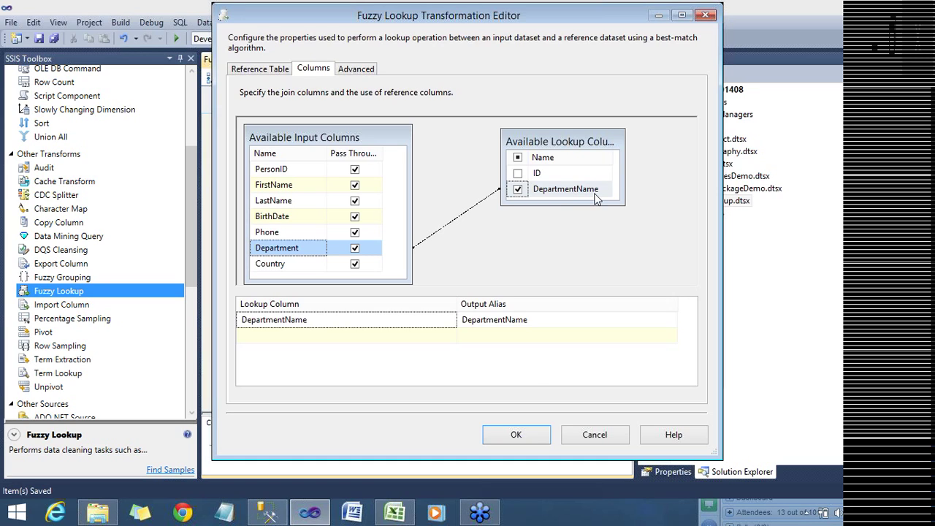
{"action": "left_click", "coordinate": [529, 431]}
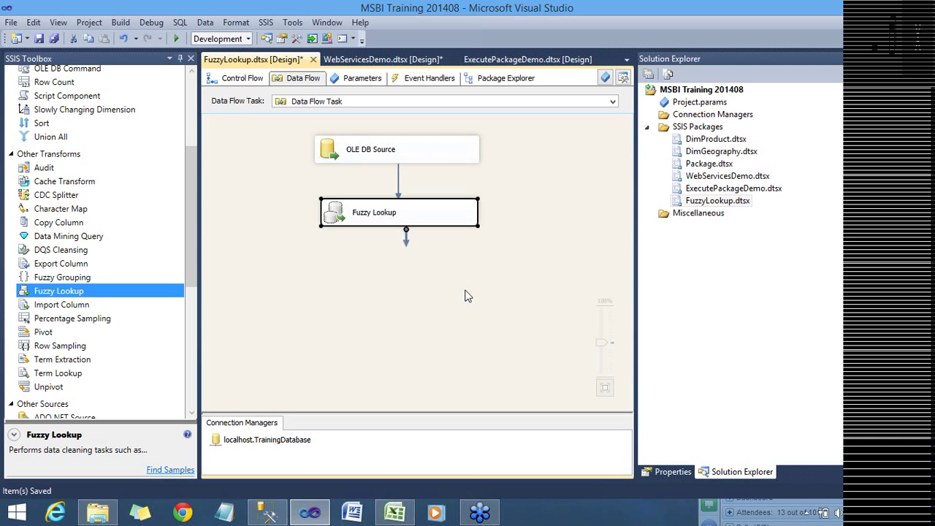
Add an OLE DB Destination to the data flow below the Fuzzy Lookup
{"action": "left_click", "coordinate": [190, 179]}
{"action": "left_click_drag", "start_coordinate": [192, 192], "coordinate": [199, 317]}
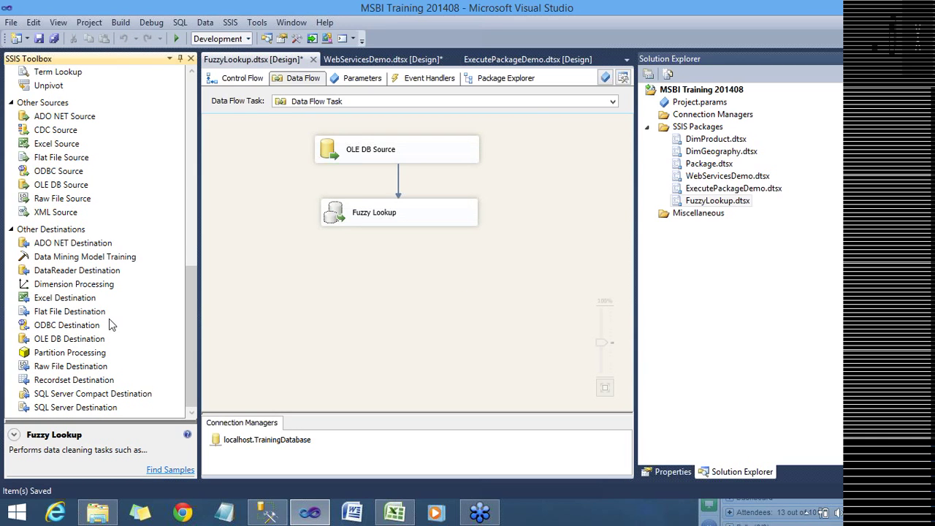
{"action": "left_click_drag", "start_coordinate": [73, 340], "coordinate": [331, 267]}
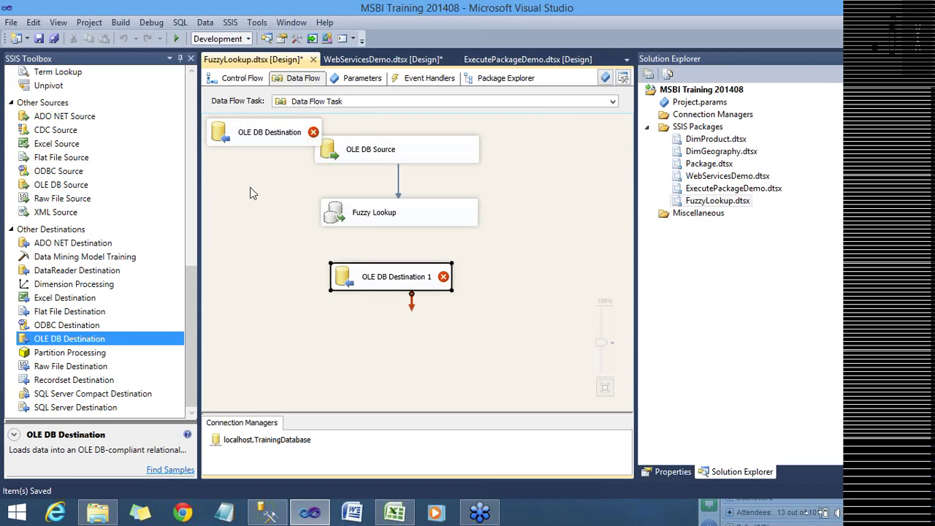
Delete the stray OLE DB Destination overlapping the source and connect the Fuzzy Lookup output to OLE DB Destination 1
{"action": "left_click", "coordinate": [283, 138]}
{"action": "key", "text": "Delete"}
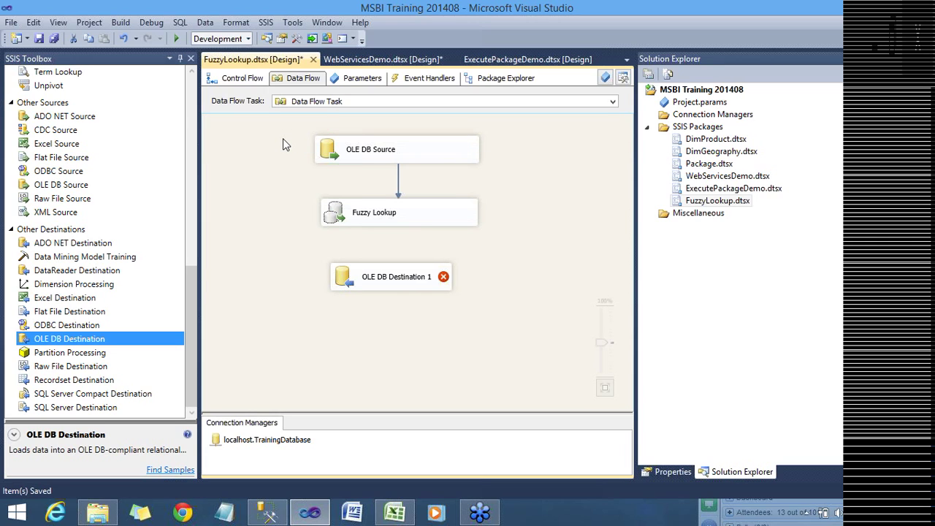
{"action": "left_click", "coordinate": [415, 219]}
{"action": "left_click_drag", "start_coordinate": [408, 245], "coordinate": [386, 285]}
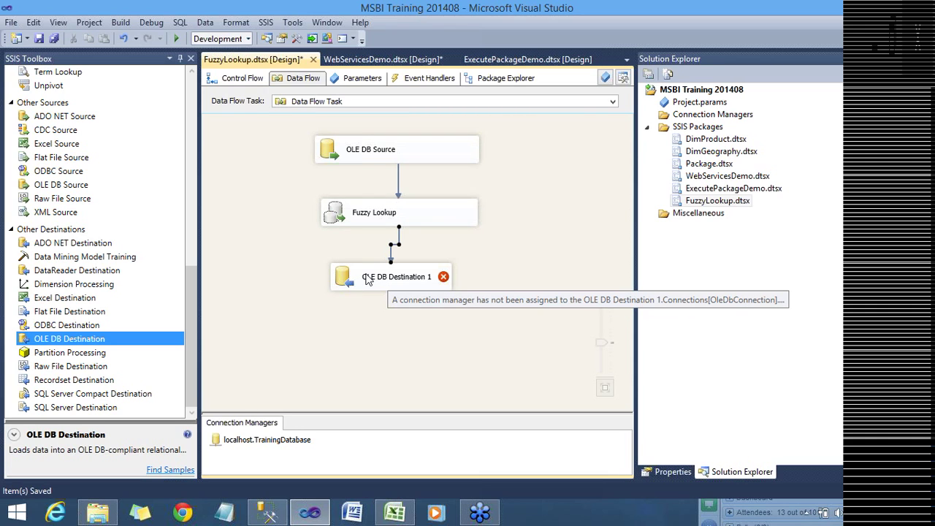
Open OLE DB Destination 1 for editing and start creating a new destination table
{"action": "double_click", "coordinate": [367, 279]}
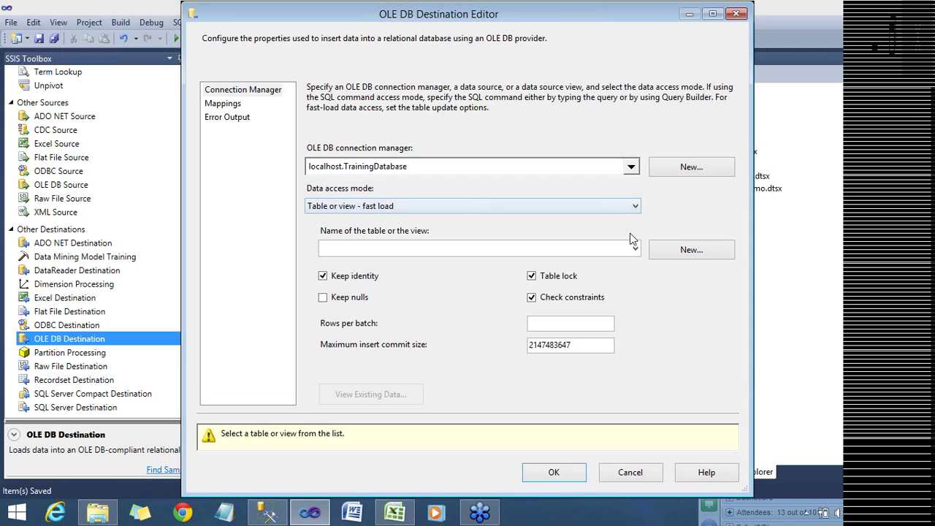
{"action": "left_click", "coordinate": [673, 252]}
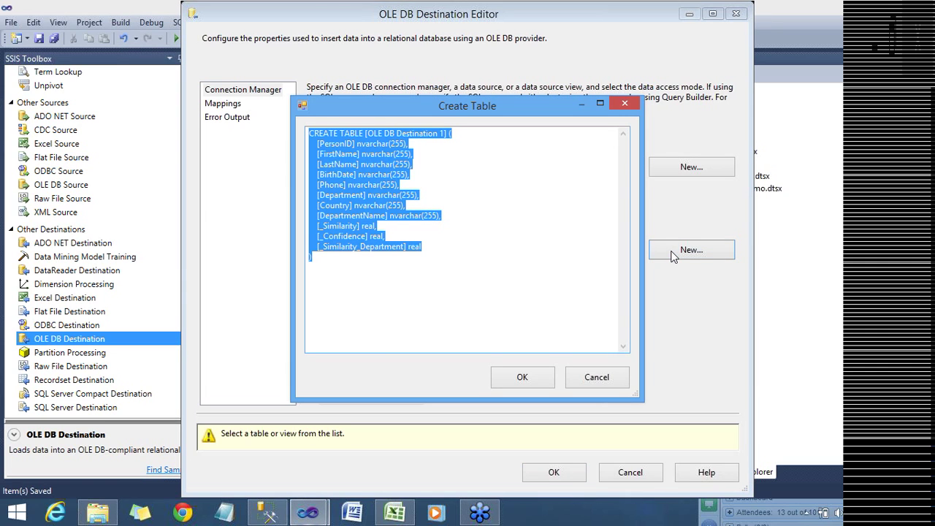
{"action": "key", "text": "End"}
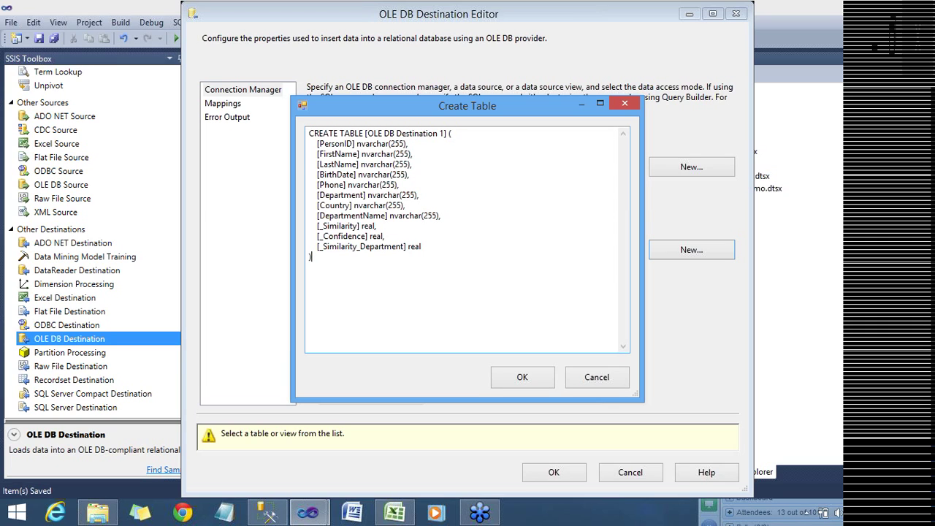
Examine the source columns, DepartmentName and the similarity and confidence columns in the CREATE TABLE statement
{"action": "left_click_drag", "start_coordinate": [314, 144], "coordinate": [406, 206]}
{"action": "key", "text": "shift+Up"}
{"action": "key", "text": "shift+Up"}
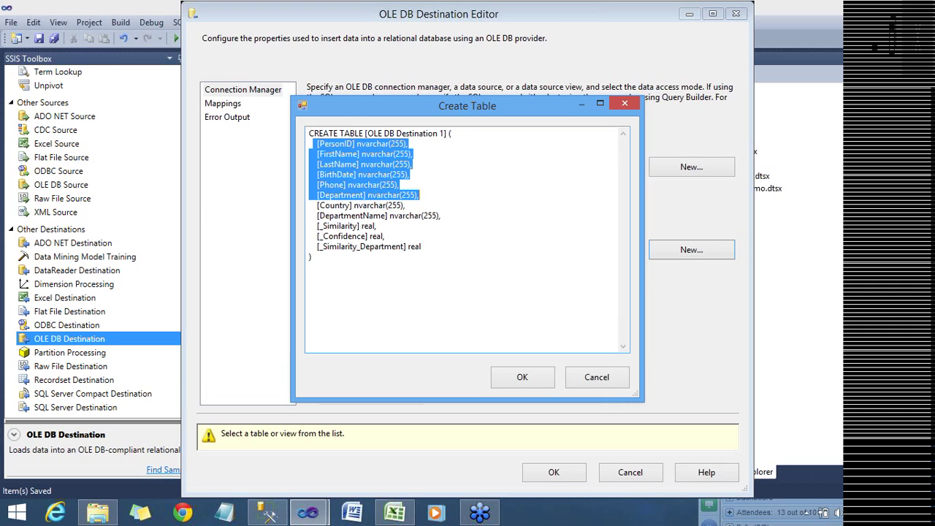
{"action": "key", "text": "shift+Down"}
{"action": "key", "text": "shift+Down"}
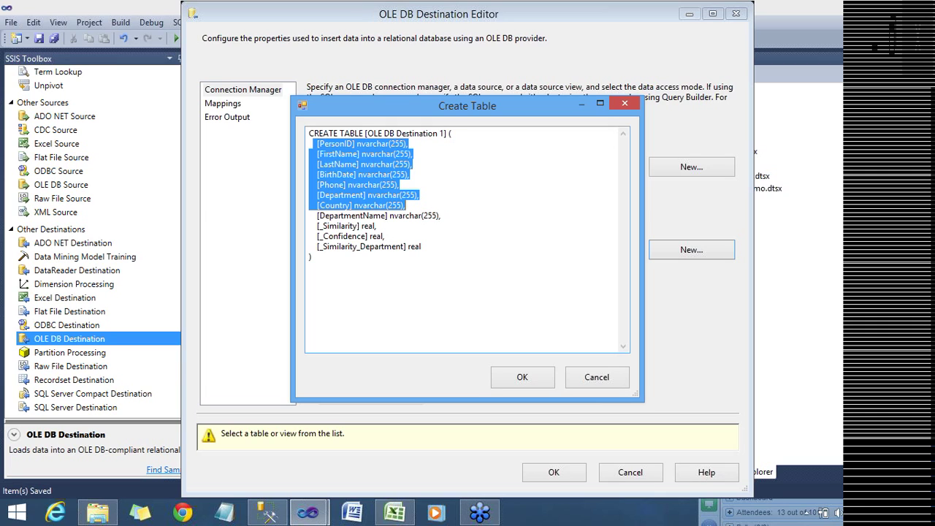
{"action": "key", "text": "Down"}
{"action": "key", "text": "shift+Down"}
{"action": "key", "text": "shift+Down"}
{"action": "key", "text": "shift+Down"}
{"action": "key", "text": "shift+Up"}
{"action": "key", "text": "shift+Up"}
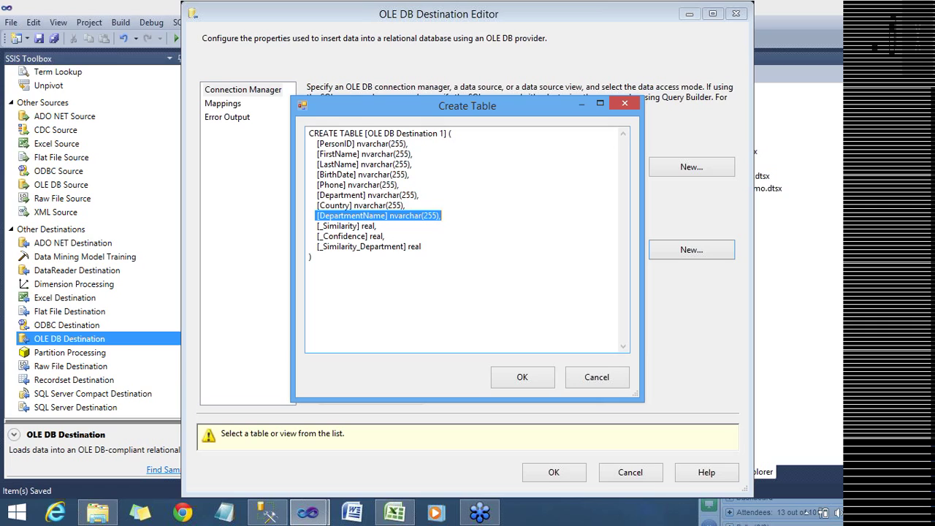
{"action": "key", "text": "Right"}
{"action": "key", "text": "shift+End"}
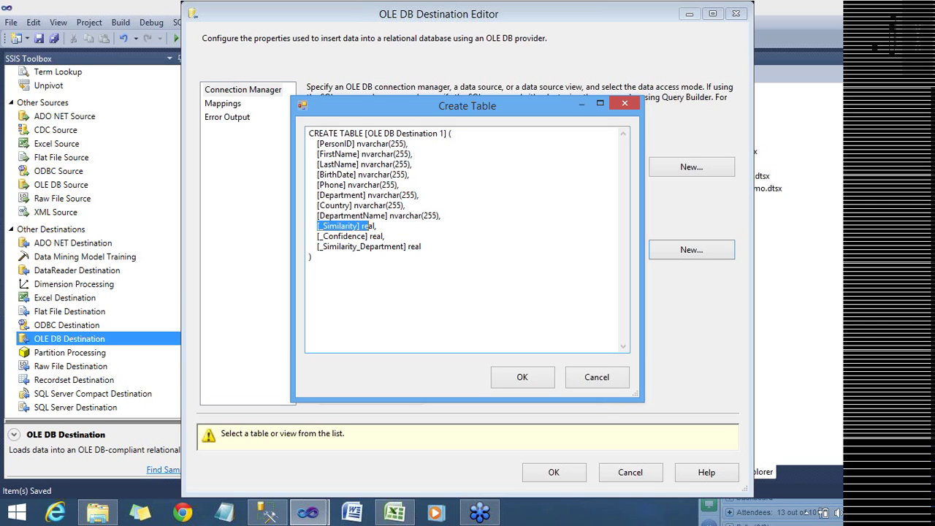
{"action": "key", "text": "shift+Down"}
{"action": "key", "text": "shift+Down"}
{"action": "key", "text": "shift+End"}
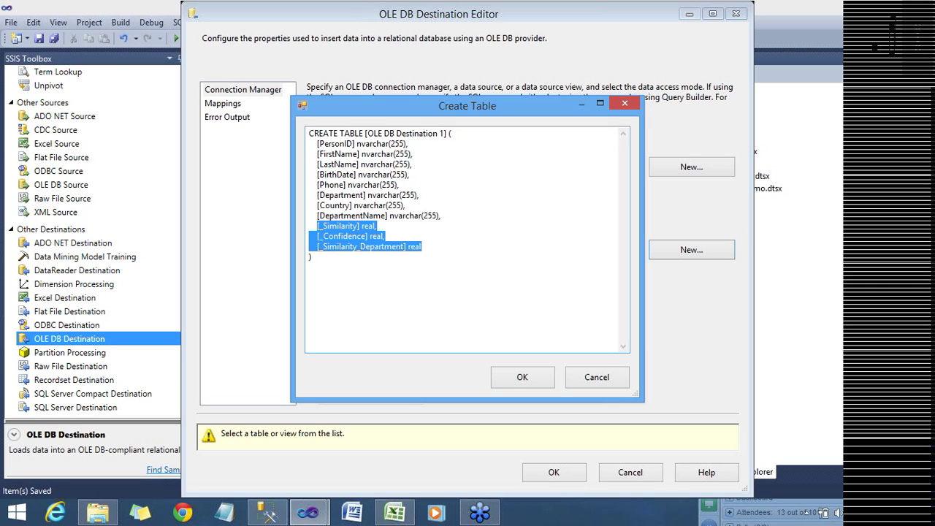
Name the new table FuzzyLookupDempartmentStagging in the CREATE TABLE statement
{"action": "left_click_drag", "start_coordinate": [367, 133], "coordinate": [446, 133]}
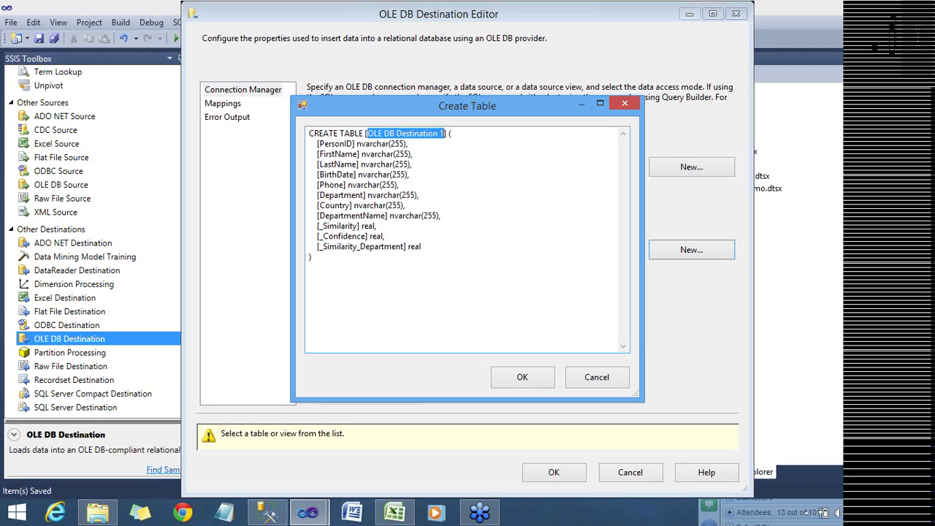
{"action": "type", "text": "Fuzz"}
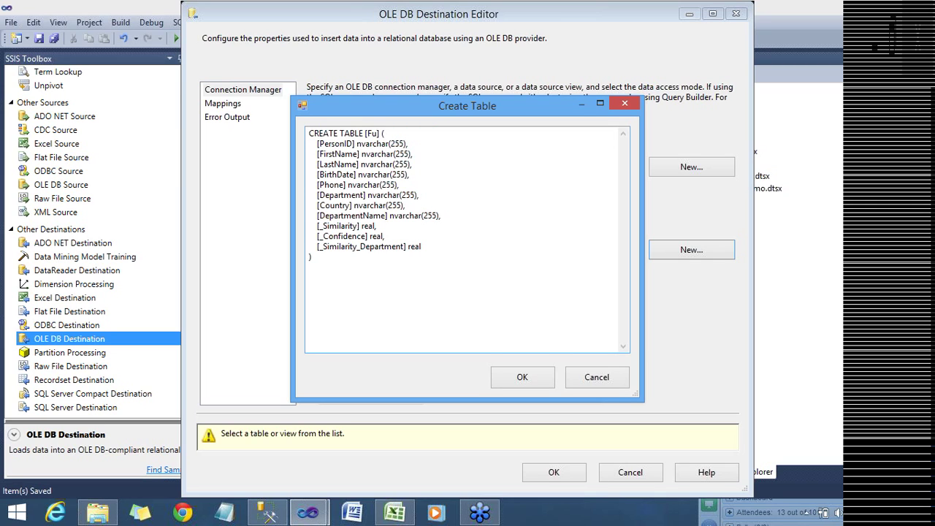
{"action": "type", "text": "yLookup"}
{"action": "type", "text": "Dempa"}
{"action": "type", "text": "rtment"}
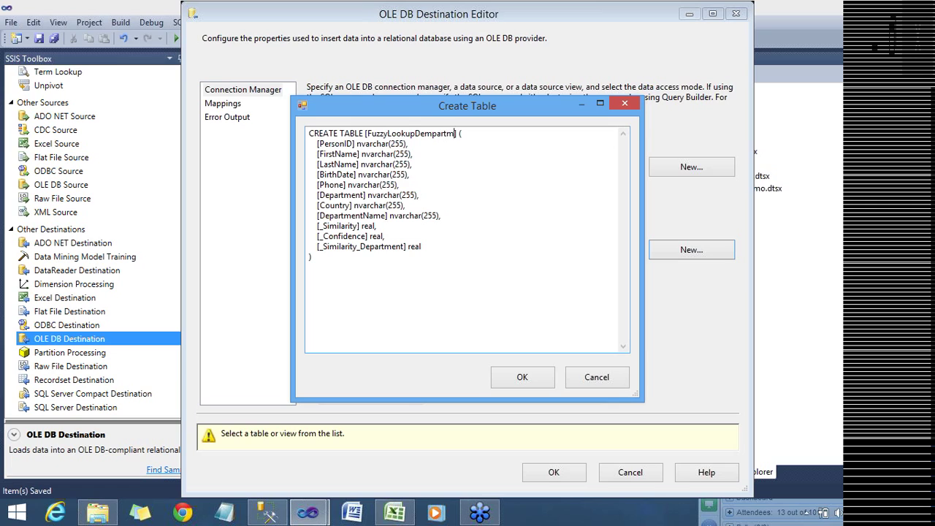
{"action": "type", "text": "Stagging"}
{"action": "key", "text": "shift+Left"}
{"action": "key", "text": "shift+Left"}
{"action": "key", "text": "shift+Left"}
{"action": "key", "text": "shift+Left"}
{"action": "key", "text": "shift+Left"}
{"action": "key", "text": "shift+Left"}
{"action": "key", "text": "shift+Left"}
{"action": "key", "text": "shift+Left"}
{"action": "key", "text": "shift+Left"}
{"action": "key", "text": "shift+Left"}
{"action": "key", "text": "shift+Left"}
{"action": "key", "text": "shift+Left"}
{"action": "key", "text": "shift+Left"}
{"action": "key", "text": "shift+Left"}
{"action": "key", "text": "shift+Left"}
{"action": "key", "text": "shift+Left"}
{"action": "key", "text": "shift+Left"}
{"action": "key", "text": "shift+Left"}
{"action": "key", "text": "shift+Left"}
{"action": "key", "text": "shift+Left"}
{"action": "key", "text": "shift+Left"}
{"action": "key", "text": "shift+Left"}
{"action": "key", "text": "shift+Left"}
{"action": "key", "text": "shift+Left"}
{"action": "key", "text": "shift+Left"}
{"action": "key", "text": "shift+Left"}
{"action": "key", "text": "shift+Left"}
{"action": "key", "text": "shift+Left"}
{"action": "key", "text": "shift+Left"}
{"action": "key", "text": "shift+Left"}
{"action": "key", "text": "shift+Left"}
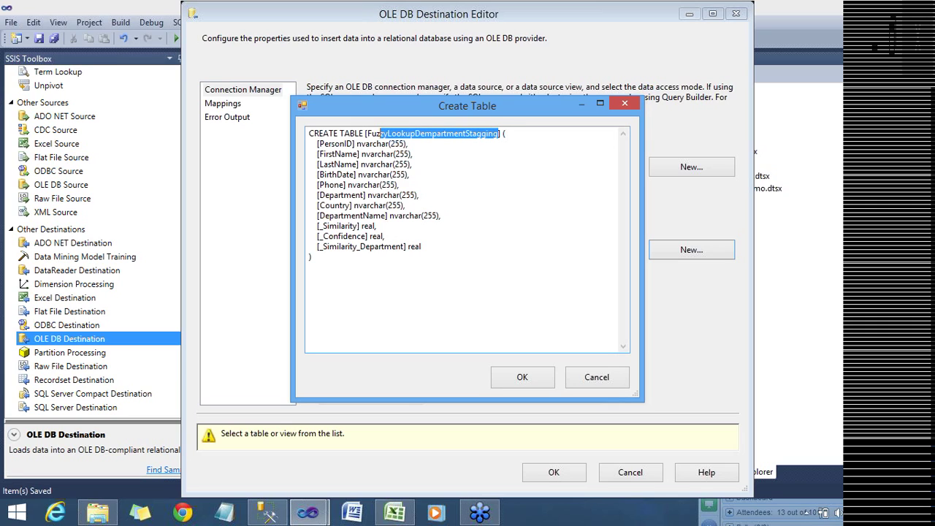
{"action": "key", "text": "shift+Right"}
{"action": "key", "text": "Left"}
{"action": "key", "text": "Right"}
{"action": "key", "text": "Right"}
{"action": "key", "text": "Right"}
{"action": "key", "text": "Right"}
{"action": "key", "text": "Right"}
{"action": "key", "text": "Right"}
{"action": "key", "text": "Right"}
{"action": "key", "text": "Right"}
{"action": "key", "text": "Right"}
{"action": "key", "text": "Right"}
{"action": "key", "text": "Right"}
{"action": "key", "text": "Right"}
{"action": "key", "text": "Right"}
{"action": "key", "text": "Right"}
{"action": "key", "text": "Right"}
{"action": "key", "text": "Right"}
{"action": "key", "text": "Right"}
{"action": "key", "text": "Right"}
{"action": "key", "text": "Right"}
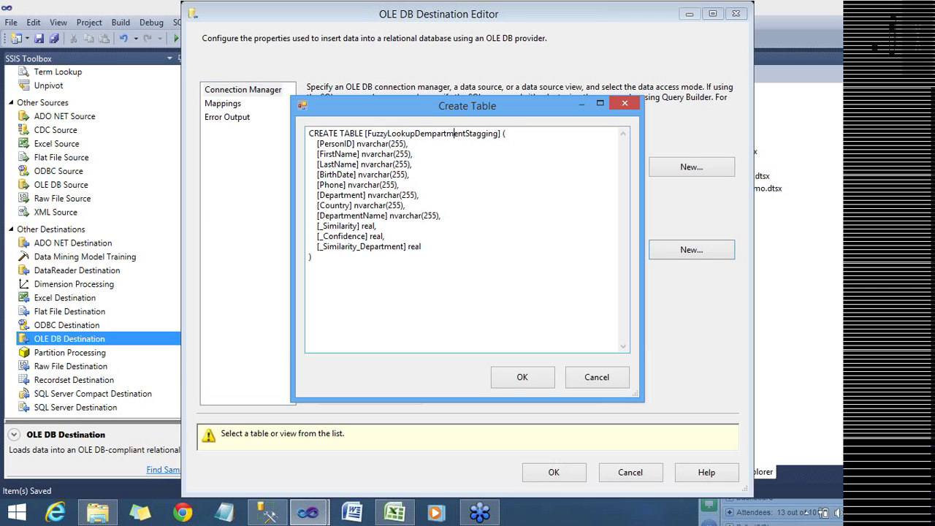
Create the destination table and accept the default column mappings for the OLE DB destination
{"action": "left_click", "coordinate": [522, 378]}
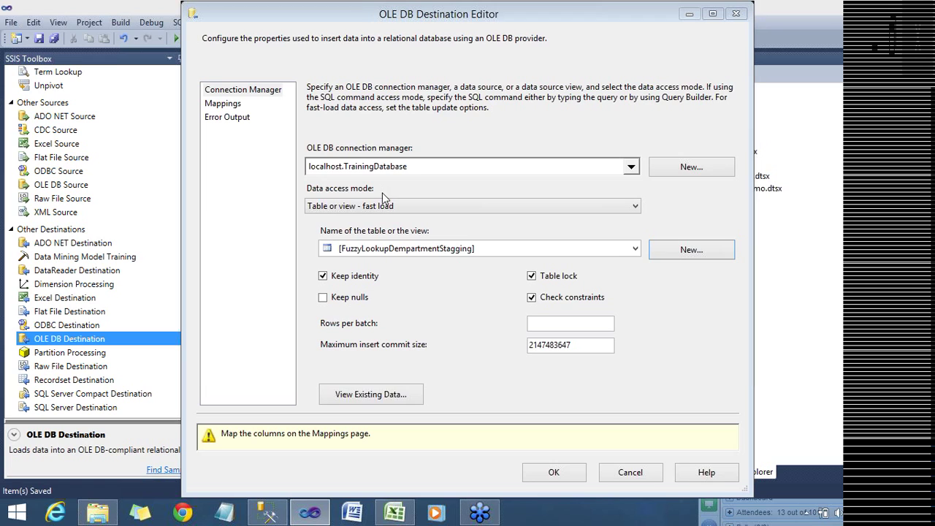
{"action": "left_click", "coordinate": [223, 104]}
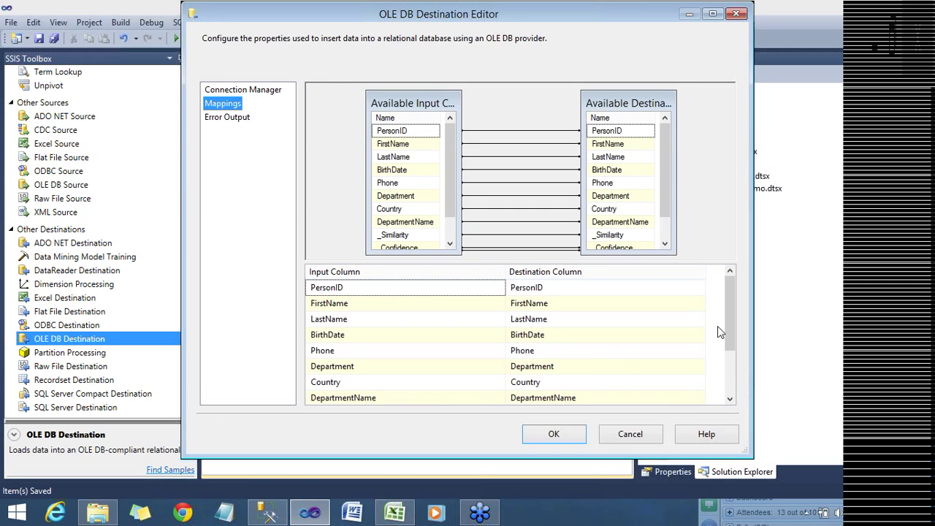
{"action": "left_click_drag", "start_coordinate": [732, 320], "coordinate": [731, 385]}
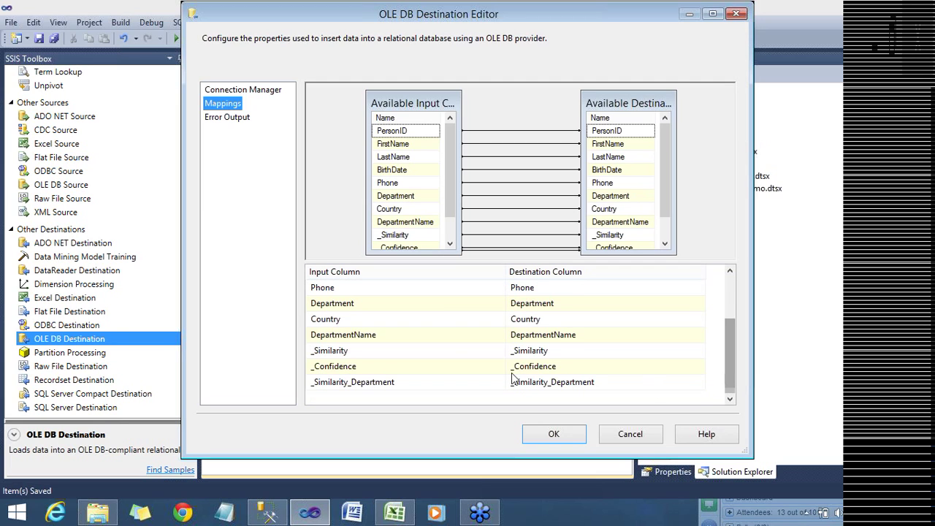
{"action": "left_click", "coordinate": [567, 433]}
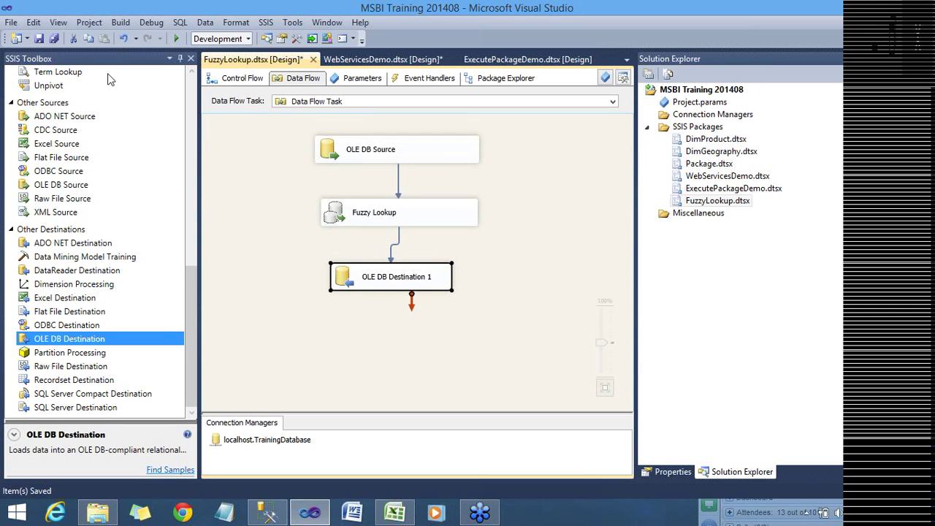
Save the FuzzyLookup.dtsx package and set it as the project's startup object
{"action": "left_click", "coordinate": [38, 38]}
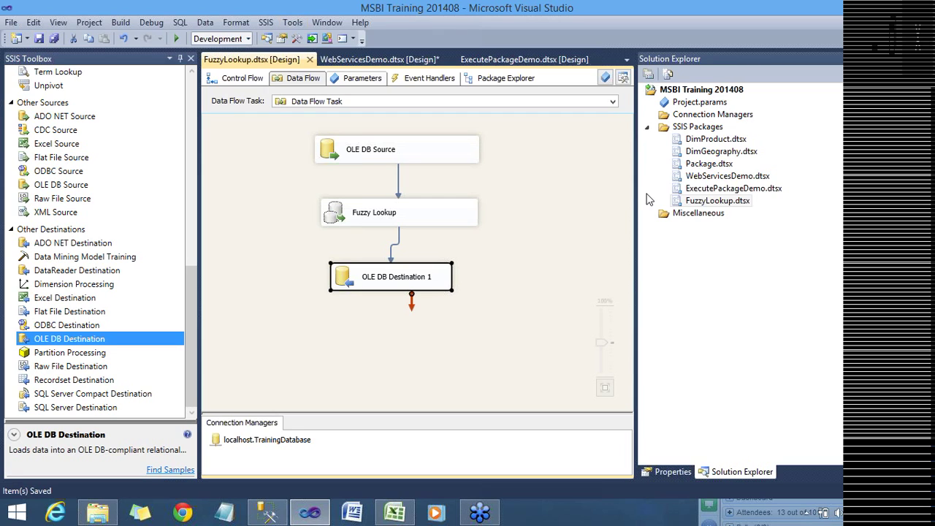
{"action": "right_click", "coordinate": [684, 204]}
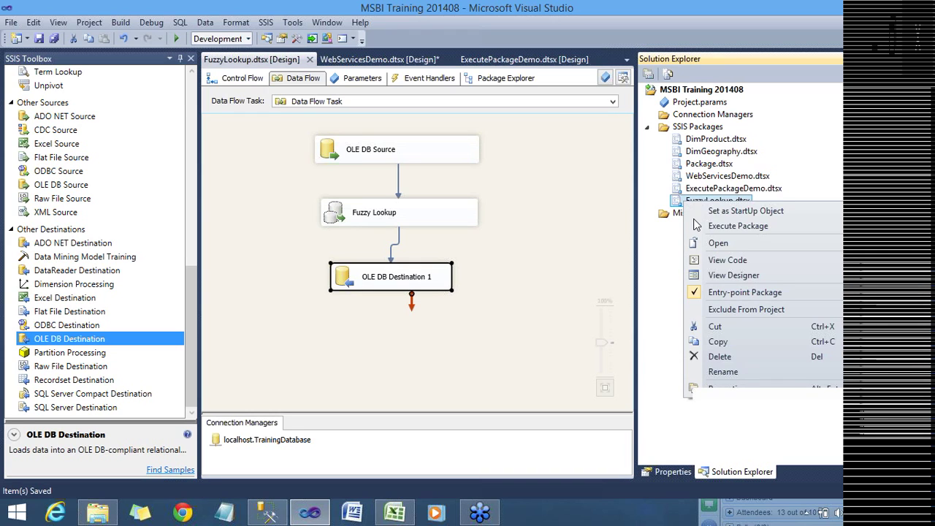
{"action": "left_click", "coordinate": [720, 207]}
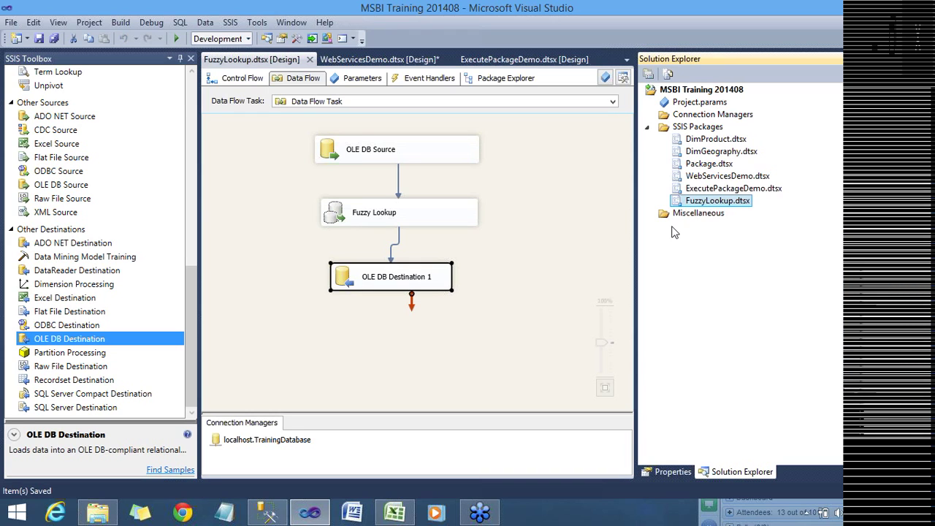
Run the FuzzyLookup package and stop debugging once execution completes
{"action": "left_click", "coordinate": [175, 38]}
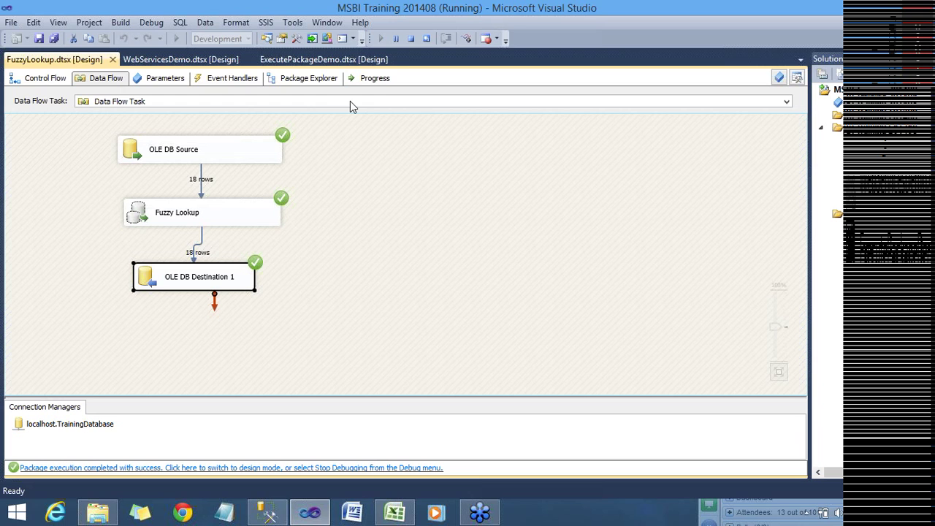
{"action": "left_click", "coordinate": [411, 41]}
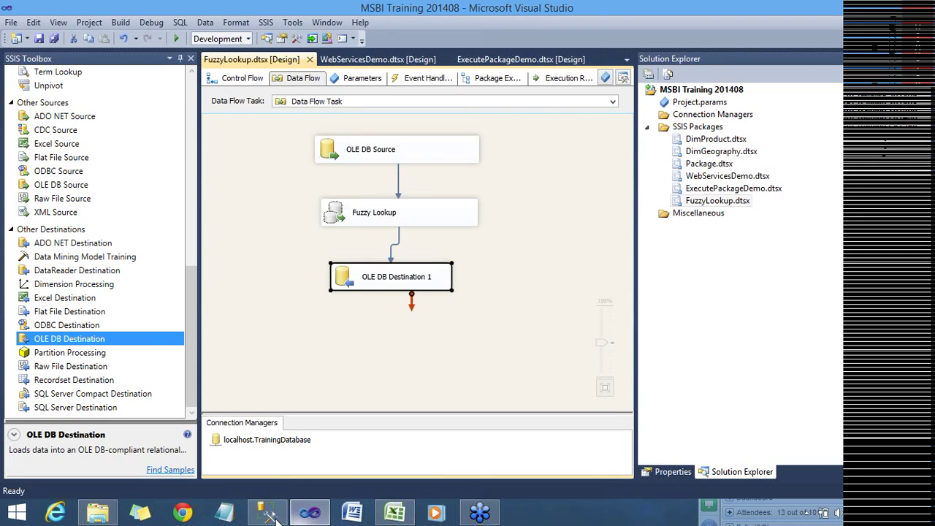
Switch to SQL Server Management Studio and refresh the list of tables in TrainingDatabase
{"action": "mouse_move", "coordinate": [270, 517]}
{"action": "left_click", "coordinate": [267, 441]}
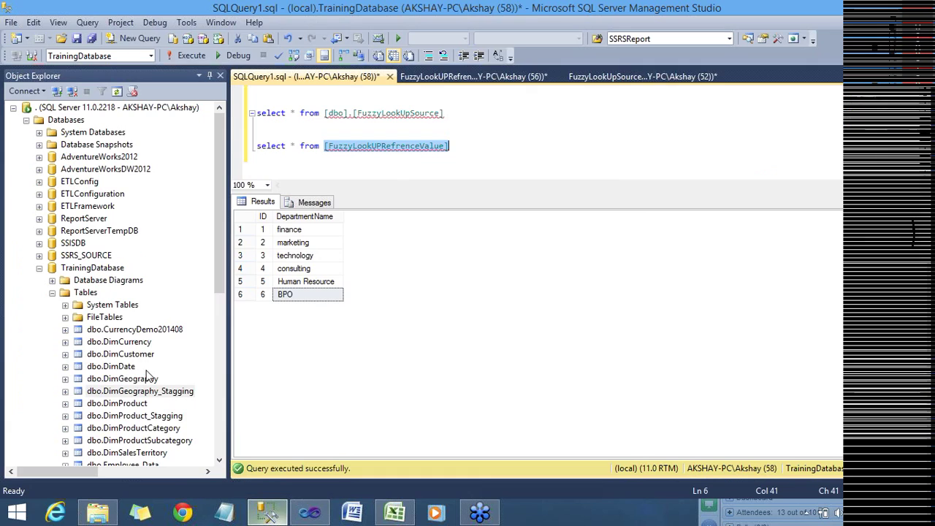
{"action": "right_click", "coordinate": [80, 293]}
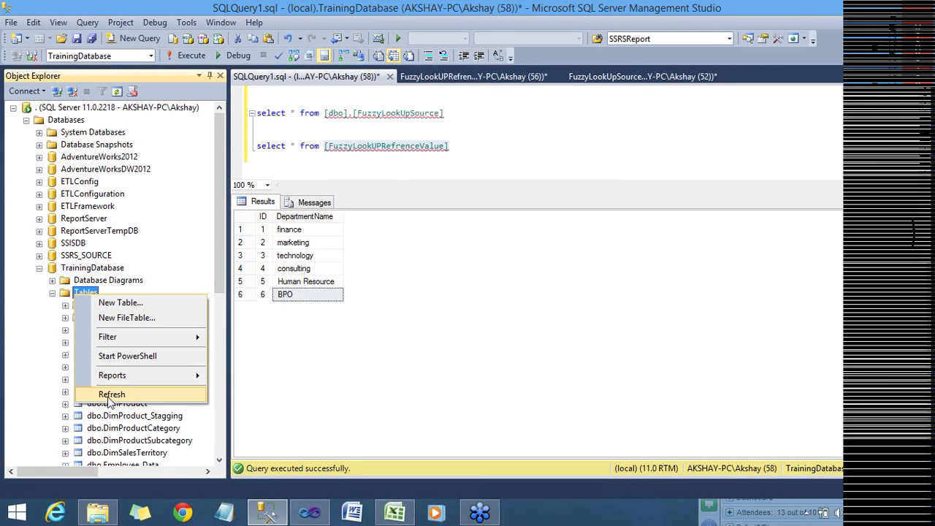
{"action": "key", "text": "Return"}
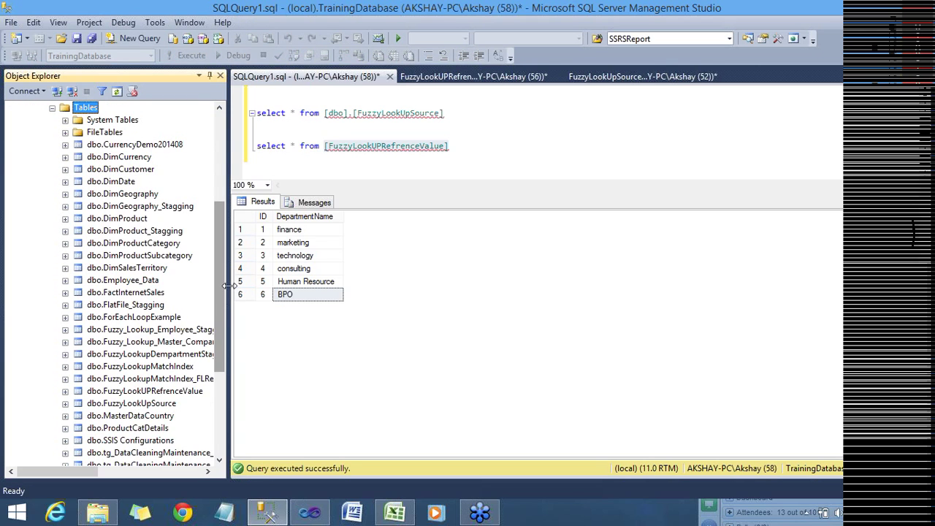
Query the top 1000 rows of dbo.FuzzyLookupDempartmentStagging and inspect the first row's _Similarity, _Confidence and _Similarity_Department values
{"action": "left_click_drag", "start_coordinate": [227, 286], "coordinate": [303, 300]}
{"action": "left_click", "coordinate": [213, 354]}
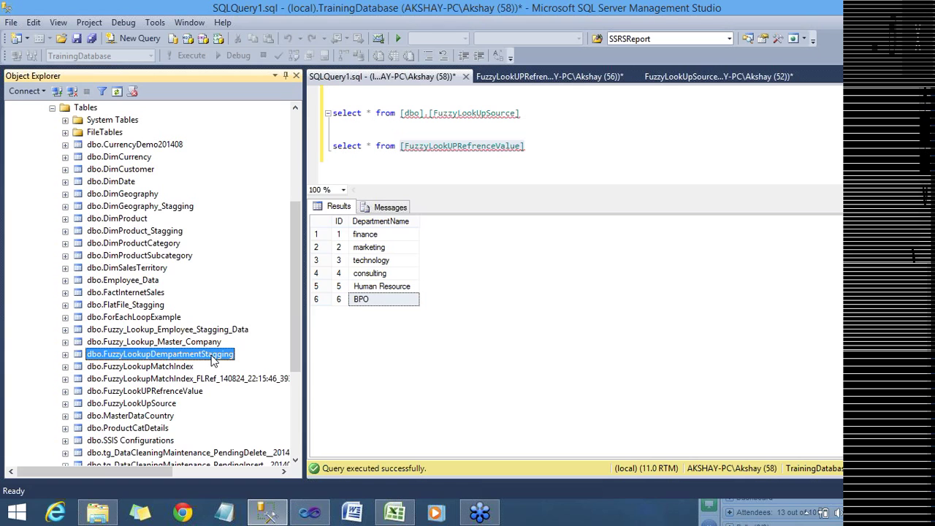
{"action": "right_click", "coordinate": [212, 359]}
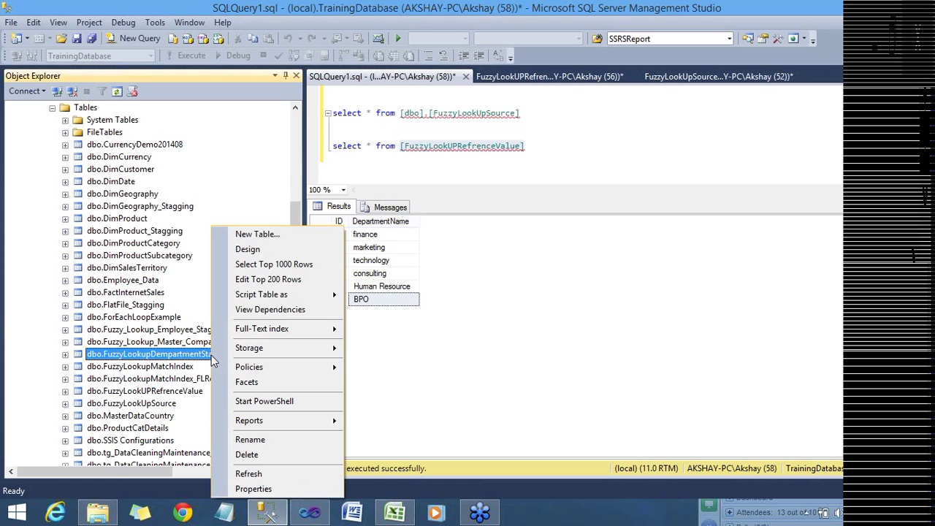
{"action": "left_click", "coordinate": [289, 265]}
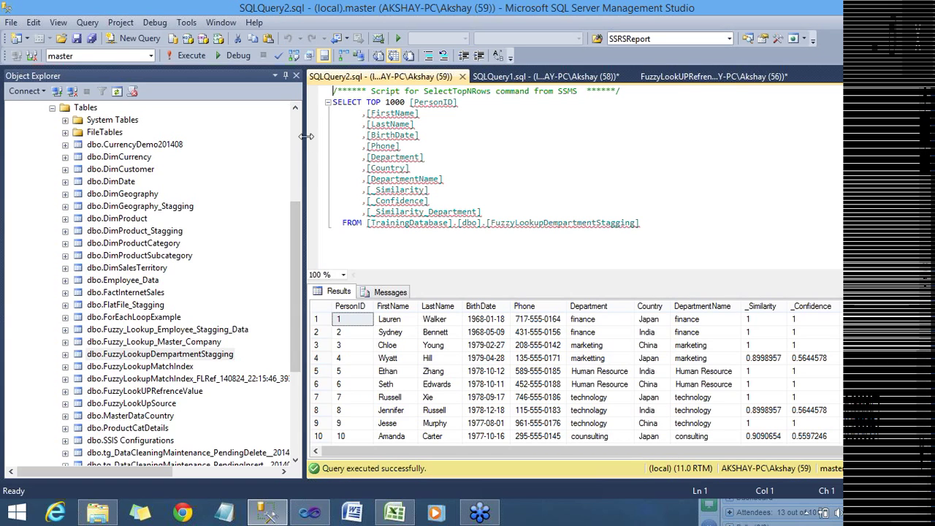
{"action": "left_click_drag", "start_coordinate": [307, 137], "coordinate": [168, 137]}
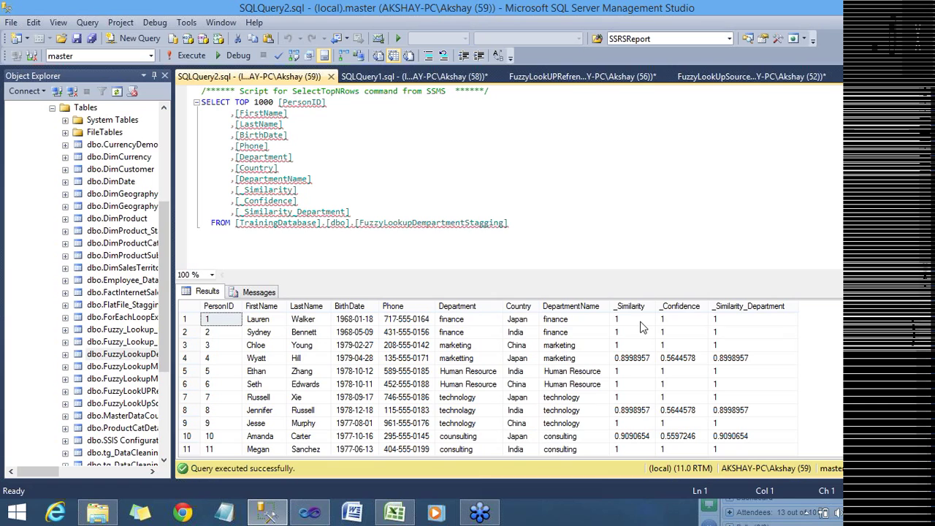
{"action": "left_click", "coordinate": [640, 323]}
{"action": "left_click", "coordinate": [700, 323]}
{"action": "left_click", "coordinate": [736, 324]}
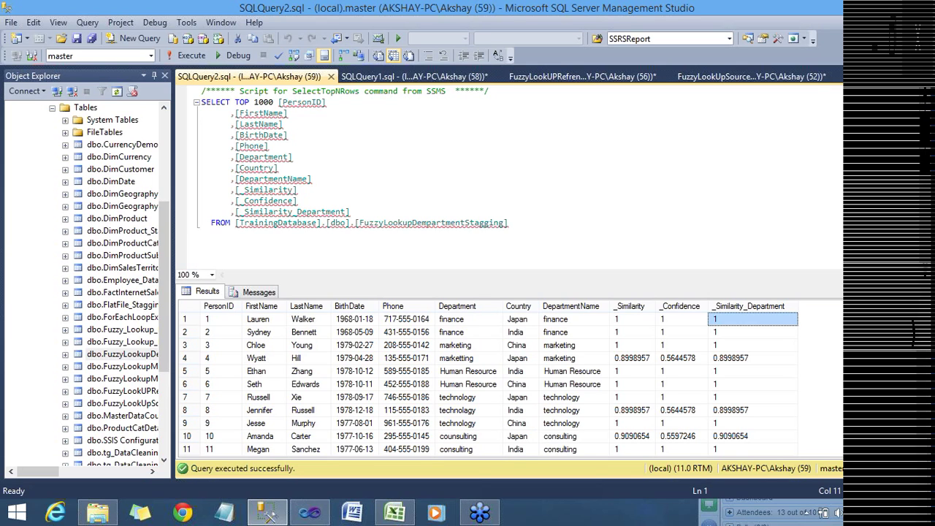
Remove the TOP 1000 limit and the FirstName, LastName, BirthDate and Phone columns from the query
{"action": "left_click_drag", "start_coordinate": [234, 102], "coordinate": [275, 102]}
{"action": "key", "text": "Delete"}
{"action": "key", "text": "Delete"}
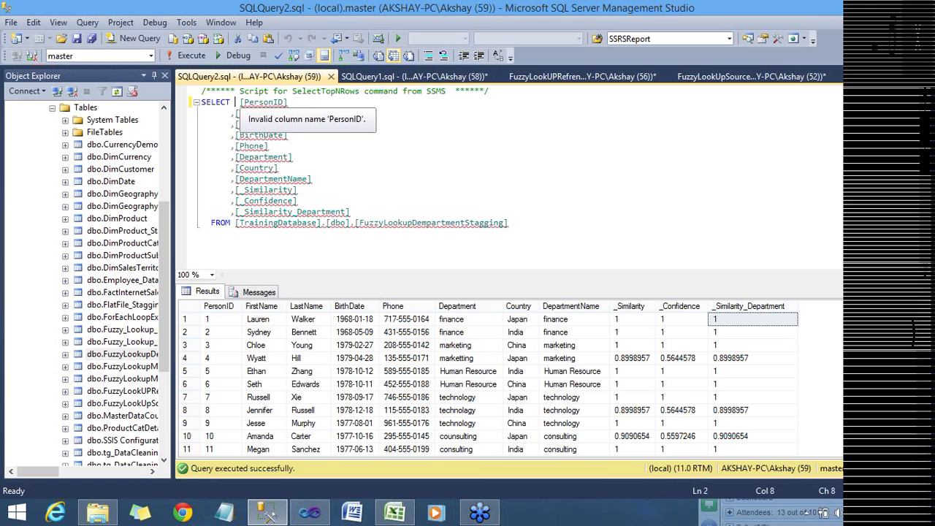
{"action": "left_click", "coordinate": [232, 114]}
{"action": "left_click_drag", "start_coordinate": [232, 114], "coordinate": [268, 146]}
{"action": "key", "text": "Delete"}
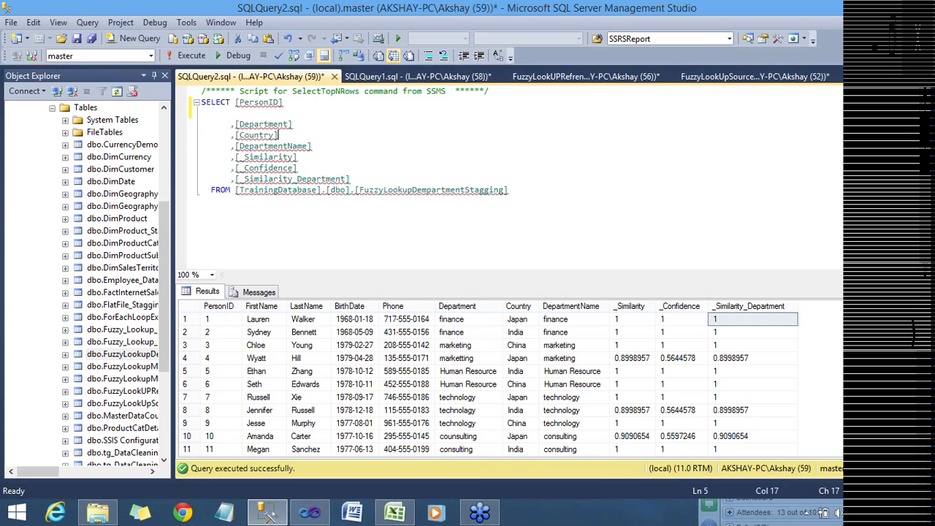
Remove the Country column and the blank line below PersonID from the query
{"action": "left_click", "coordinate": [278, 136]}
{"action": "key", "text": "BackSpace"}
{"action": "key", "text": "BackSpace"}
{"action": "key", "text": "BackSpace"}
{"action": "key", "text": "BackSpace"}
{"action": "key", "text": "BackSpace"}
{"action": "key", "text": "BackSpace"}
{"action": "key", "text": "BackSpace"}
{"action": "key", "text": "BackSpace"}
{"action": "key", "text": "BackSpace"}
{"action": "key", "text": "BackSpace"}
{"action": "key", "text": "BackSpace"}
{"action": "key", "text": "BackSpace"}
{"action": "key", "text": "BackSpace"}
{"action": "key", "text": "BackSpace"}
{"action": "key", "text": "BackSpace"}
{"action": "key", "text": "BackSpace"}
{"action": "key", "text": "Up"}
{"action": "key", "text": "BackSpace"}
{"action": "key", "text": "BackSpace"}
{"action": "key", "text": "BackSpace"}
{"action": "key", "text": "BackSpace"}
{"action": "key", "text": "BackSpace"}
{"action": "key", "text": "BackSpace"}
{"action": "key", "text": "BackSpace"}
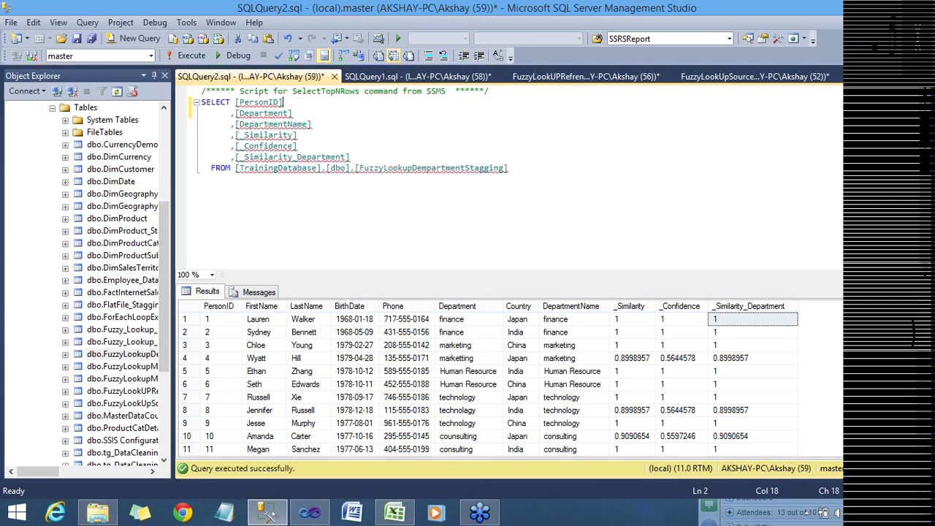
Execute the shortened query and enlarge the results pane to show all rows
{"action": "key", "text": "F5"}
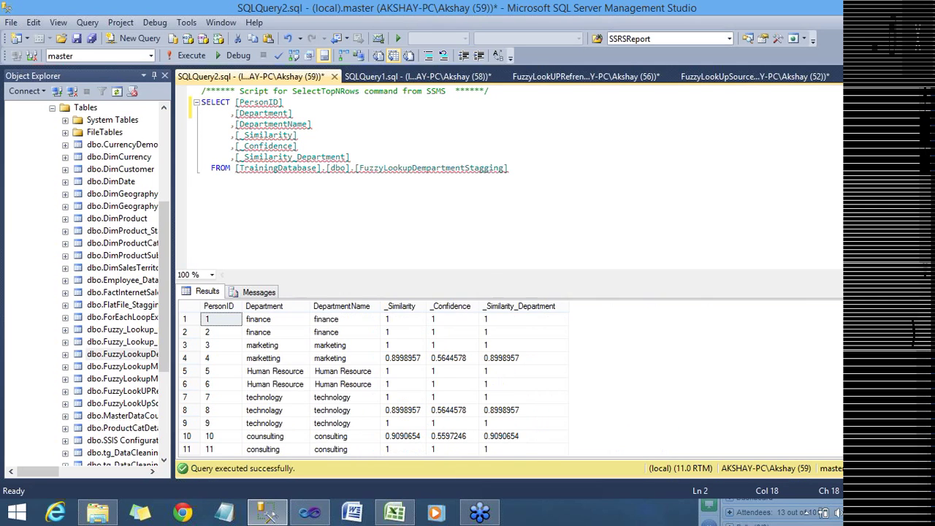
{"action": "left_click_drag", "start_coordinate": [510, 281], "coordinate": [522, 181]}
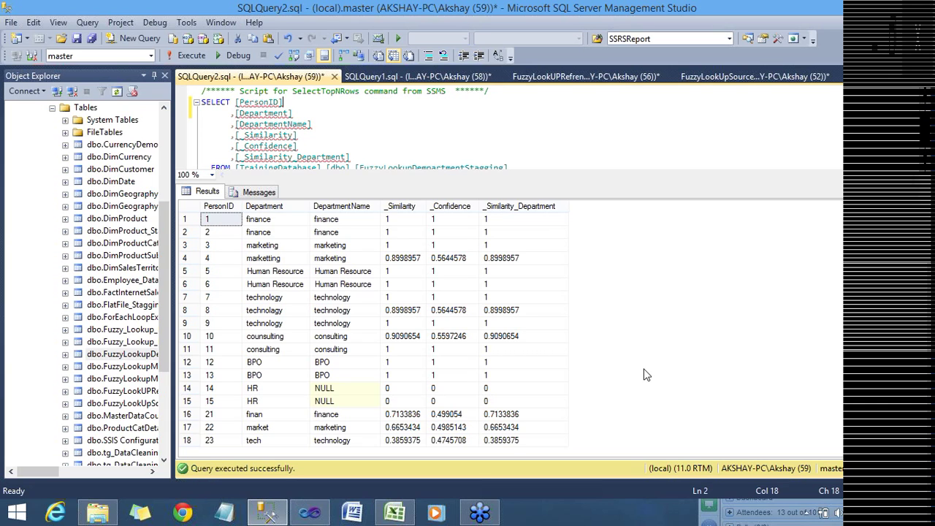
Compare the first row's Department and DepartmentName values with its _Similarity, _Confidence and _Similarity_Department scores
{"action": "left_click", "coordinate": [276, 220]}
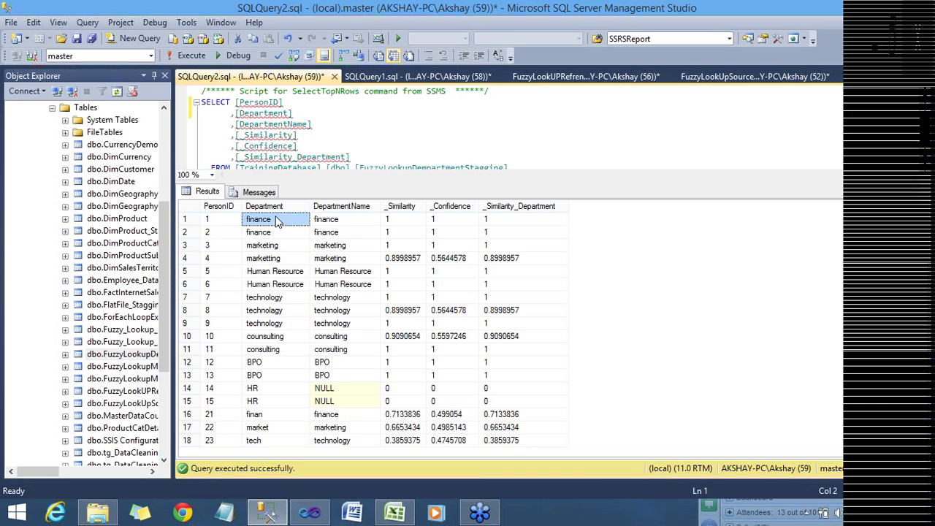
{"action": "key", "text": "Right"}
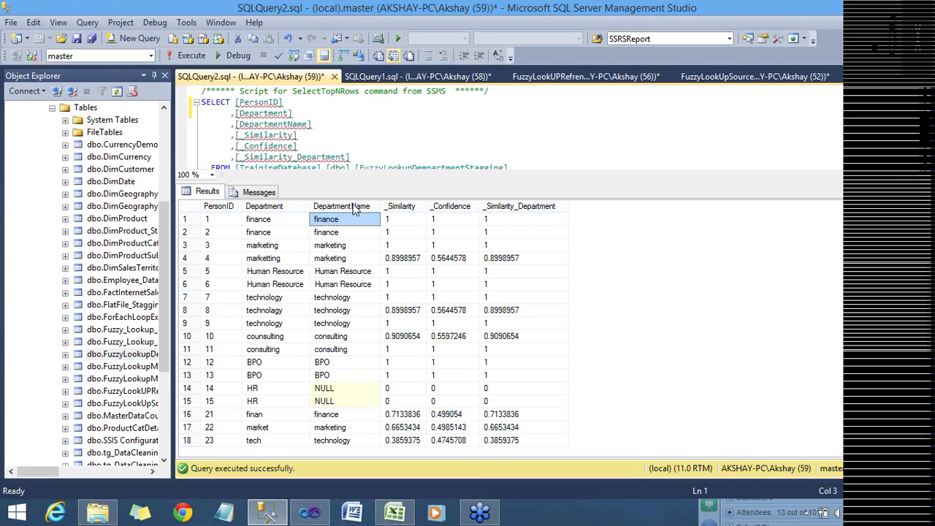
{"action": "left_click", "coordinate": [353, 210]}
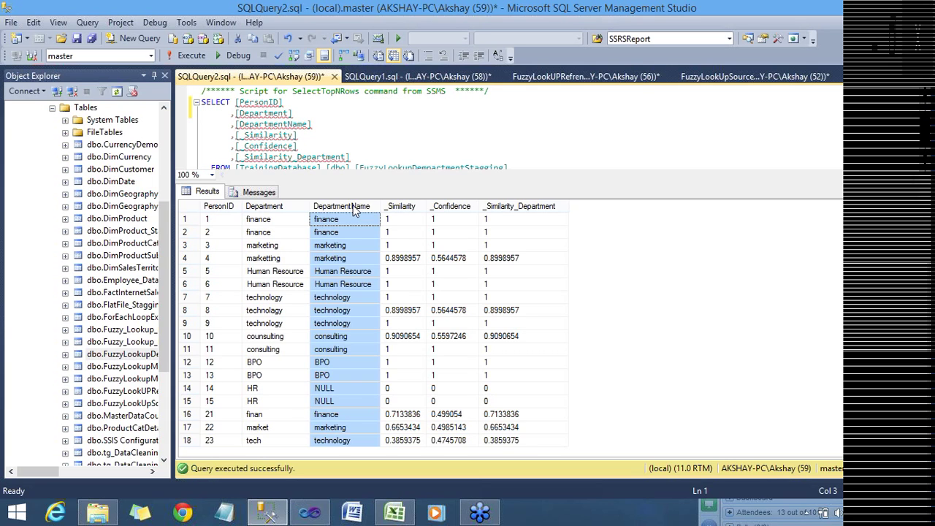
{"action": "key", "text": "Right"}
{"action": "key", "text": "Right"}
{"action": "key", "text": "Right"}
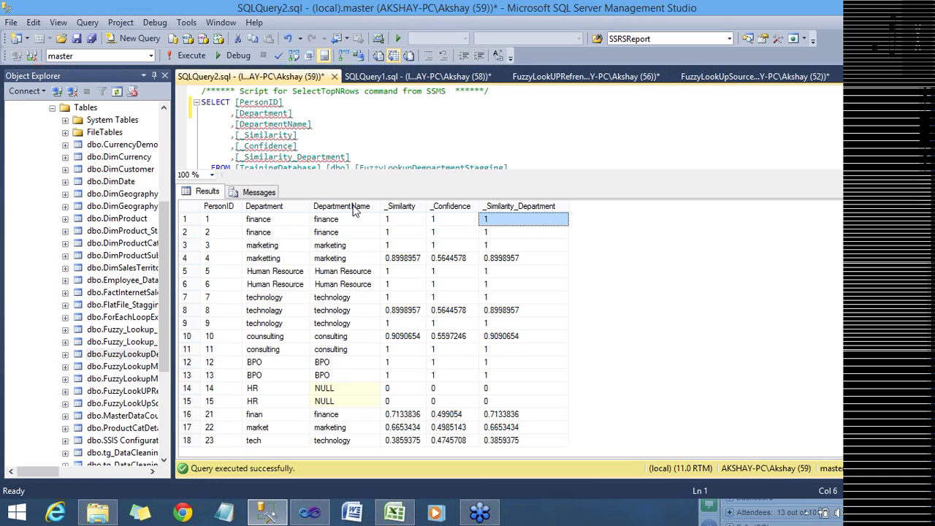
{"action": "key", "text": "Left"}
{"action": "key", "text": "Left"}
{"action": "key", "text": "Left"}
{"action": "key", "text": "Left"}
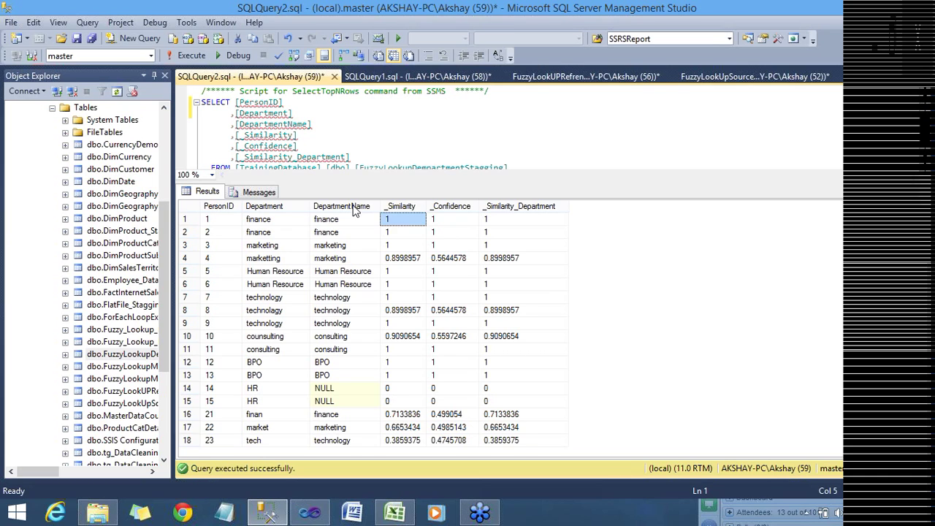
{"action": "key", "text": "Right"}
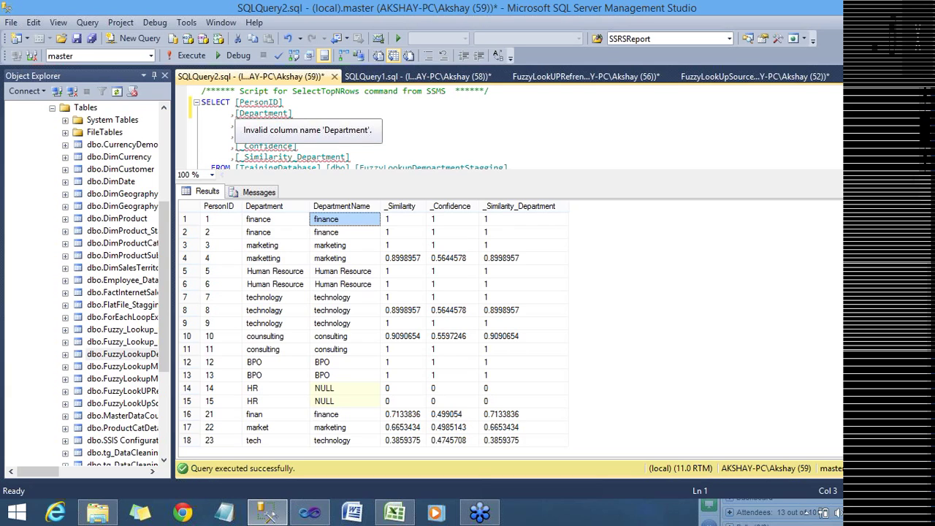
Add ORDER BY [DepartmentName] at the end of the query and execute it
{"action": "left_click", "coordinate": [276, 128]}
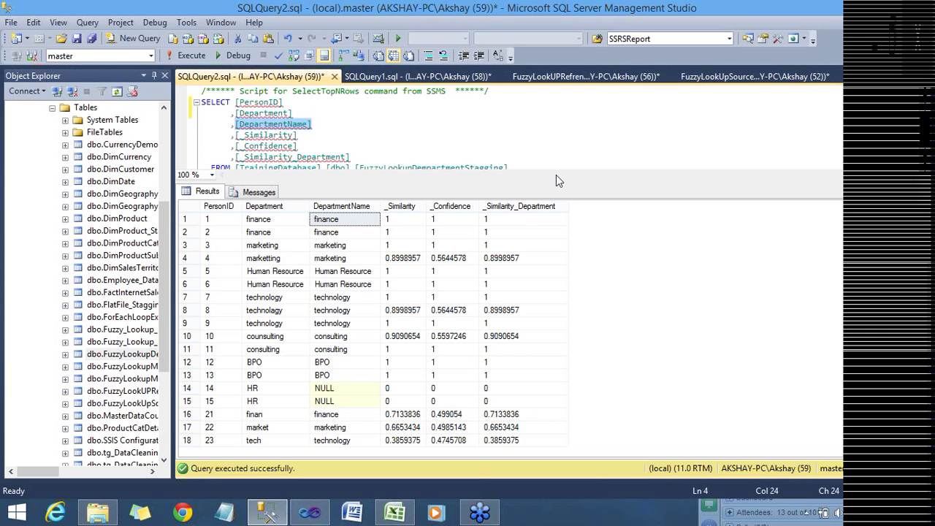
{"action": "key", "text": "ctrl+End"}
{"action": "key", "text": "Return"}
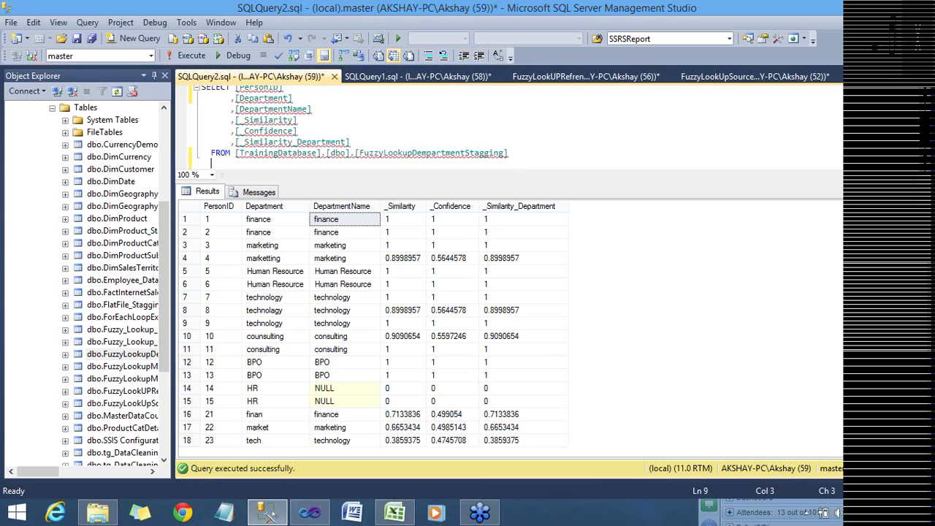
{"action": "type", "text": "ORDER BY [DepartmentName]"}
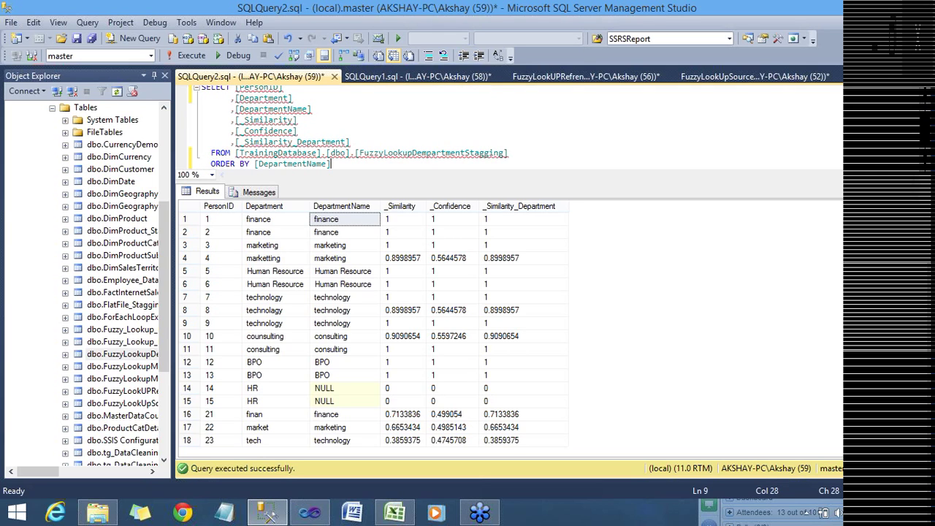
{"action": "key", "text": "F5"}
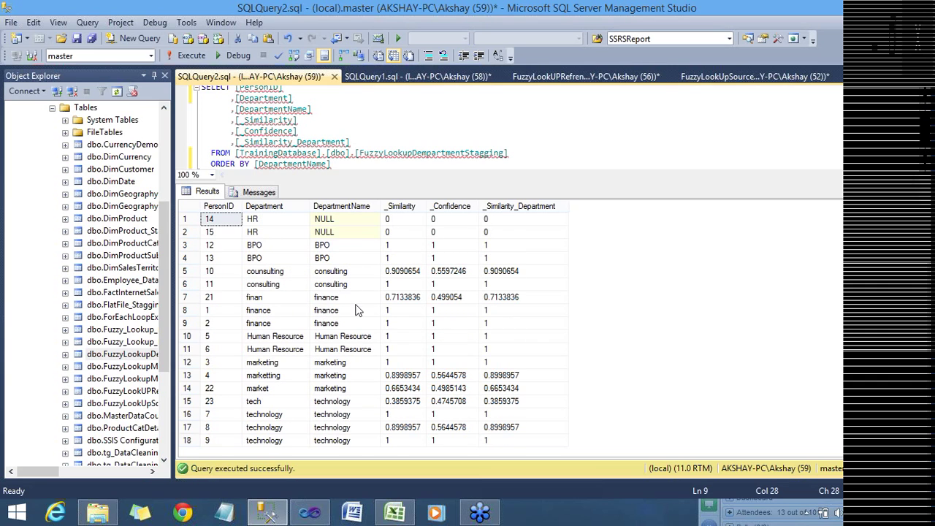
Examine the two BPO rows, comparing Department and DepartmentName against their _Similarity values
{"action": "left_click", "coordinate": [348, 246]}
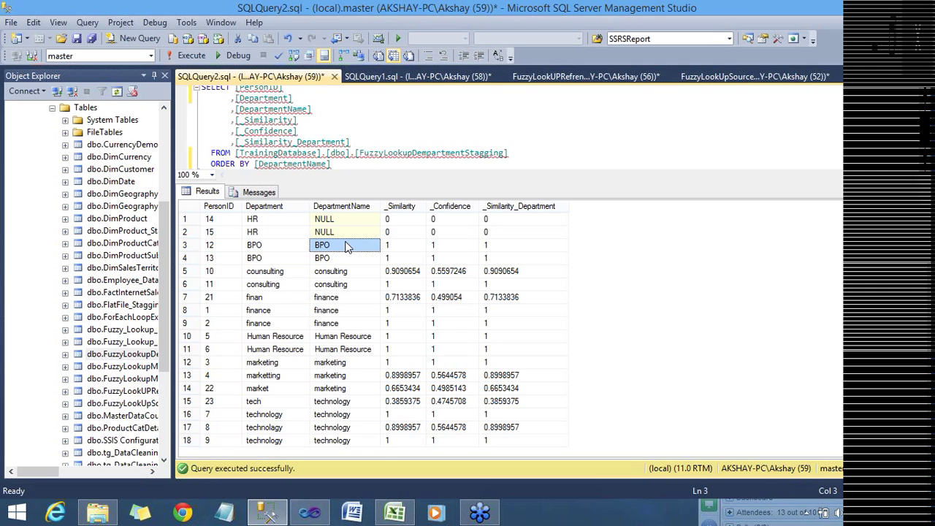
{"action": "left_click", "coordinate": [187, 246]}
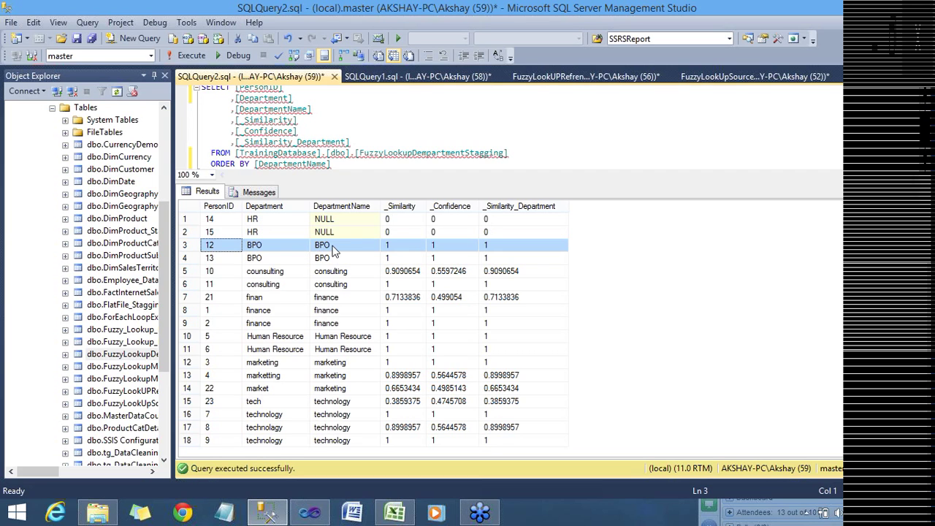
{"action": "left_click", "coordinate": [402, 256]}
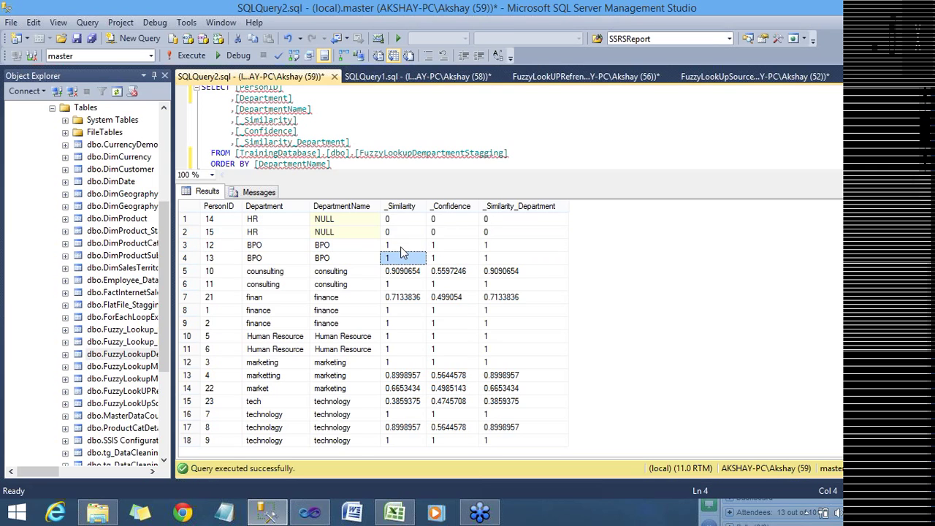
{"action": "key", "text": "Left"}
{"action": "key", "text": "Left"}
{"action": "key", "text": "Right"}
{"action": "key", "text": "Right"}
{"action": "key", "text": "Left"}
{"action": "key", "text": "Left"}
{"action": "key", "text": "Right"}
{"action": "key", "text": "Right"}
{"action": "key", "text": "Left"}
{"action": "key", "text": "Left"}
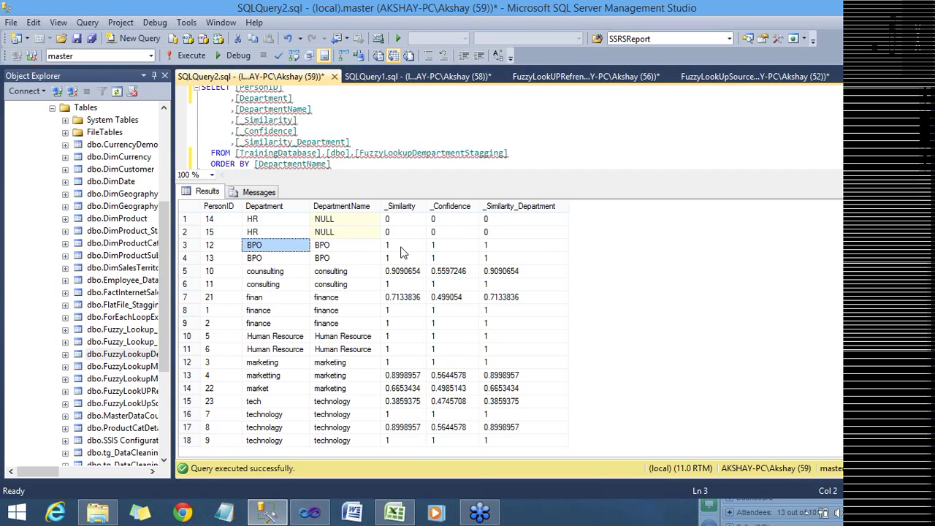
Check how the "counsulting" and "consulting" departments are matched, and view the correctly spelled row's _Similarity
{"action": "key", "text": "Down"}
{"action": "key", "text": "Down"}
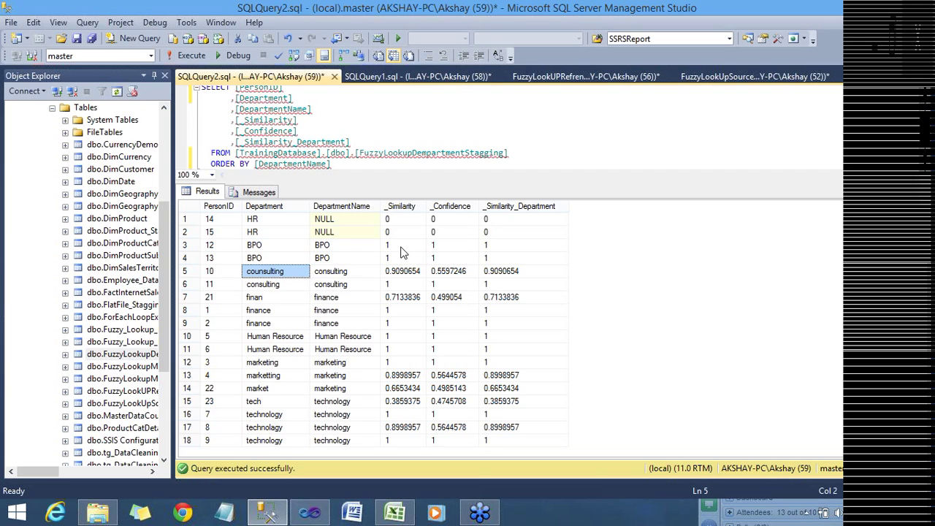
{"action": "key", "text": "Right"}
{"action": "key", "text": "Down"}
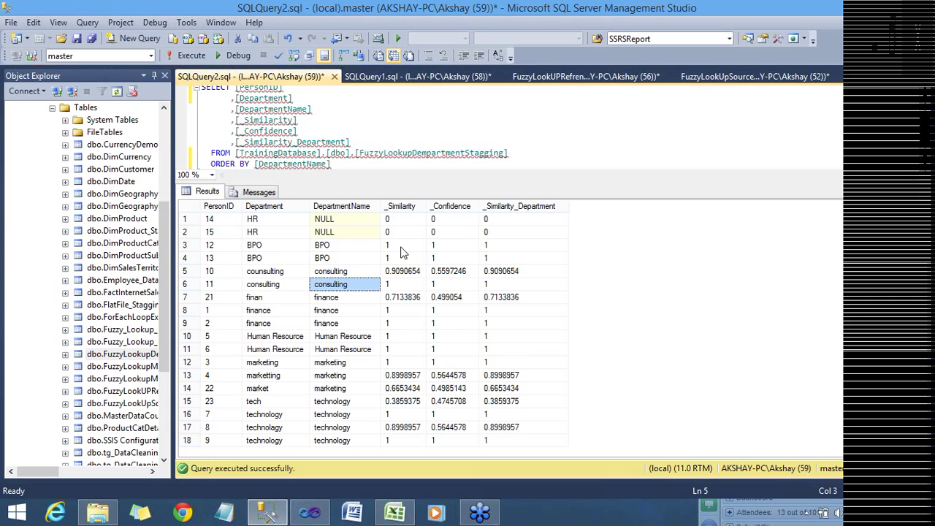
{"action": "key", "text": "Right"}
{"action": "key", "text": "Left"}
{"action": "key", "text": "Left"}
{"action": "key", "text": "Right"}
{"action": "key", "text": "Right"}
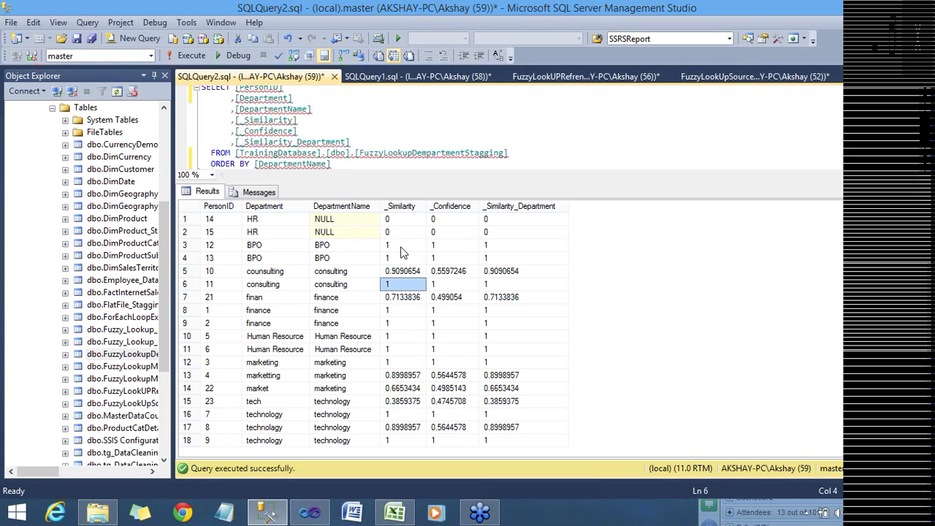
Examine the misspelled "counsulting" row, comparing its Department and DepartmentName with its _Similarity score
{"action": "key", "text": "Up"}
{"action": "key", "text": "Left"}
{"action": "key", "text": "Left"}
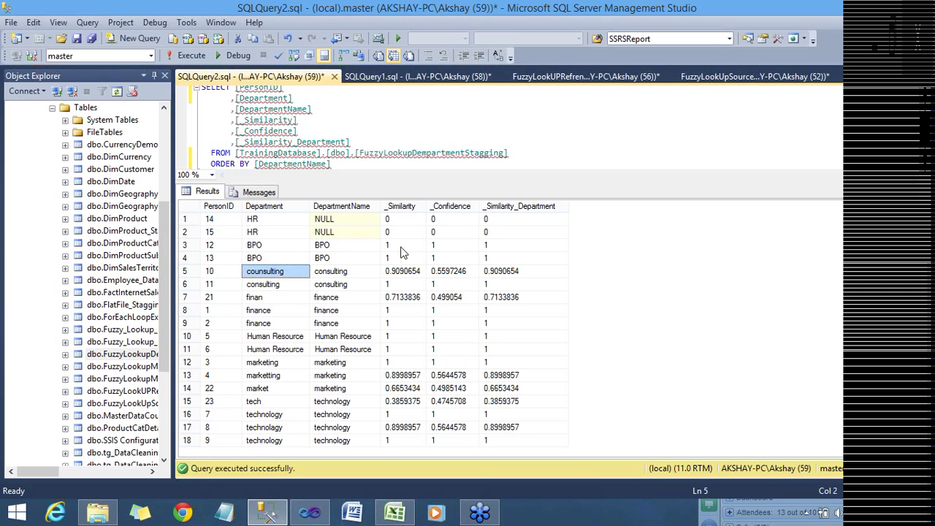
{"action": "key", "text": "Right"}
{"action": "key", "text": "Right"}
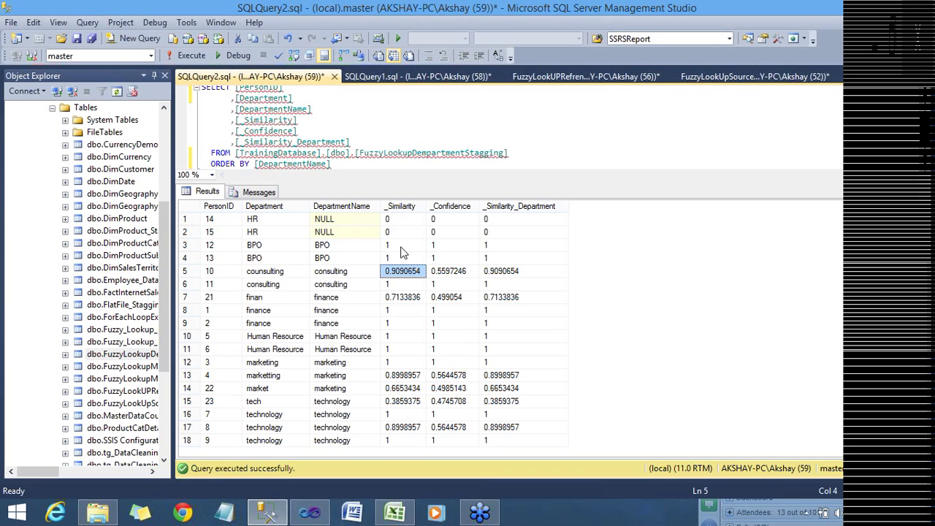
{"action": "key", "text": "Left"}
{"action": "key", "text": "Left"}
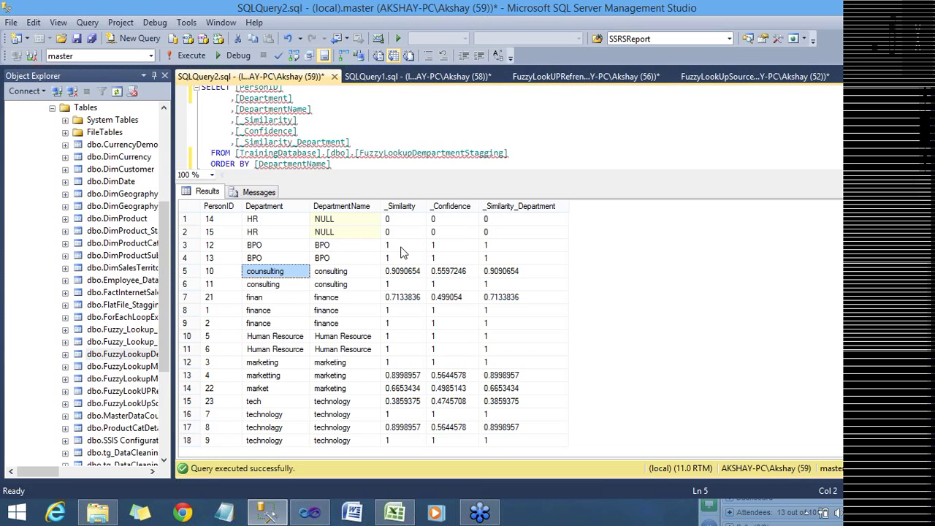
{"action": "key", "text": "Right"}
{"action": "key", "text": "Right"}
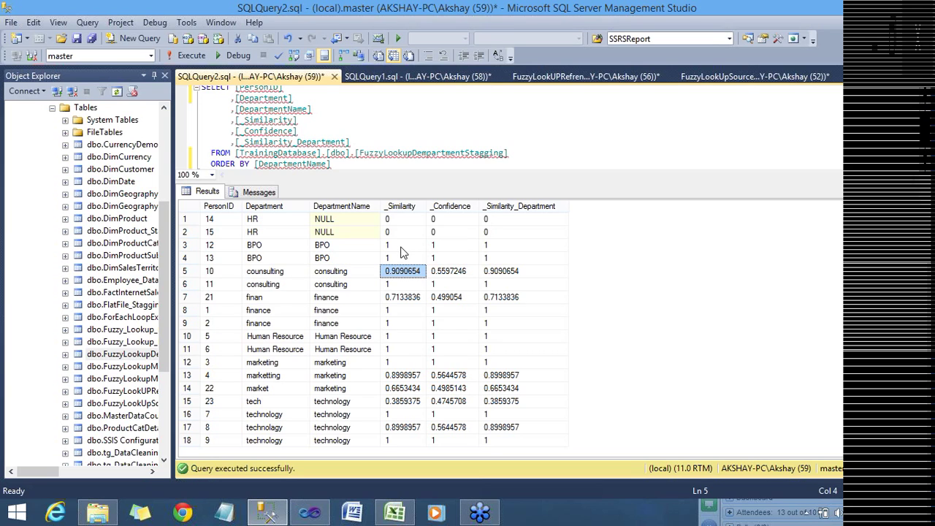
{"action": "key", "text": "Left"}
{"action": "key", "text": "Left"}
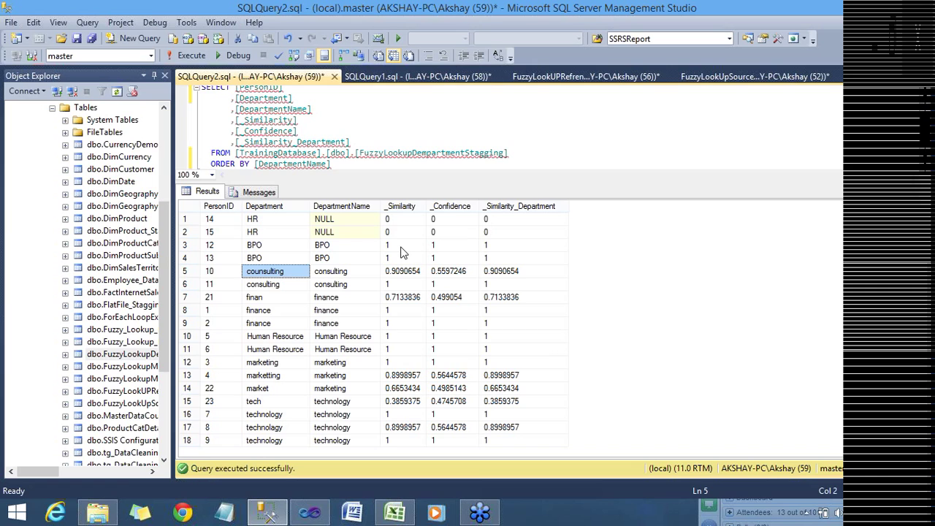
{"action": "key", "text": "Right"}
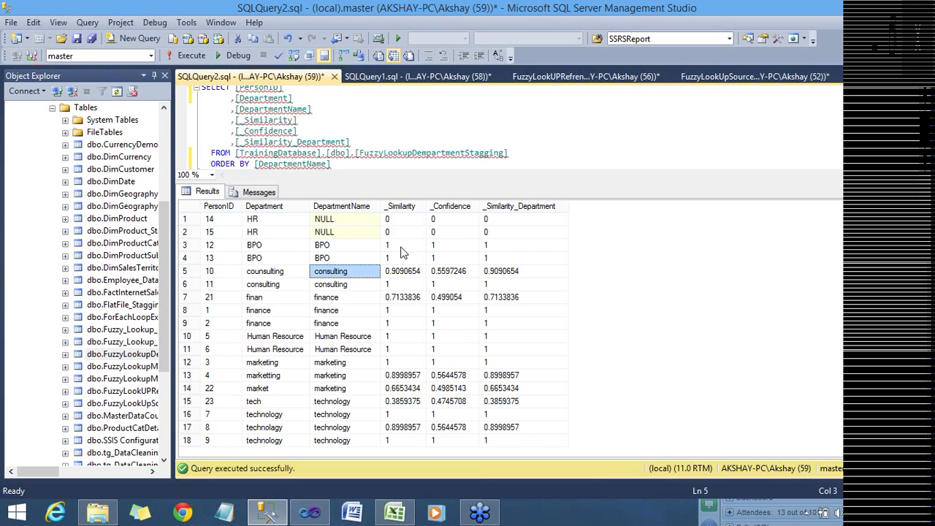
{"action": "key", "text": "Right"}
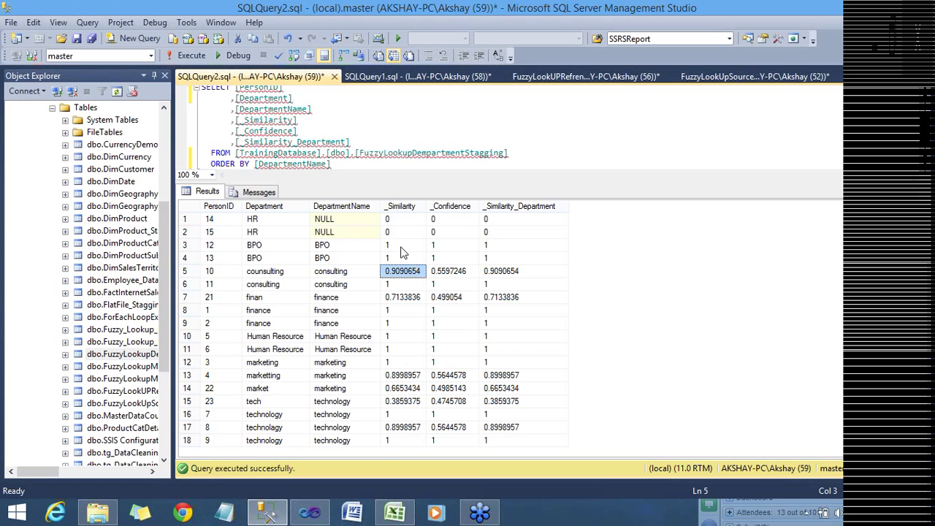
{"action": "key", "text": "Left"}
{"action": "key", "text": "Left"}
{"action": "key", "text": "Left"}
{"action": "key", "text": "Right"}
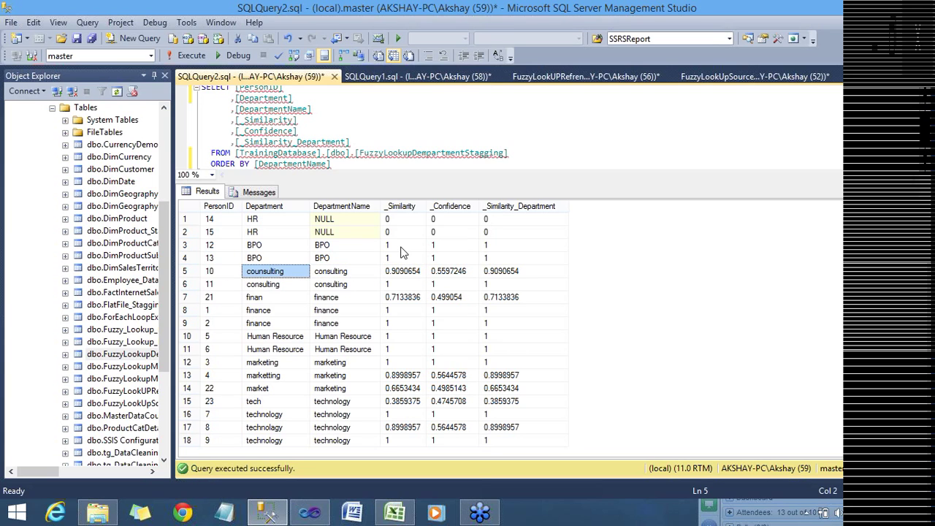
{"action": "key", "text": "Right"}
{"action": "key", "text": "Right"}
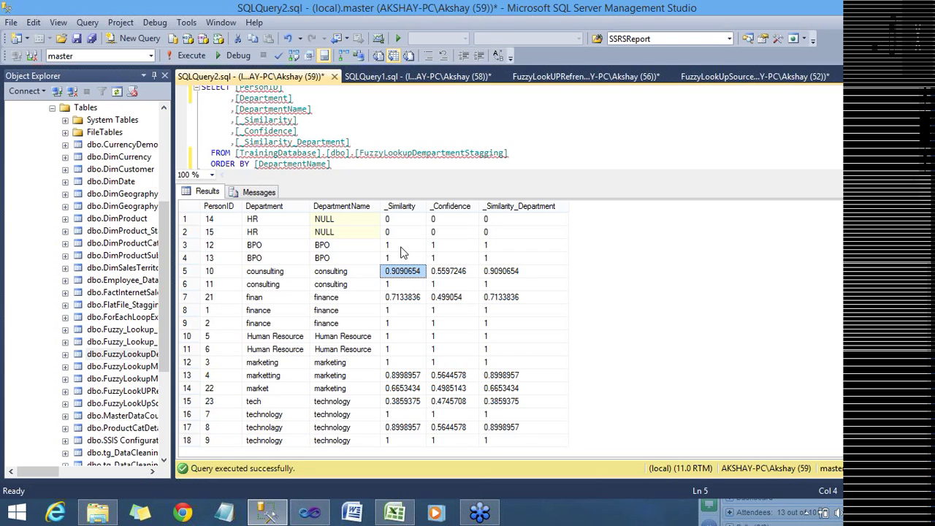
{"action": "key", "text": "Left"}
{"action": "key", "text": "Left"}
{"action": "key", "text": "Right"}
{"action": "key", "text": "Right"}
{"action": "key", "text": "Left"}
{"action": "key", "text": "Left"}
{"action": "key", "text": "Right"}
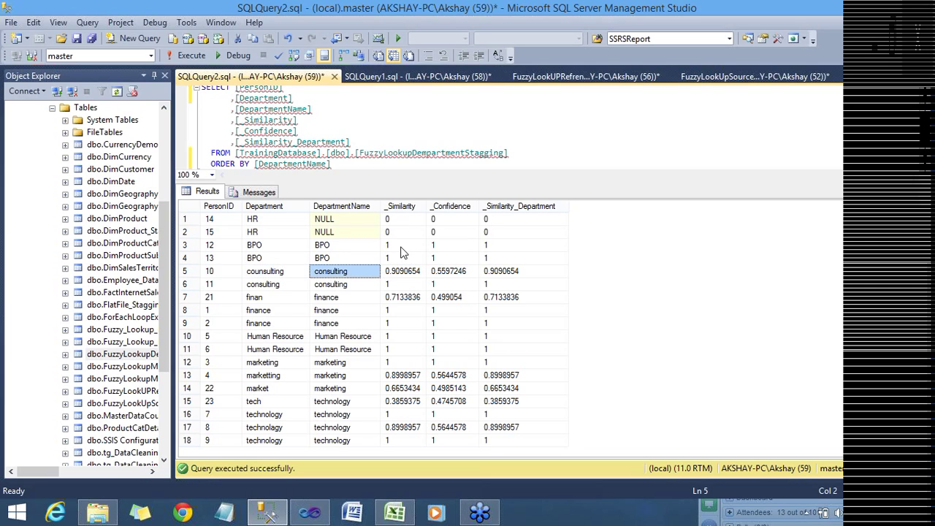
{"action": "key", "text": "Right"}
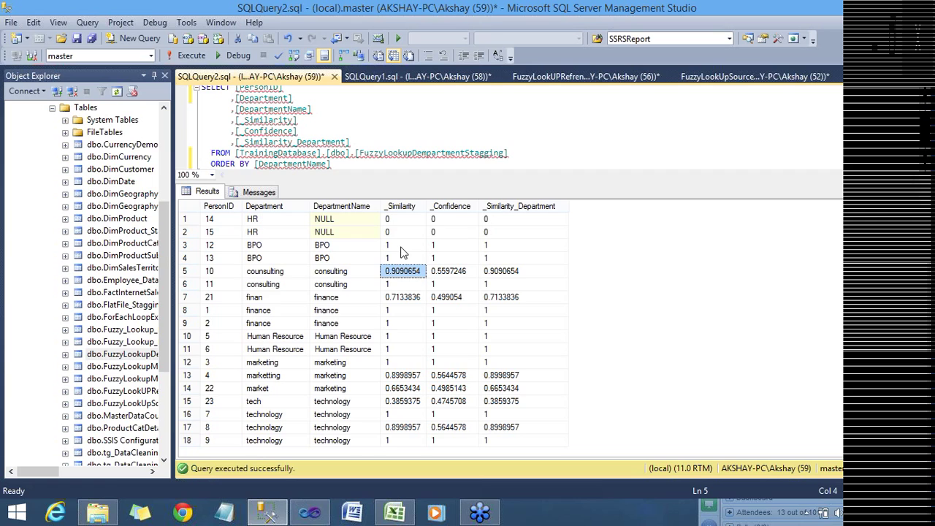
{"action": "key", "text": "Left"}
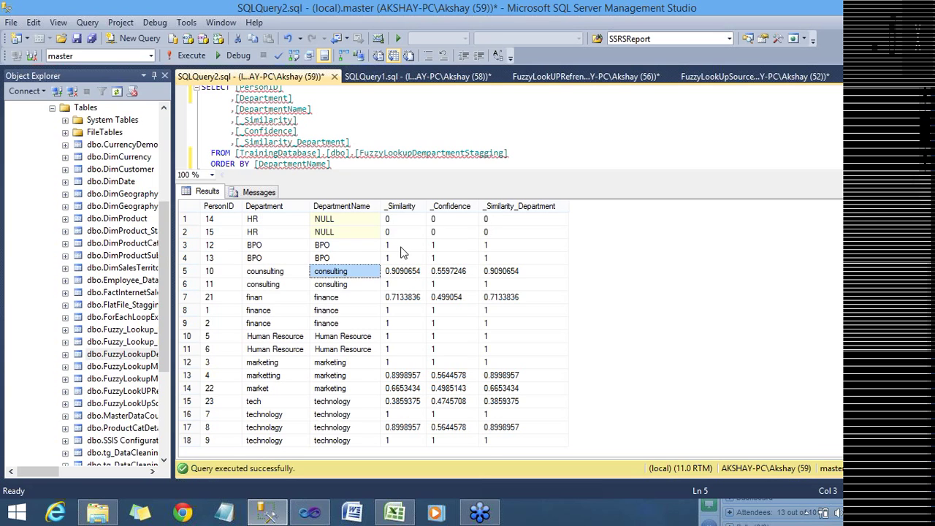
{"action": "key", "text": "Left"}
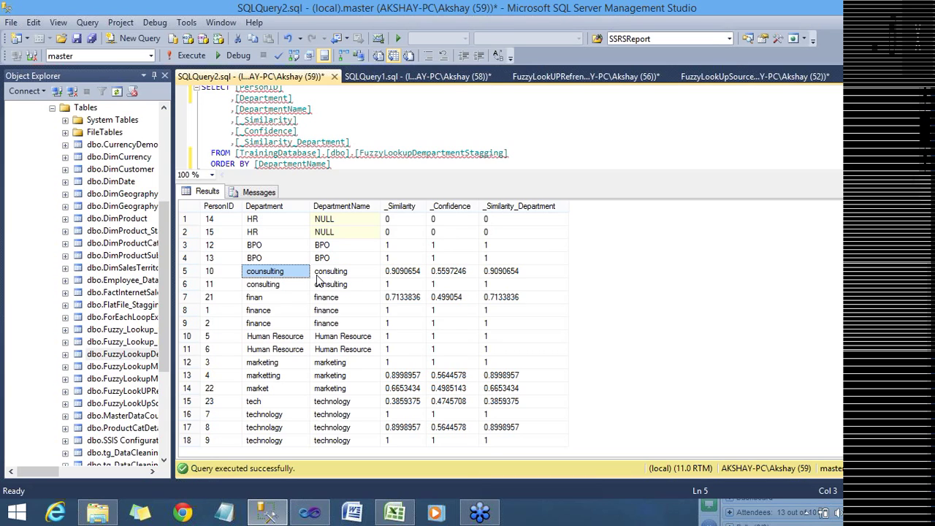
{"action": "left_click", "coordinate": [339, 276]}
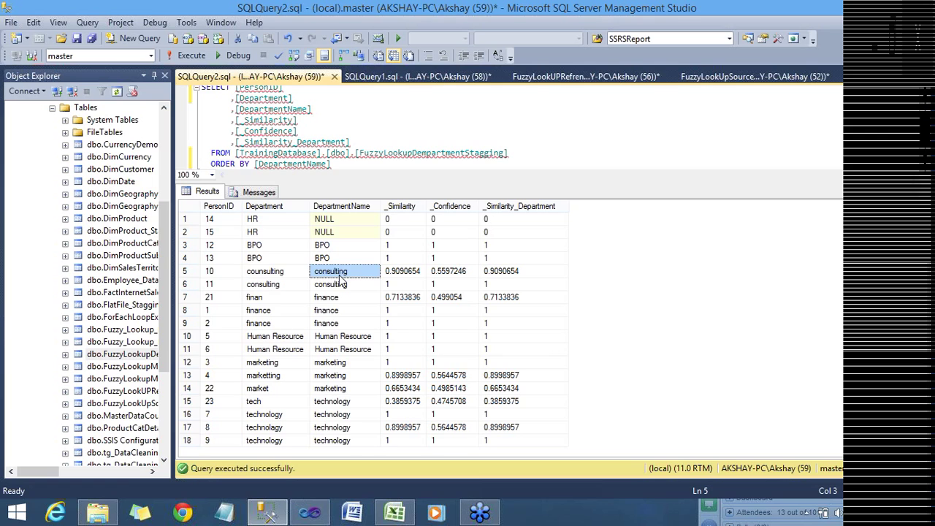
Review the DepartmentName values from the consulting rows down to the technology rows
{"action": "key", "text": "Down"}
{"action": "key", "text": "Down"}
{"action": "key", "text": "Down"}
{"action": "key", "text": "Down"}
{"action": "key", "text": "Down"}
{"action": "key", "text": "Down"}
{"action": "key", "text": "Down"}
{"action": "key", "text": "Down"}
{"action": "key", "text": "Down"}
{"action": "key", "text": "Down"}
{"action": "key", "text": "Down"}
{"action": "key", "text": "Down"}
{"action": "key", "text": "Up"}
{"action": "key", "text": "Up"}
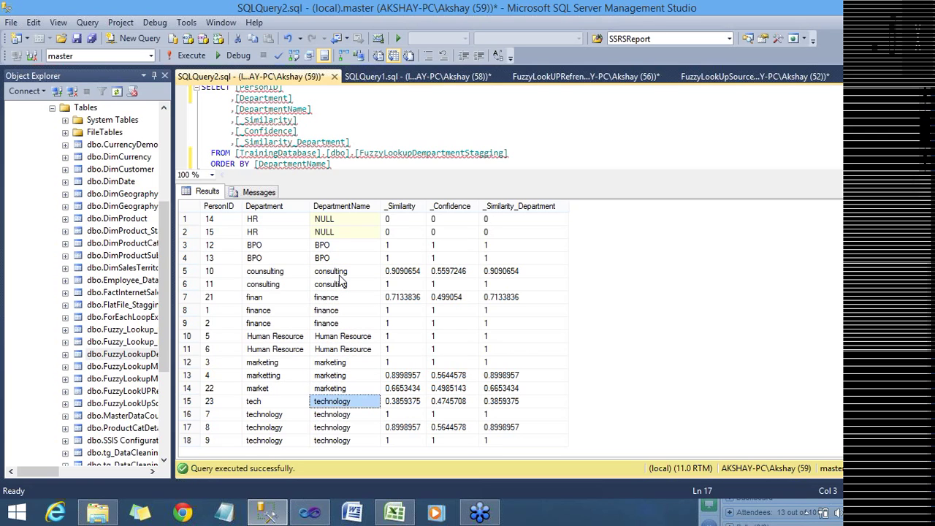
Examine the Department, DepartmentName and _Similarity values of the first marketing row
{"action": "key", "text": "Up"}
{"action": "key", "text": "Up"}
{"action": "key", "text": "Up"}
{"action": "key", "text": "Left"}
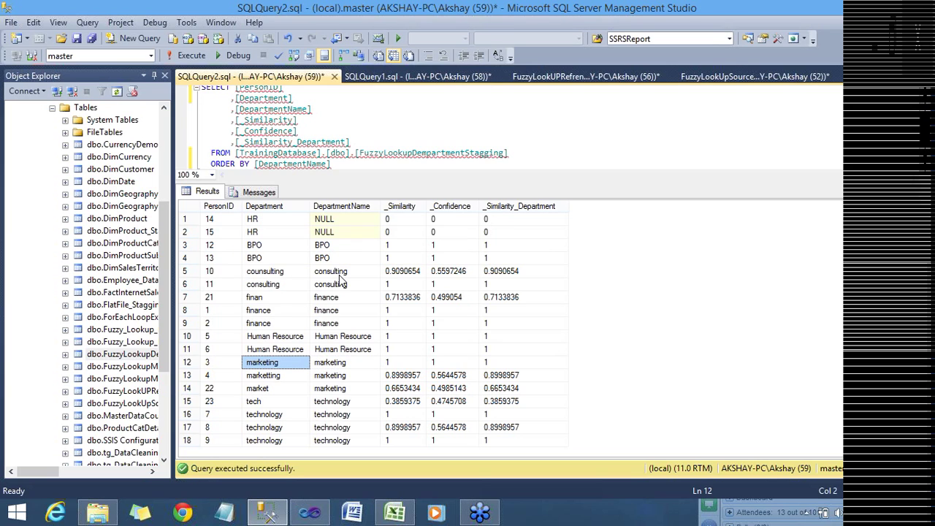
{"action": "key", "text": "Right"}
{"action": "key", "text": "Right"}
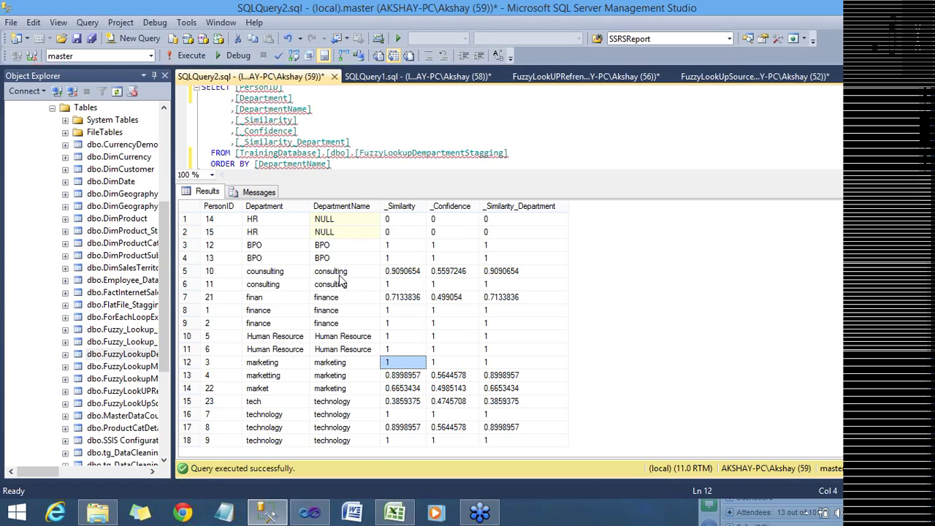
{"action": "key", "text": "Left"}
{"action": "key", "text": "Left"}
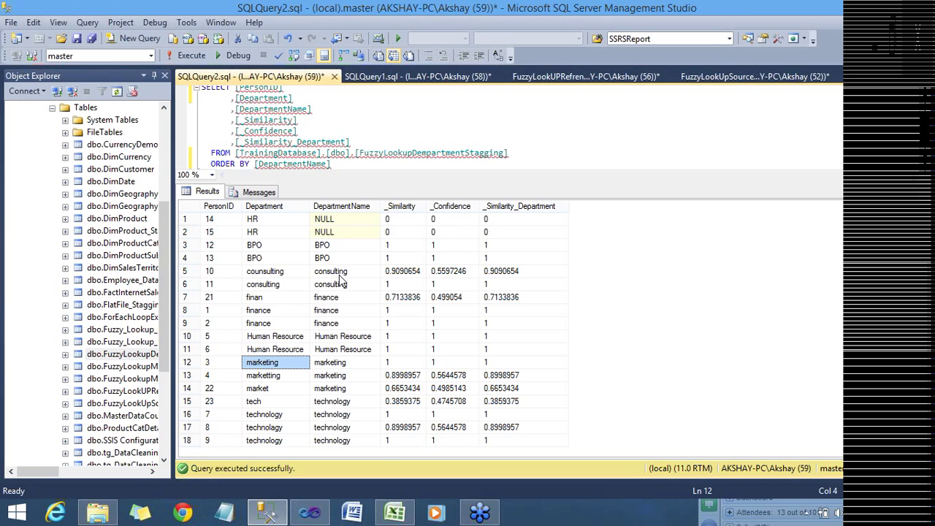
Examine how the misspelled "marketting" row is matched, comparing its Department and DepartmentName with its _Similarity score
{"action": "key", "text": "Right"}
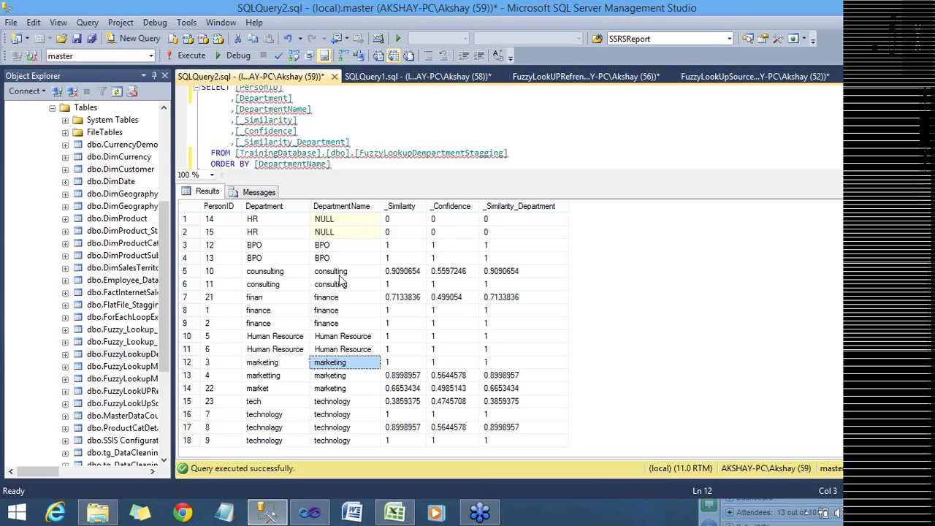
{"action": "key", "text": "Down"}
{"action": "key", "text": "Right"}
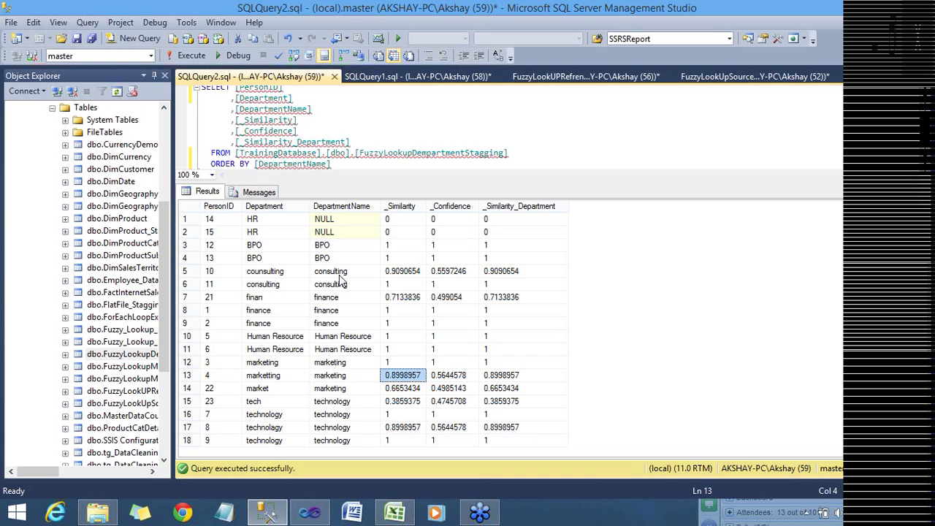
{"action": "key", "text": "Left"}
{"action": "key", "text": "Left"}
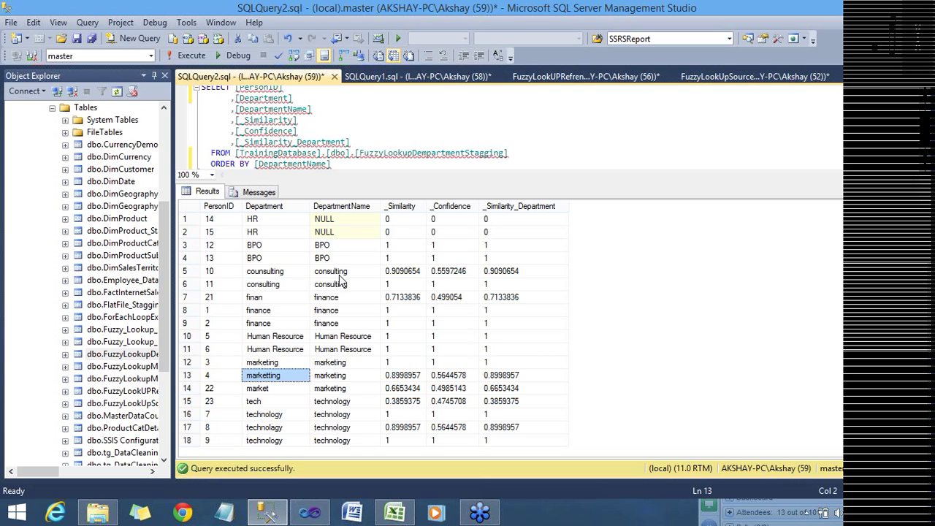
{"action": "key", "text": "Right"}
{"action": "key", "text": "Right"}
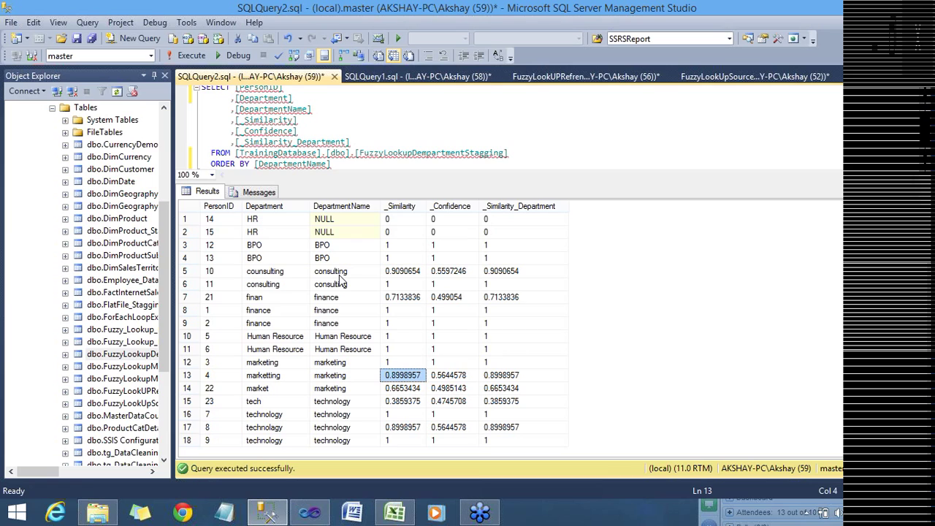
{"action": "key", "text": "Left"}
{"action": "key", "text": "Left"}
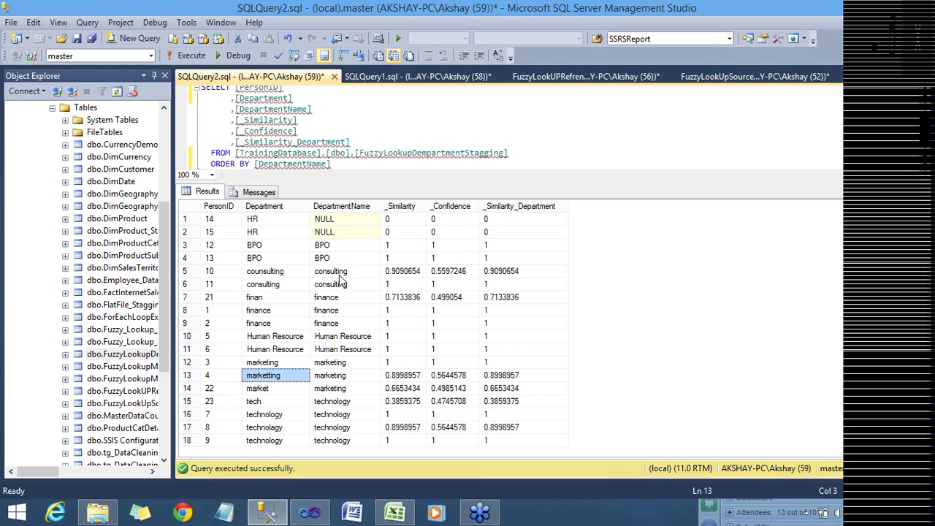
{"action": "key", "text": "Right"}
Examine the "market" row, comparing its Department and matched DepartmentName with its _Similarity score
{"action": "key", "text": "Down"}
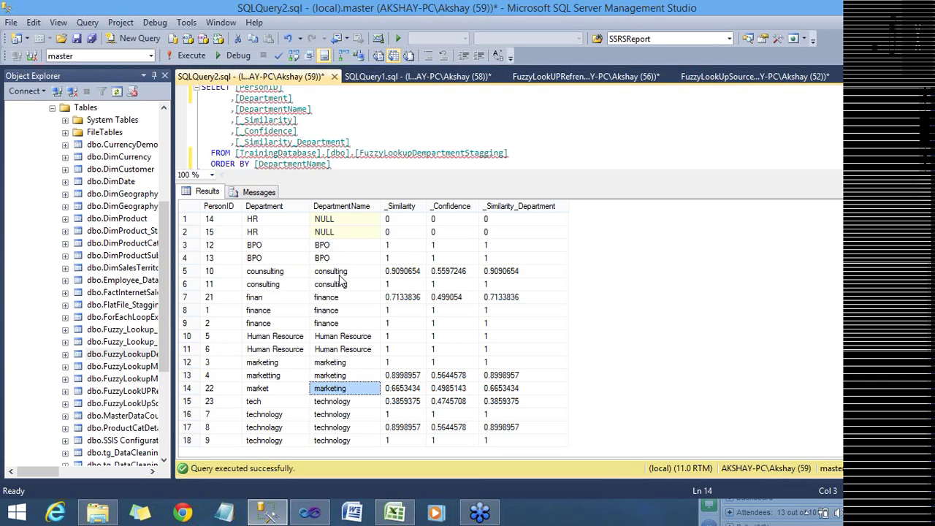
{"action": "key", "text": "Left"}
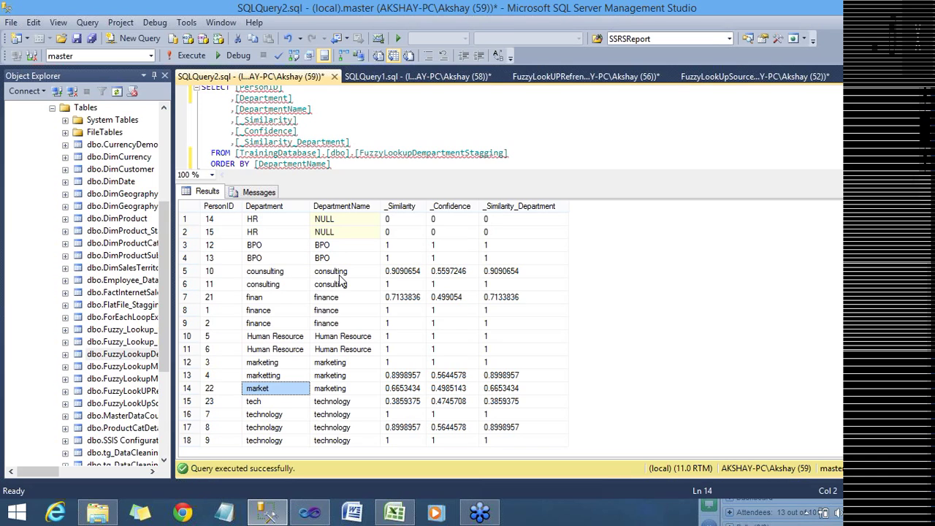
{"action": "key", "text": "Right"}
{"action": "key", "text": "Right"}
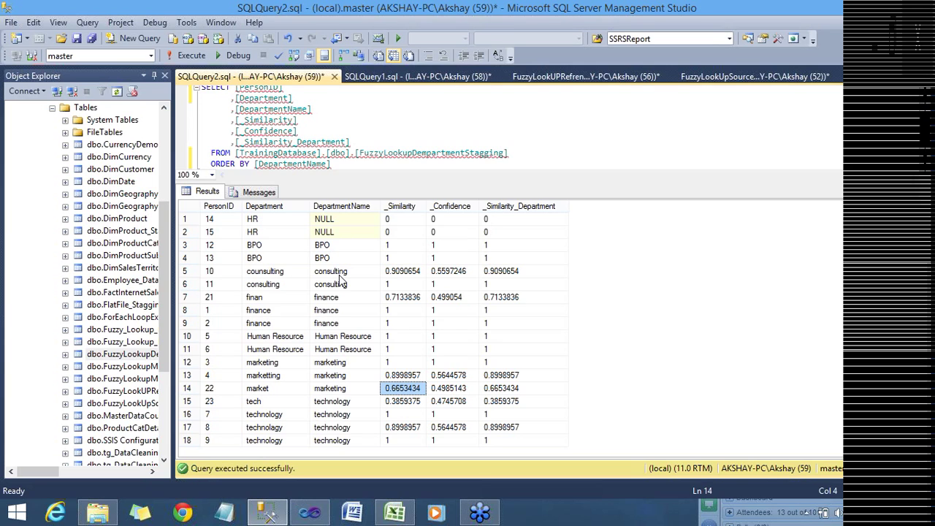
{"action": "key", "text": "Left"}
{"action": "key", "text": "Left"}
{"action": "key", "text": "Right"}
{"action": "key", "text": "Right"}
{"action": "key", "text": "Right"}
{"action": "key", "text": "Left"}
{"action": "key", "text": "Left"}
{"action": "key", "text": "Left"}
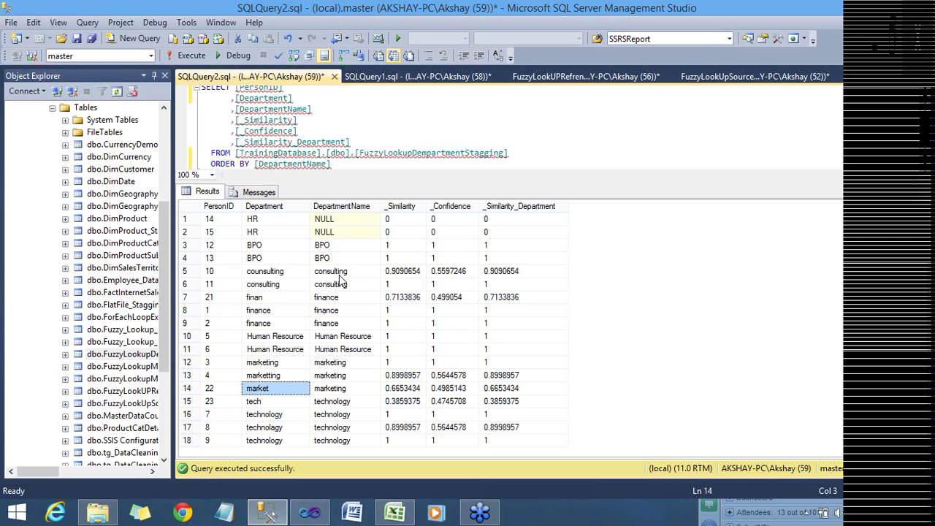
{"action": "key", "text": "Right"}
{"action": "key", "text": "Right"}
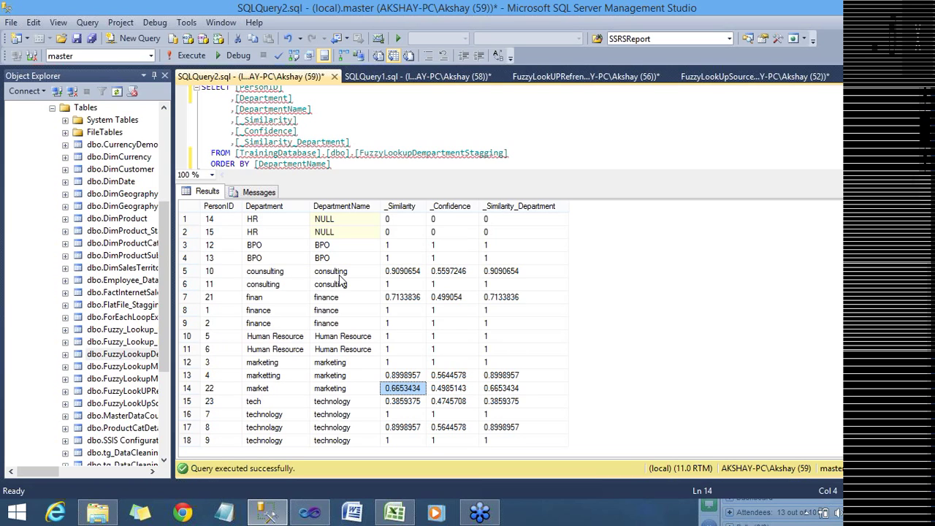
{"action": "key", "text": "Left"}
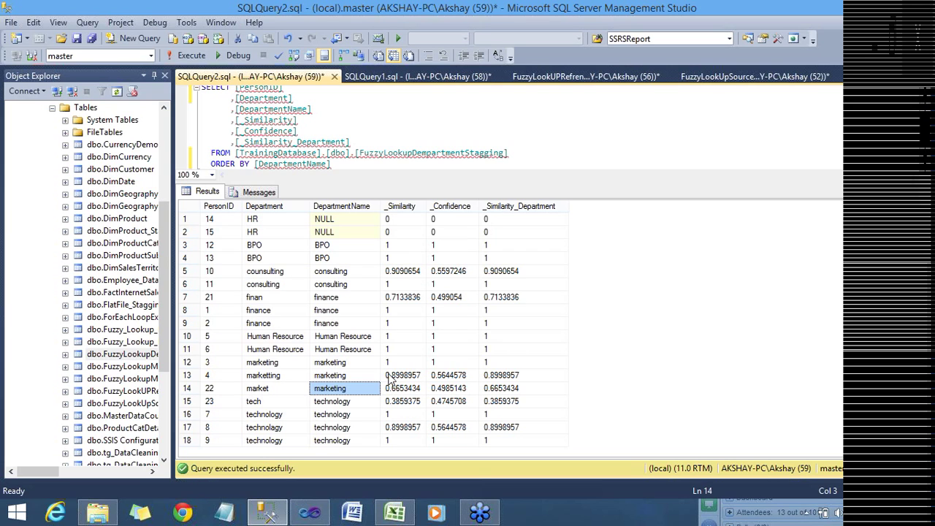
Review the "market" row's _Similarity, _Confidence and _Similarity_Department scores against its matched DepartmentName
{"action": "left_click", "coordinate": [405, 391]}
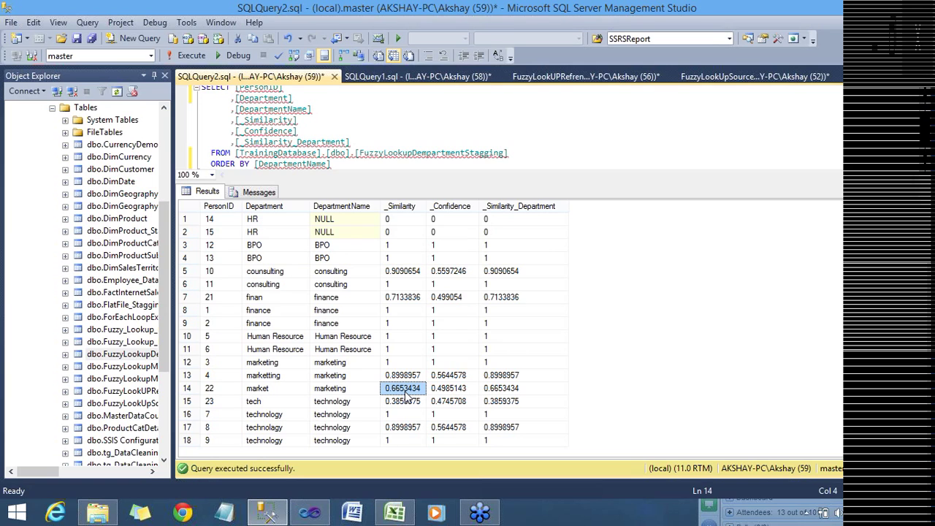
{"action": "key", "text": "Left"}
{"action": "key", "text": "Right"}
{"action": "key", "text": "Right"}
{"action": "key", "text": "Right"}
{"action": "key", "text": "Left"}
{"action": "key", "text": "Left"}
{"action": "key", "text": "Left"}
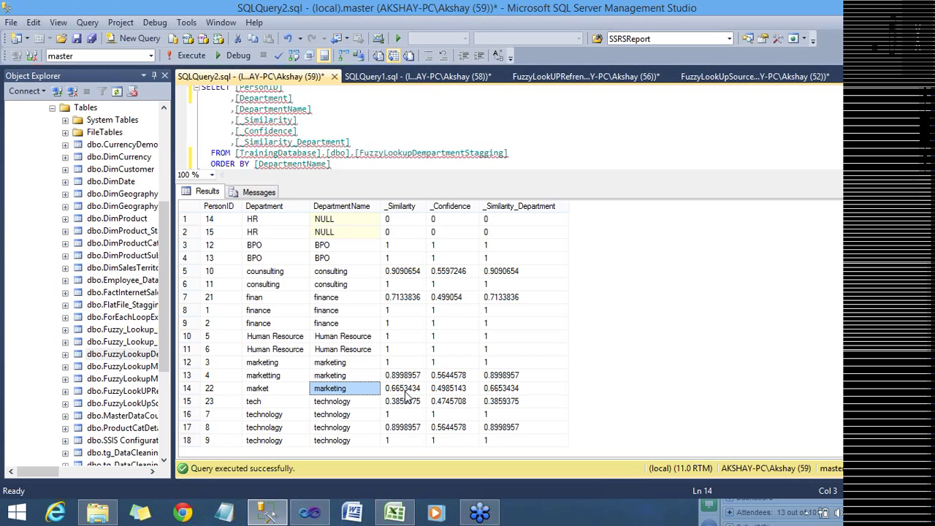
View the reference department names returned by the FuzzyLookUPRefrenceValue query in SQLQuery1.sql, starting with finance
{"action": "left_click", "coordinate": [447, 78]}
{"action": "key", "text": "End"}
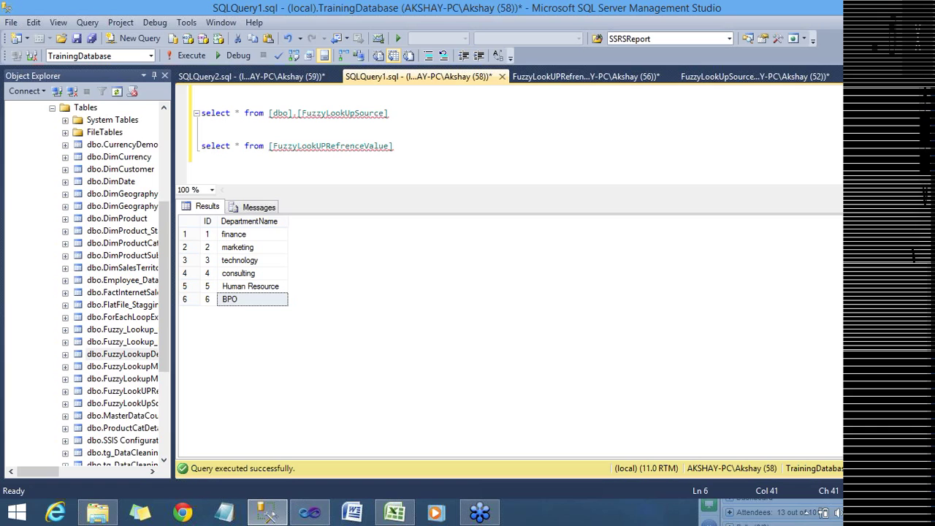
{"action": "key", "text": "shift+Home"}
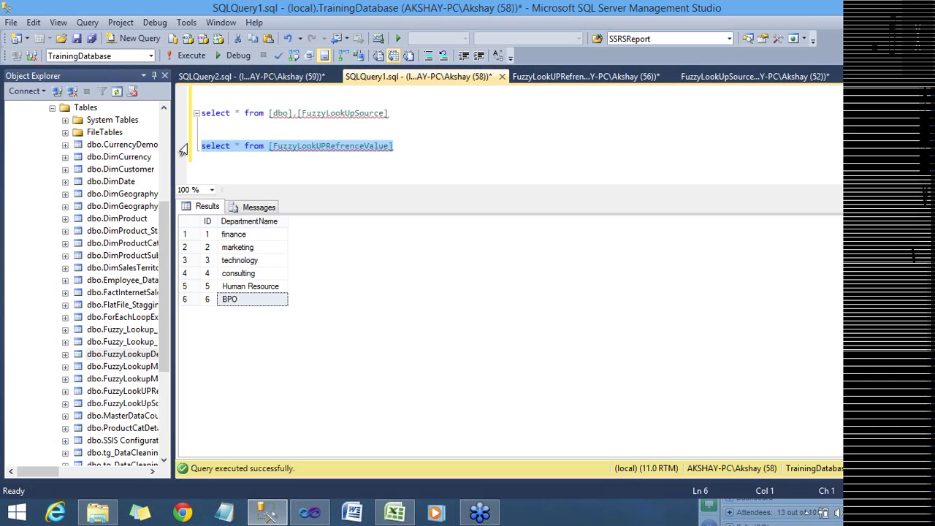
{"action": "left_click", "coordinate": [270, 238]}
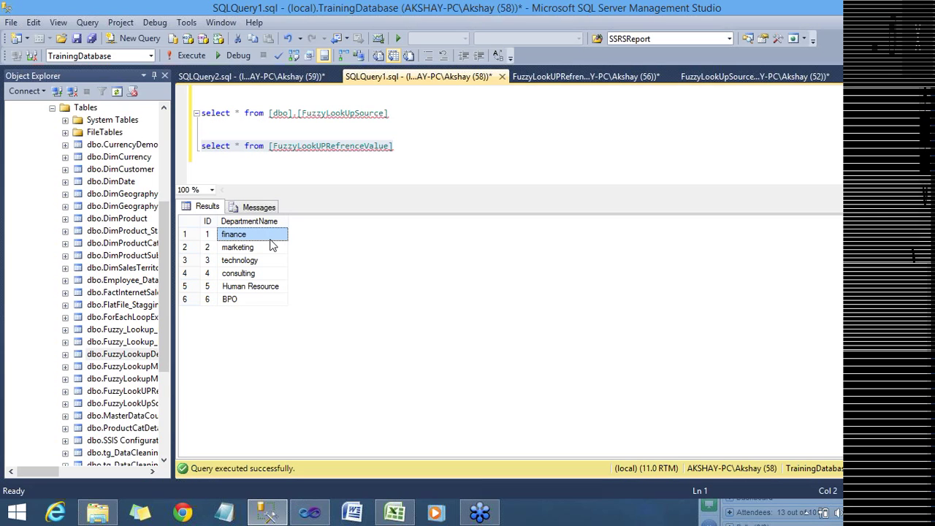
Compare the "counsulting" row's _Similarity in SQLQuery2.sql with the reference department list, and view its _Confidence and _Similarity_Department
{"action": "left_click", "coordinate": [252, 76]}
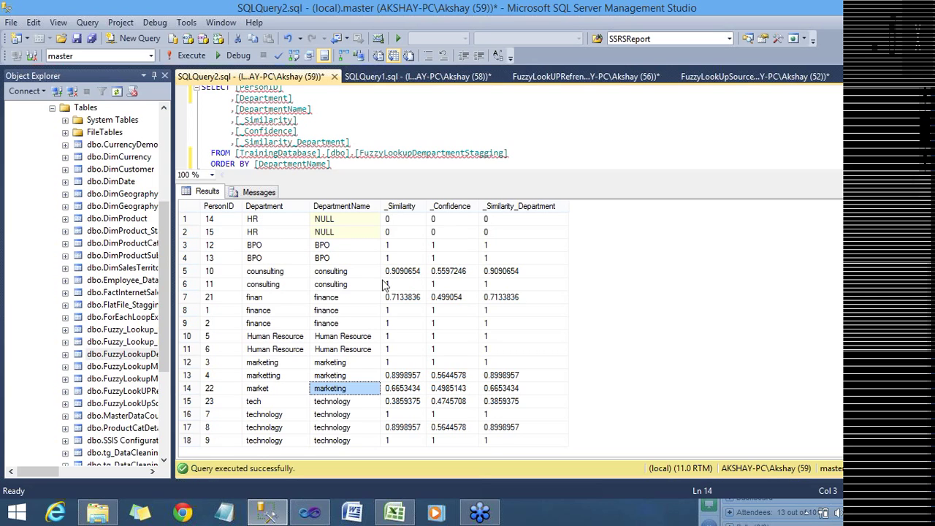
{"action": "left_click", "coordinate": [400, 277]}
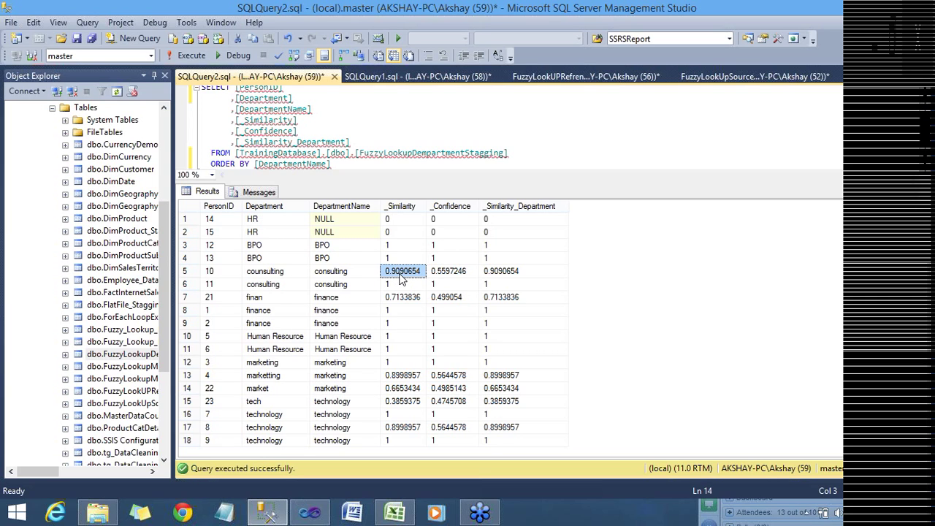
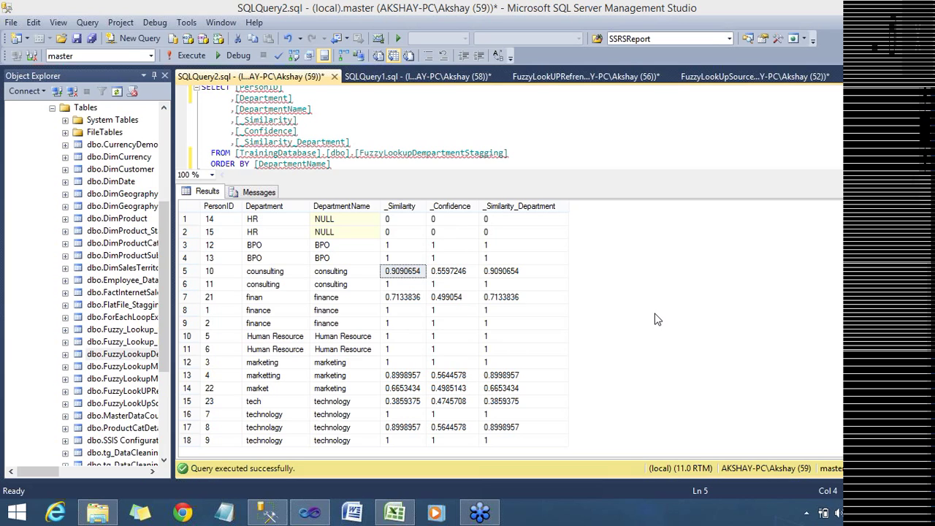
{"action": "left_click", "coordinate": [457, 74]}
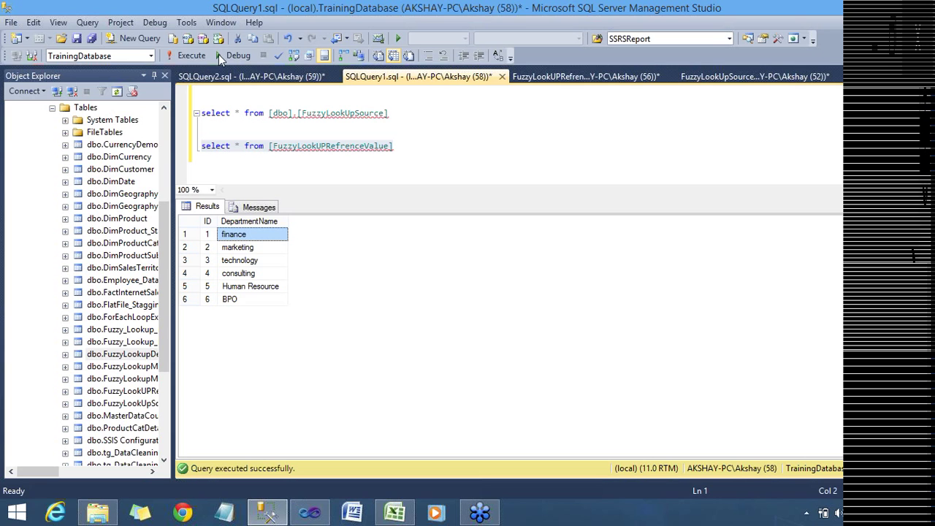
{"action": "left_click", "coordinate": [235, 81]}
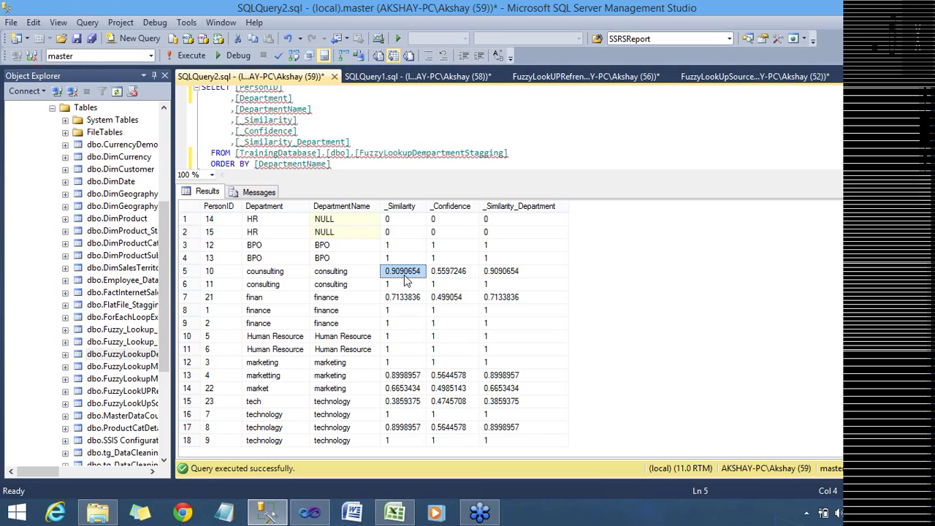
{"action": "left_click", "coordinate": [423, 75]}
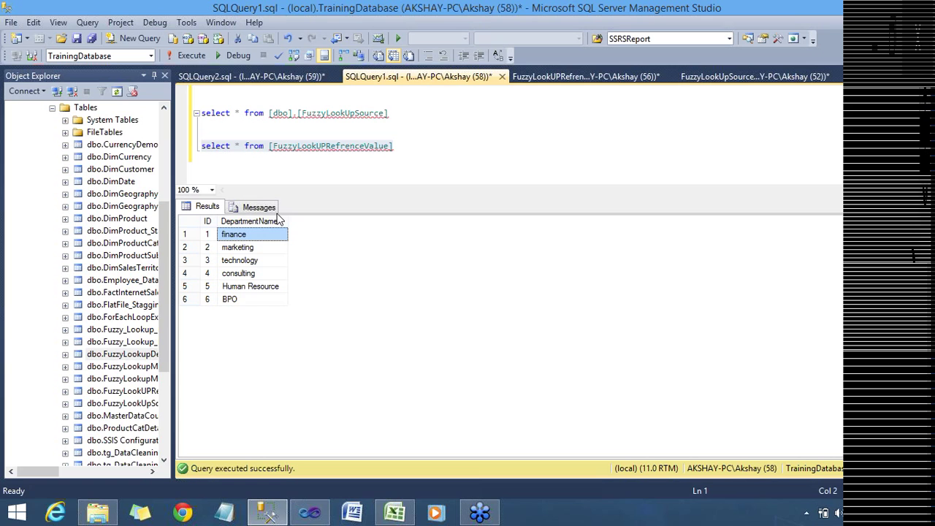
{"action": "left_click", "coordinate": [268, 77]}
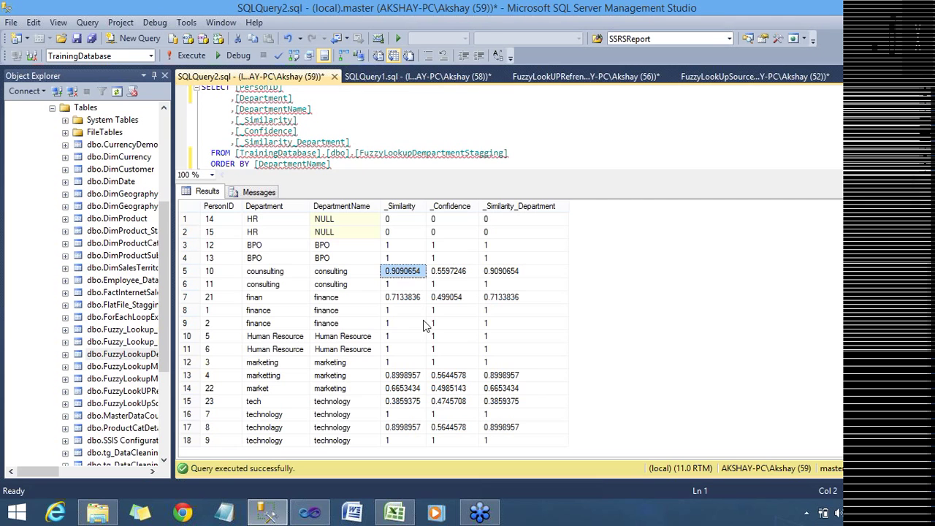
{"action": "left_click", "coordinate": [456, 274]}
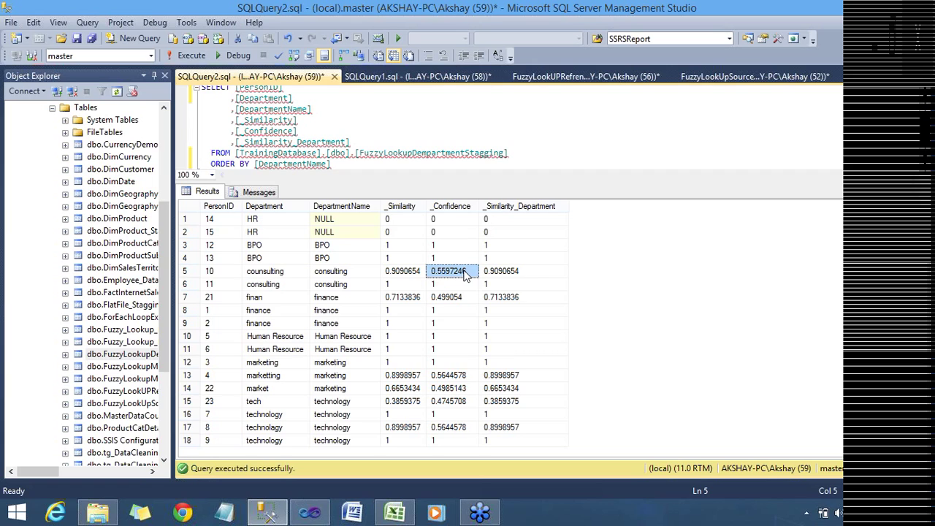
{"action": "key", "text": "Right"}
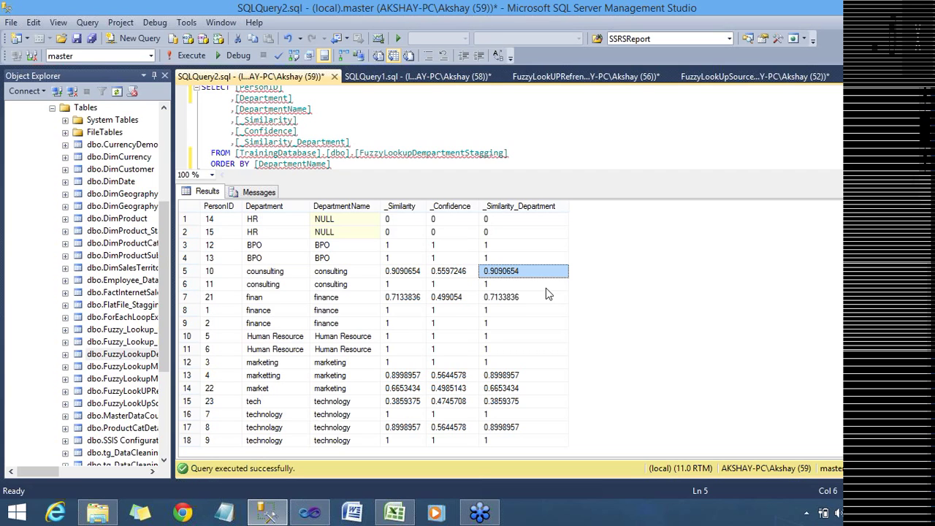
Examine the _Similarity, _Confidence and _Similarity_Department scores of the first HR row
{"action": "left_click", "coordinate": [547, 223]}
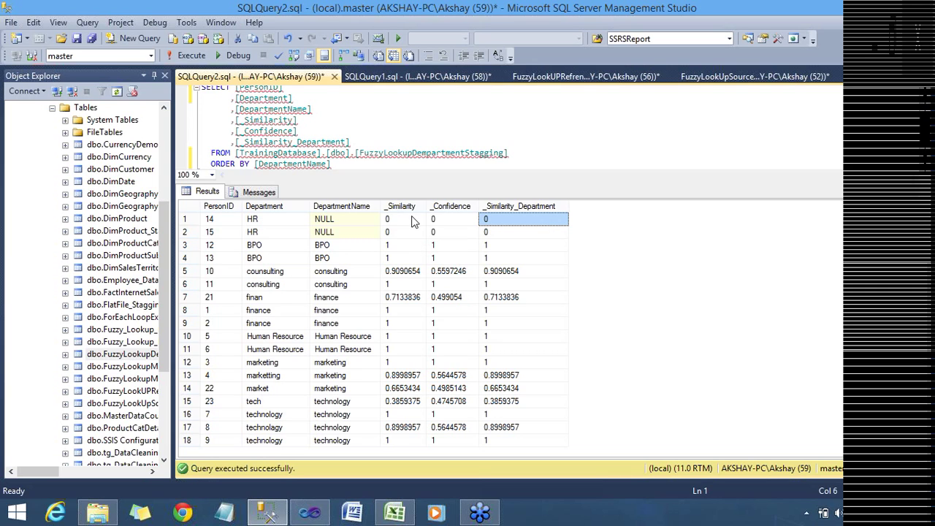
{"action": "left_click", "coordinate": [449, 220]}
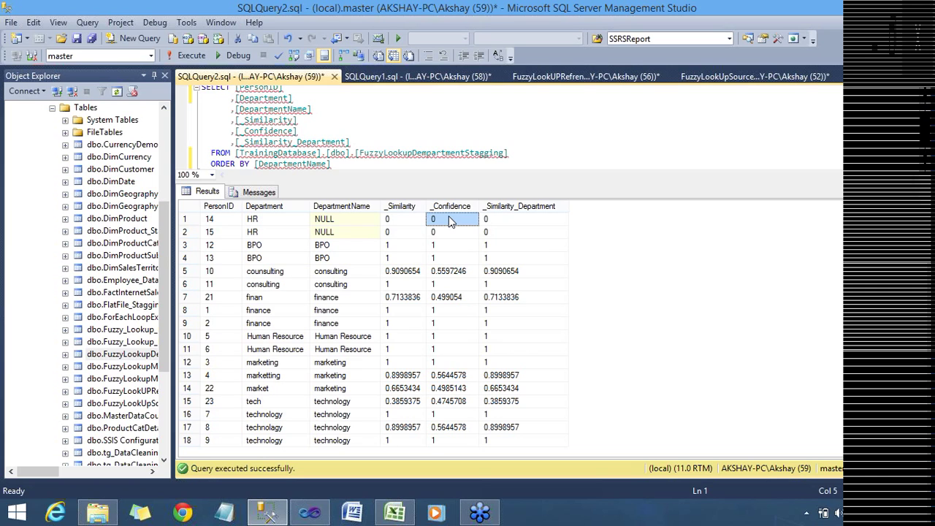
{"action": "left_click", "coordinate": [523, 217]}
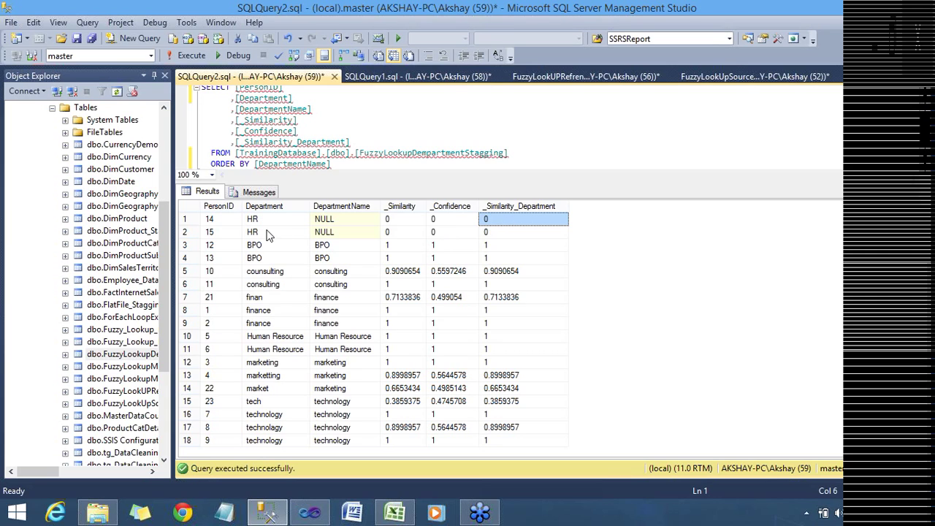
{"action": "left_click", "coordinate": [409, 221]}
{"action": "left_click", "coordinate": [431, 221]}
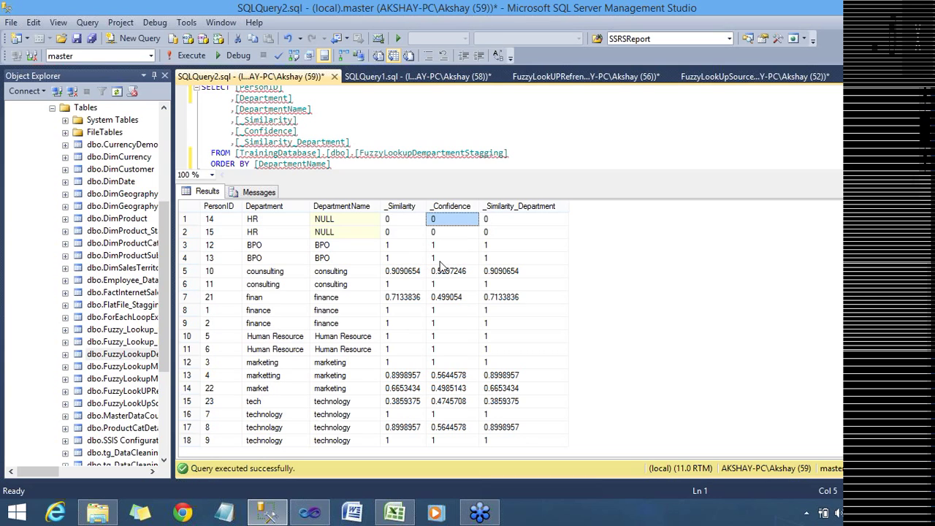
In Visual Studio, review the Fuzzy Lookup's reference table, column mapping and maximum number of matches, and return to the Management Studio results
{"action": "mouse_move", "coordinate": [313, 519]}
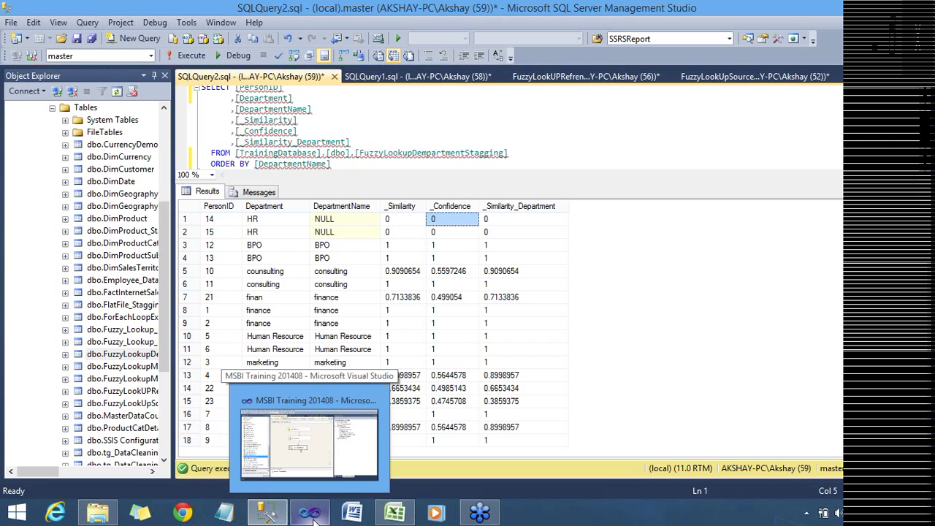
{"action": "left_click", "coordinate": [313, 515]}
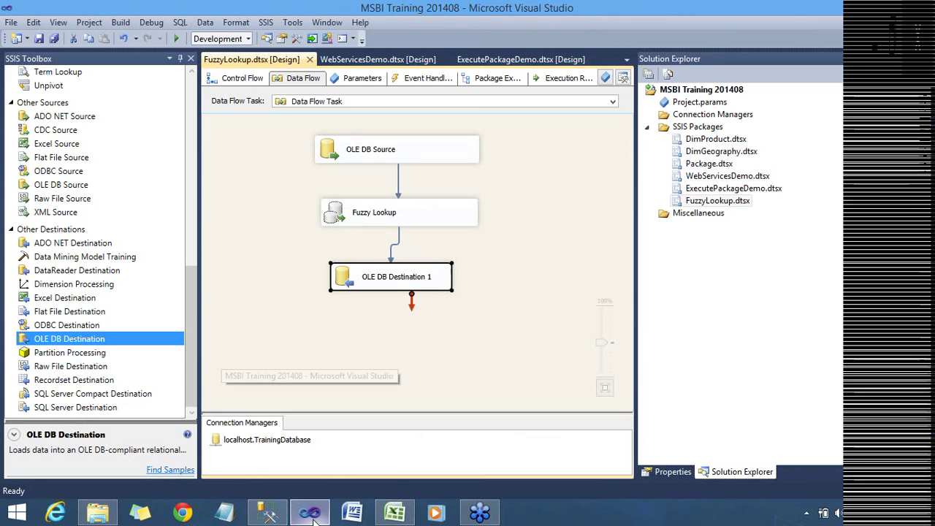
{"action": "double_click", "coordinate": [372, 223]}
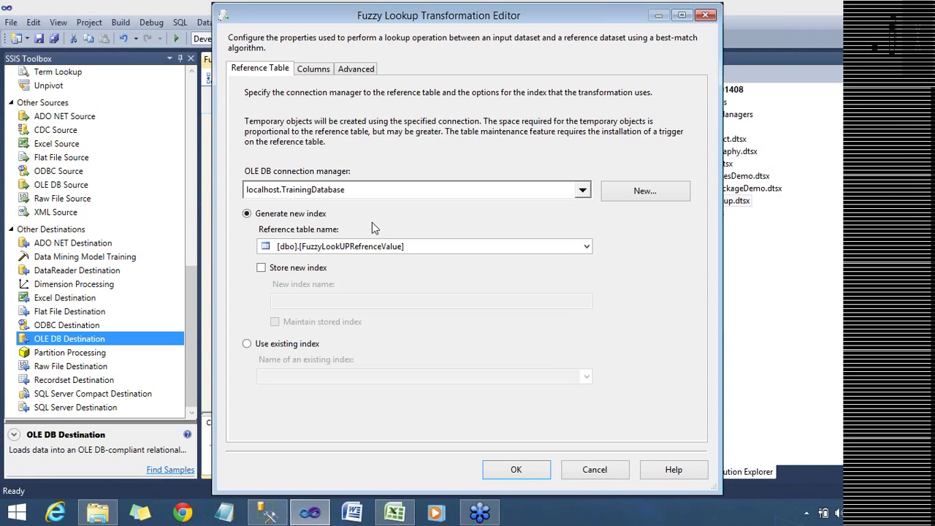
{"action": "left_click", "coordinate": [322, 69]}
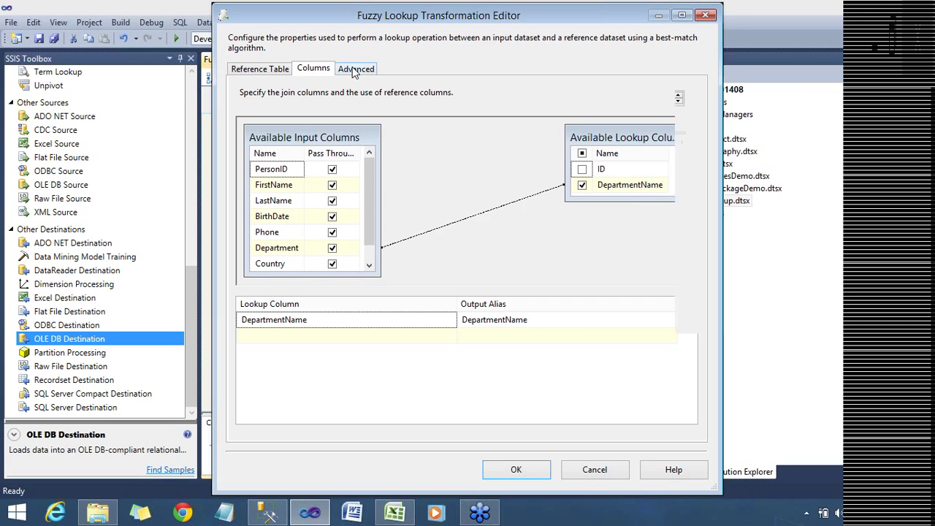
{"action": "left_click", "coordinate": [354, 70]}
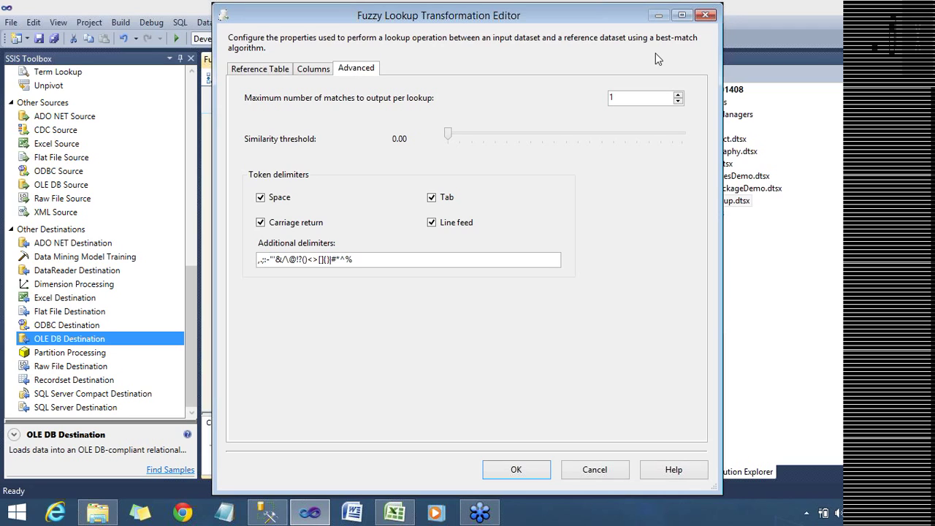
{"action": "left_click", "coordinate": [615, 97]}
{"action": "left_click", "coordinate": [268, 511]}
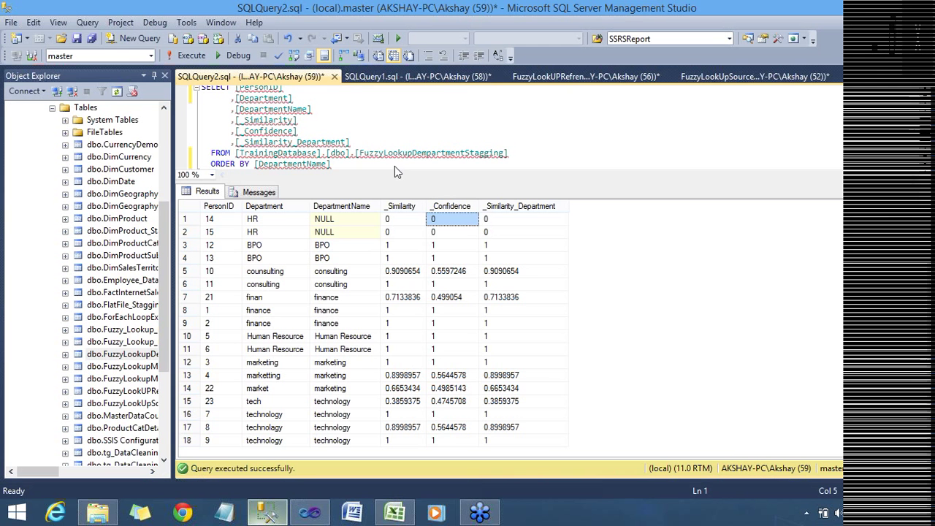
Compare the FuzzyLookUpSource and FuzzyLookUPRefrenceValue tables queried in SQLQuery1.sql with the BPO department match in SQLQuery2.sql's results
{"action": "left_click", "coordinate": [462, 77]}
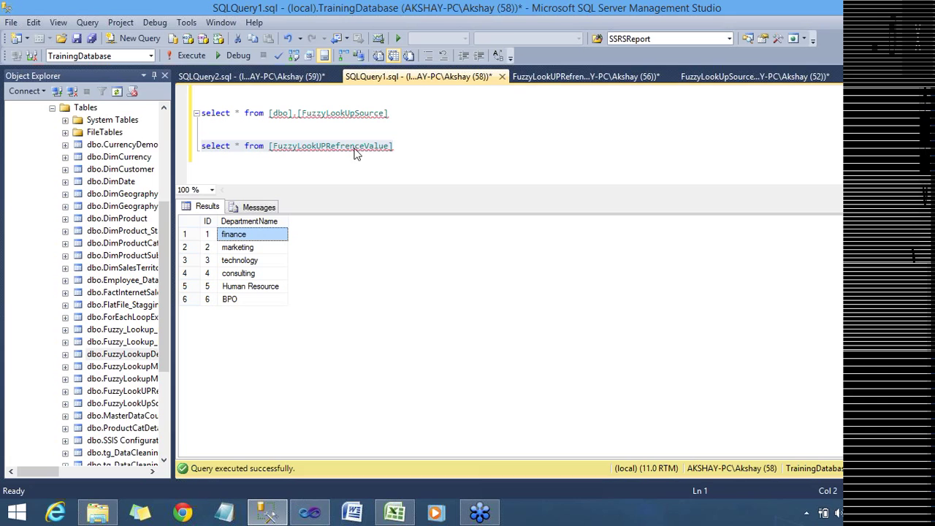
{"action": "left_click_drag", "start_coordinate": [297, 113], "coordinate": [389, 113]}
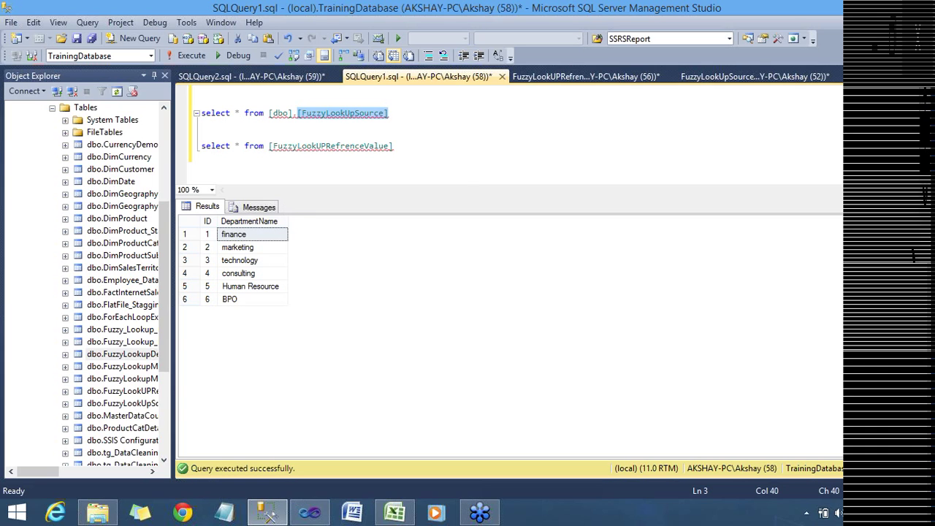
{"action": "left_click", "coordinate": [336, 146]}
{"action": "double_click", "coordinate": [335, 146]}
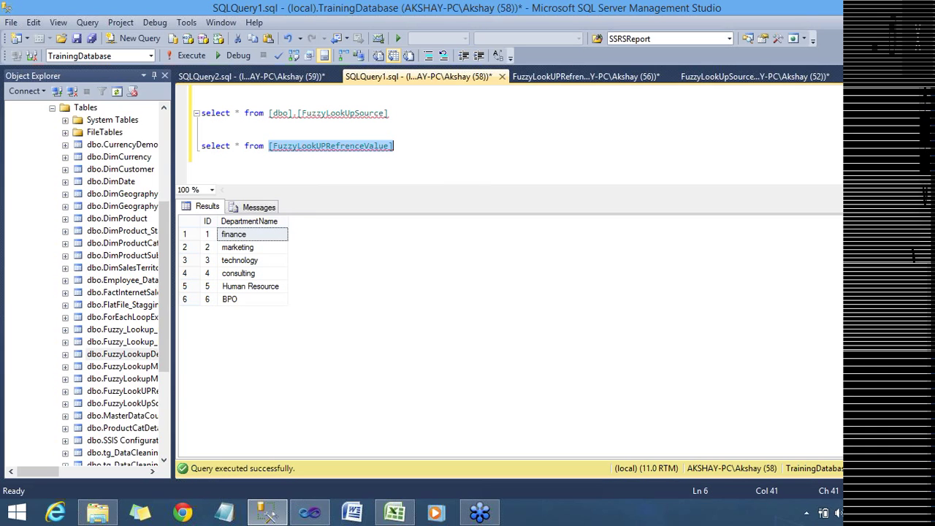
{"action": "mouse_move", "coordinate": [335, 152]}
{"action": "left_click", "coordinate": [305, 77]}
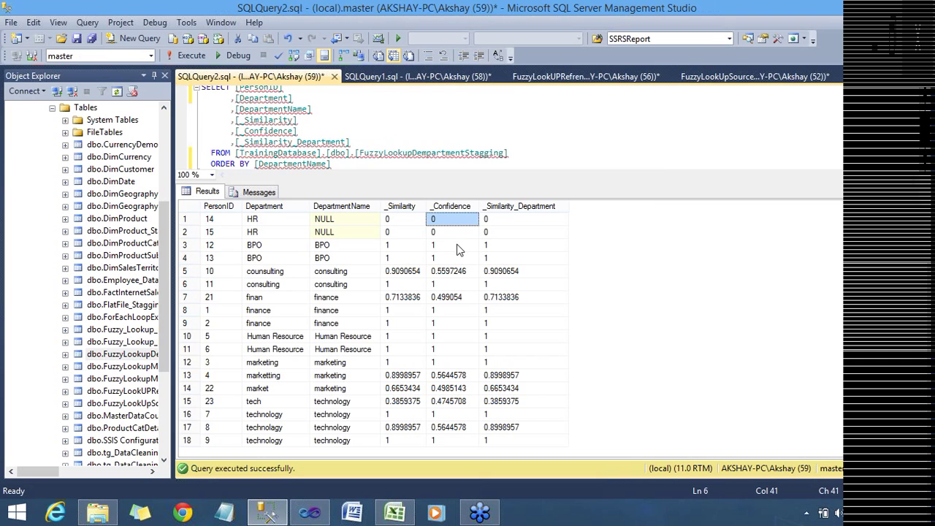
{"action": "left_click", "coordinate": [357, 259]}
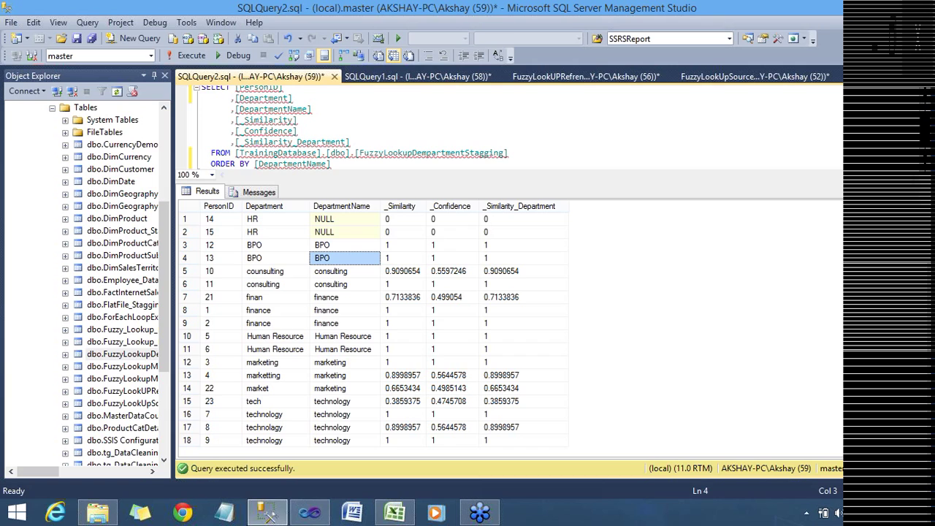
In Visual Studio, set the Fuzzy Lookup's maximum number of matches to output per lookup to 2
{"action": "left_click", "coordinate": [306, 515]}
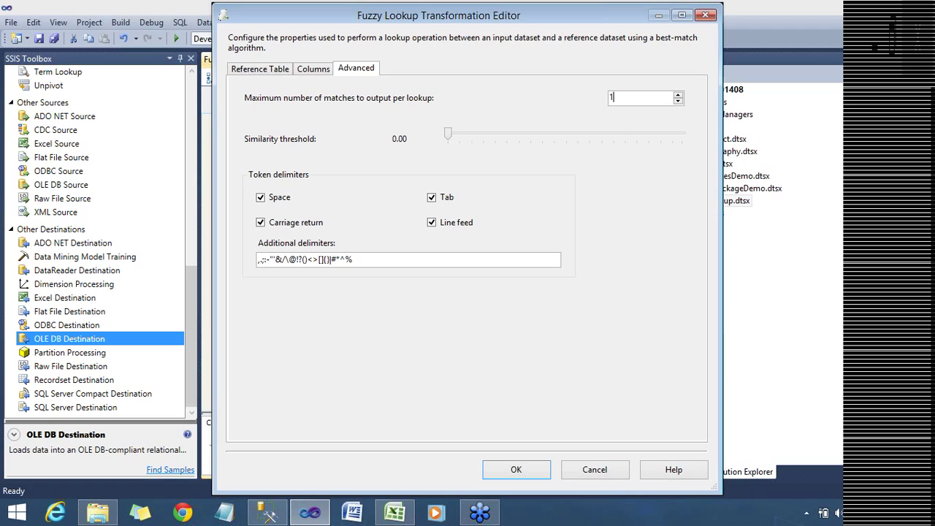
{"action": "key", "text": "BackSpace"}
{"action": "type", "text": "2"}
In Management Studio, check the reference department list in SQLQuery1.sql against the matched rows in SQLQuery2.sql
{"action": "left_click", "coordinate": [268, 513]}
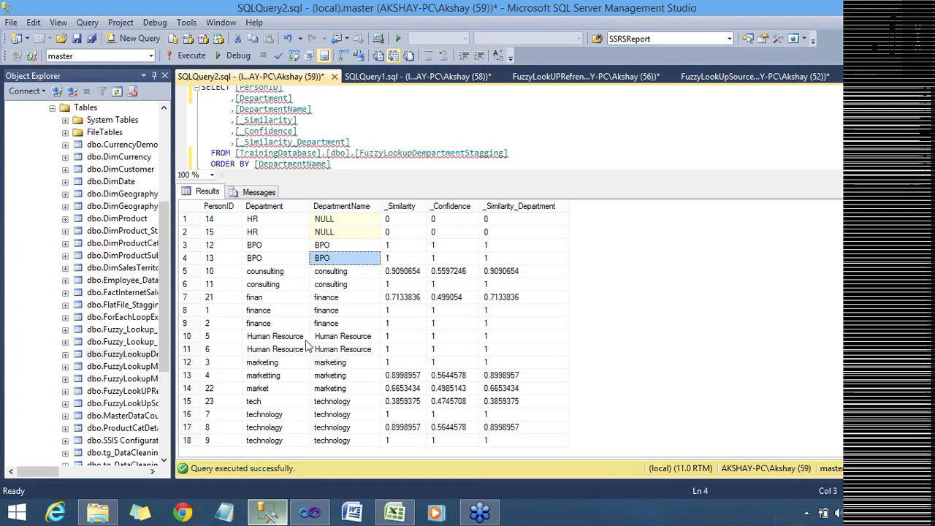
{"action": "left_click", "coordinate": [413, 76]}
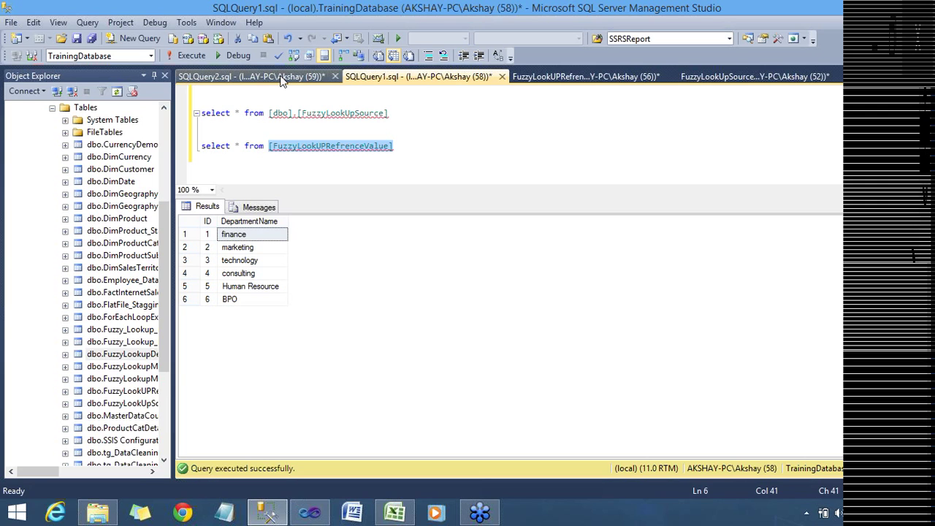
{"action": "left_click", "coordinate": [252, 76]}
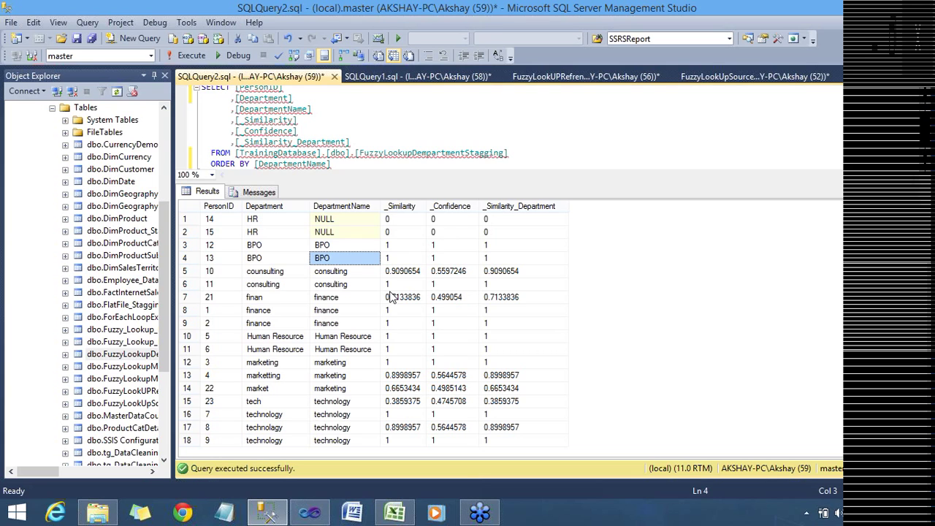
In Visual Studio, set the Fuzzy Lookup's maximum matches per lookup to 1 and examine the similarity threshold range
{"action": "left_click", "coordinate": [310, 513]}
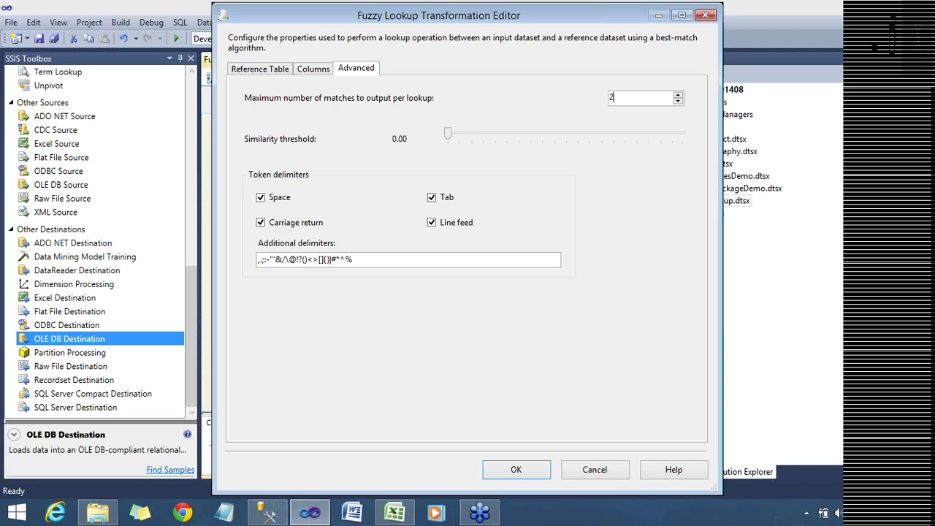
{"action": "key", "text": "BackSpace"}
{"action": "type", "text": "1"}
{"action": "left_click_drag", "start_coordinate": [497, 142], "coordinate": [592, 146]}
{"action": "left_click", "coordinate": [449, 136]}
Try storing a new index named FuzzyLookupMatchIndex with maintenance for the reference table, and close the Fuzzy Lookup editor without saving
{"action": "left_click", "coordinate": [279, 72]}
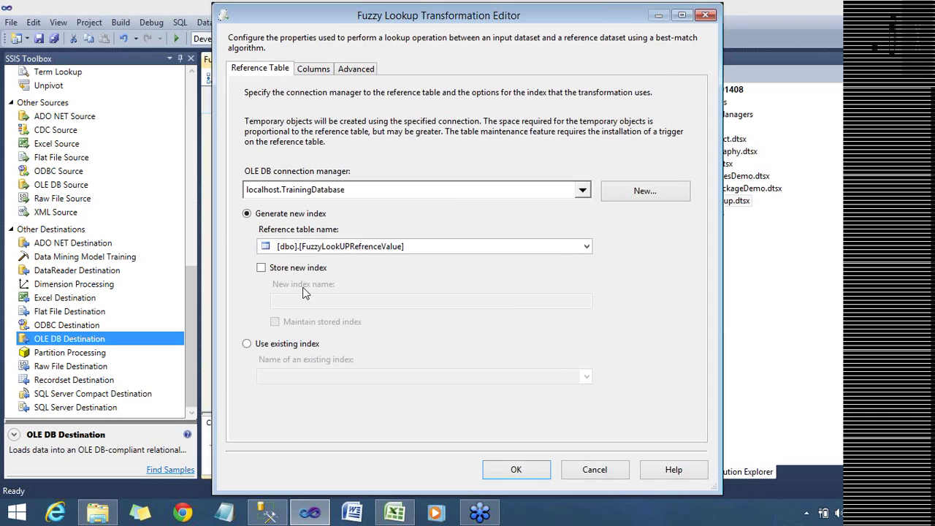
{"action": "left_click", "coordinate": [262, 269]}
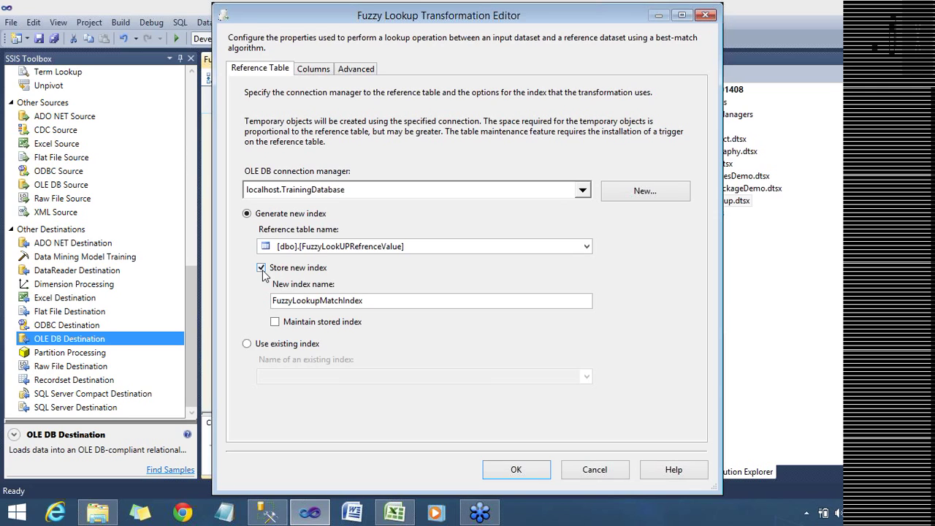
{"action": "left_click", "coordinate": [276, 325]}
{"action": "left_click", "coordinate": [594, 468]}
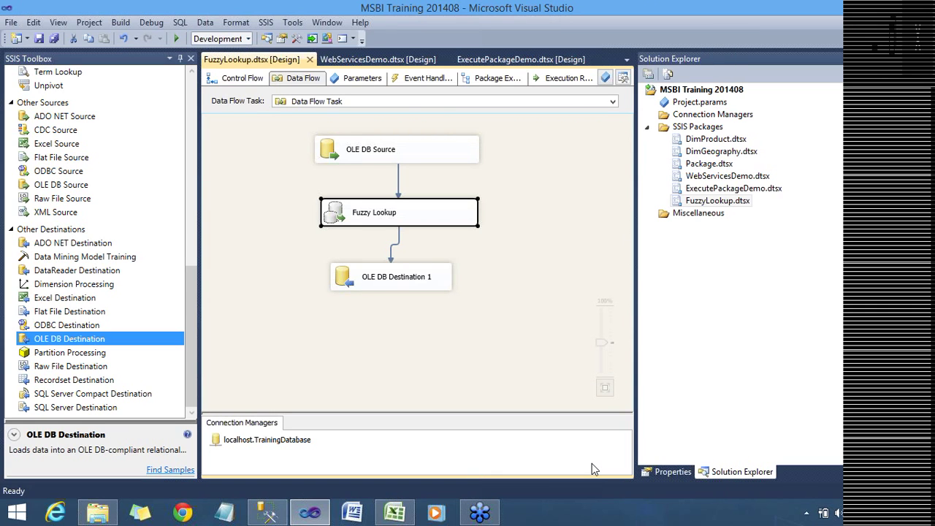